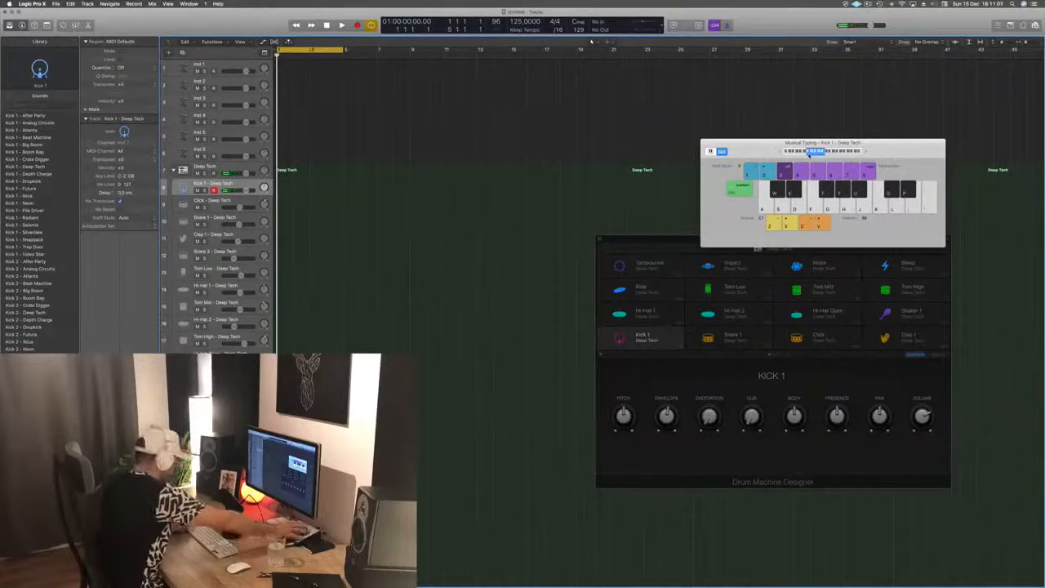
Record a short kick pattern at bar 1 on the Kick 1 - Deep Tech track using Musical Typing.
key("a")
key("a")
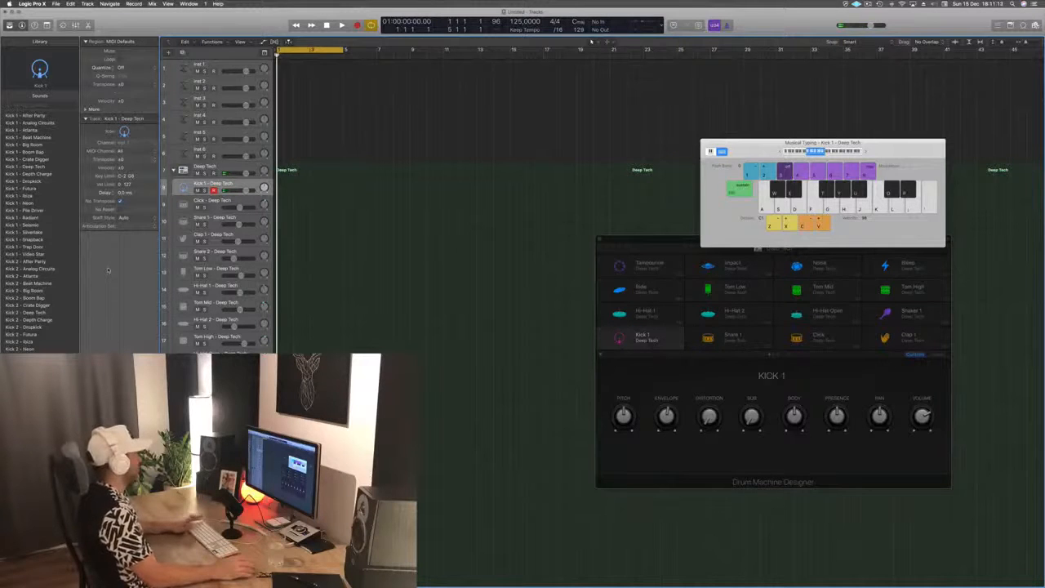
key("r")
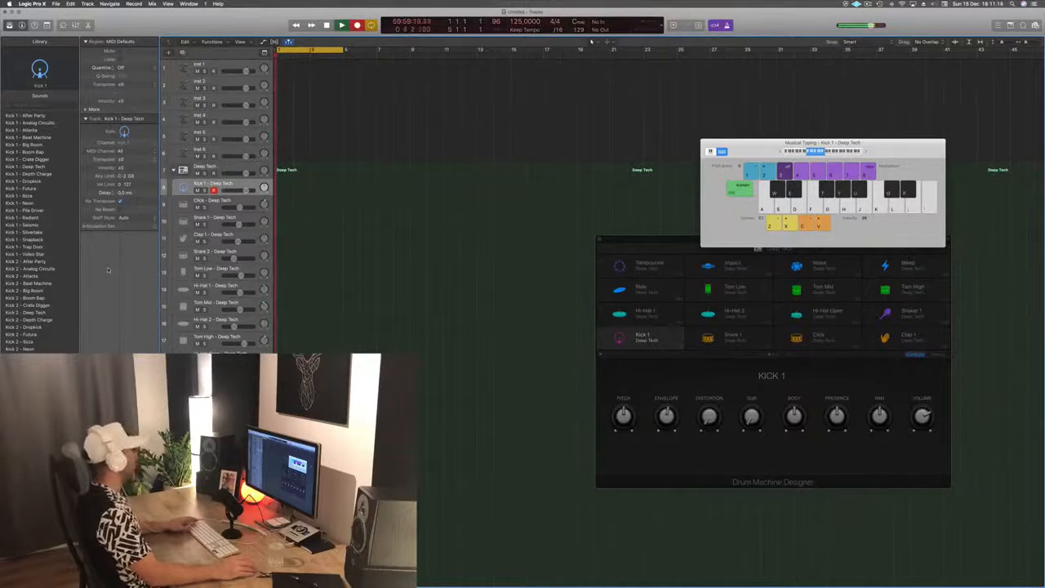
key("a")
key("a")
key("a")
key("a")
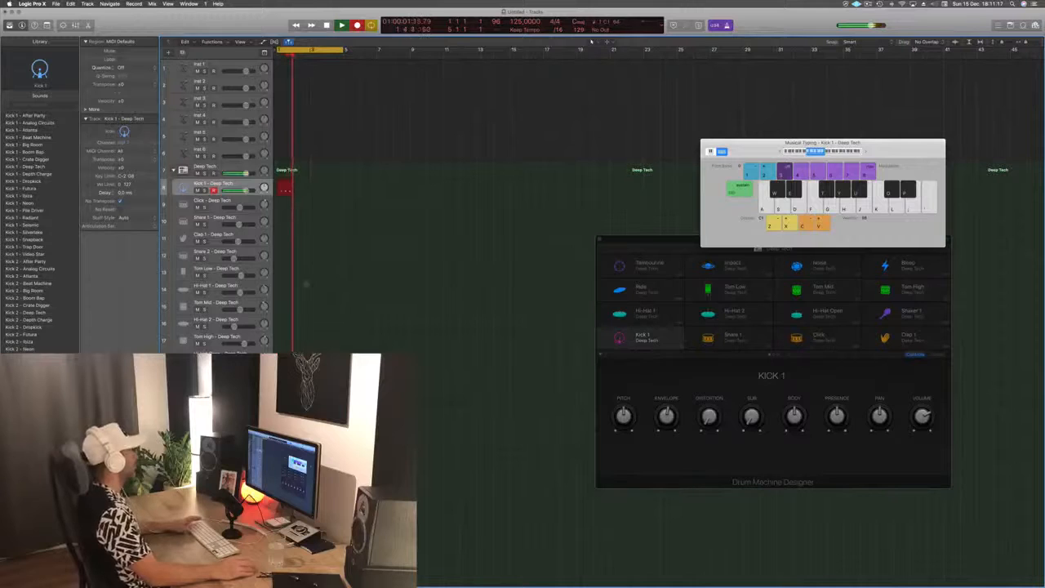
key("space")
Show the recorded kick region in the Piano Roll and quantize all of its notes.
key("e")
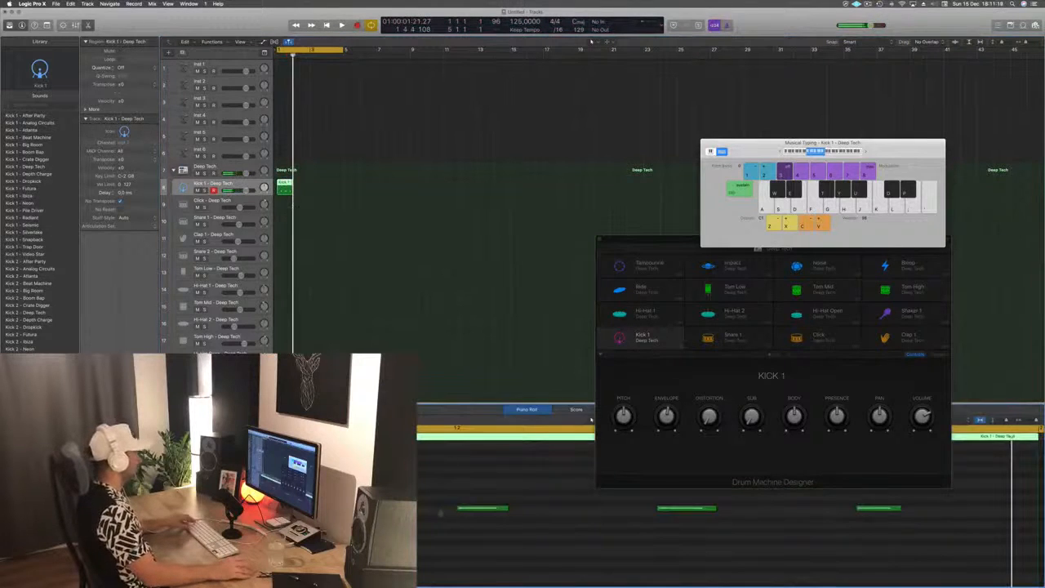
left_click_drag(545, 546, 719, 559)
key("q")
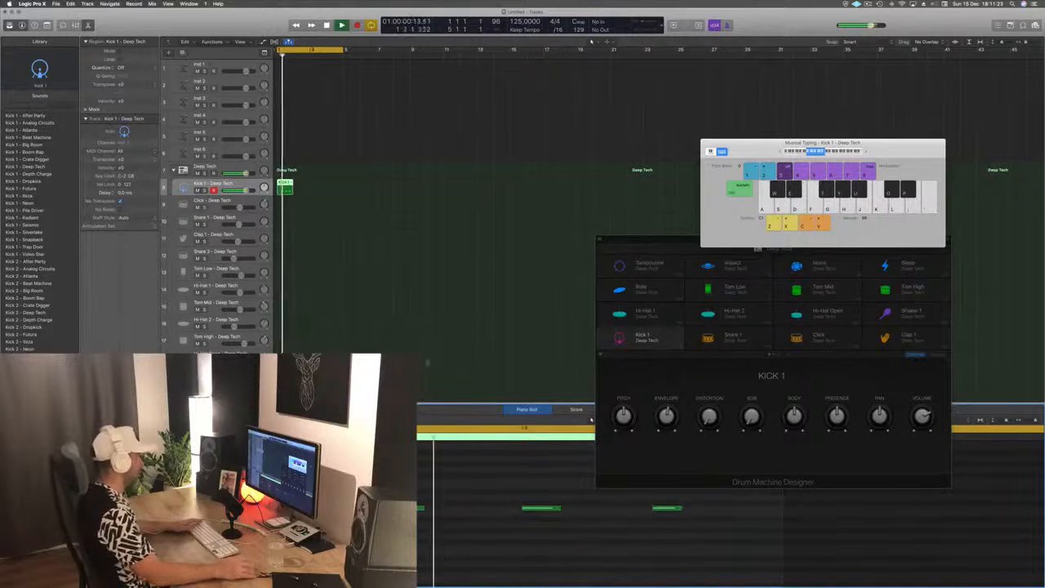
Duplicate the one-bar kick region until it fills the four-bar cycle, and play the result.
left_click_drag(288, 182, 328, 191)
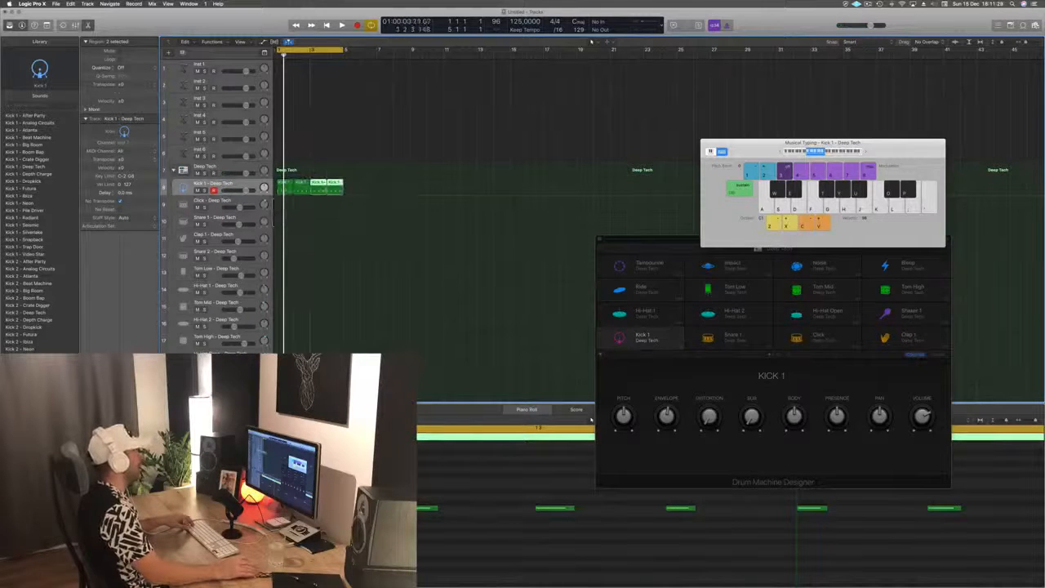
left_click(330, 139)
key("space")
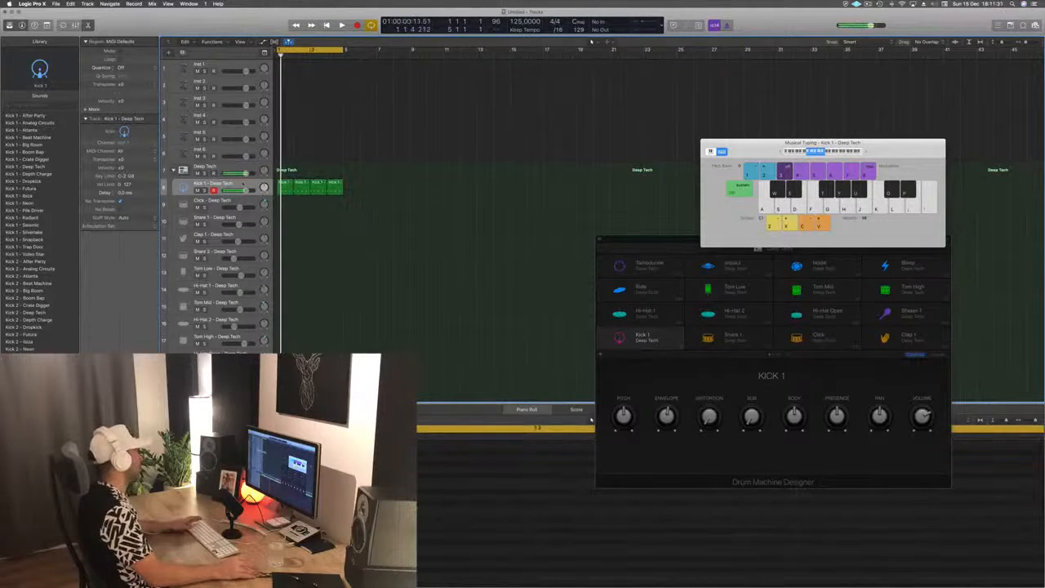
Increase the height of the Kick 1 track and briefly play back its regions.
left_click(243, 186)
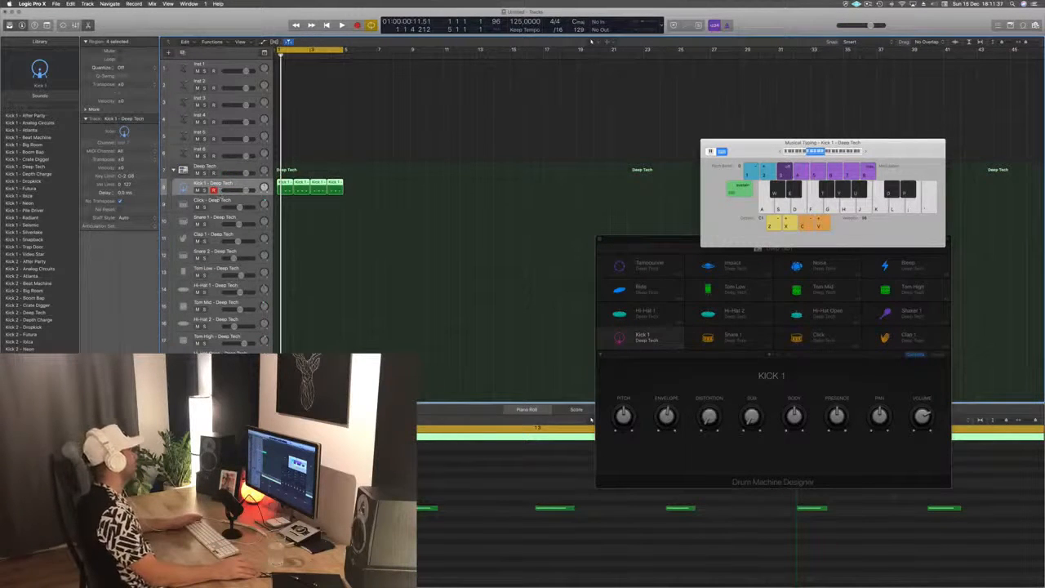
left_click_drag(220, 196, 222, 218)
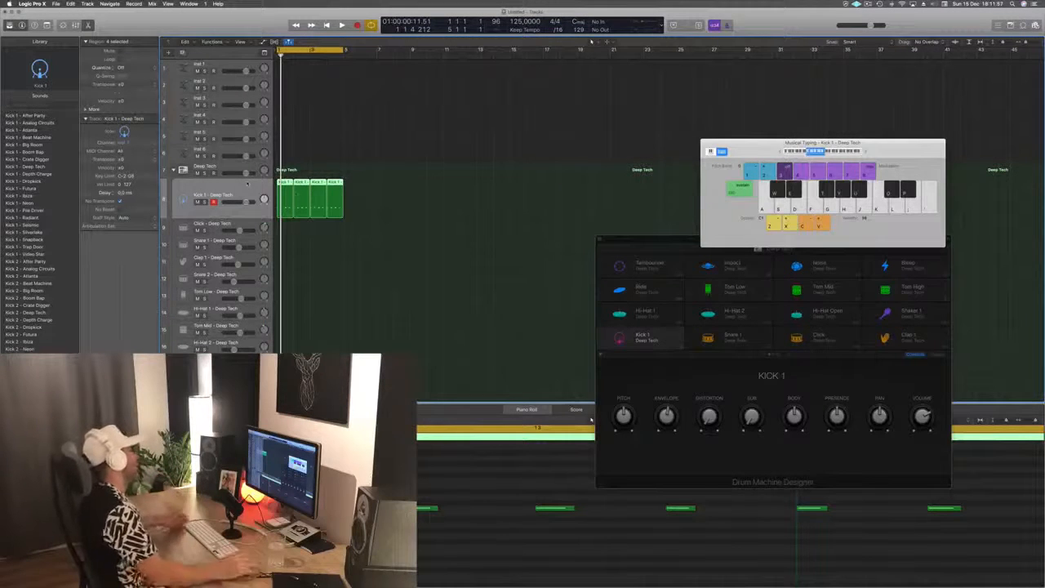
key("space")
key("space")
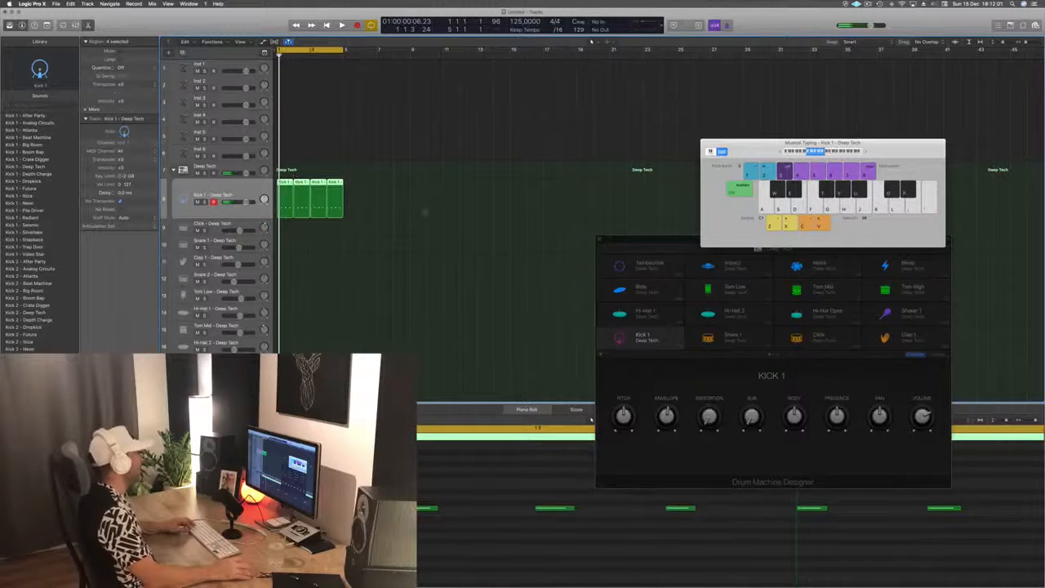
Copy the first kick region onto the Snare 1 track at bar 1.
left_click(424, 212)
left_click(284, 184)
left_click_drag(282, 179, 283, 263)
left_click(287, 188)
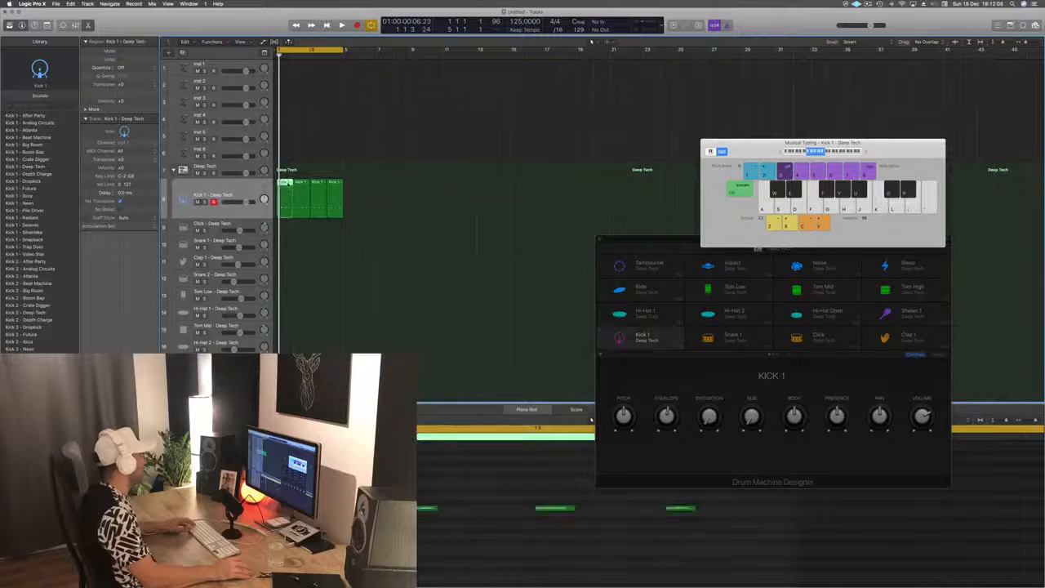
left_click_drag(286, 187, 289, 275)
left_click(286, 186)
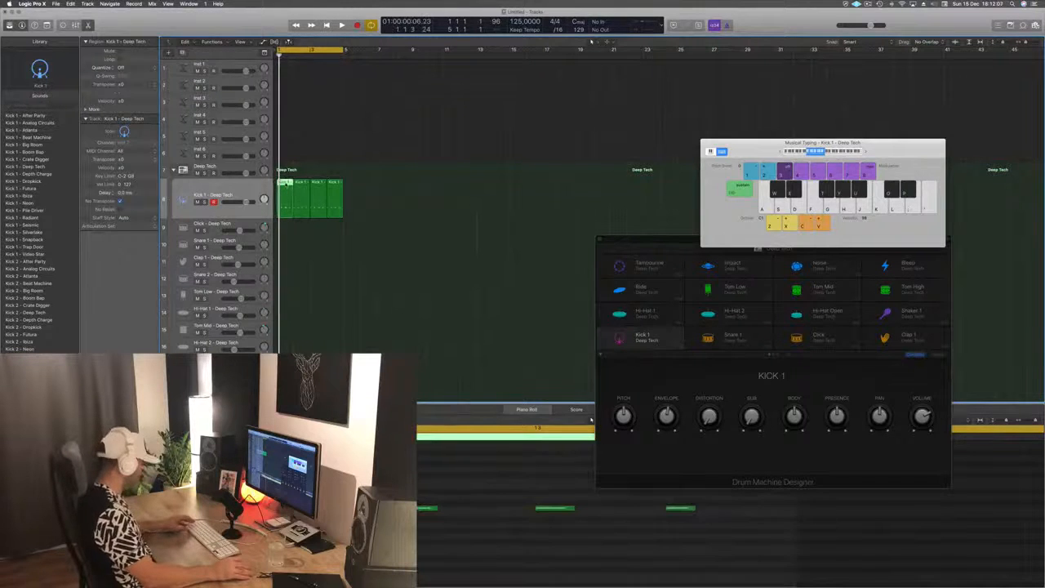
left_click_drag(286, 185, 286, 249)
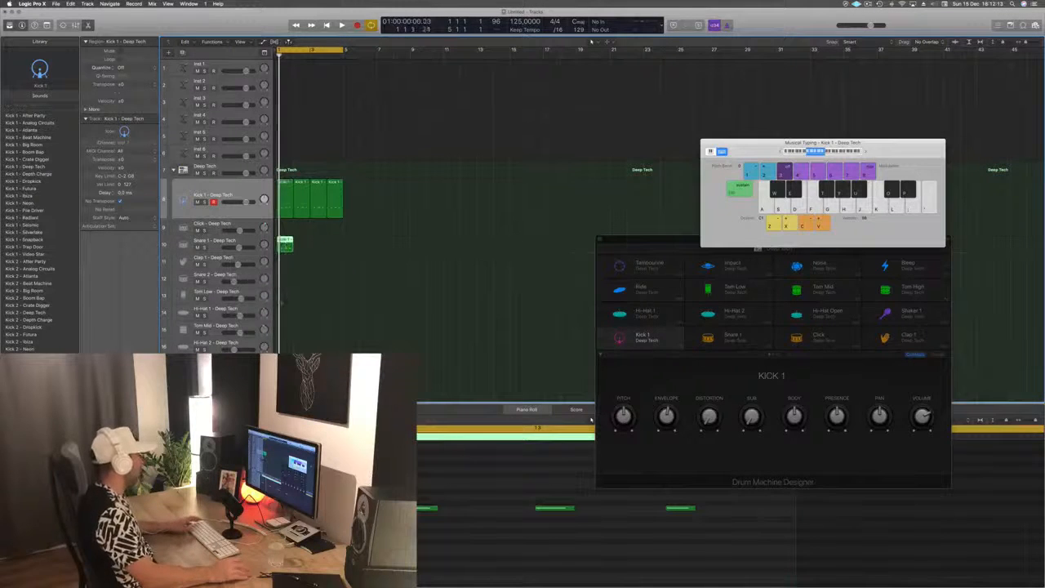
Transpose the copied region's notes up two semitones to the snare, and thin the pattern to hits on beats 2 and 4.
key("space")
left_click_drag(413, 467, 695, 551)
left_click(461, 529)
left_click_drag(415, 490, 696, 536)
key("alt+Up")
key("alt+Up")
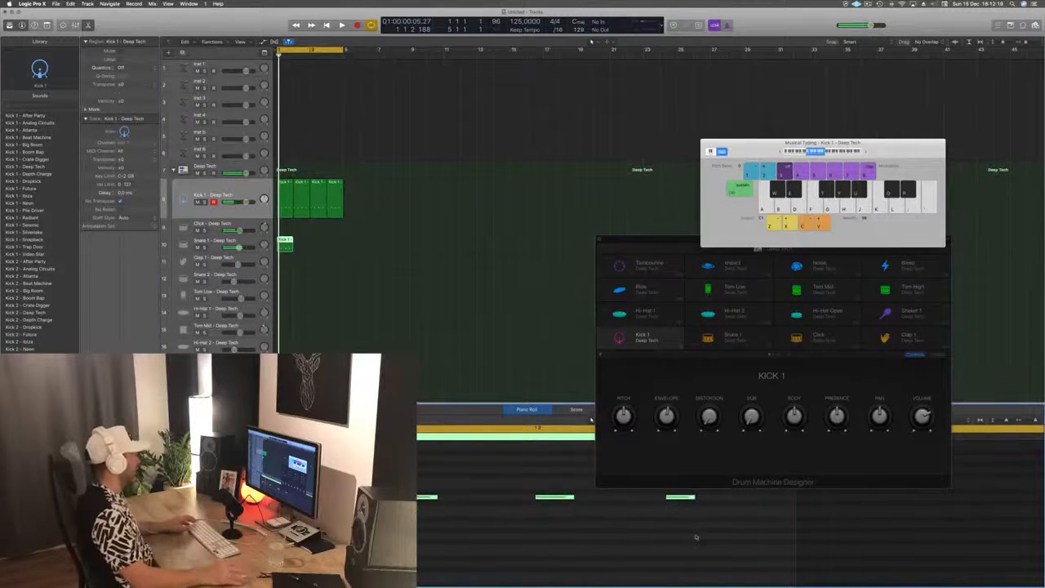
left_click(662, 537)
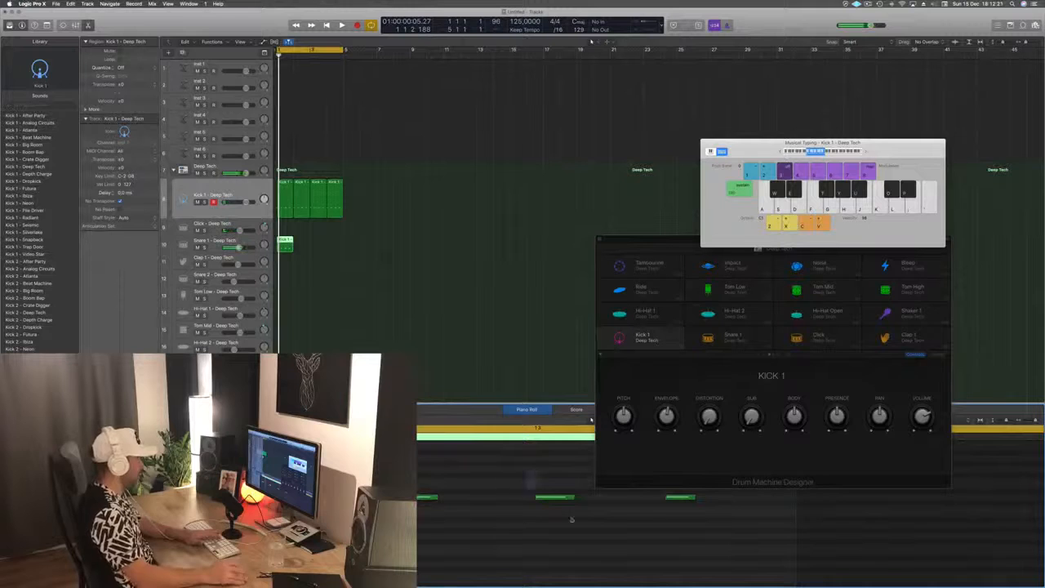
key("space")
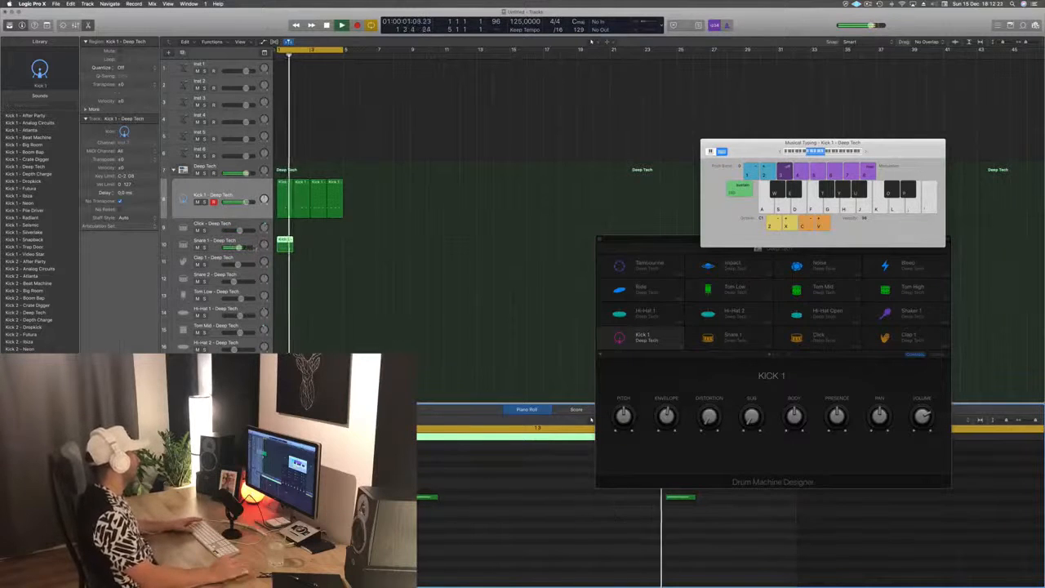
Lower the Snare 1 volume slightly during playback, and duplicate the snare region to fill the four-bar cycle.
key("space")
key("space")
left_click(216, 248)
key("space")
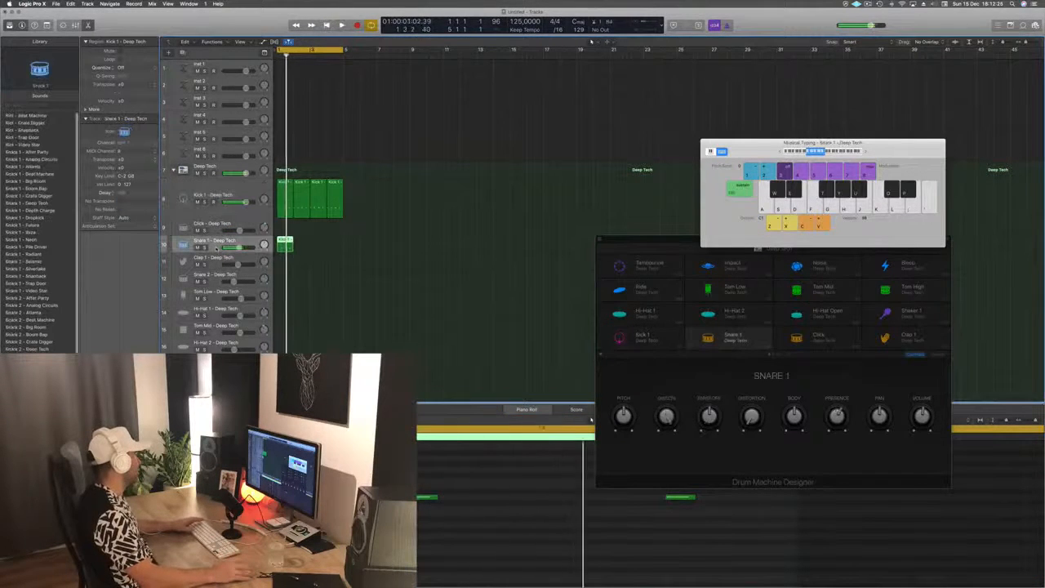
key("space")
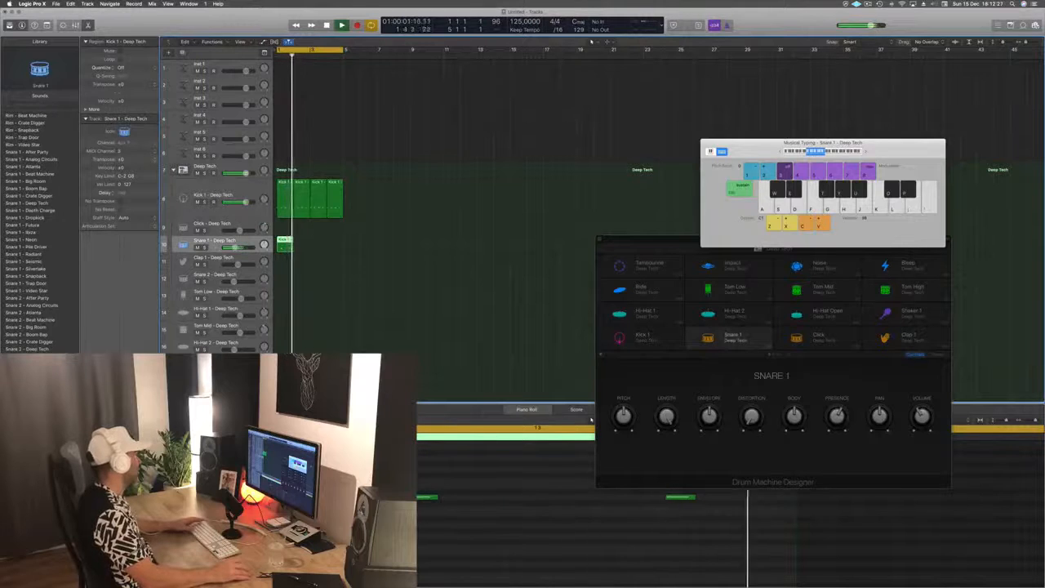
left_click_drag(291, 240, 321, 249)
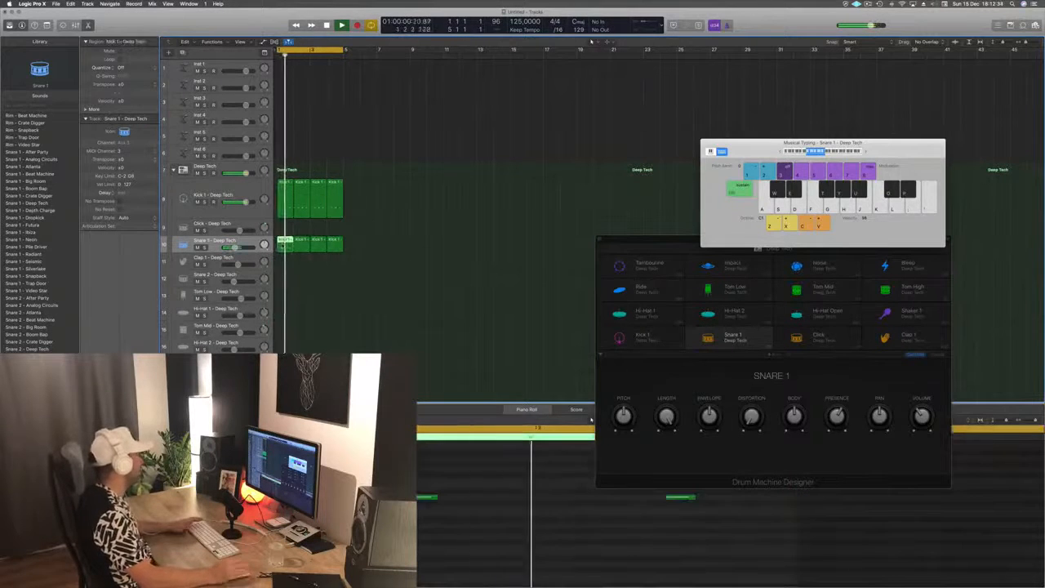
Copy the first kick region onto the Hi-Hat 1 track at bar 1.
left_click(283, 189)
left_click_drag(284, 189, 283, 265)
left_click_drag(283, 355, 283, 315)
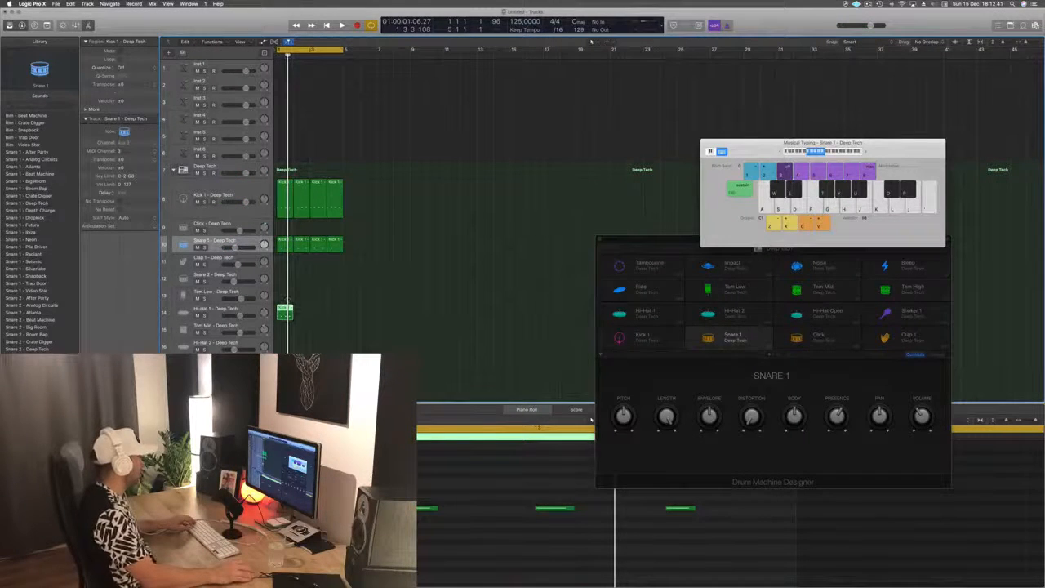
Transpose the Hi-Hat 1 region's notes up six semitones and shift them onto the off-beats.
left_click_drag(271, 490, 740, 539)
key("alt+Up")
key("alt+Up")
key("alt+Up")
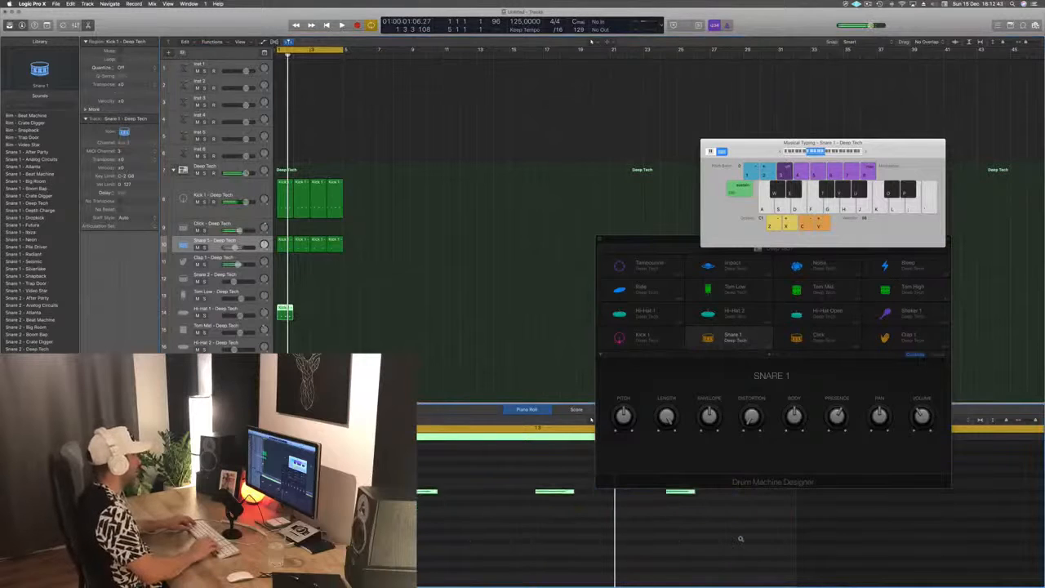
key("alt+Up")
key("alt+Up")
key("alt+Up")
key("alt+Up")
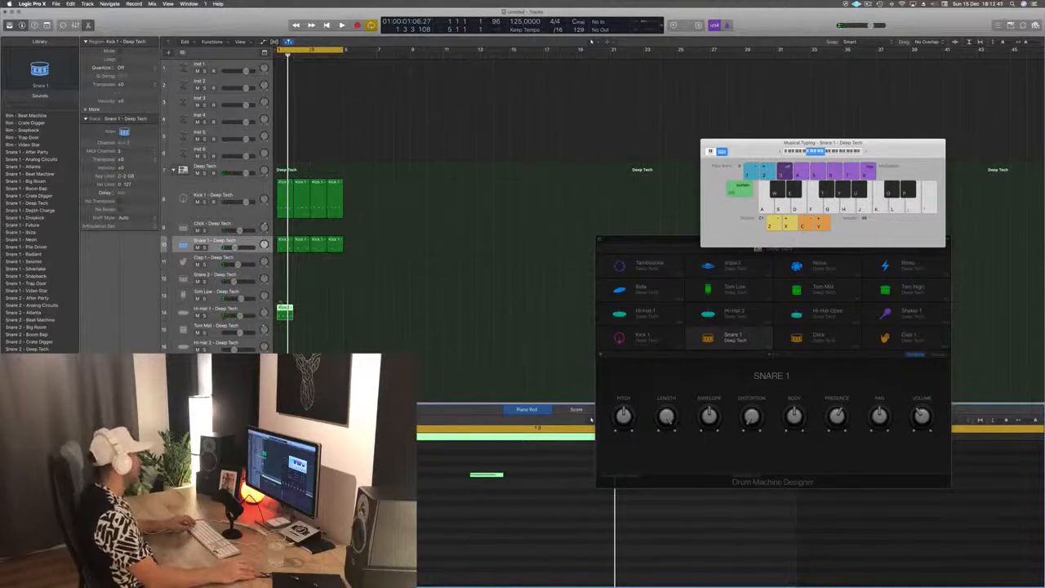
Duplicate the Hi-Hat 1 region to fill the four-bar cycle, and play the beat.
left_click_drag(283, 308, 315, 318)
scroll(396, 342, "down", 2)
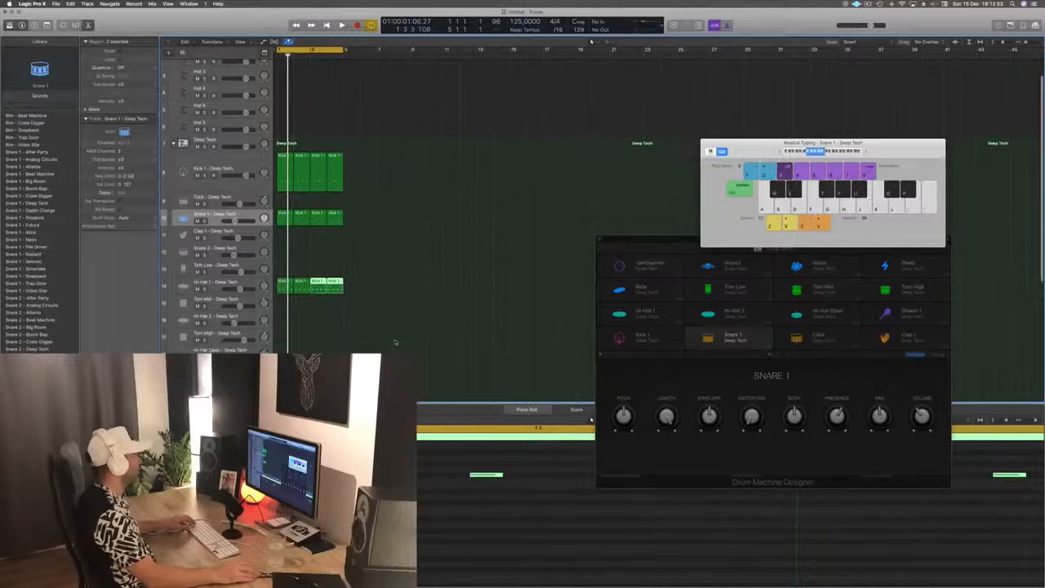
left_click(396, 342)
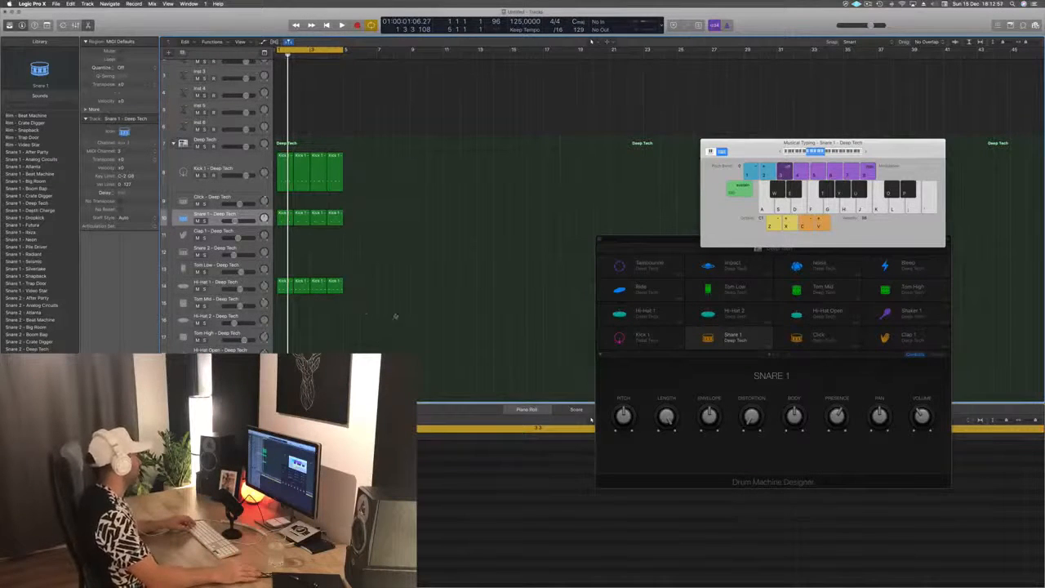
key("space")
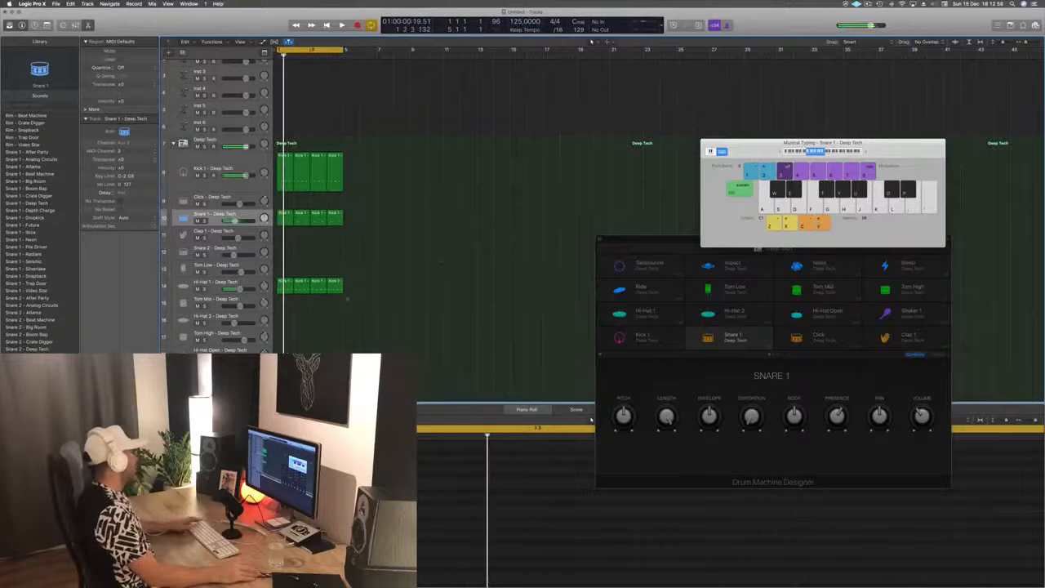
Copy the first Hi-Hat 1 region onto the Tom Mid track at bar 1.
left_click(301, 286)
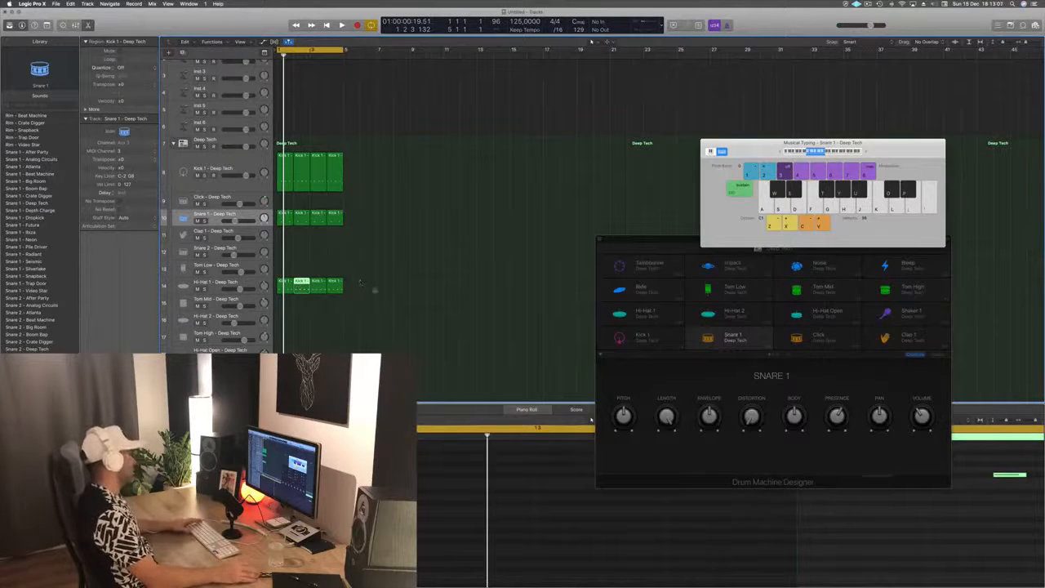
left_click(241, 281)
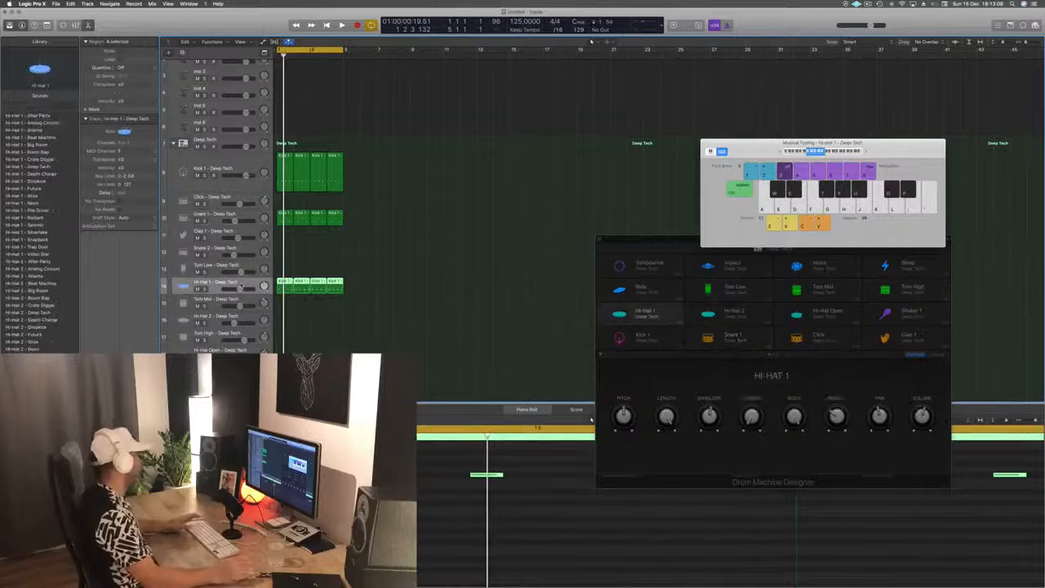
left_click(400, 284)
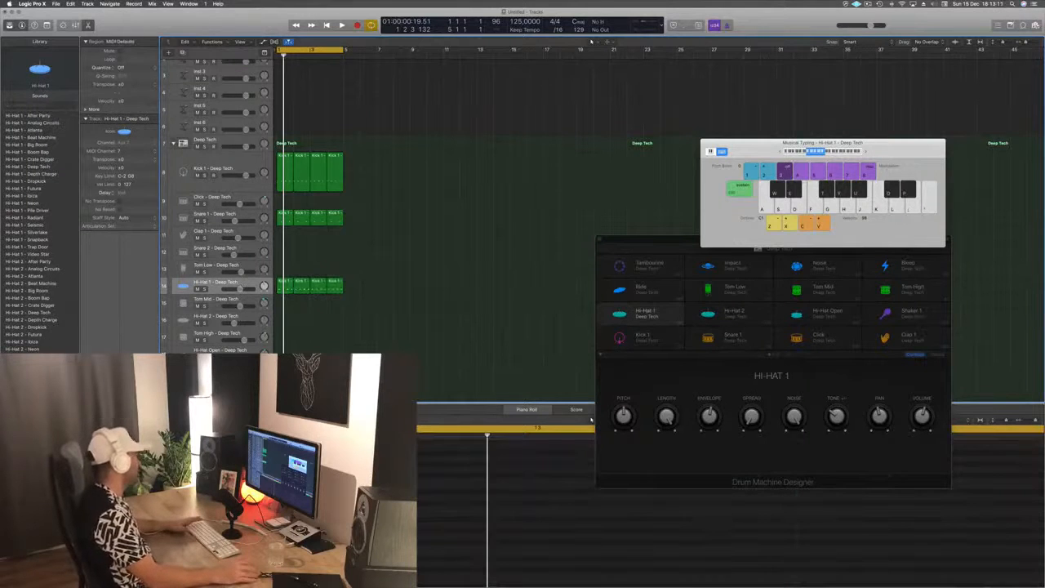
left_click(285, 286)
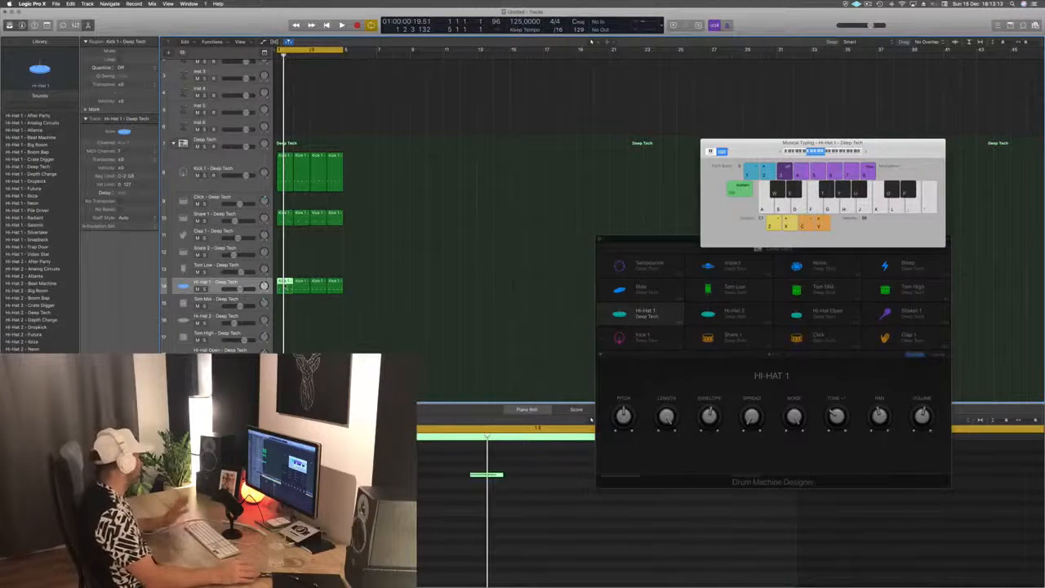
left_click_drag(287, 297, 286, 302)
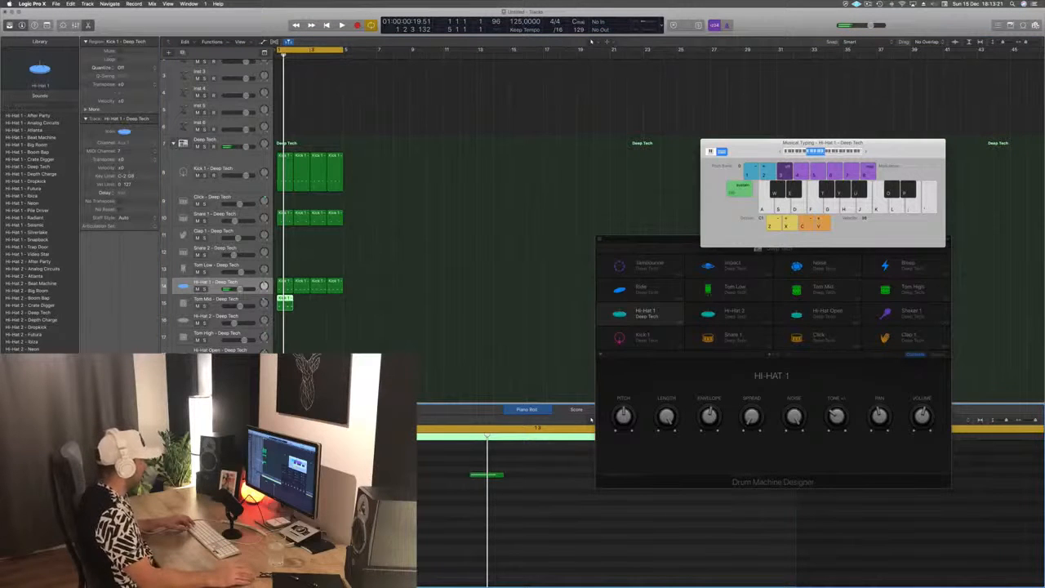
Delete all but the last note of the Tom Mid region and move that note to the Tom Mid pitch.
scroll(591, 419, "up", 3)
left_click_drag(418, 521, 609, 554)
key("Delete")
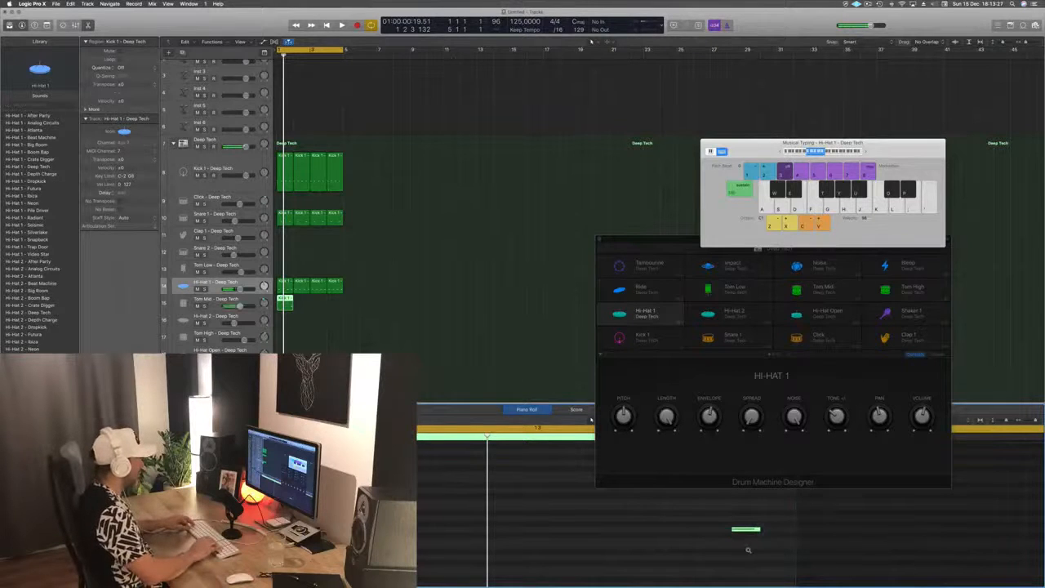
key("space")
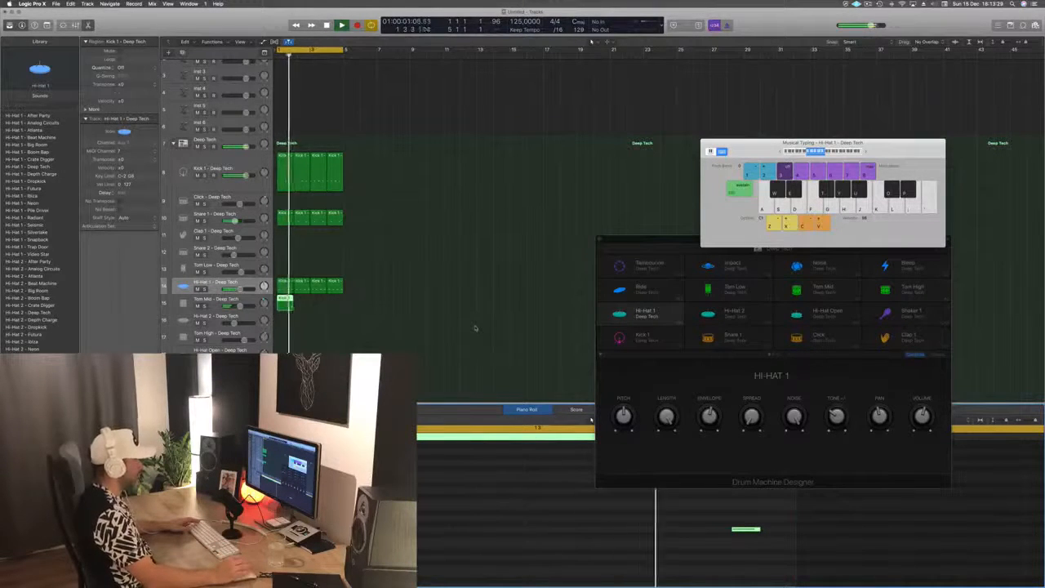
Duplicate the Tom Mid region to fill the four-bar cycle, and play the full drum pattern.
left_click_drag(284, 301, 323, 309)
left_click(384, 326)
scroll(421, 320, "up", 3)
key("space")
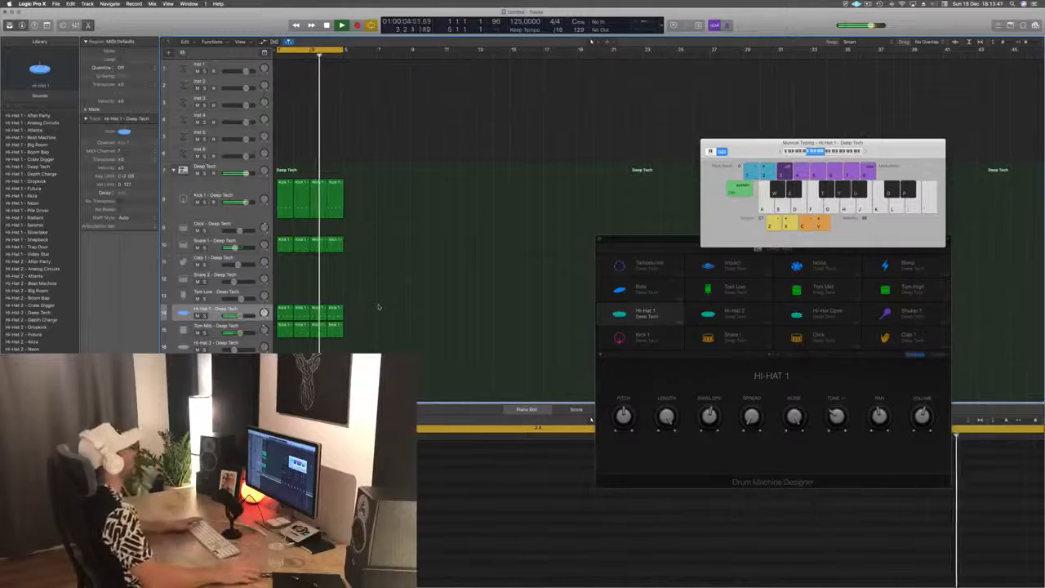
Select the Inst 1 track and open its Alchemy instrument window.
left_click(217, 68)
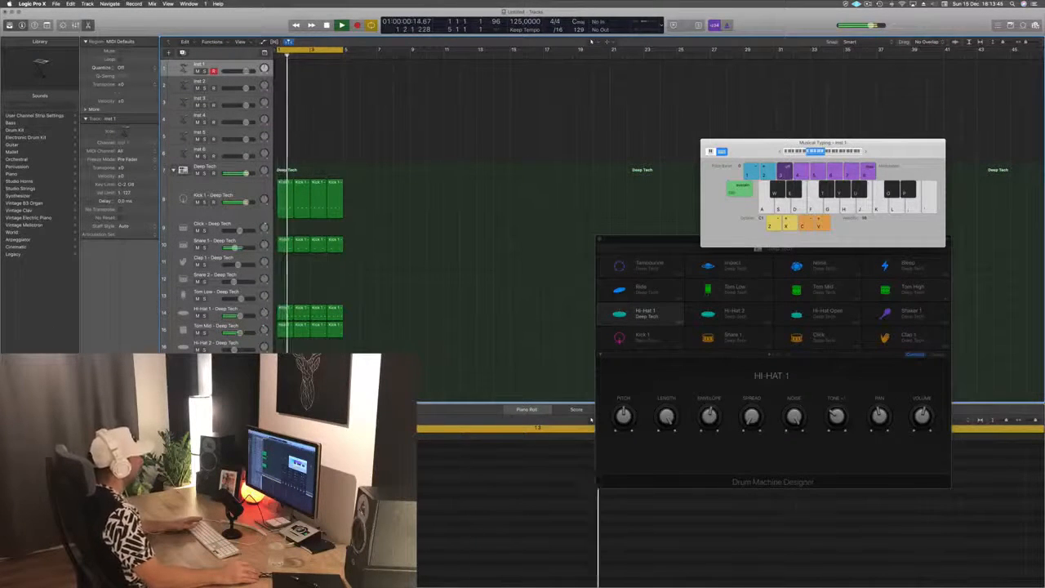
double_click(183, 68)
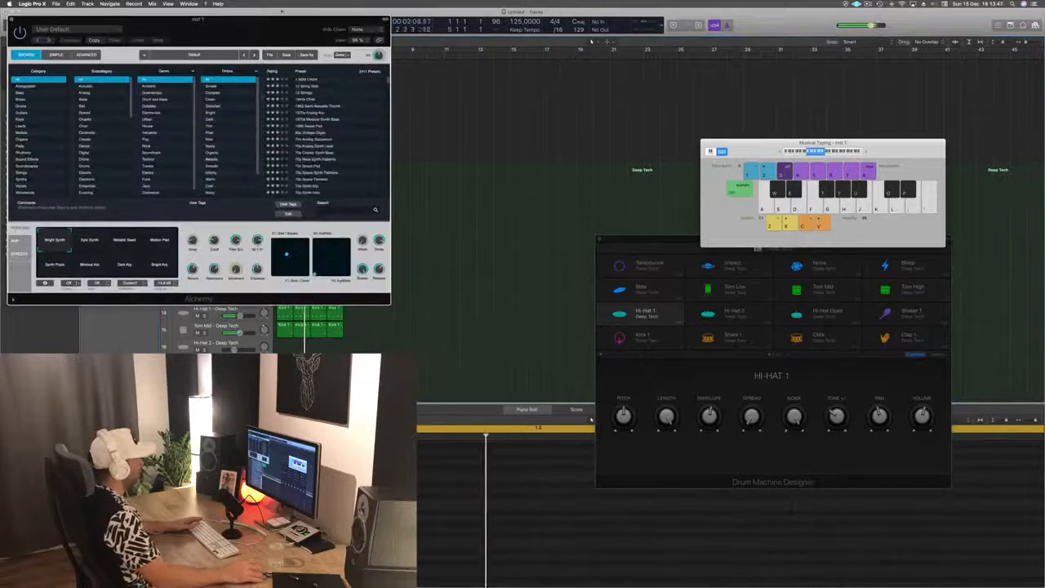
Load the 80s Electro Bass preset from Alchemy's Bass category onto the Inst 1 track.
left_click_drag(245, 31, 536, 89)
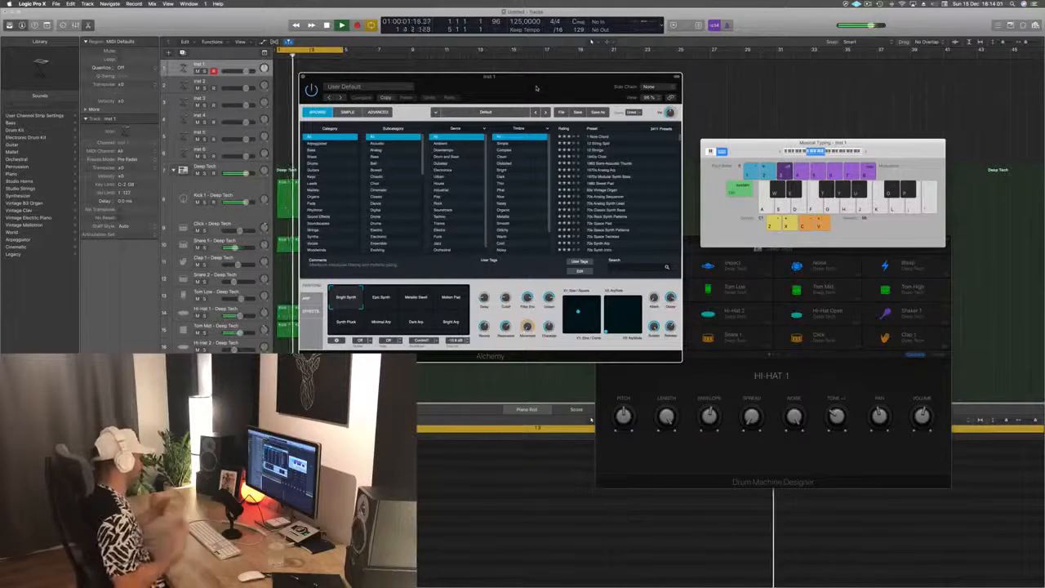
left_click(324, 150)
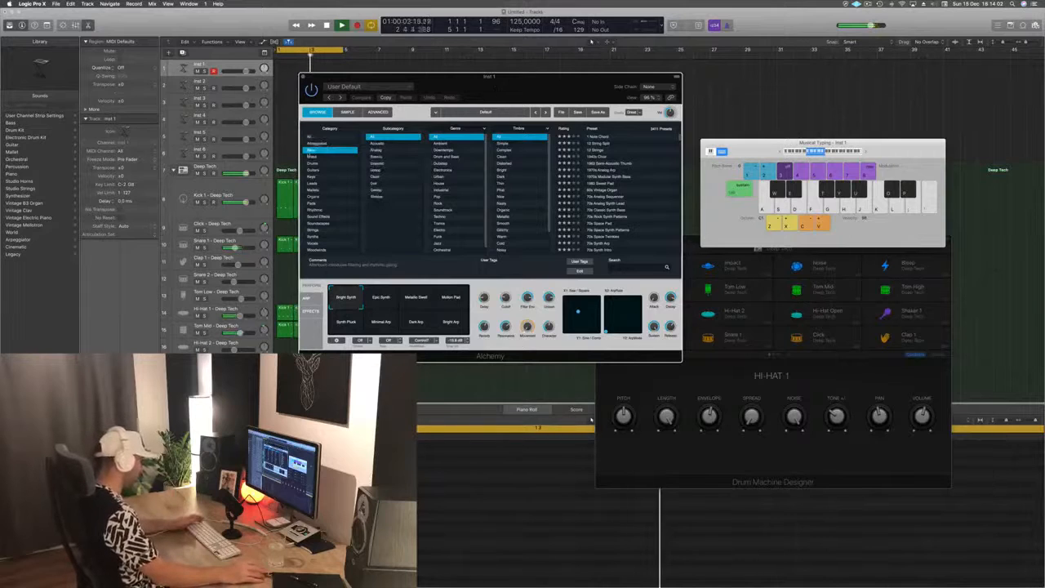
left_click(588, 191)
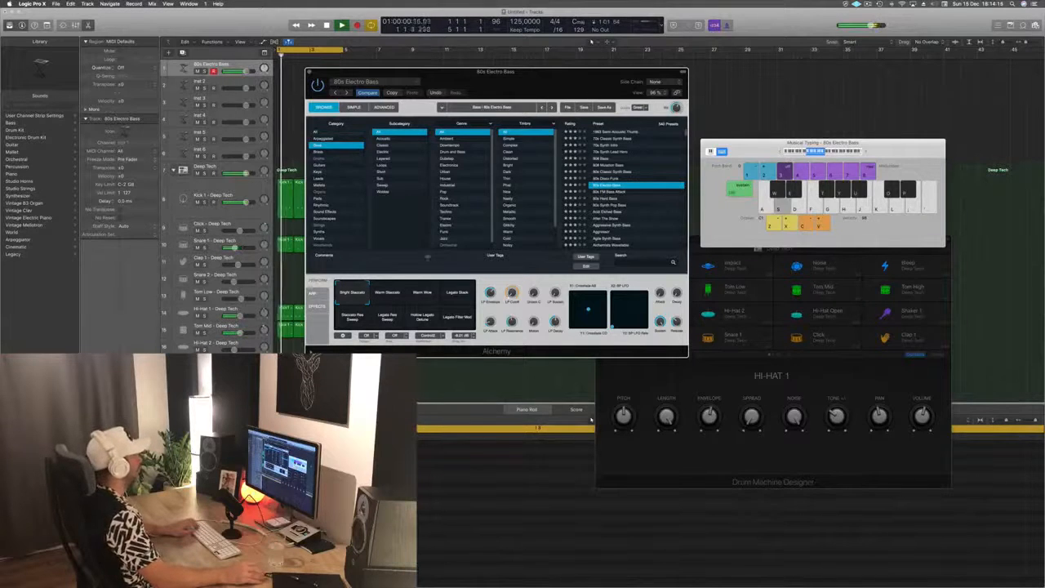
Audition the performance snapshots of the bass preset during playback and settle on Warm Wow.
left_click(389, 292)
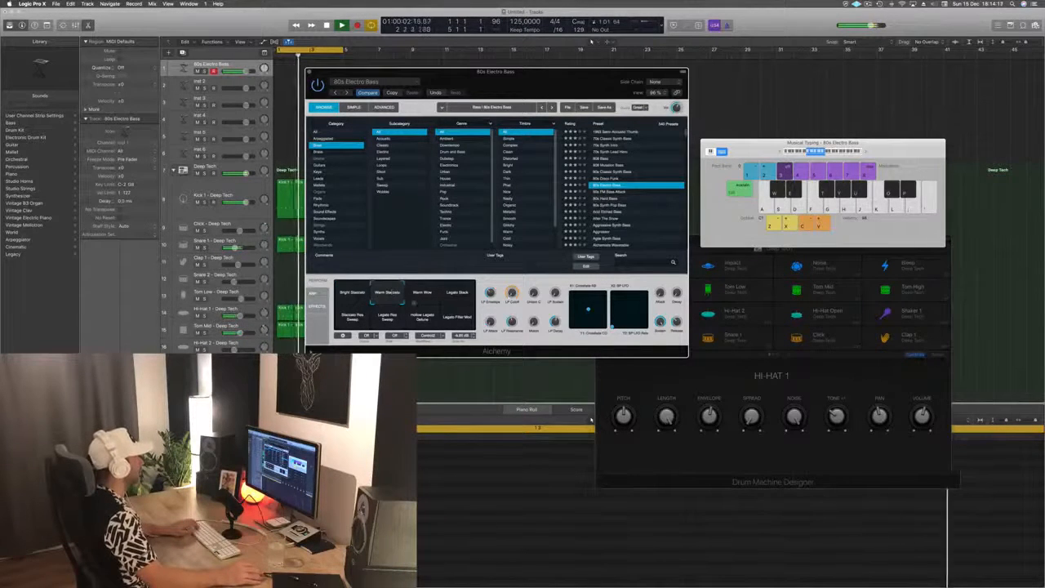
left_click(421, 297)
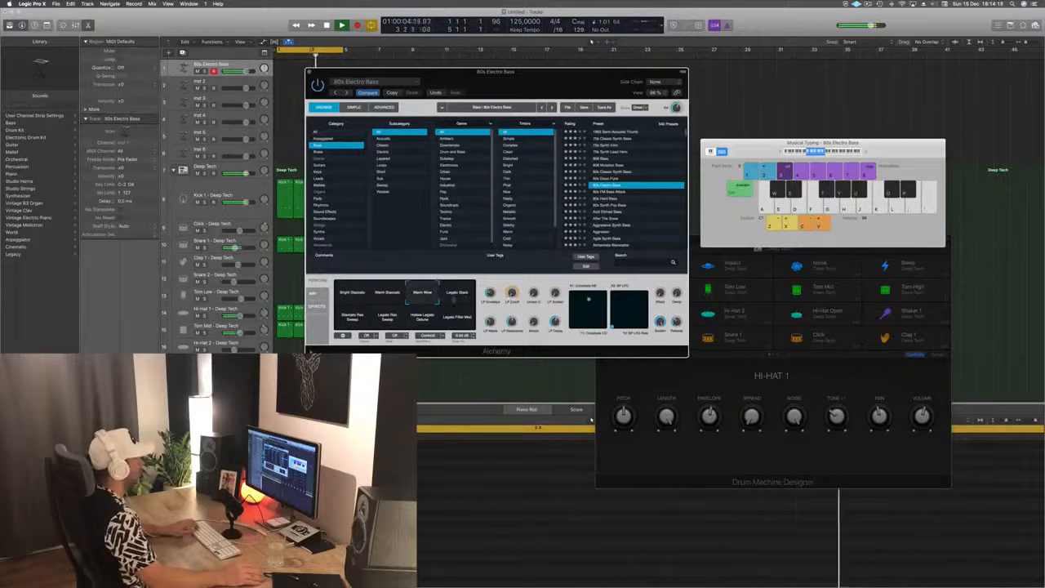
left_click(442, 299)
left_click(345, 323)
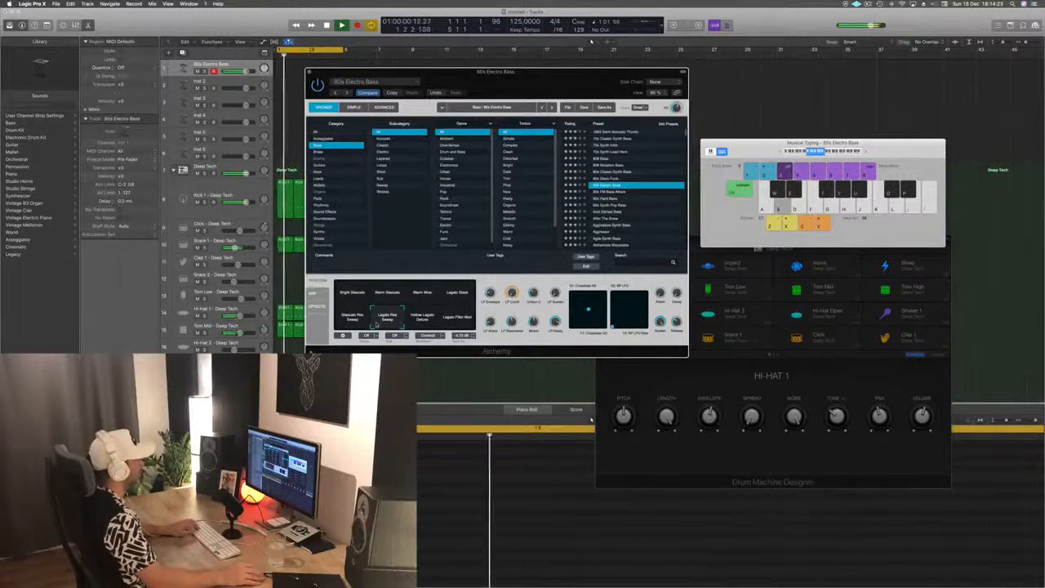
left_click(423, 320)
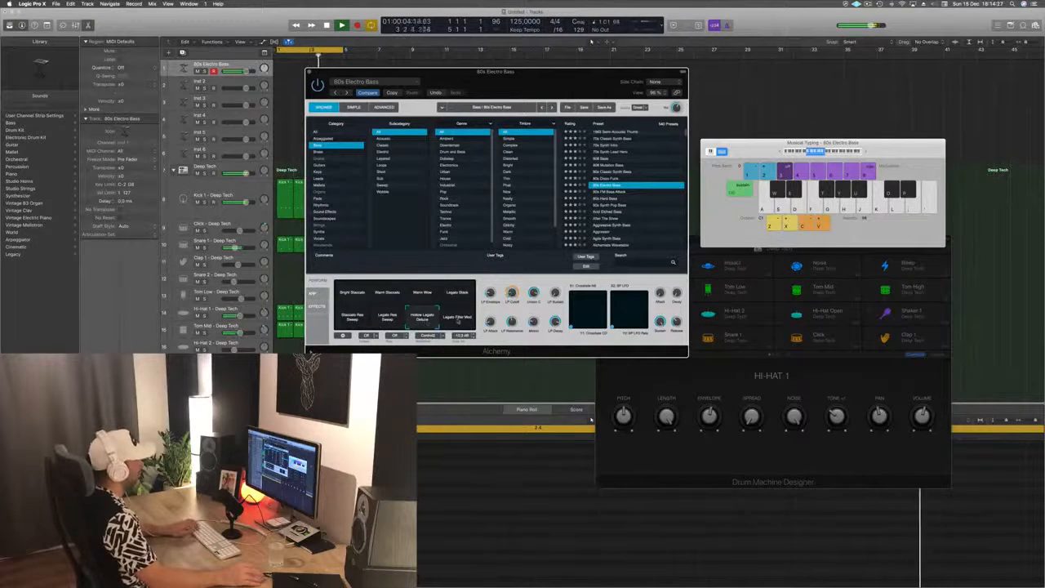
left_click(458, 322)
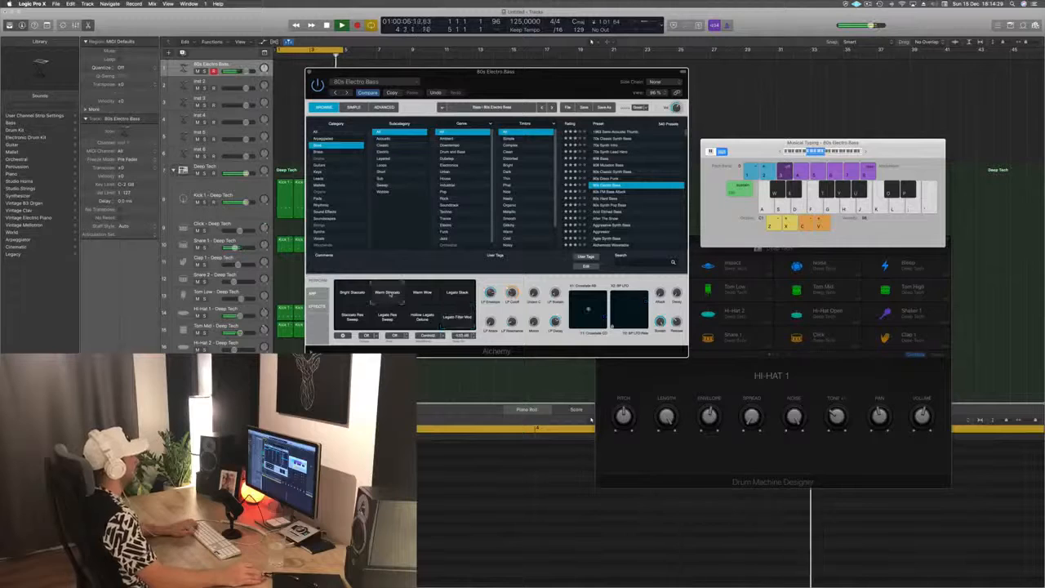
left_click(422, 294)
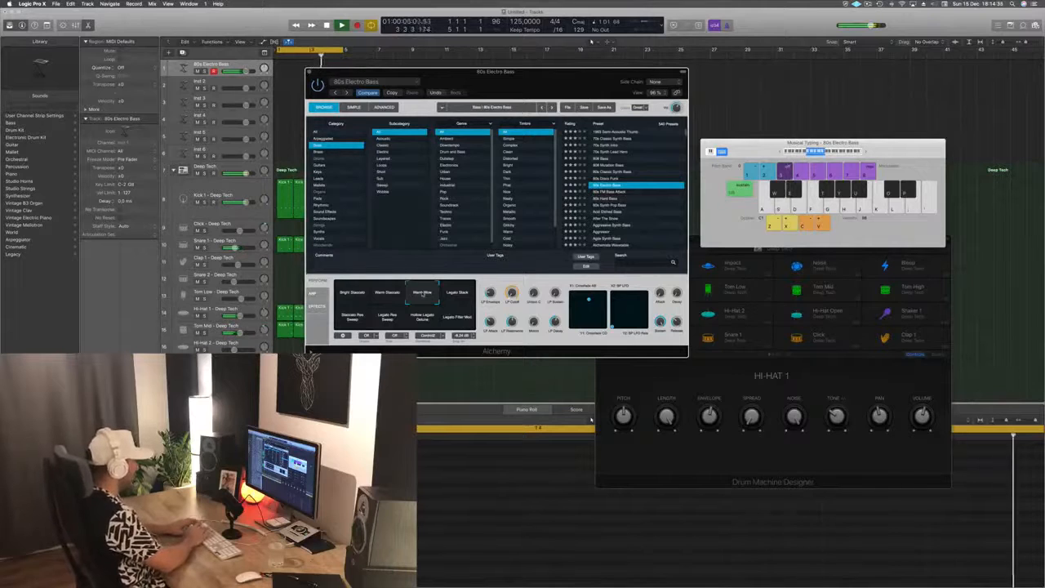
Record a four-bar bass line on the 80s Electro Bass track and play the new region back.
key("r")
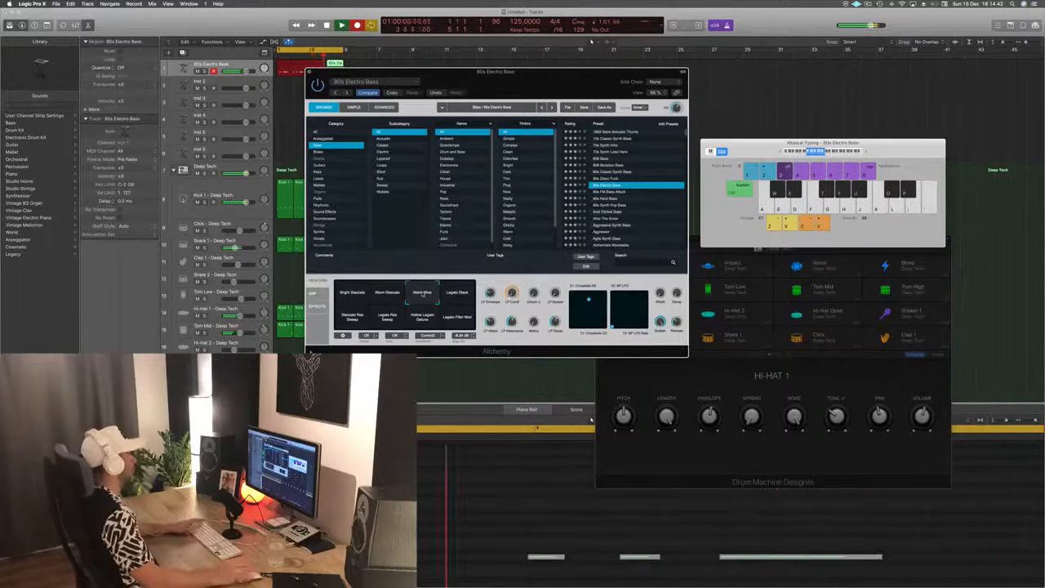
key("space")
left_click_drag(463, 77, 775, 77)
left_click(330, 73)
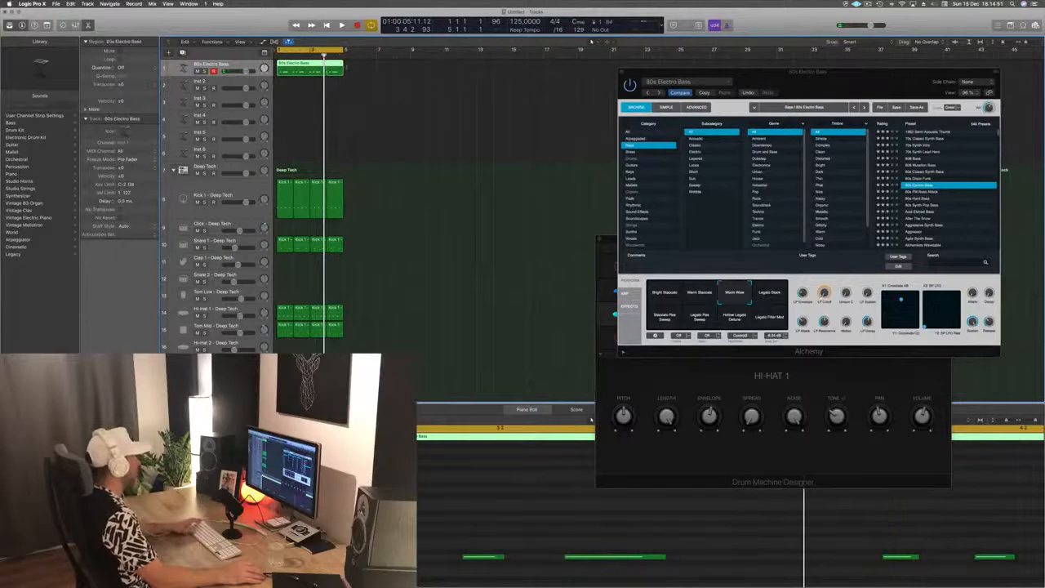
key("space")
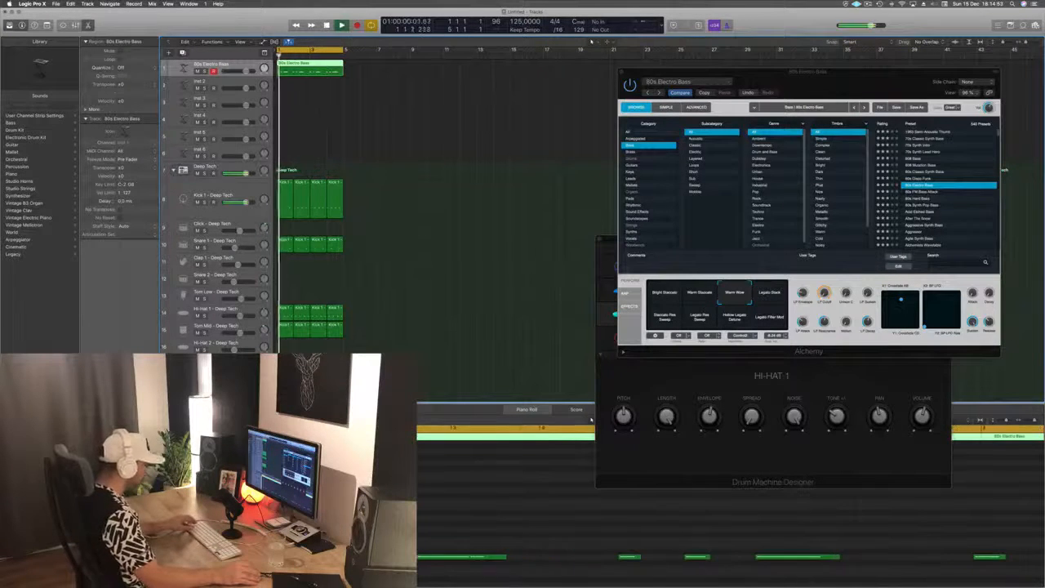
Examine the timing and lengths of the recorded bass notes in the Piano Roll during playback.
left_click(639, 557)
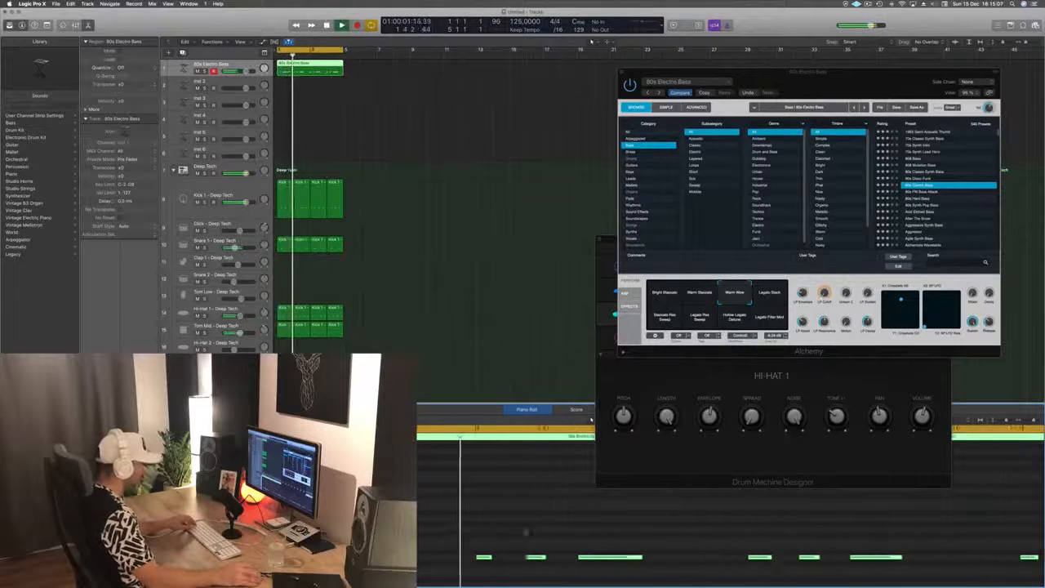
scroll(526, 532, "down", 5)
scroll(526, 532, "right", 4)
scroll(506, 528, "left", 4)
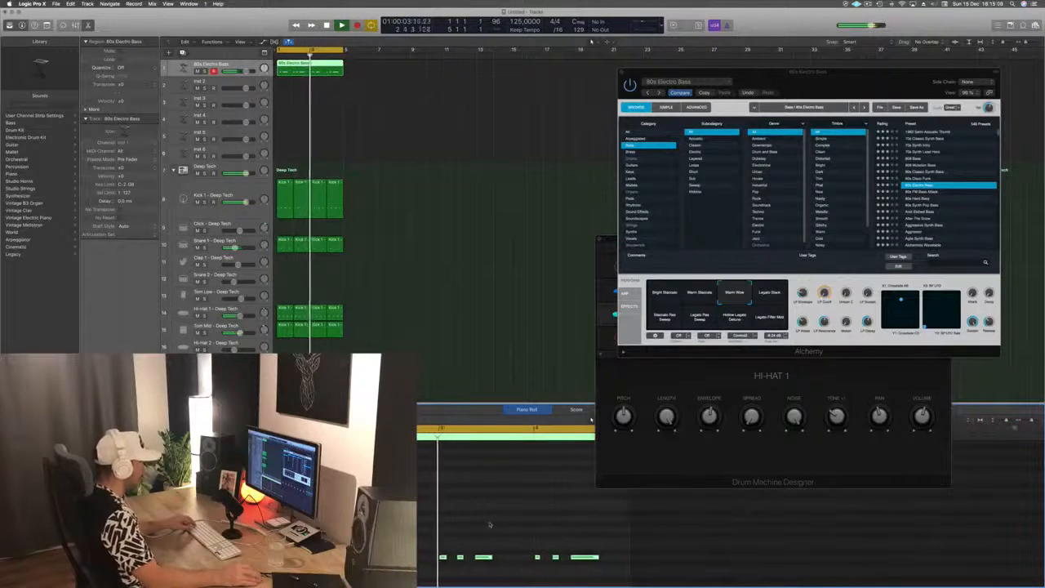
scroll(508, 526, "up", 3)
scroll(514, 524, "down", 2)
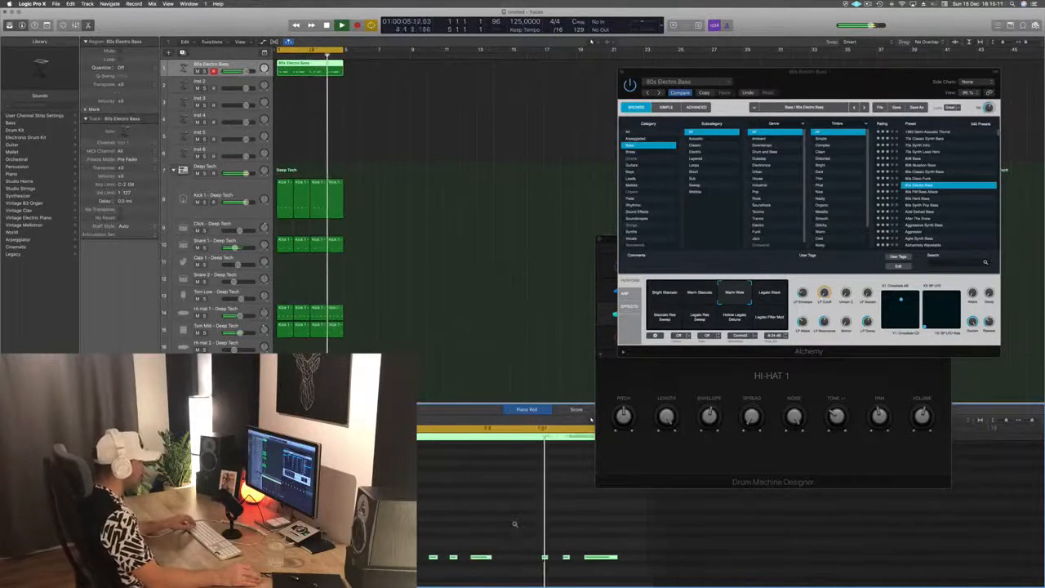
scroll(535, 525, "down", 7)
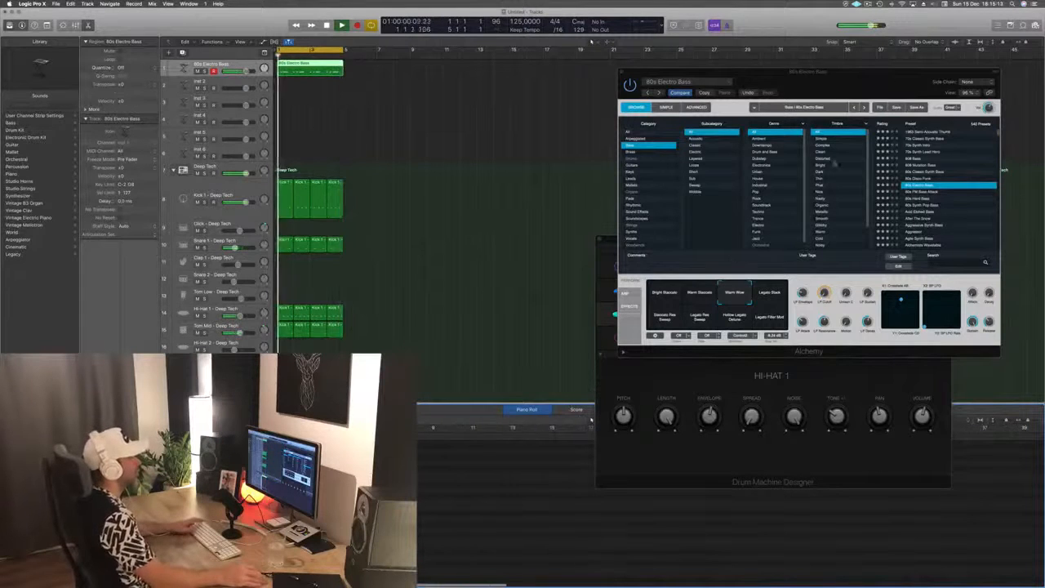
In Alchemy's advanced view, stretch the AHDSR envelope into a much longer tail and keep its attack at zero.
left_click_drag(876, 75, 600, 113)
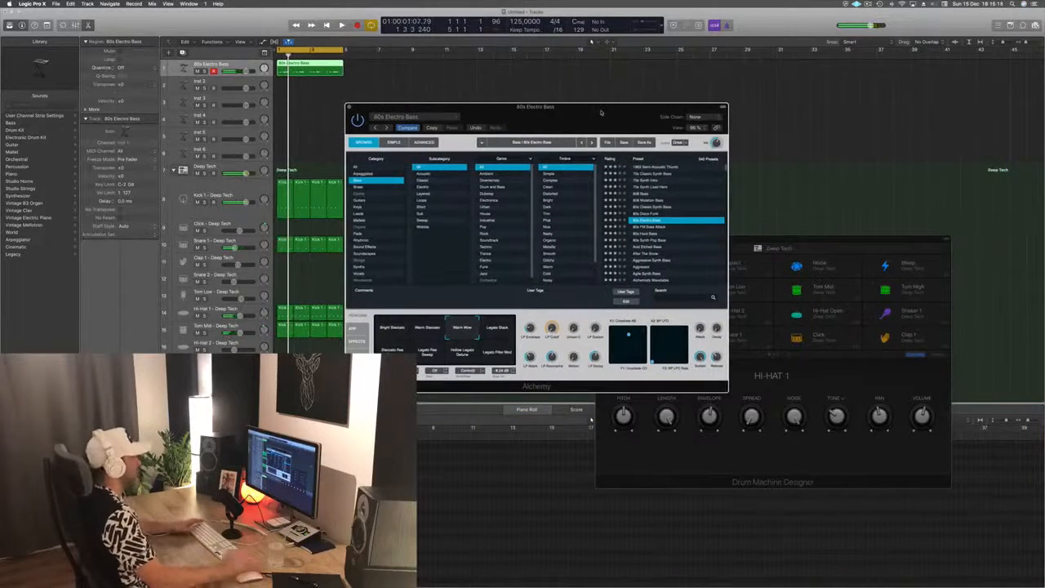
key("space")
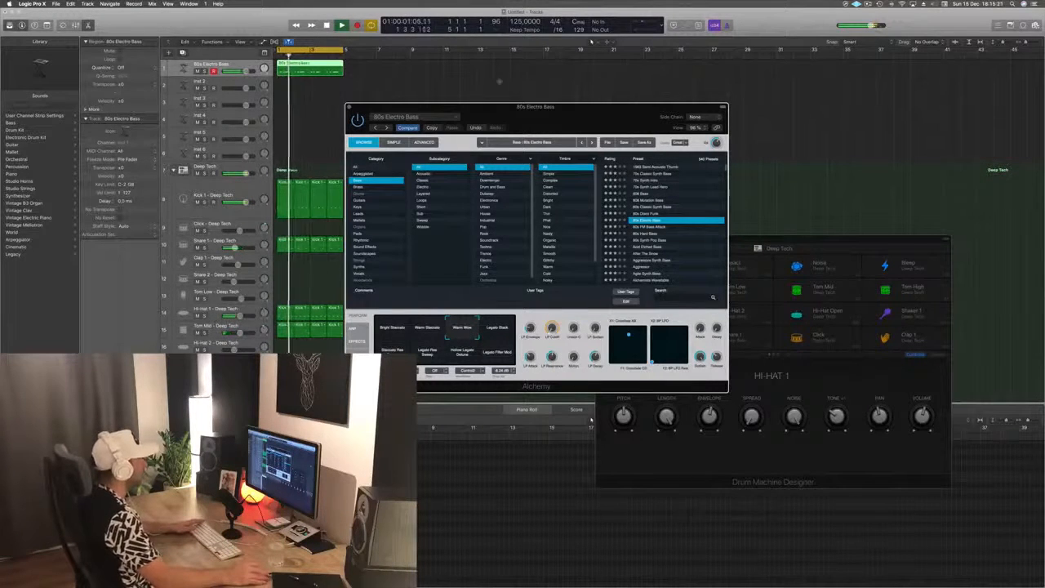
left_click(395, 142)
left_click(424, 142)
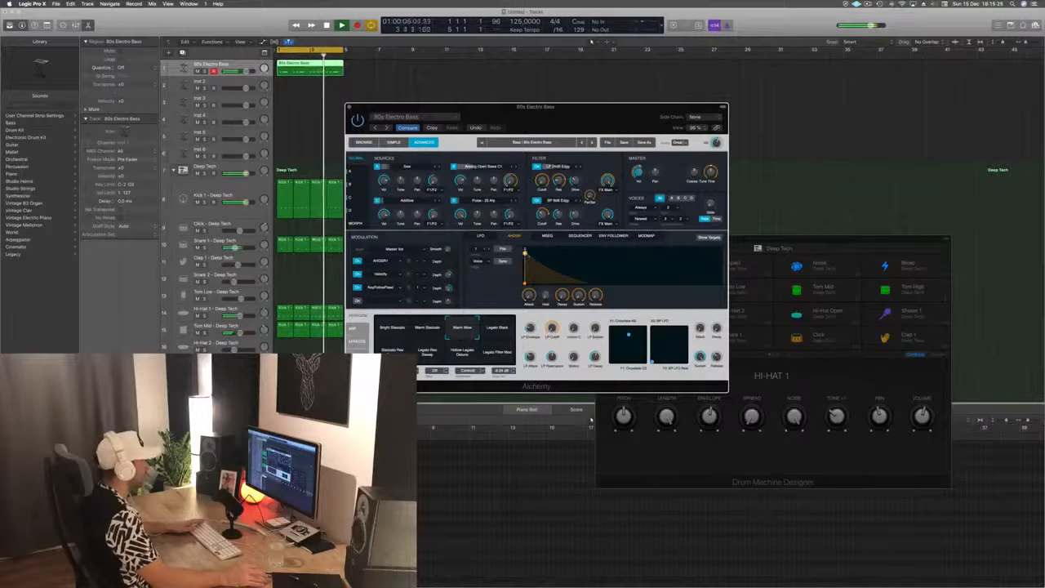
left_click_drag(526, 253, 602, 282)
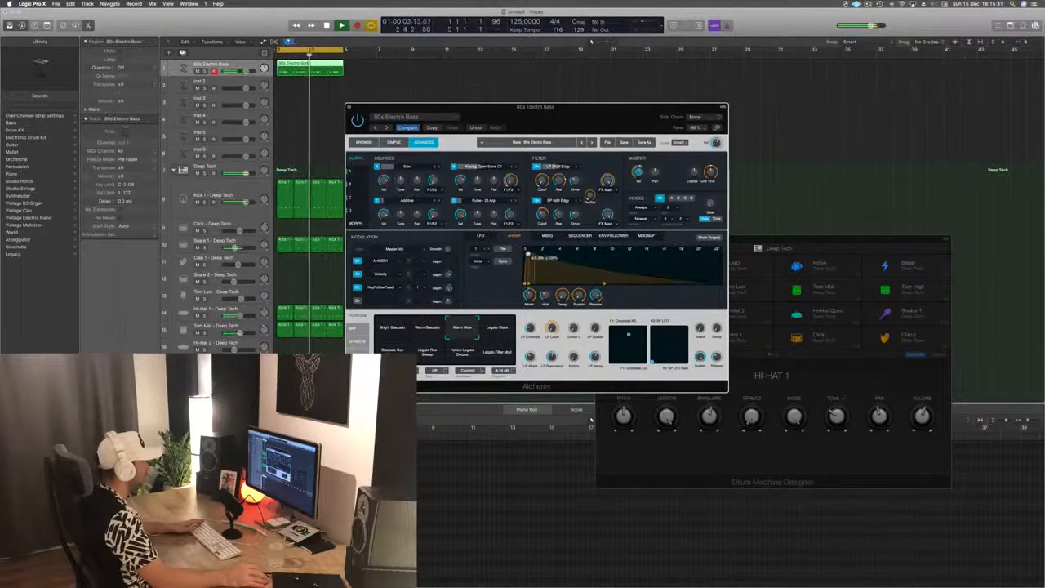
left_click_drag(528, 254, 526, 253)
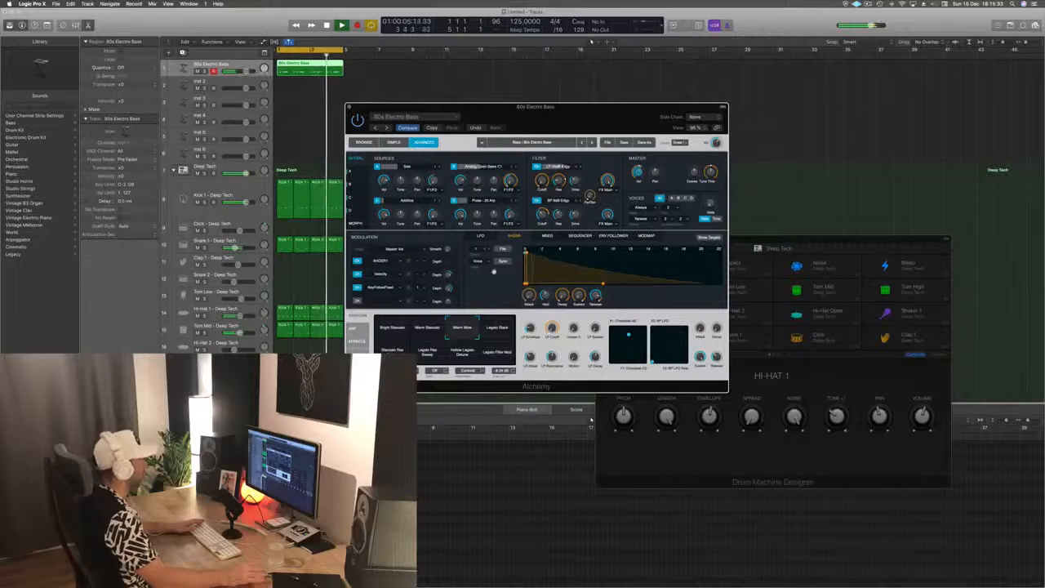
left_click_drag(465, 143, 484, 120)
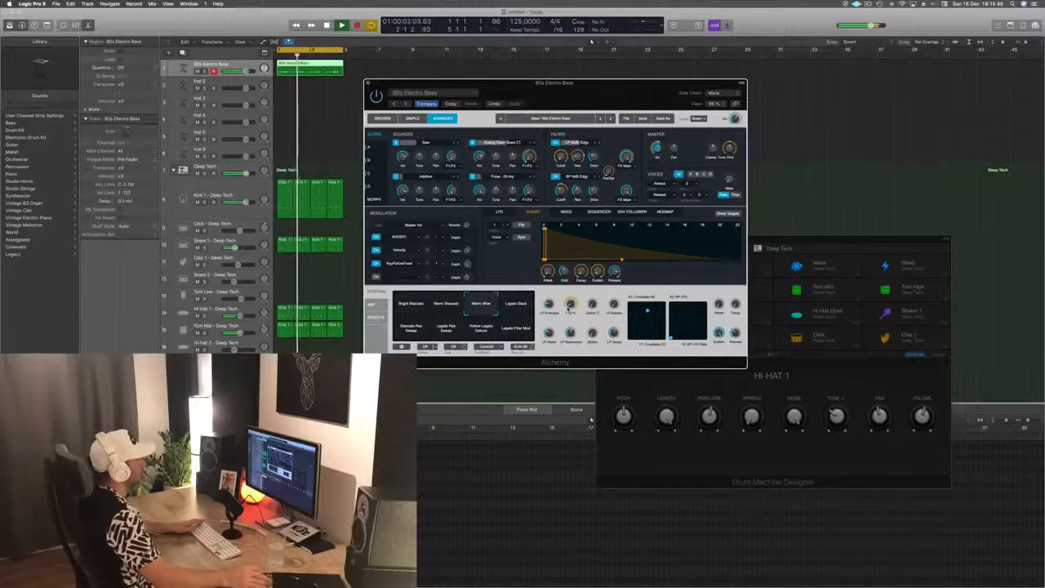
left_click_drag(542, 94, 609, 111)
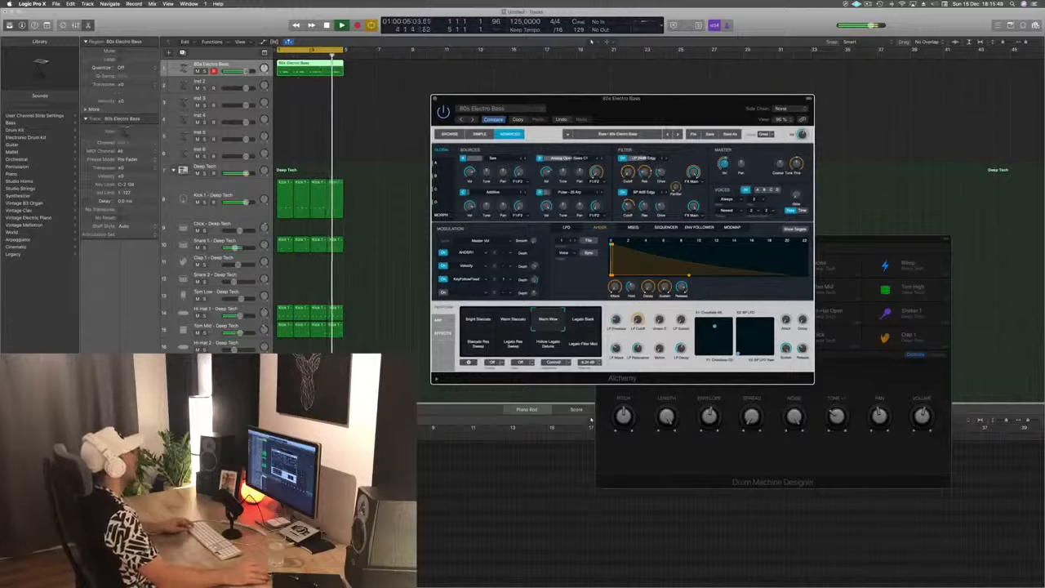
Duplicate the 80s Electro Bass track and copy the bass region onto the new track at bar 1.
left_click(311, 66)
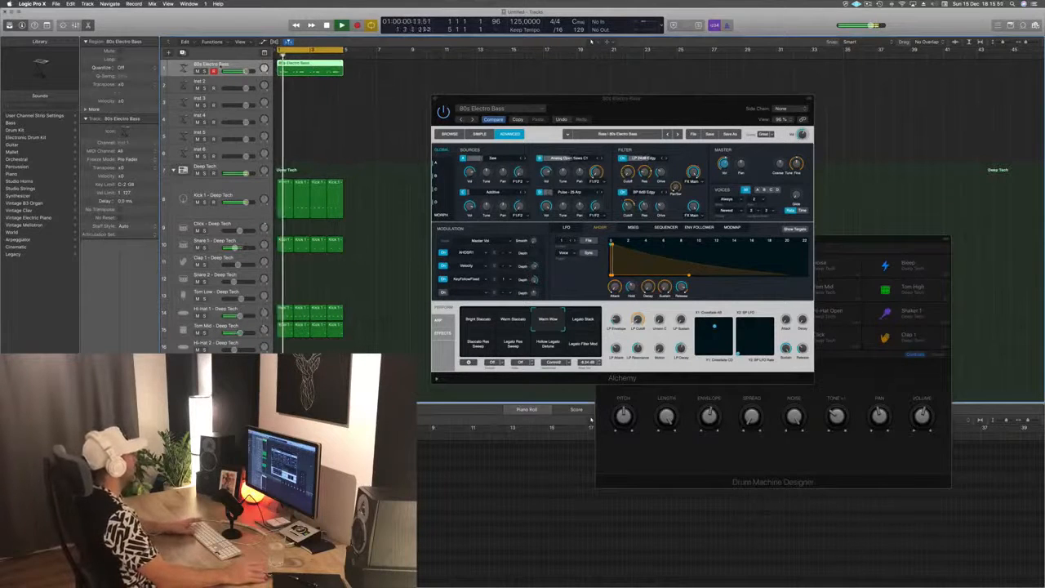
key("super+d")
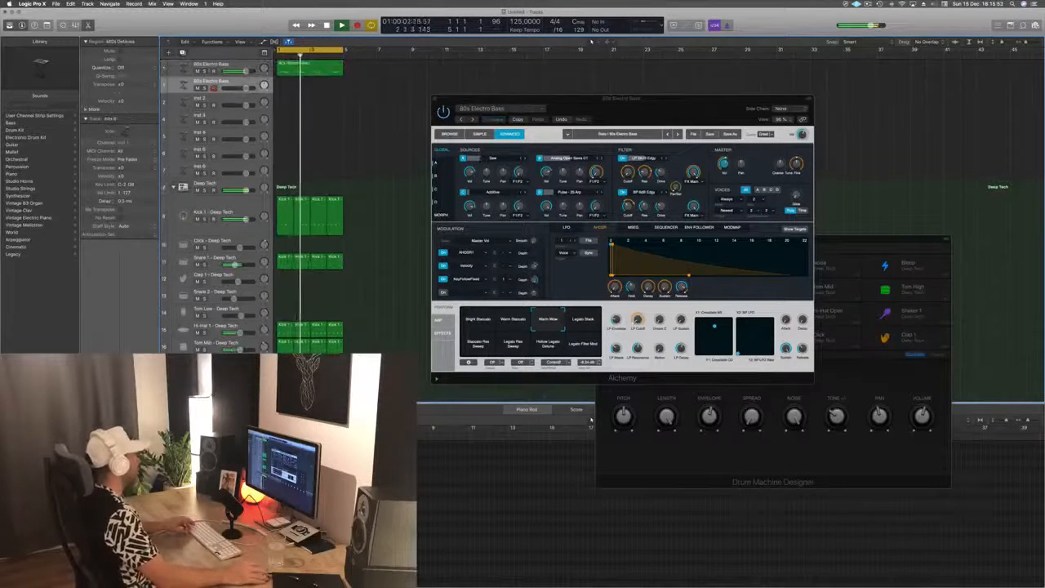
left_click_drag(317, 70, 316, 86)
key("space")
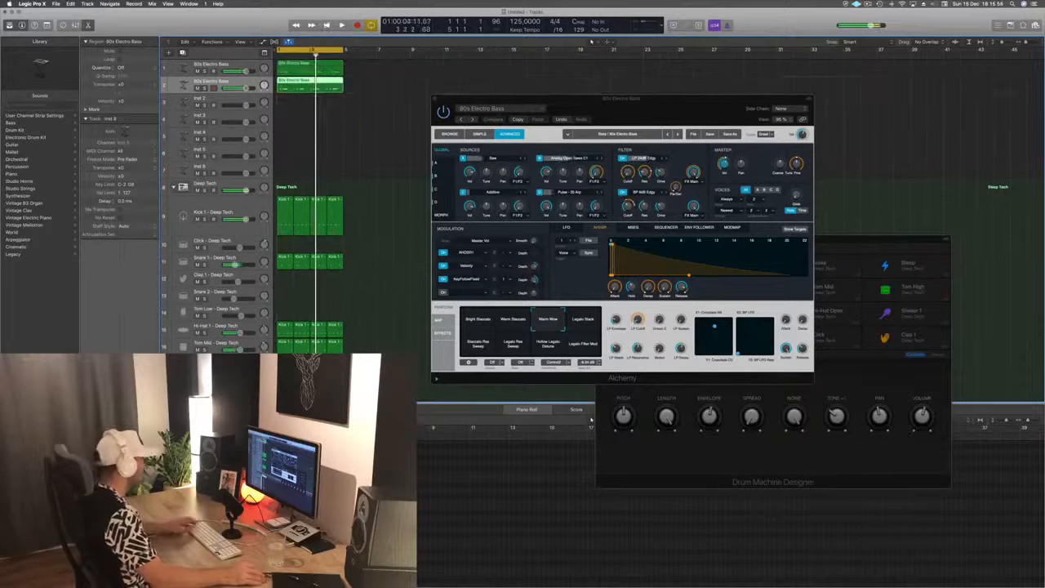
In the copied bass region, move the long note of bar 1 about one beat later.
left_click(591, 420)
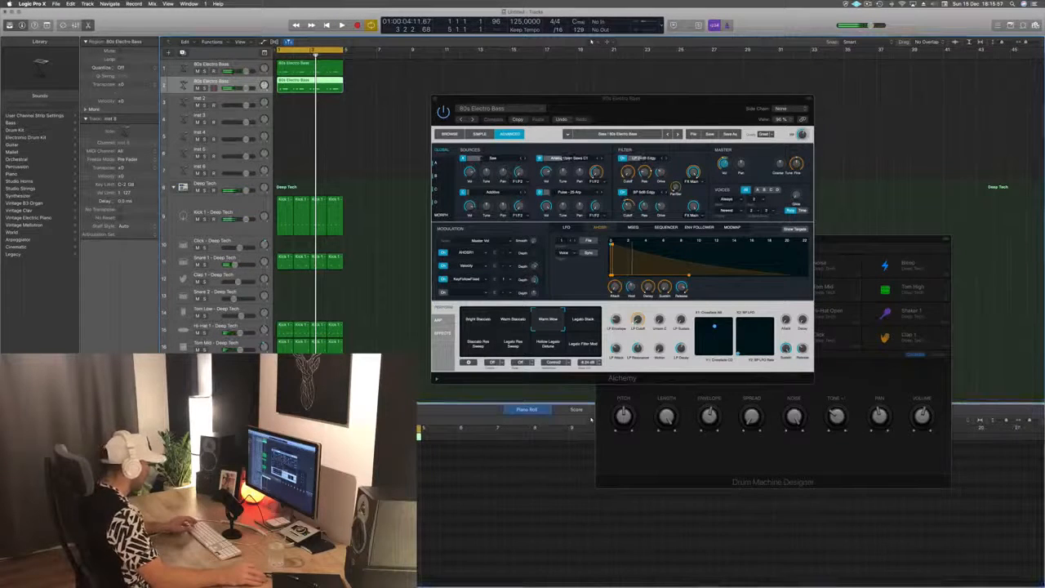
scroll(591, 420, "up", 10)
scroll(591, 420, "down", 5)
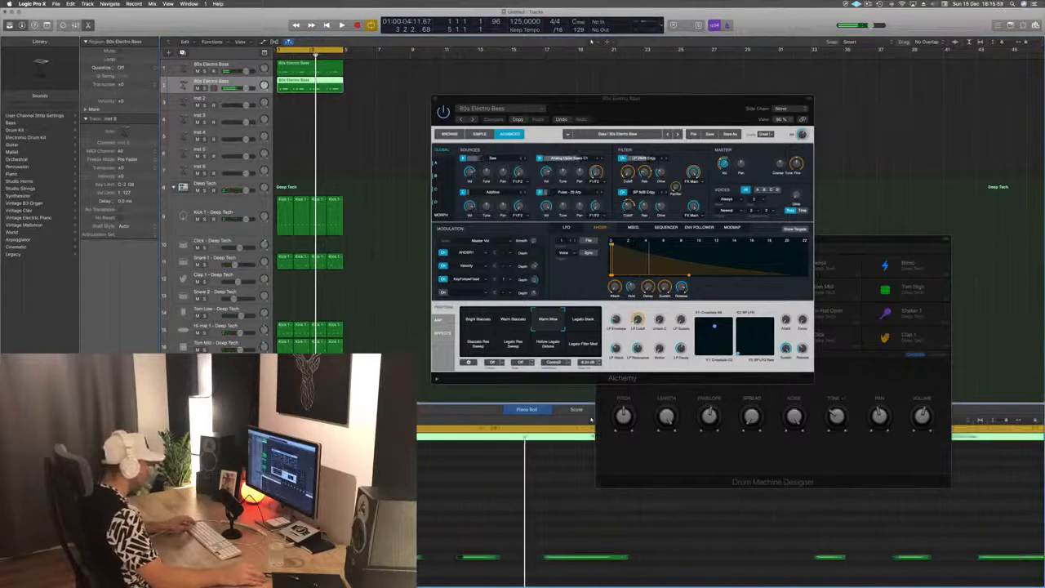
scroll(481, 540, "left", 8)
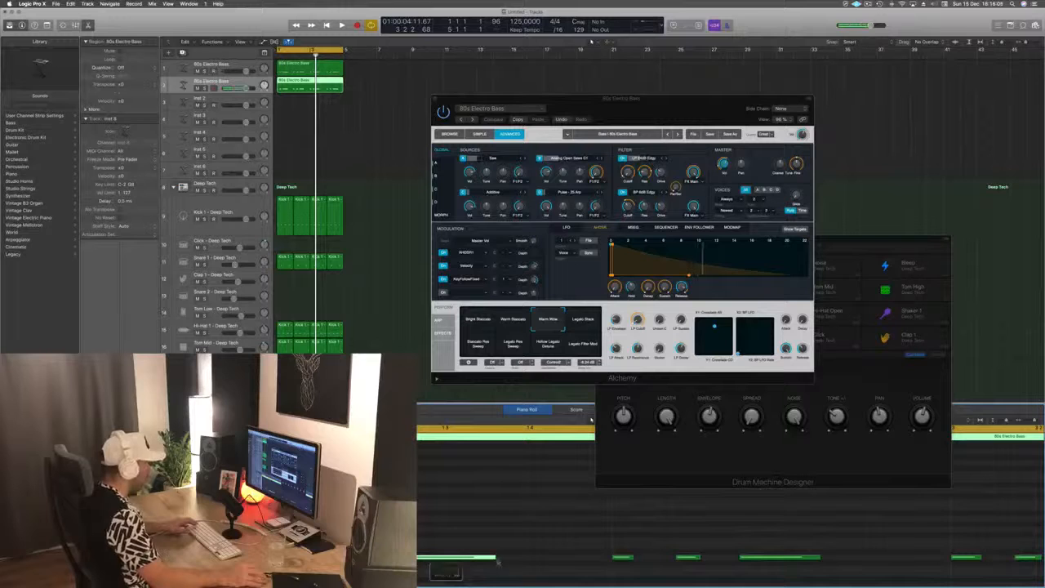
left_click_drag(499, 563, 577, 562)
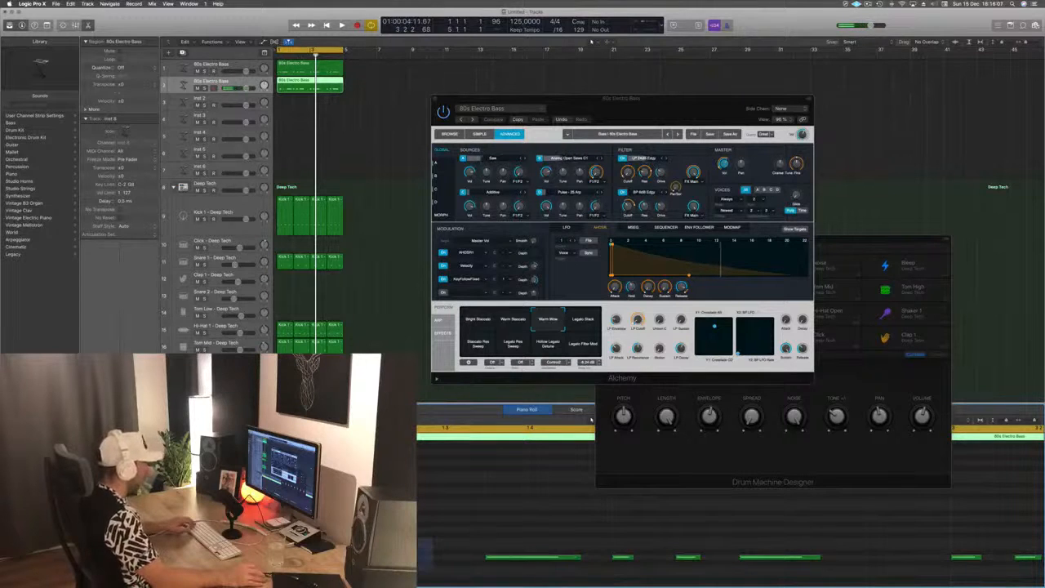
Delete the short notes in bars 2 to 4 of the copied bass region and move the long notes about one beat later.
scroll(591, 419, "down", 1)
scroll(467, 557, "down", 4)
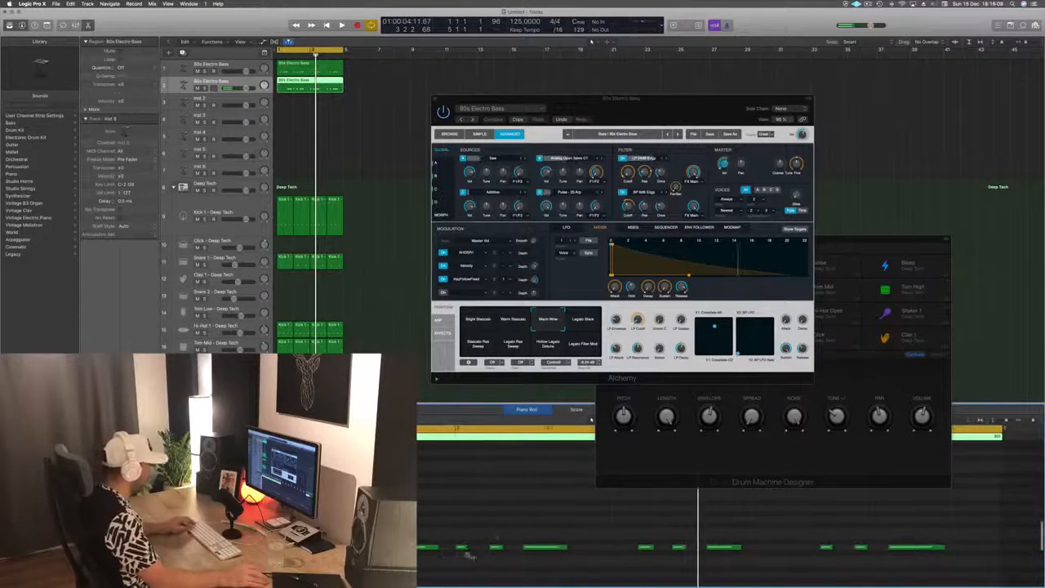
left_click_drag(462, 533, 493, 559)
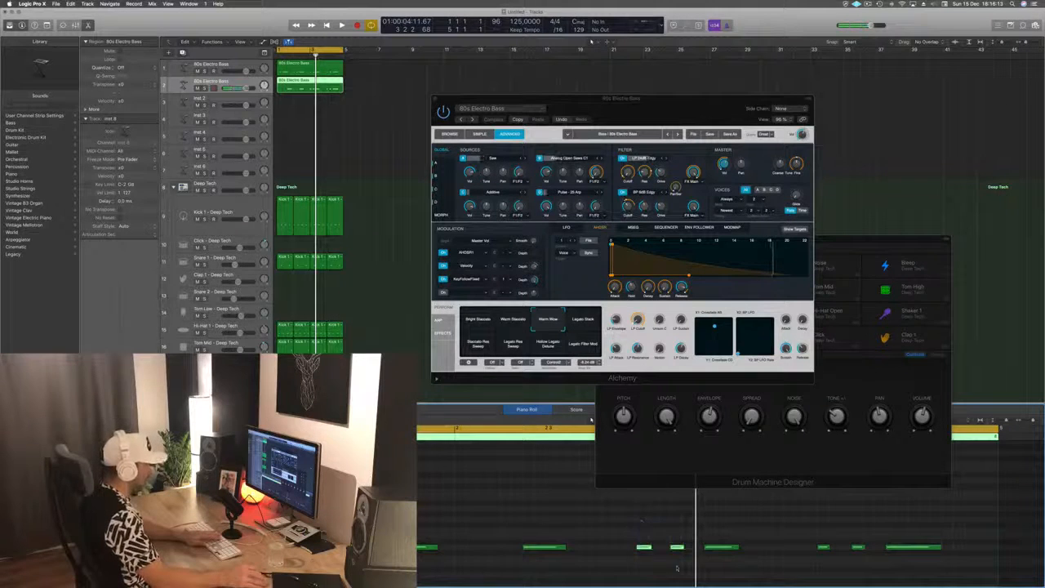
left_click_drag(516, 535, 996, 566)
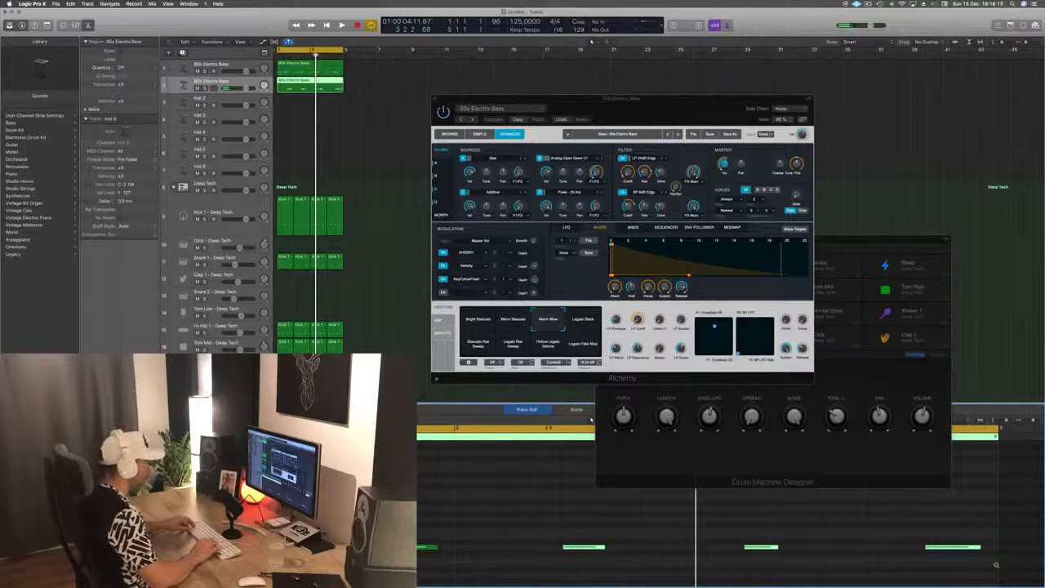
Play the edited bass region and lengthen its long note in bar 2.
key("space")
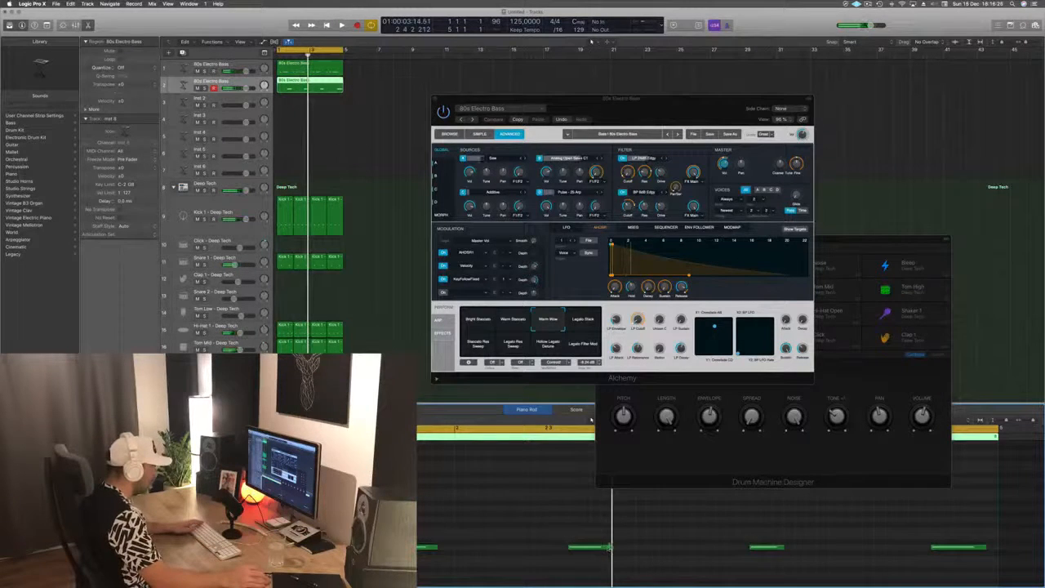
left_click_drag(610, 547, 622, 549)
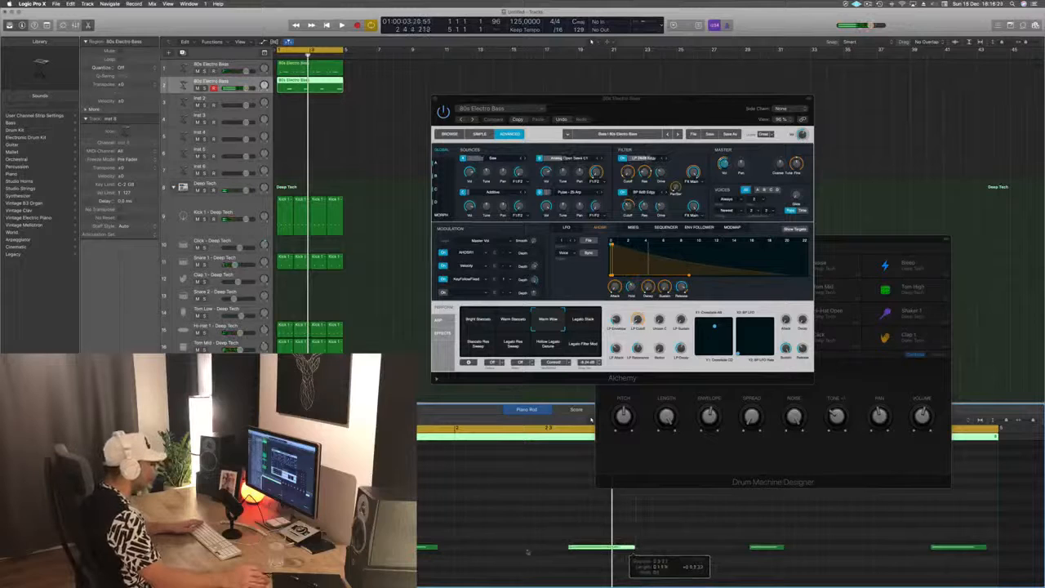
Lengthen the long notes in bars 1, 3 and 4 of the copied bass region and play it back.
left_click_drag(436, 547, 454, 551)
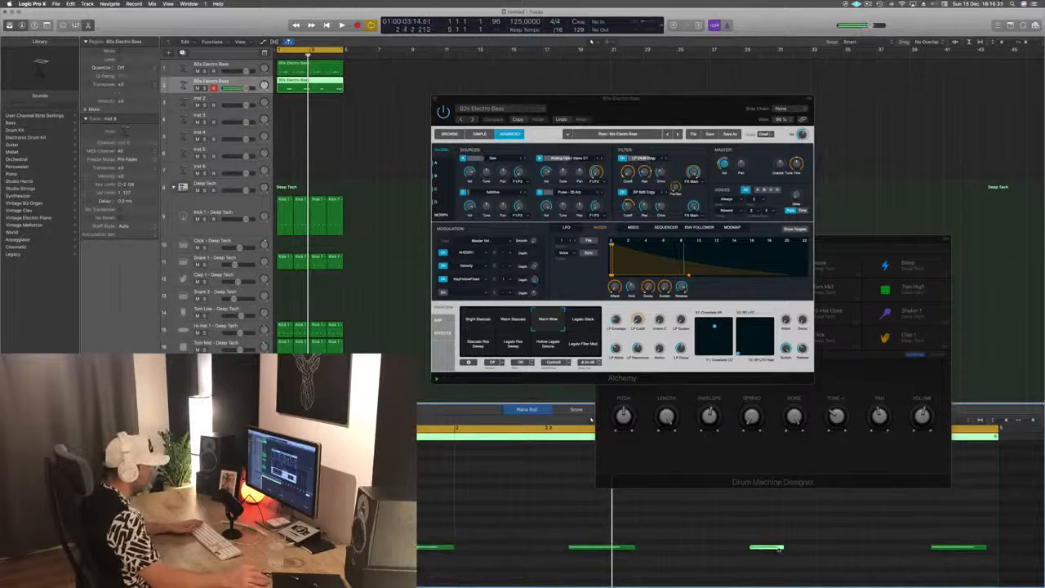
left_click_drag(782, 548, 816, 548)
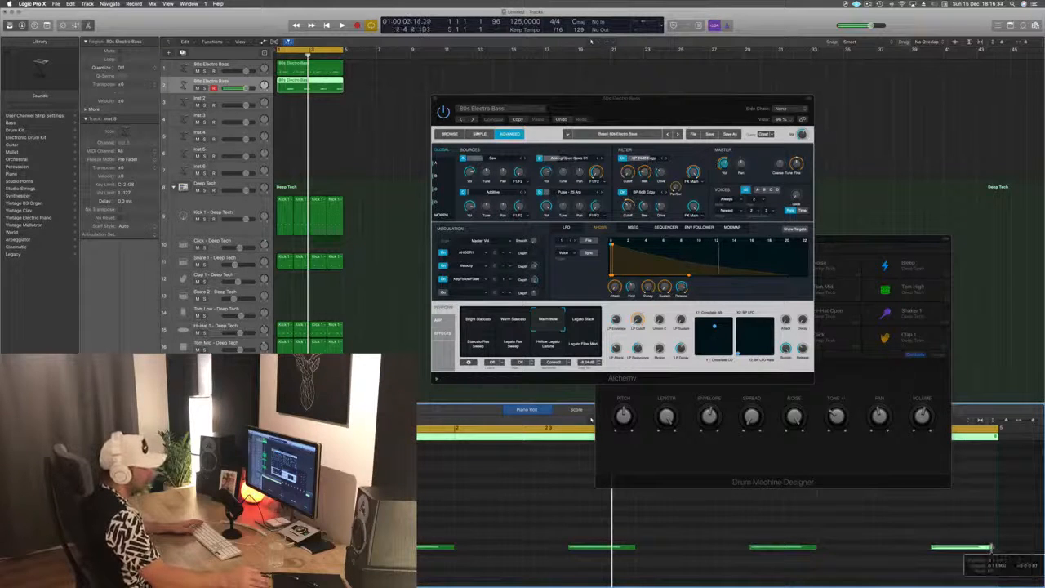
left_click_drag(994, 547, 995, 547)
key("space")
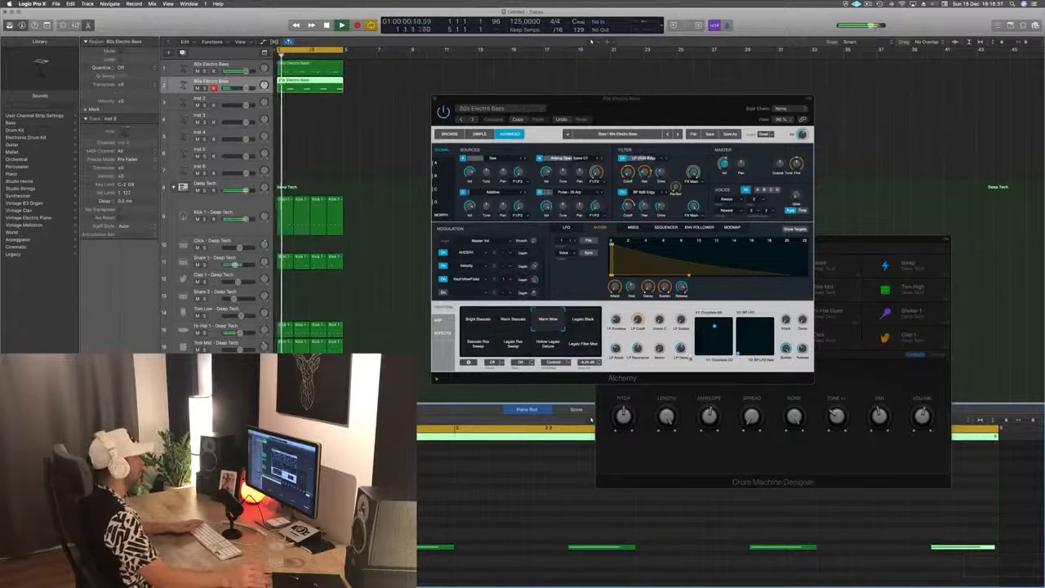
Open the Alchemy instrument of the duplicated bass track in place of the first track's and show its preset browser.
left_click_drag(684, 124, 631, 90)
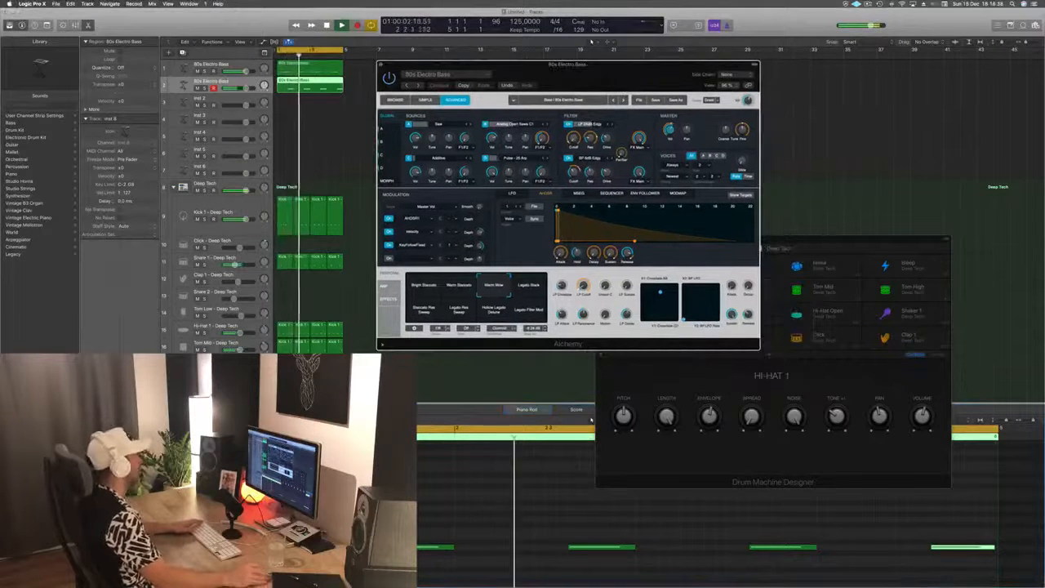
key("space")
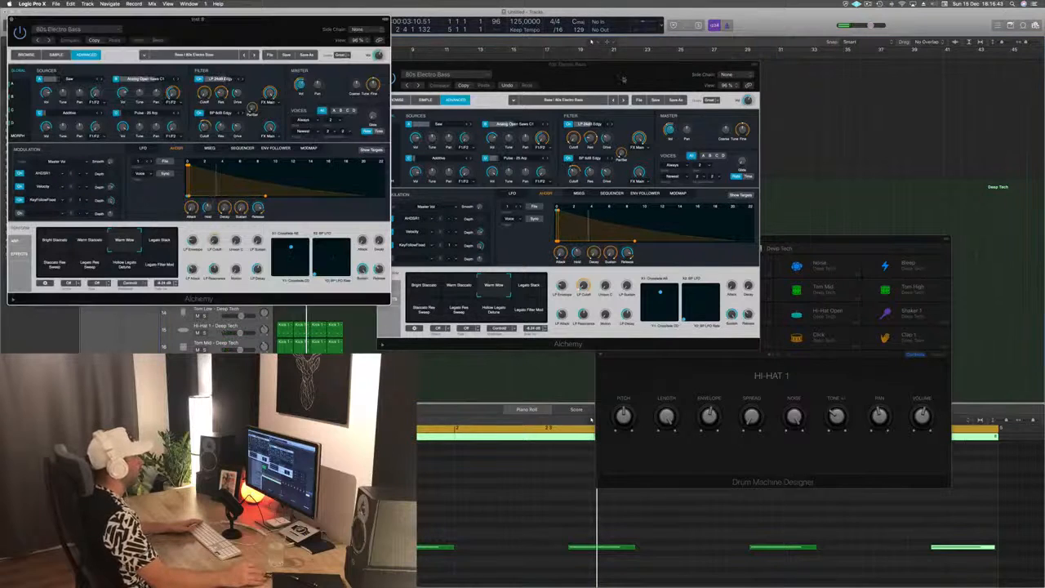
left_click(443, 62)
left_click_drag(264, 22, 779, 78)
key("space")
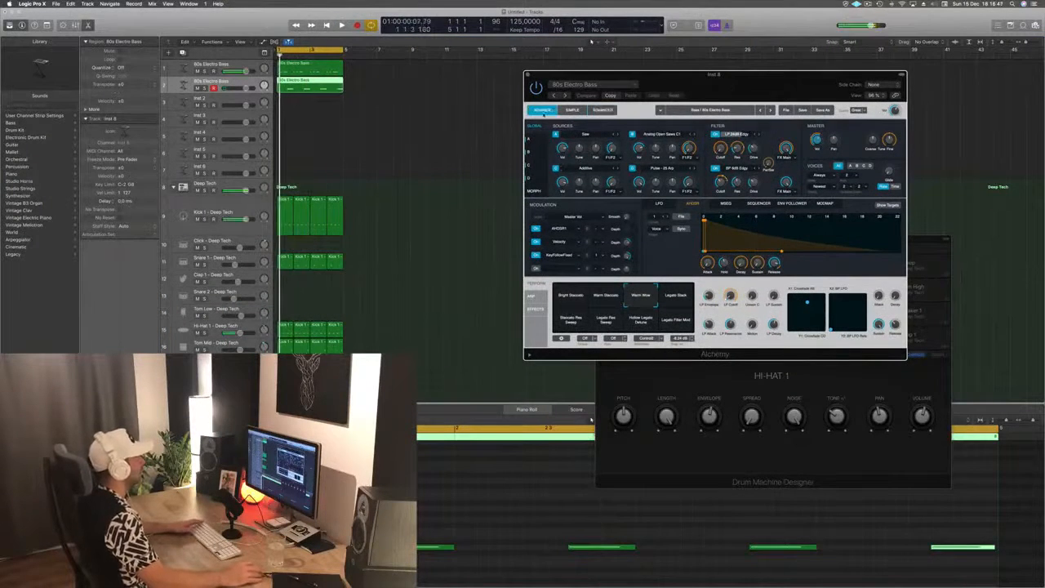
left_click(544, 113)
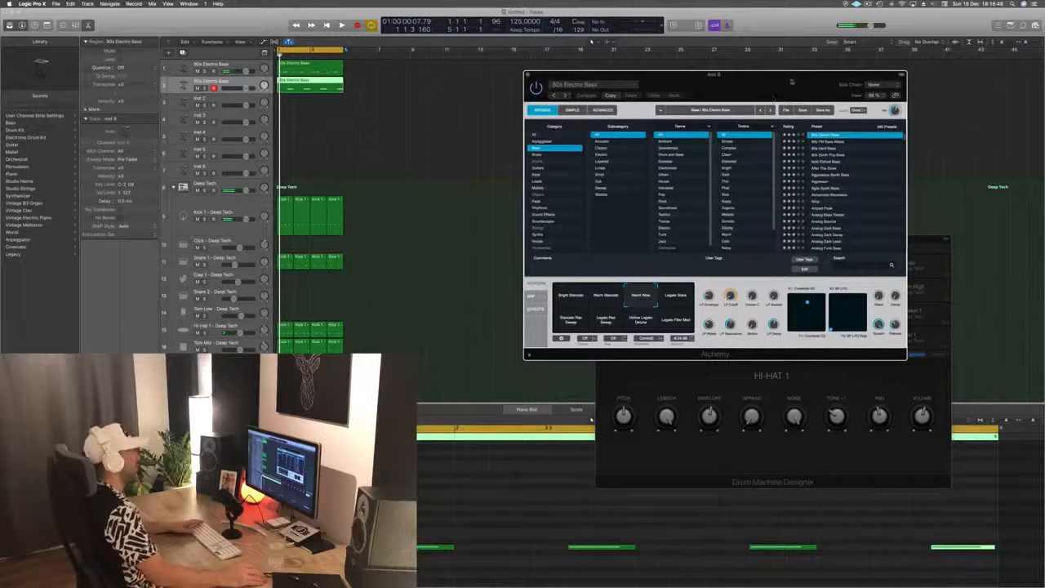
left_click_drag(792, 81, 699, 71)
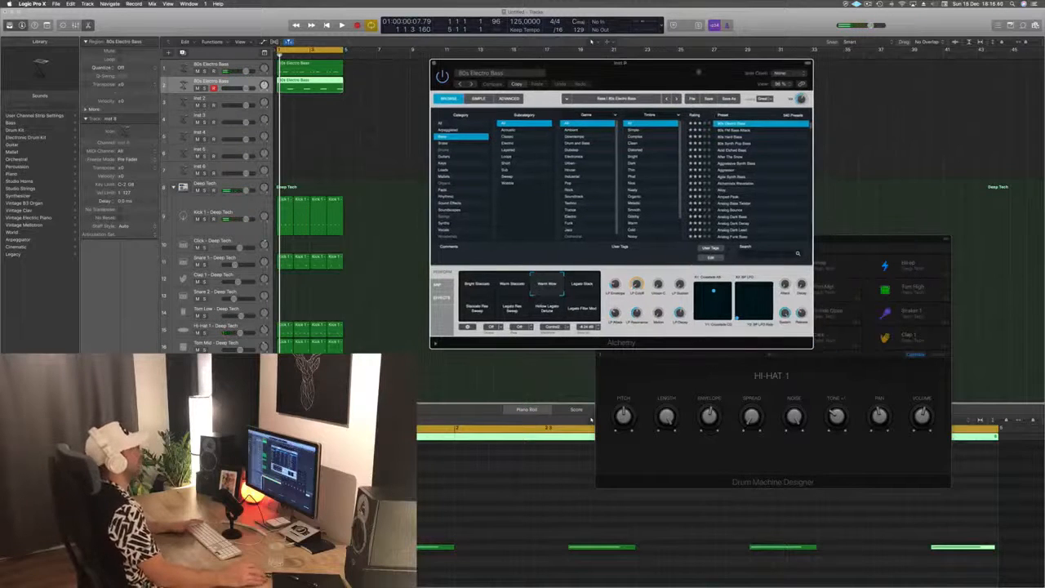
Load the Acid Etched Bass preset, play the loop, and transpose all notes of the copied bass region up one octave.
left_click(738, 157)
left_click(737, 145)
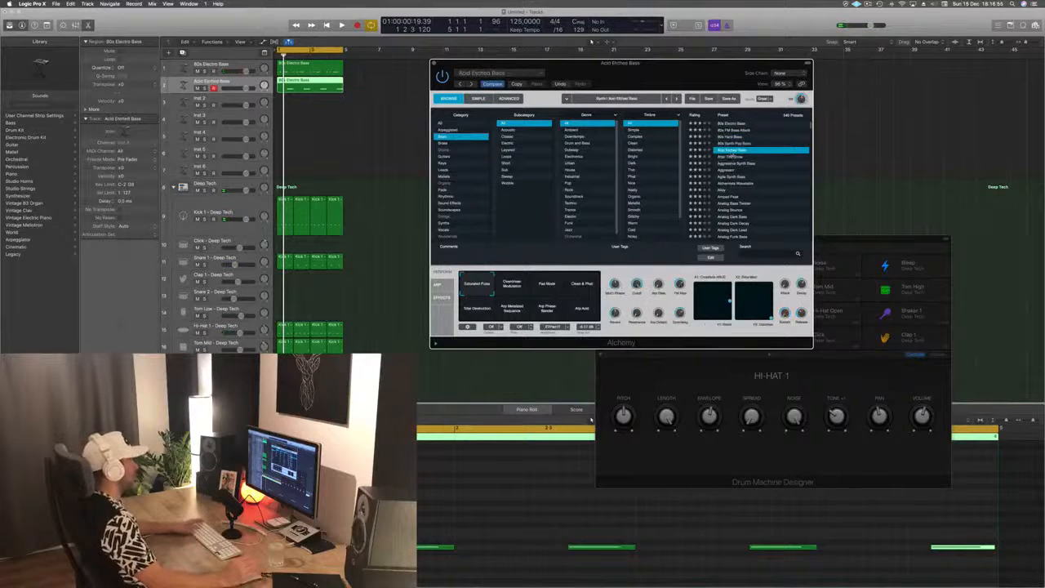
key("space")
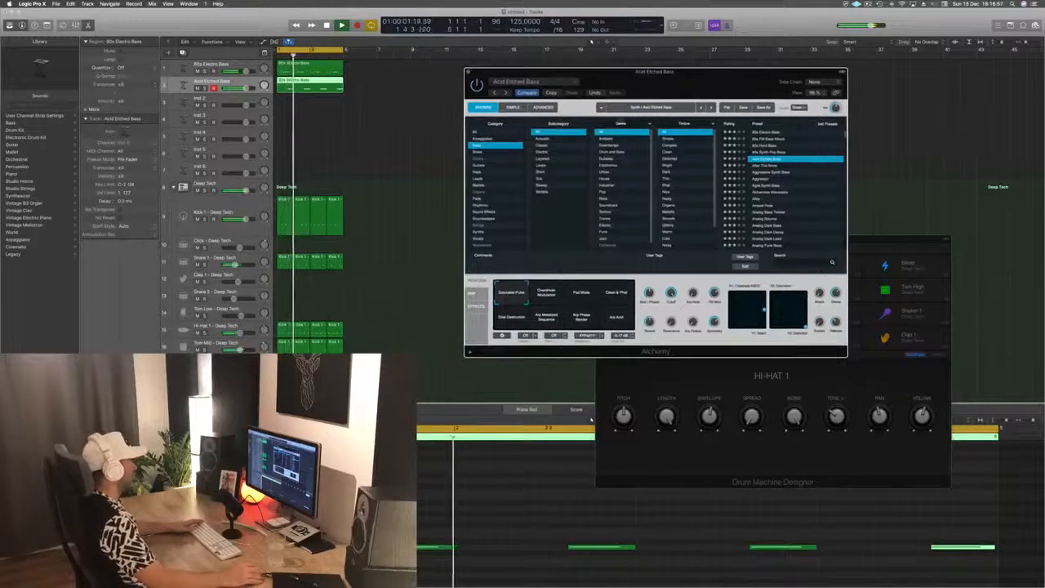
left_click_drag(650, 77, 685, 87)
left_click(591, 419)
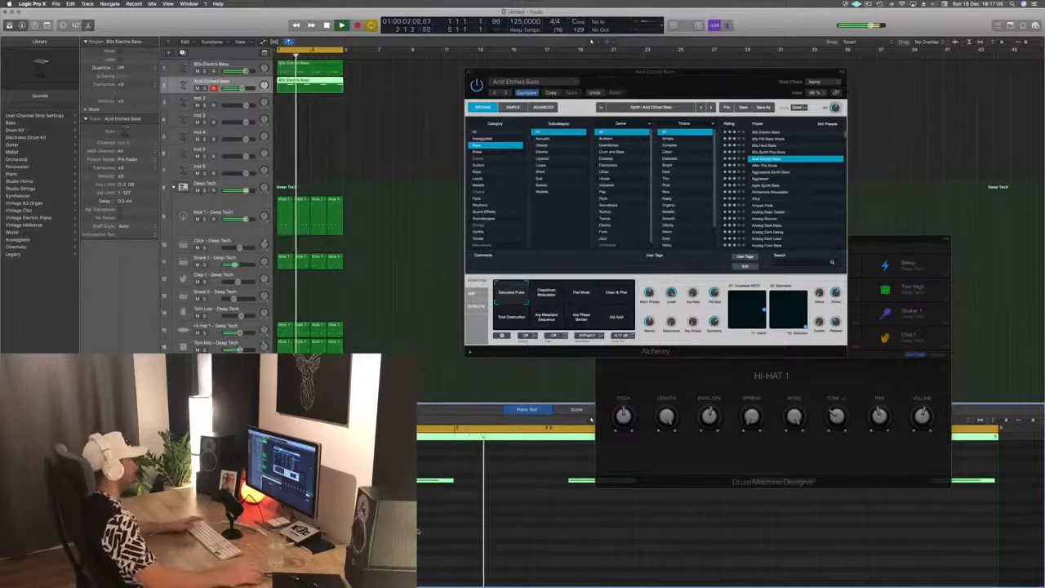
left_click_drag(708, 88, 615, 129)
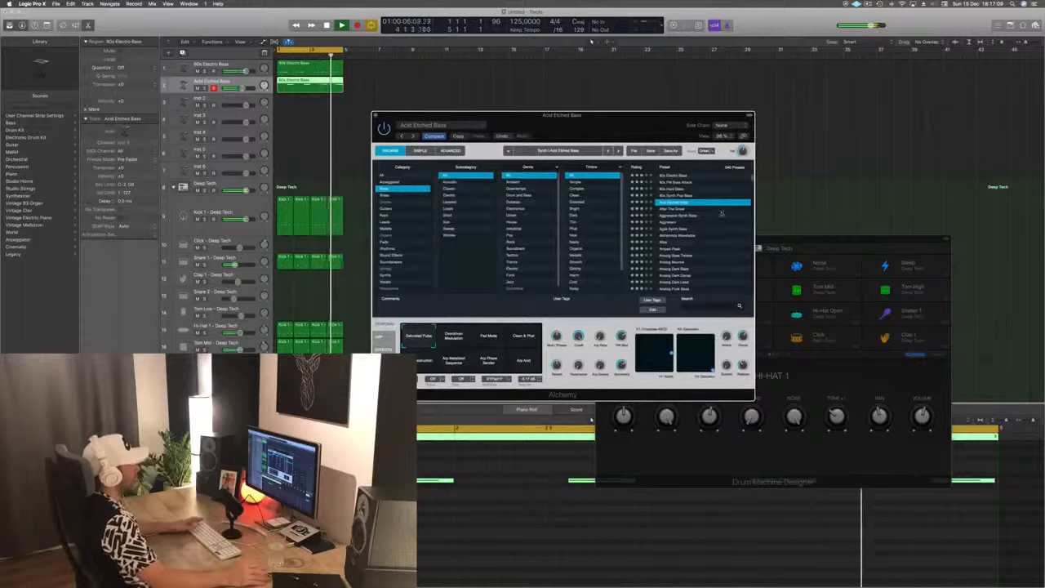
Step through the bass presets from After The Snow onward during playback and load Agile Synth Bass.
key("Down")
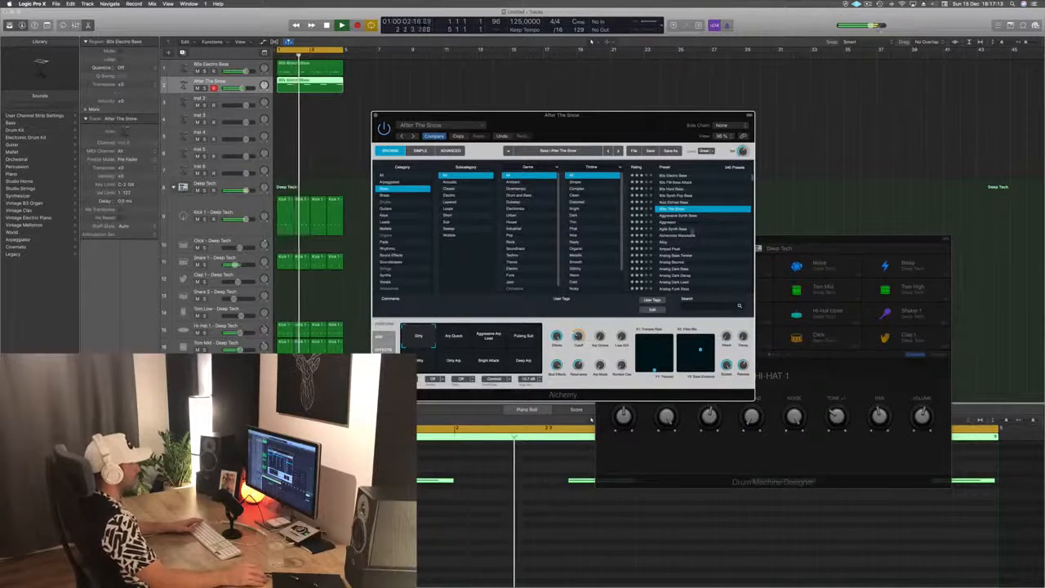
key("Down")
key("Down")
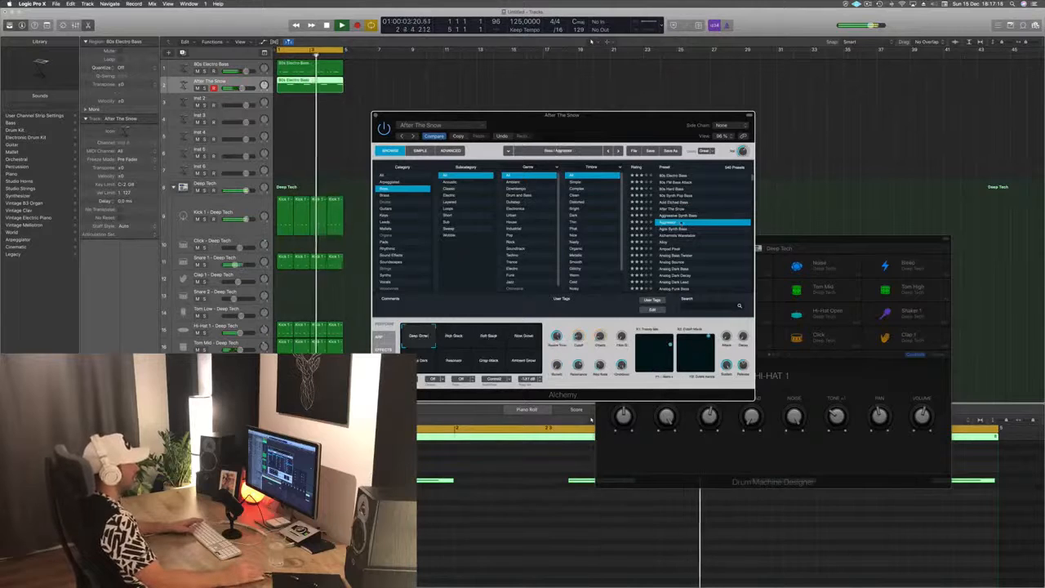
key("Down")
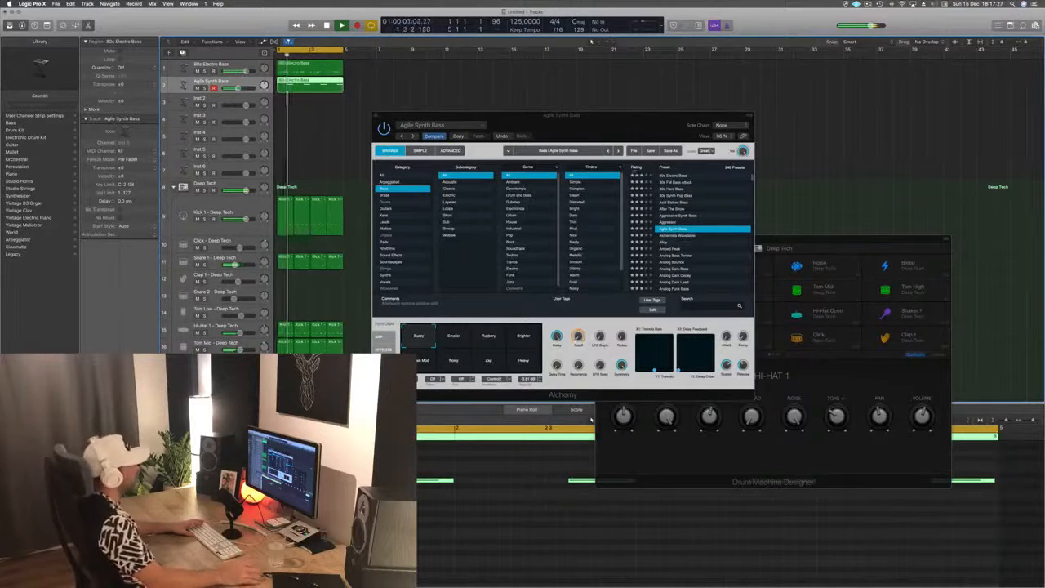
left_click_drag(629, 132, 644, 123)
Audition the eight performance snapshots of Agile Synth Bass during playback and return to Buzzy.
left_click(472, 330)
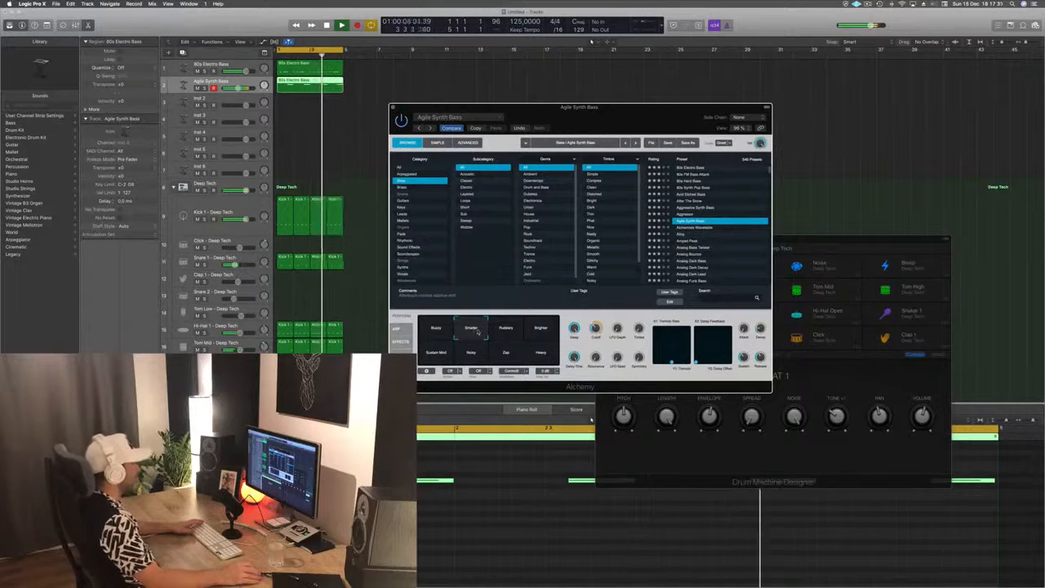
left_click(445, 329)
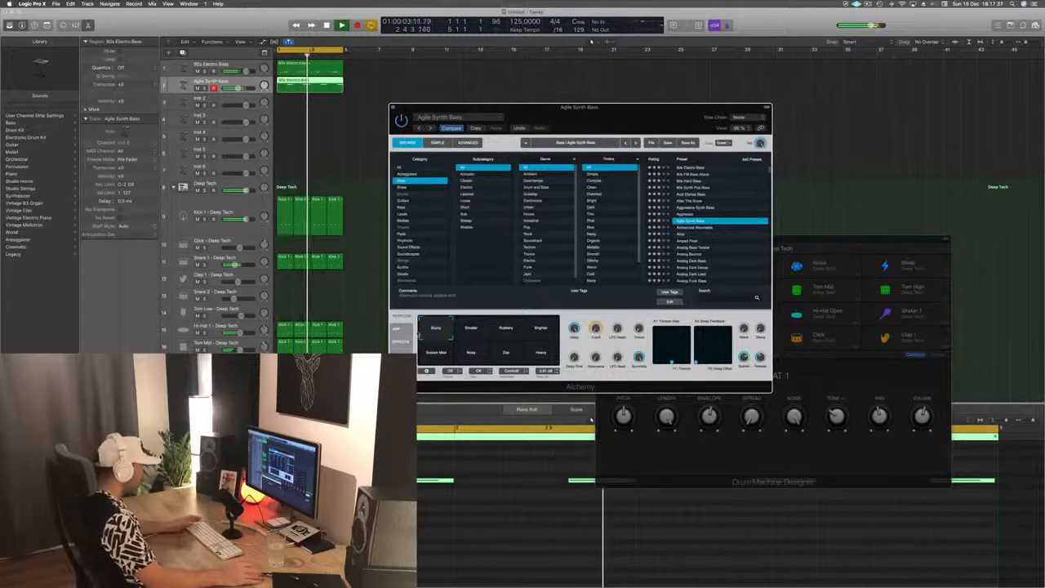
left_click(469, 329)
left_click(506, 329)
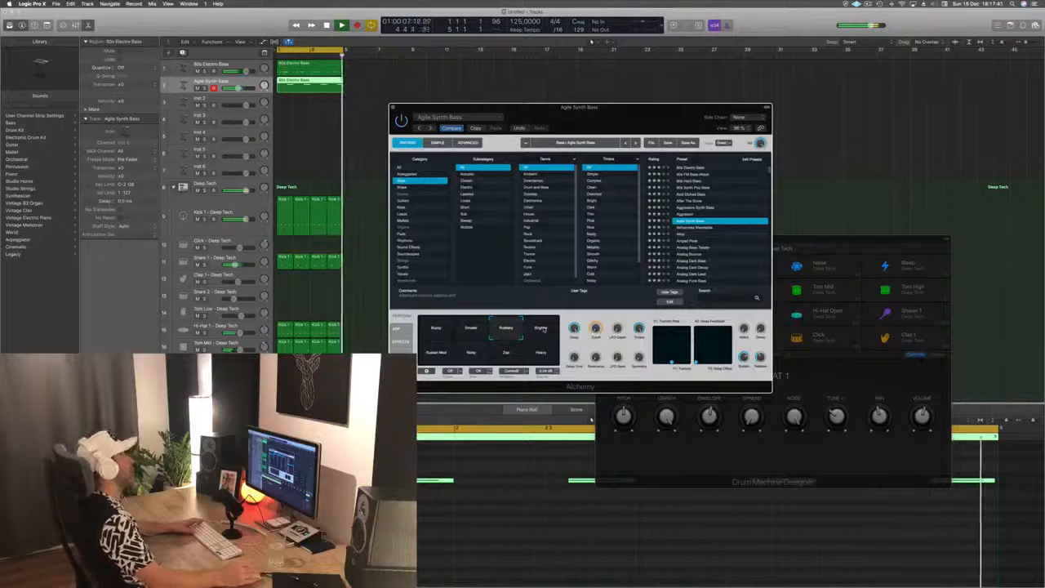
left_click(542, 328)
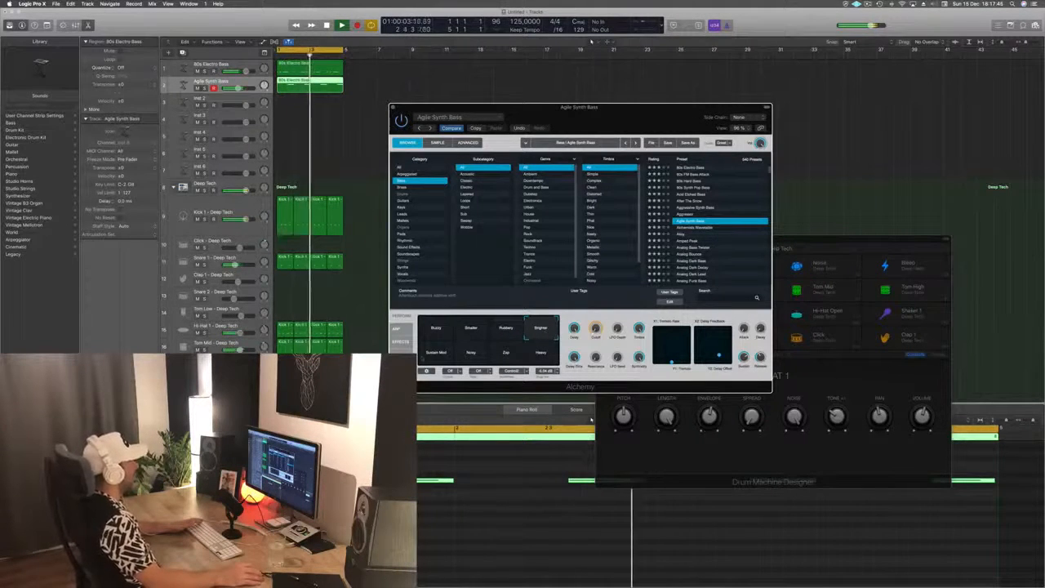
left_click(430, 353)
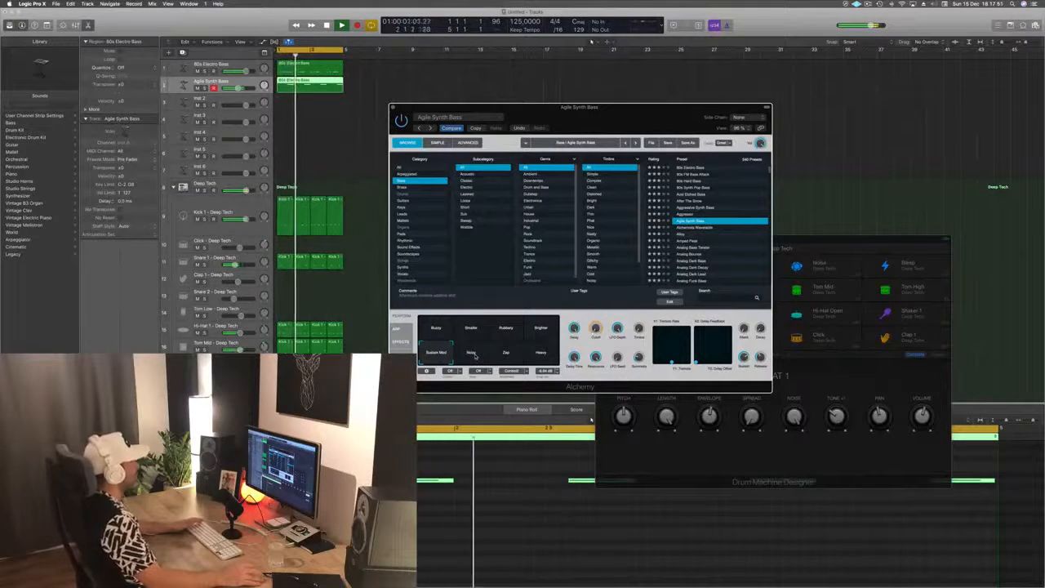
left_click(473, 353)
left_click(506, 352)
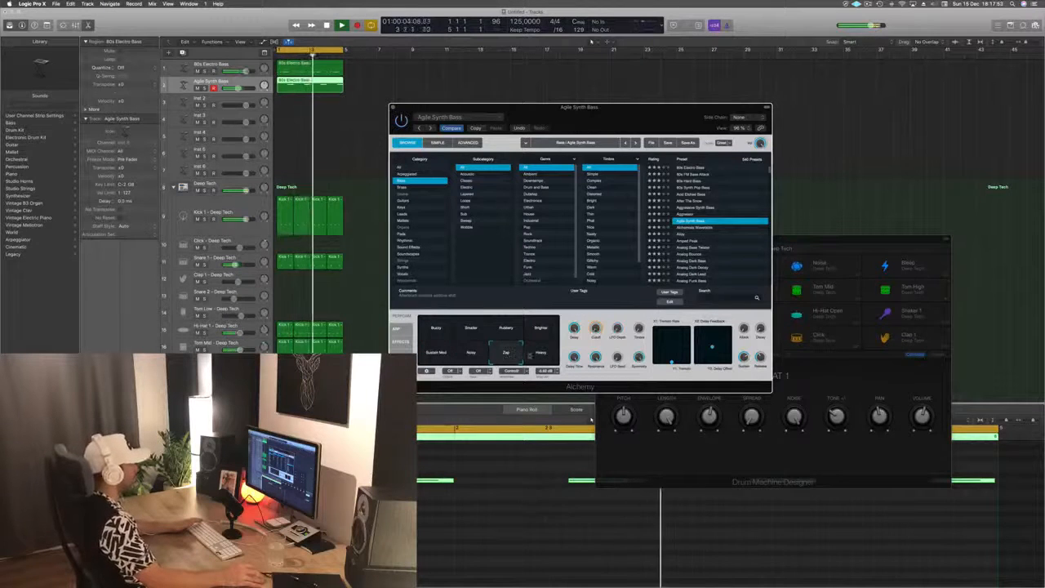
left_click(540, 352)
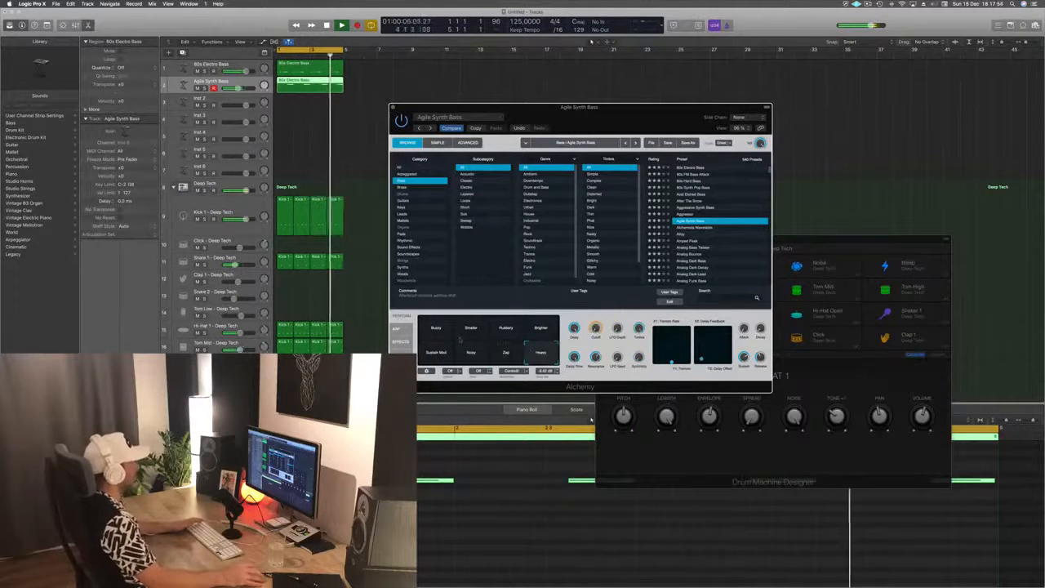
left_click(435, 331)
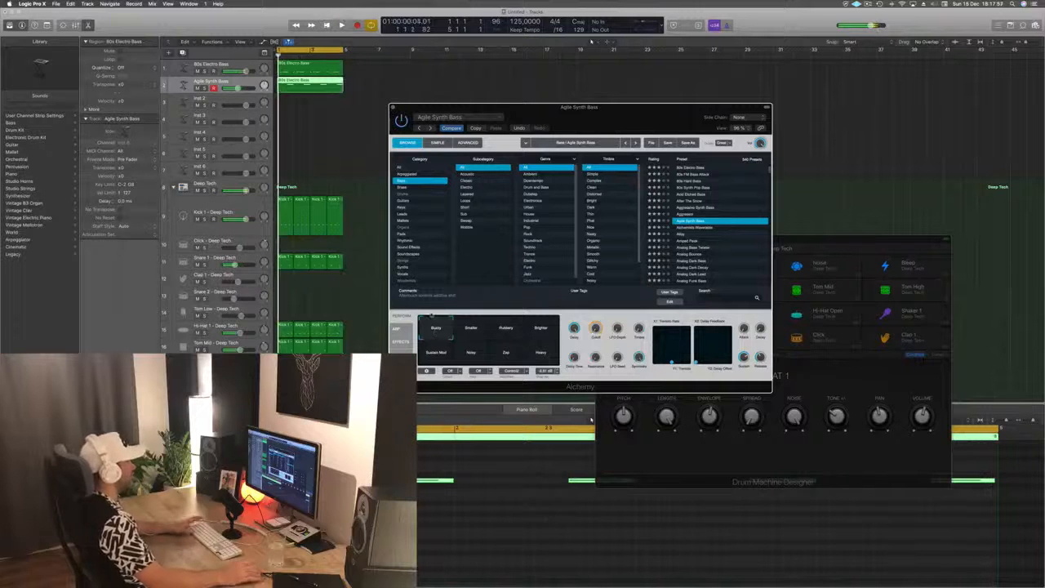
Adjust the Cutoff of the Agile Synth Bass sound during playback and close the Alchemy window.
left_click_drag(634, 111, 615, 107)
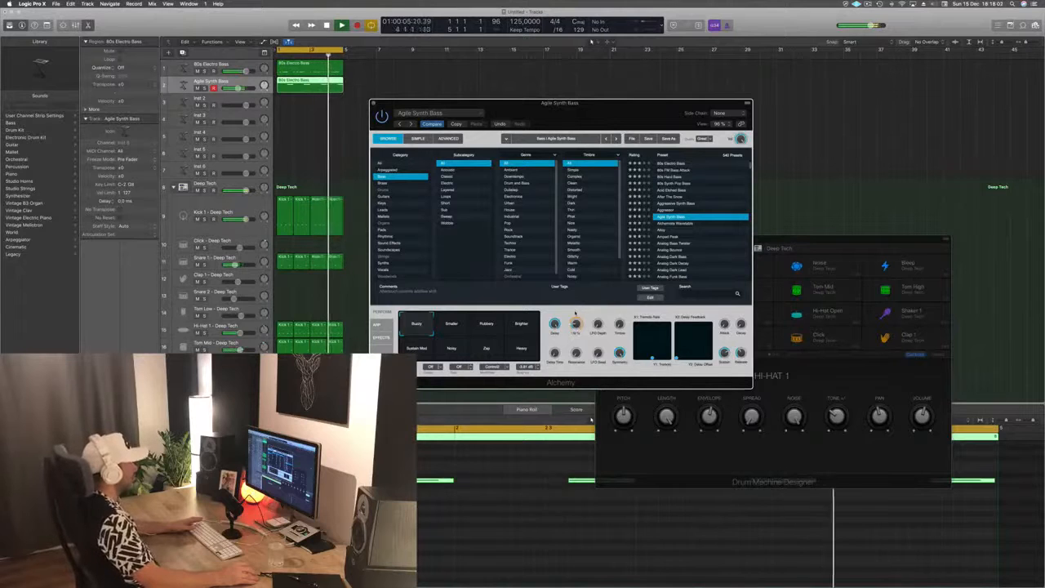
left_click_drag(576, 314, 601, 319)
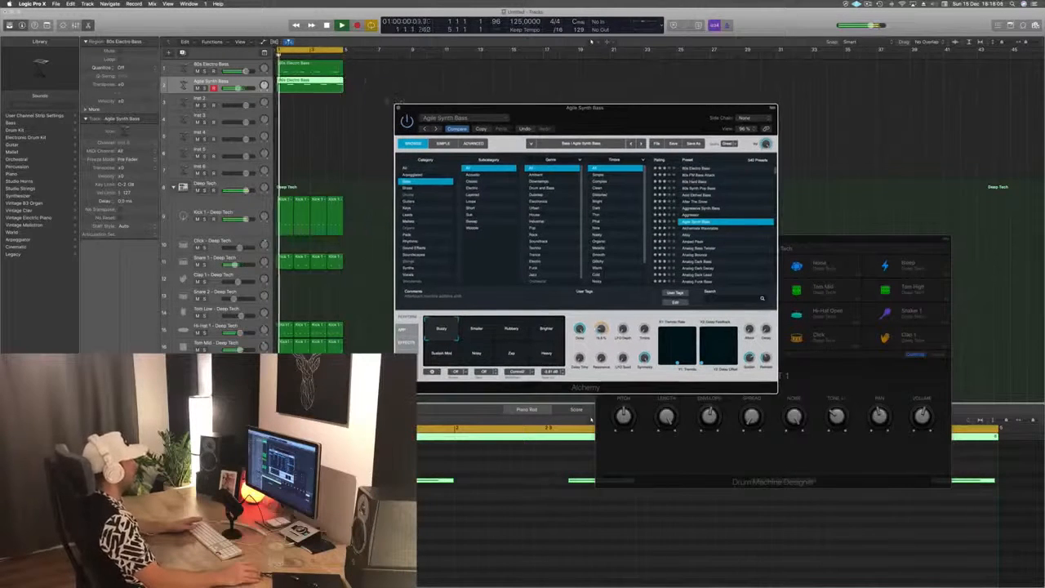
key("super+w")
Copy the first Hi-Hat 1 region onto the Block track at bar 1.
scroll(476, 187, "down", 8)
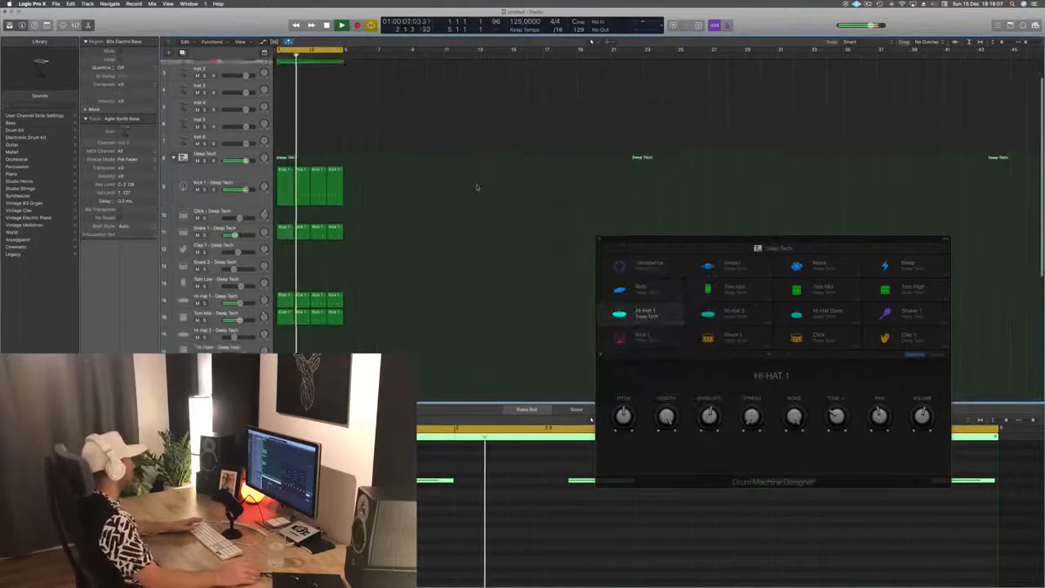
scroll(421, 281, "down", 3)
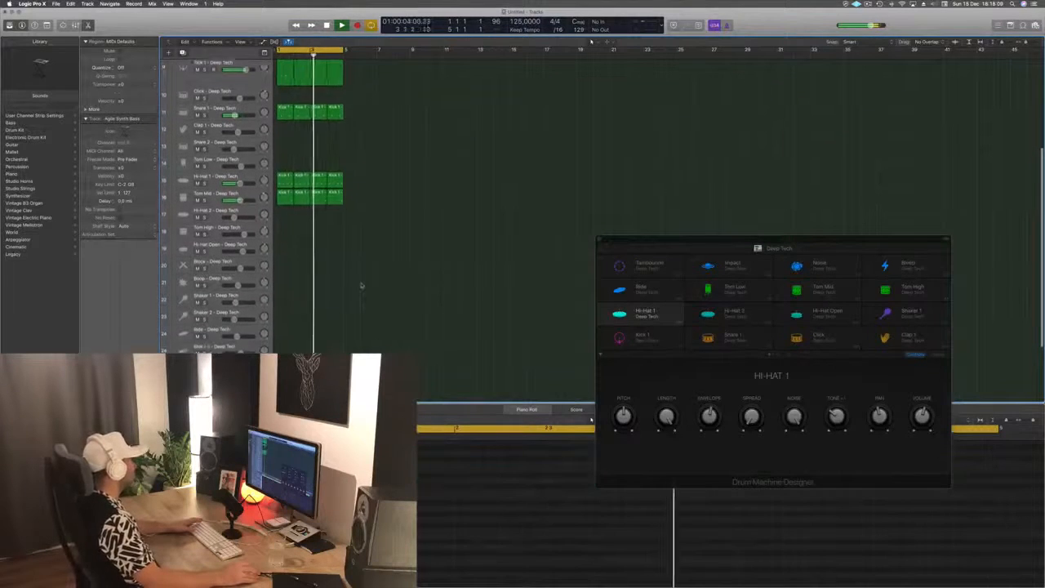
scroll(420, 244, "down", 3)
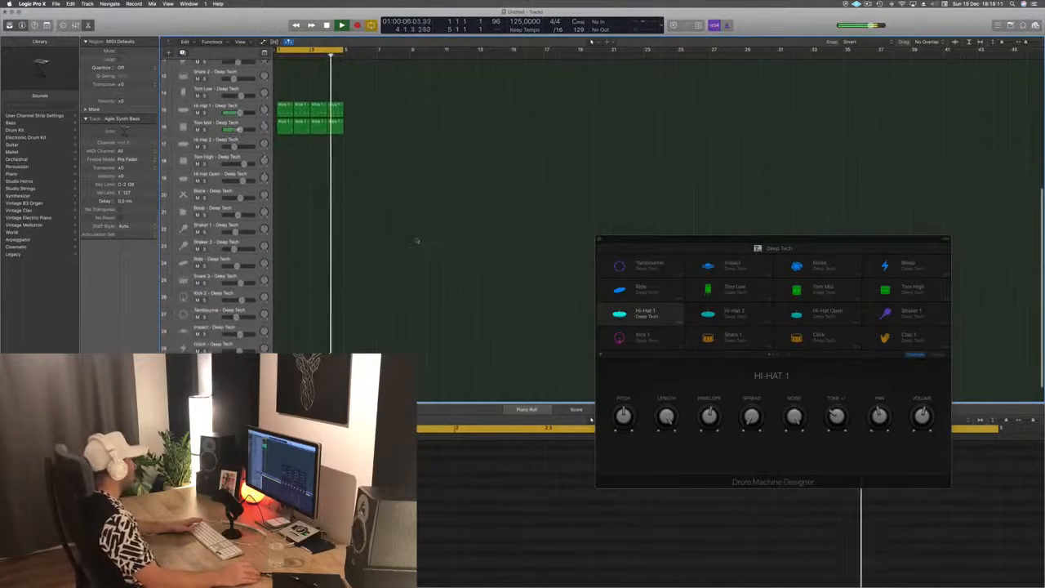
scroll(384, 278, "down", 1)
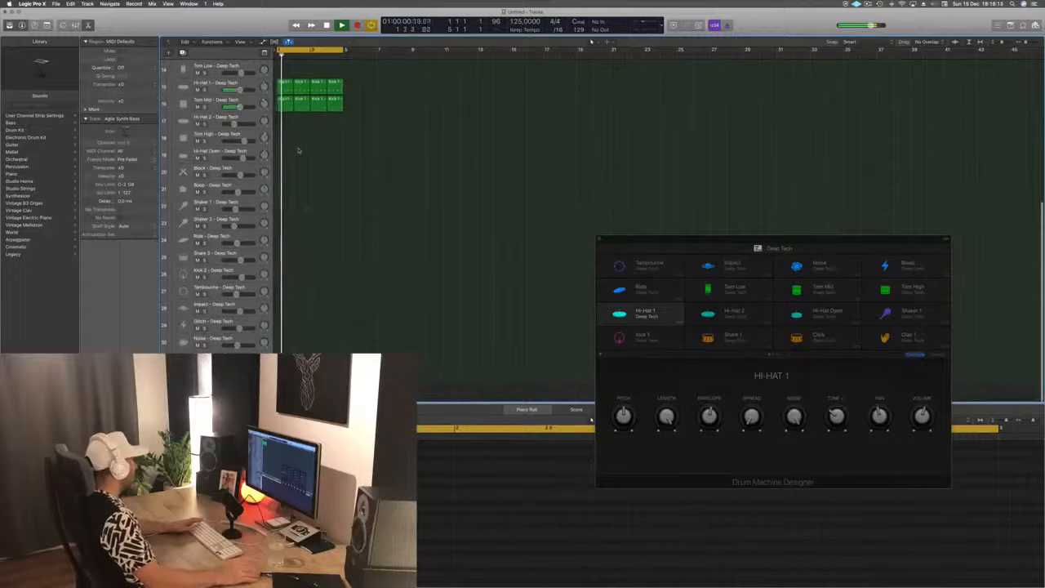
scroll(318, 221, "up", 4)
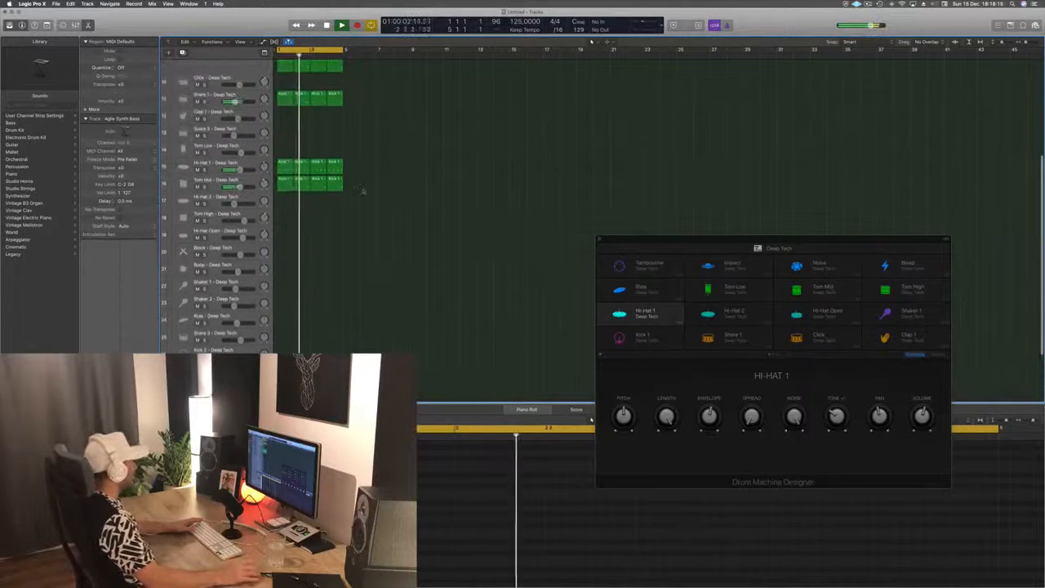
left_click(284, 163)
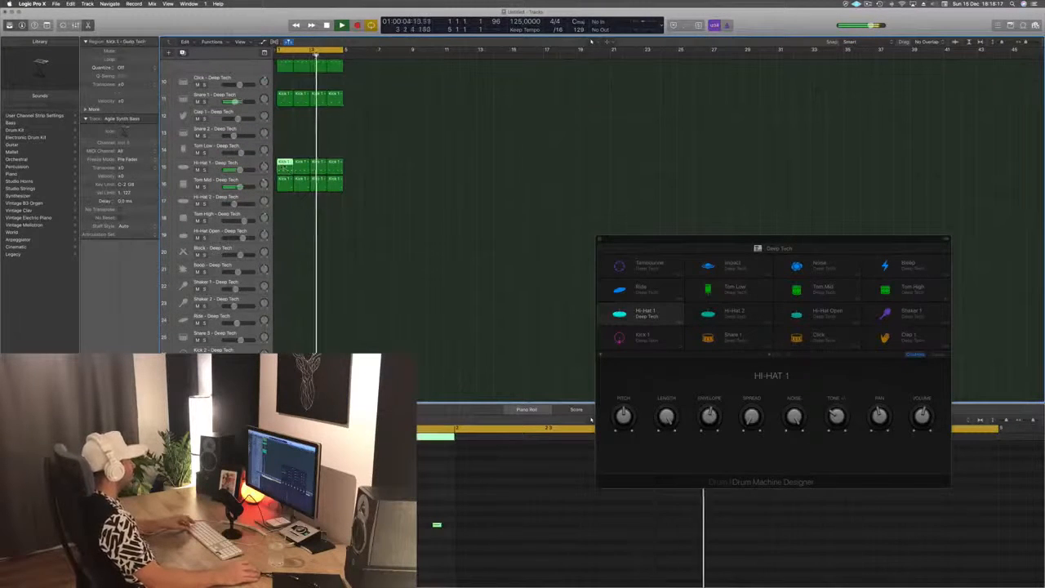
mouse_move(284, 197)
left_mouse_down()
mouse_move(282, 266)
mouse_move(283, 216)
left_mouse_up()
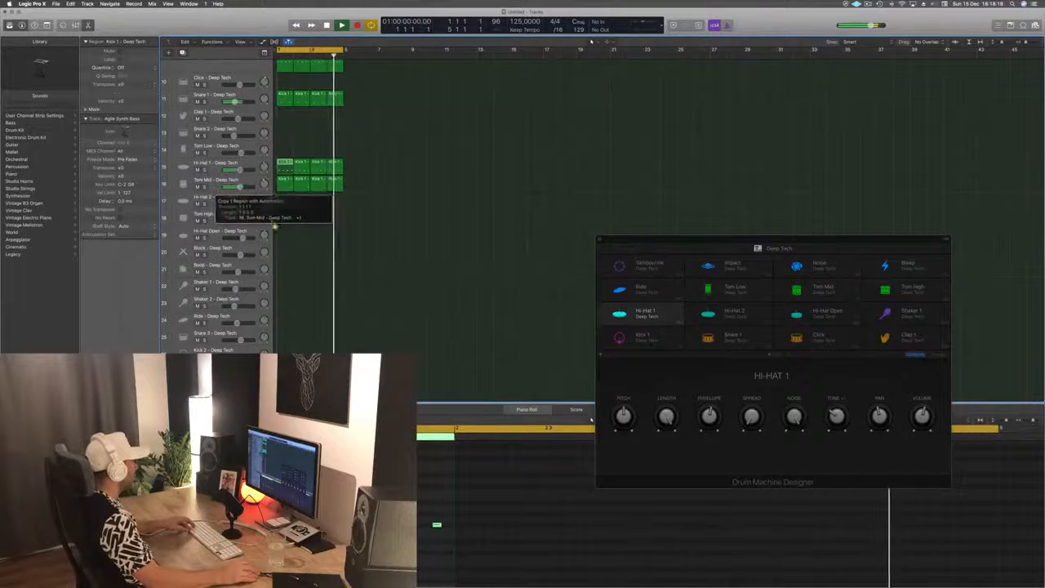
left_click_drag(266, 287, 284, 258)
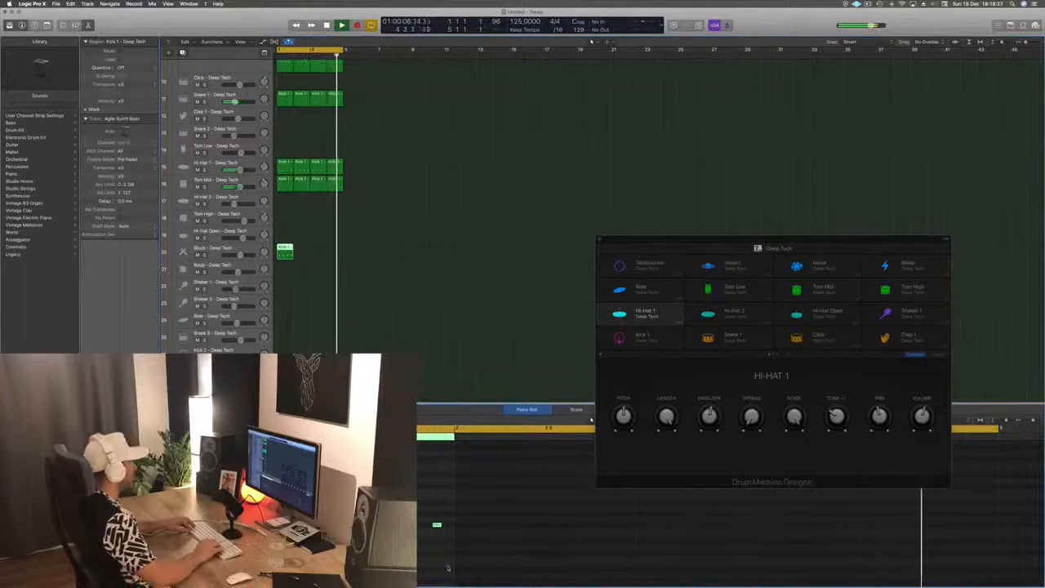
Transpose the notes of the Block region up five semitones and copy the region across bars 2 to 4.
key("alt+Up")
key("alt+Up")
key("alt+Up")
key("alt+Up")
key("alt+Up")
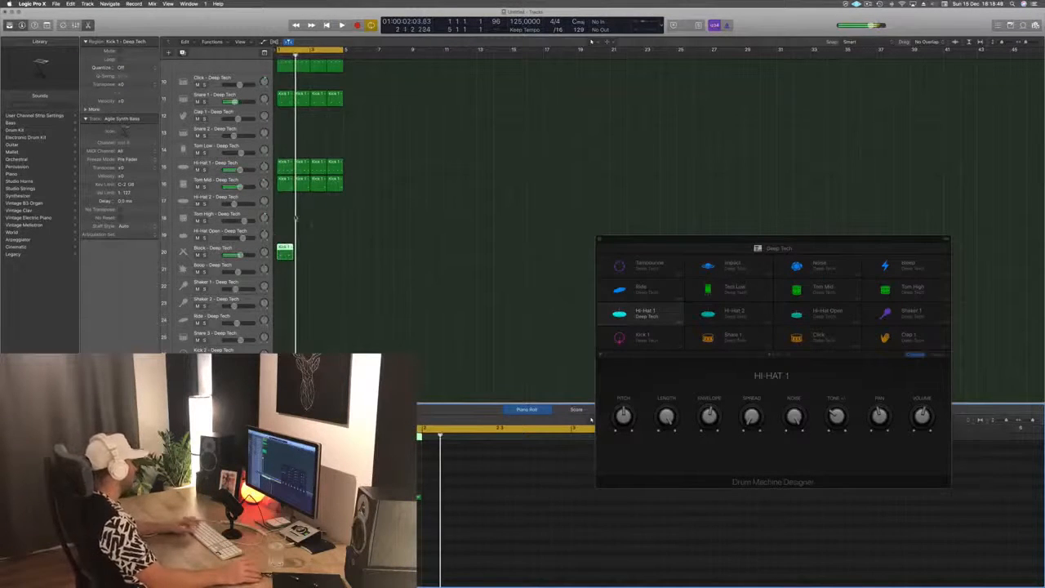
left_click_drag(300, 257, 301, 257)
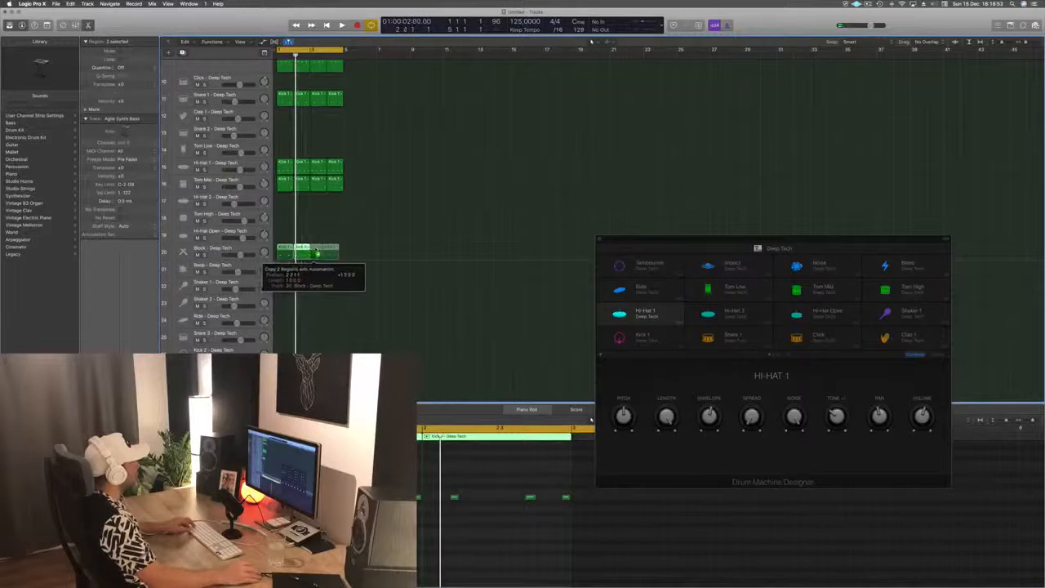
key("space")
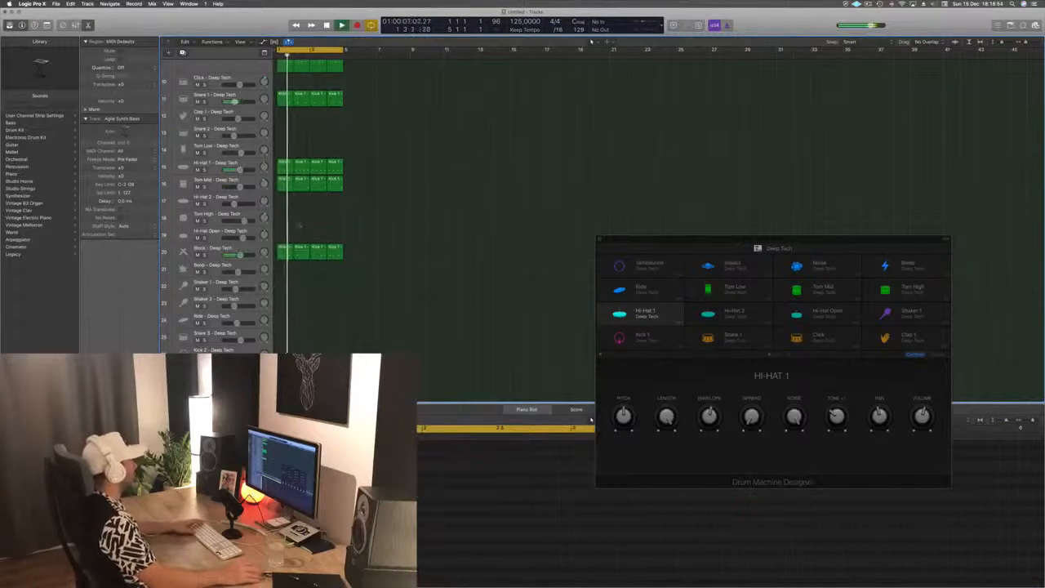
Adjust the note timing in the first Block region and audition the pattern.
left_click(282, 252)
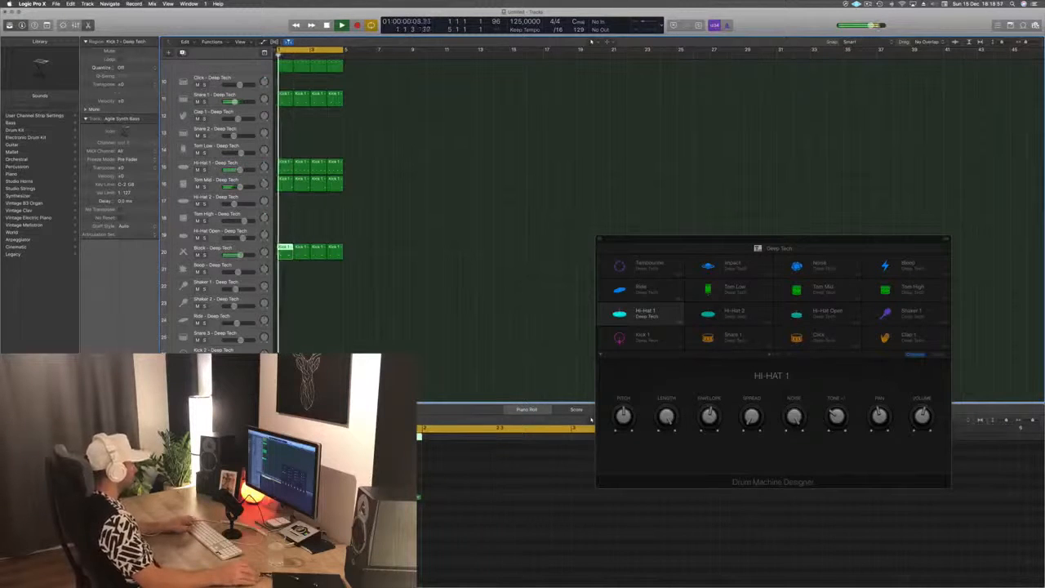
key("space")
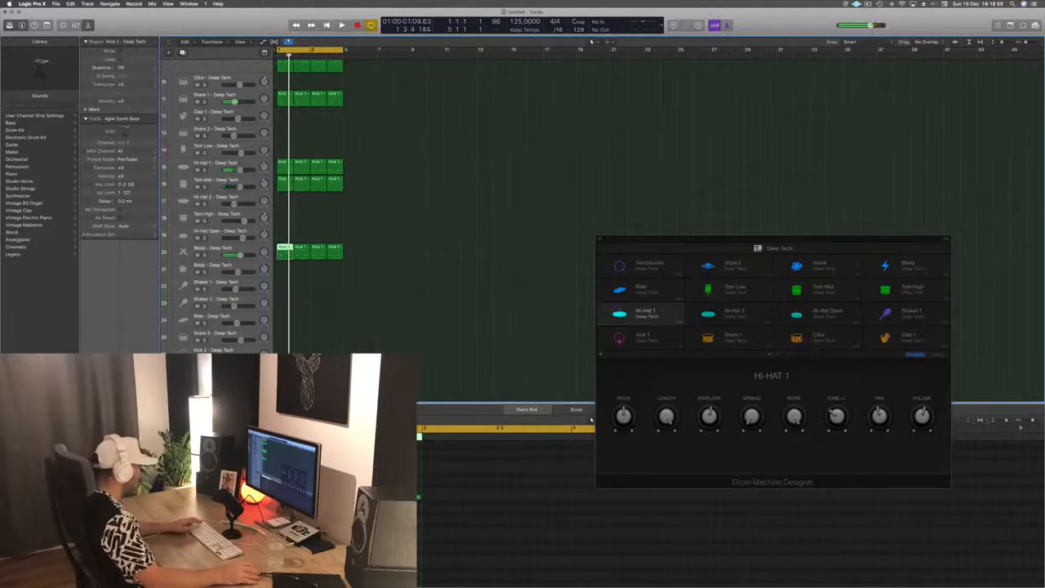
key("Tab")
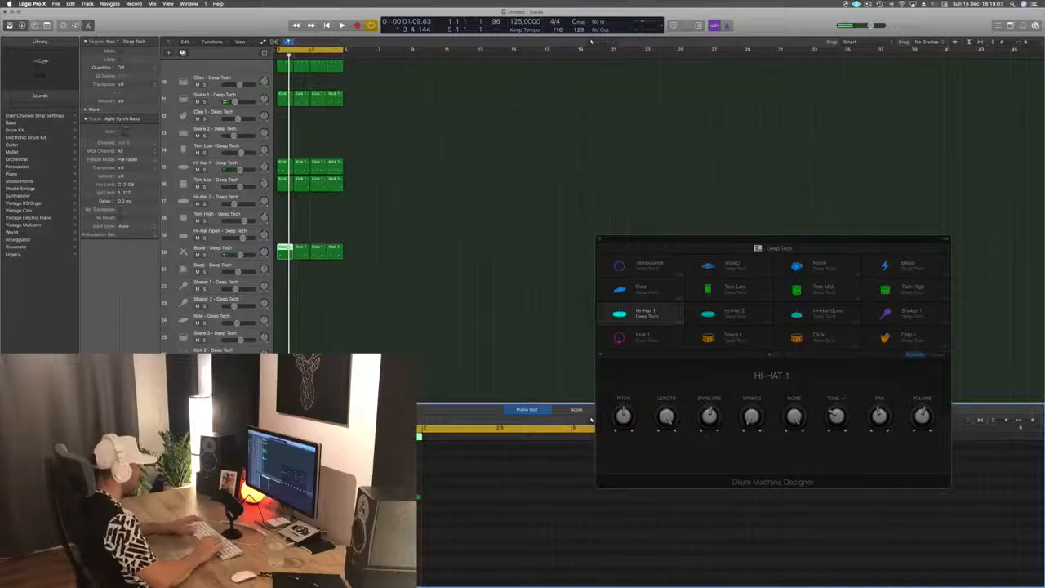
key("space")
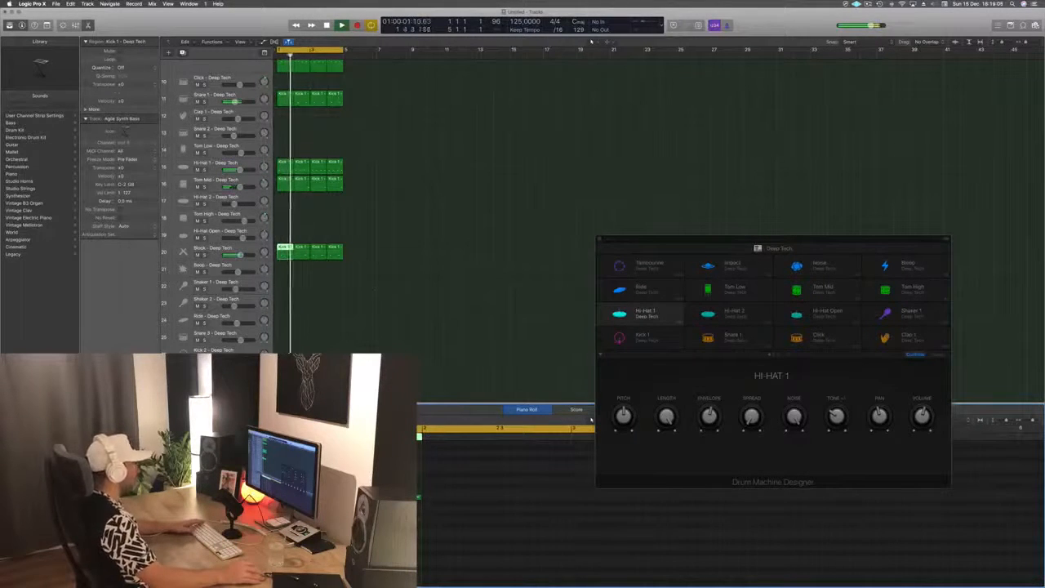
key("space")
Replace the Block regions in bars 2 to 4 with copies of the first one and lower the Block track volume slightly.
left_click_drag(394, 253, 322, 256)
key("Delete")
left_click(284, 254, "shift")
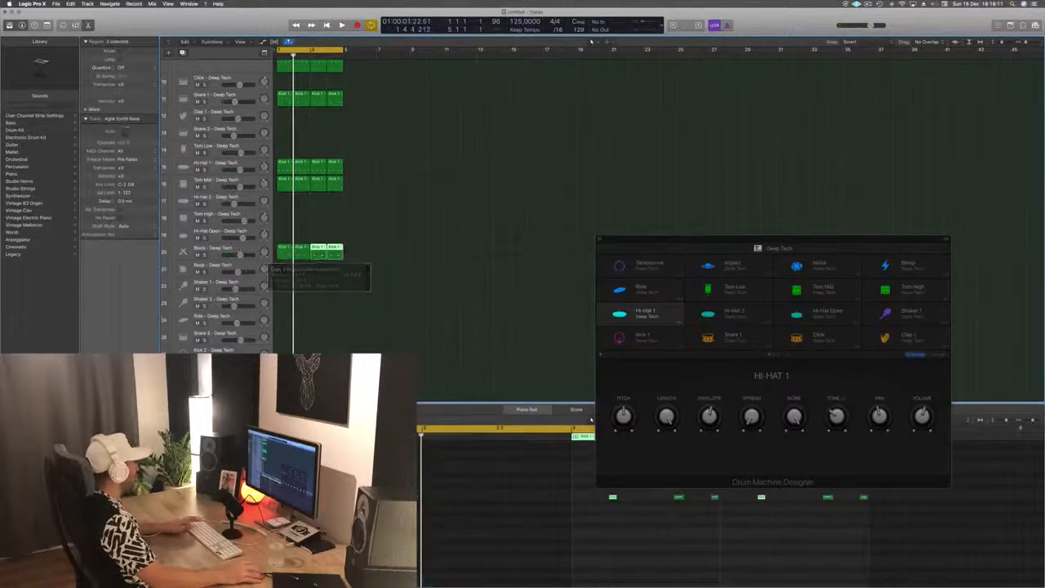
left_click_drag(240, 254, 236, 255)
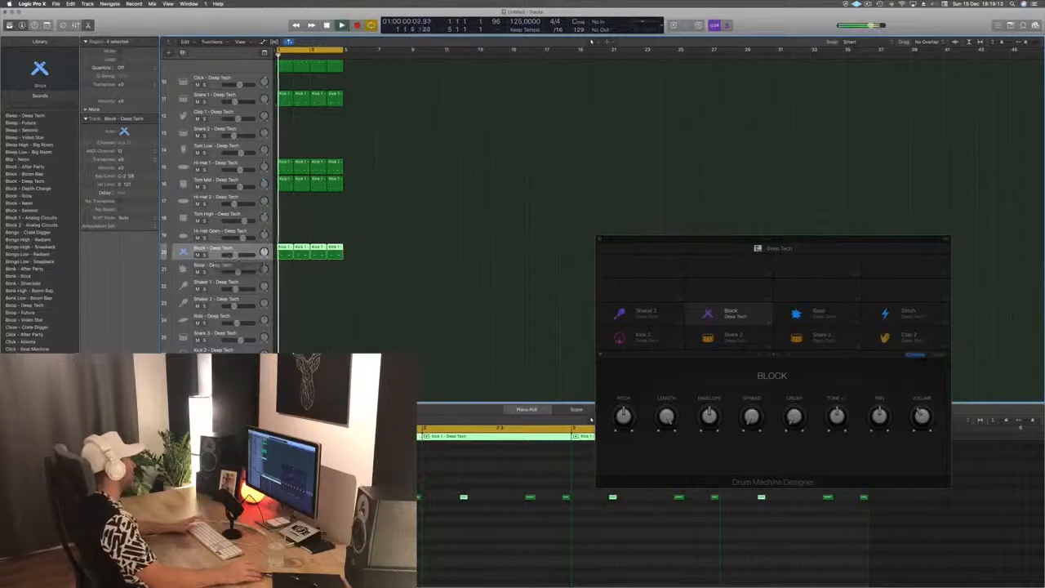
key("space")
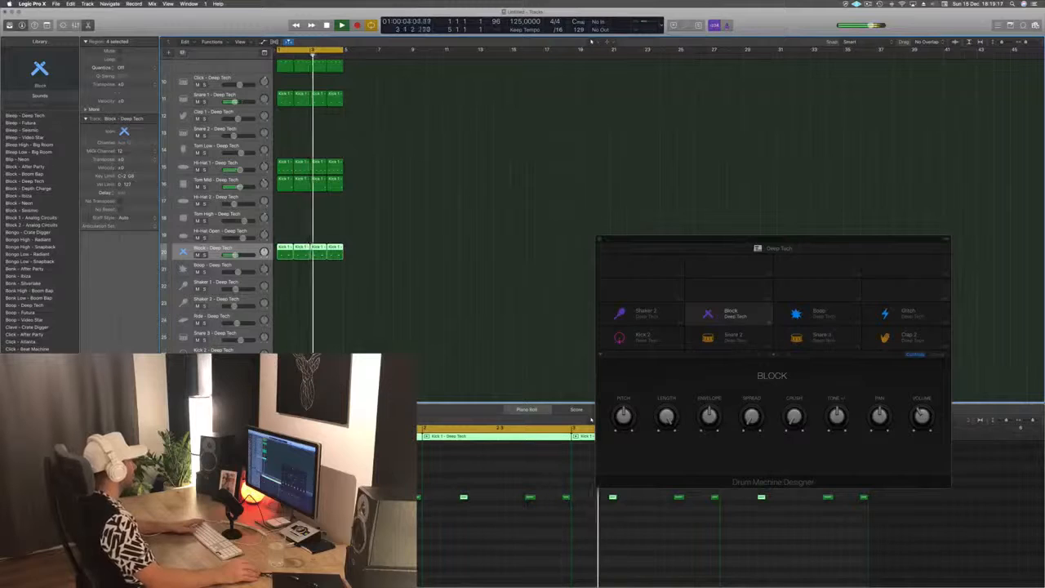
Set the Block track's Stereo Delay to the Dual 1/8 Note preset with an output mix of about 55% left and 24% right.
key("v")
left_click_drag(196, 32, 262, 51)
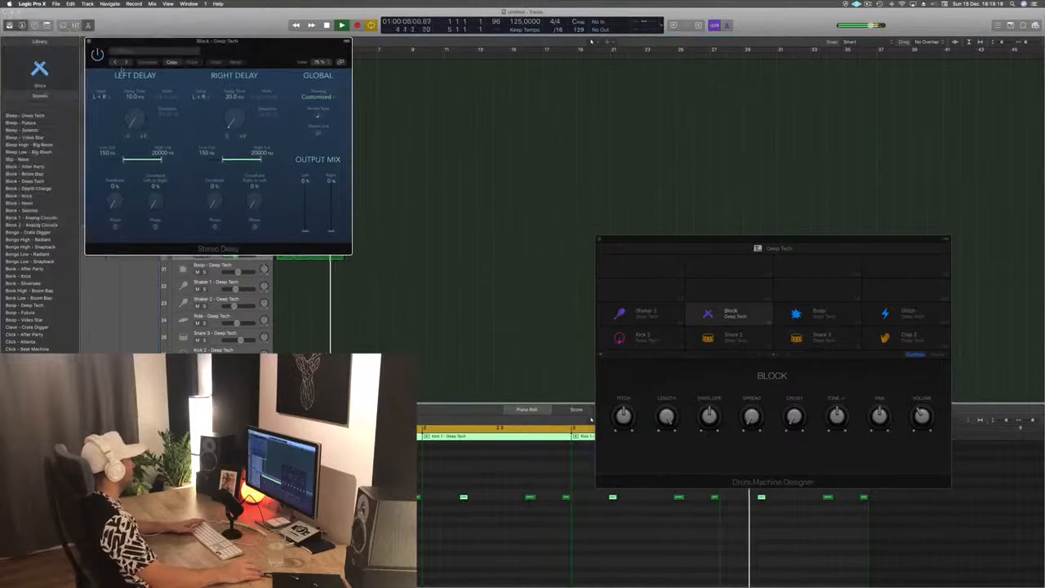
left_click(114, 64)
left_click(115, 64)
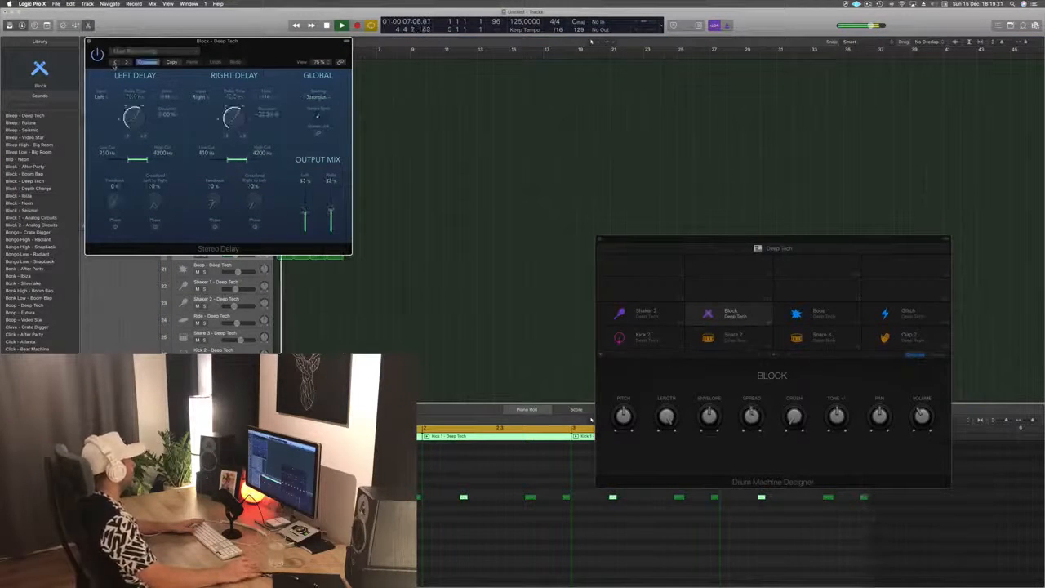
left_click(114, 64)
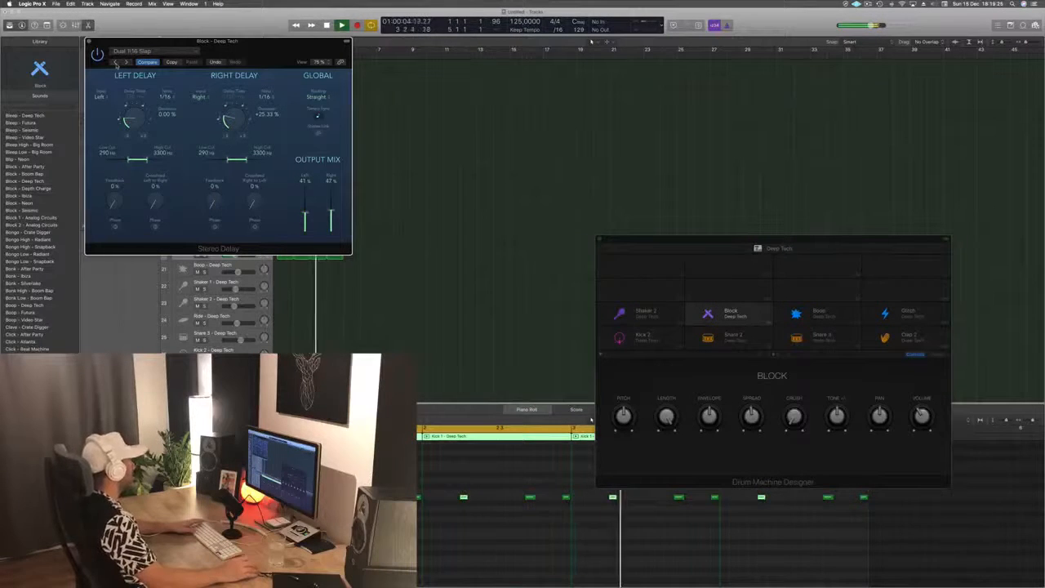
left_click(114, 63)
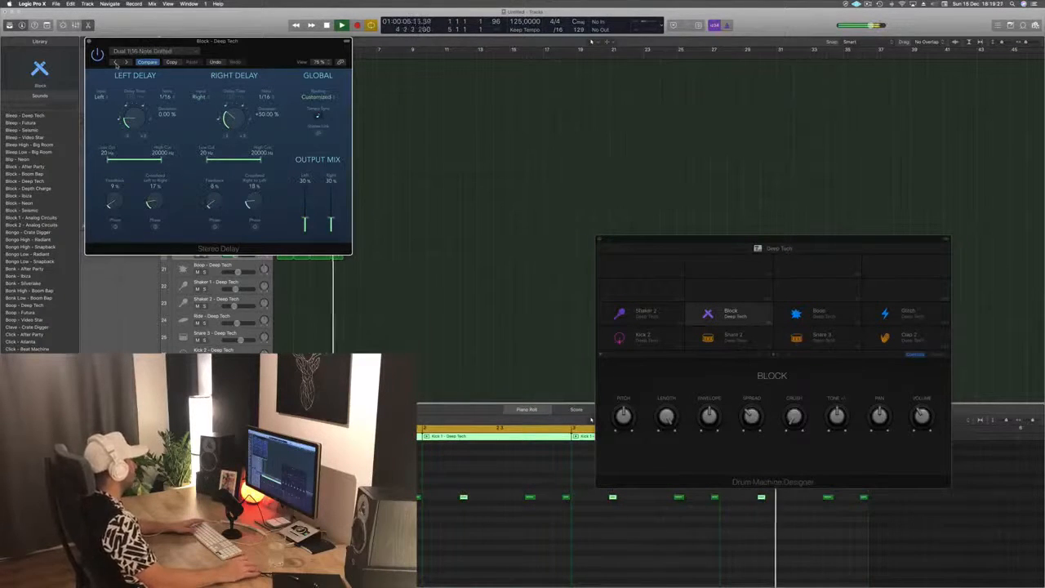
left_click(115, 64)
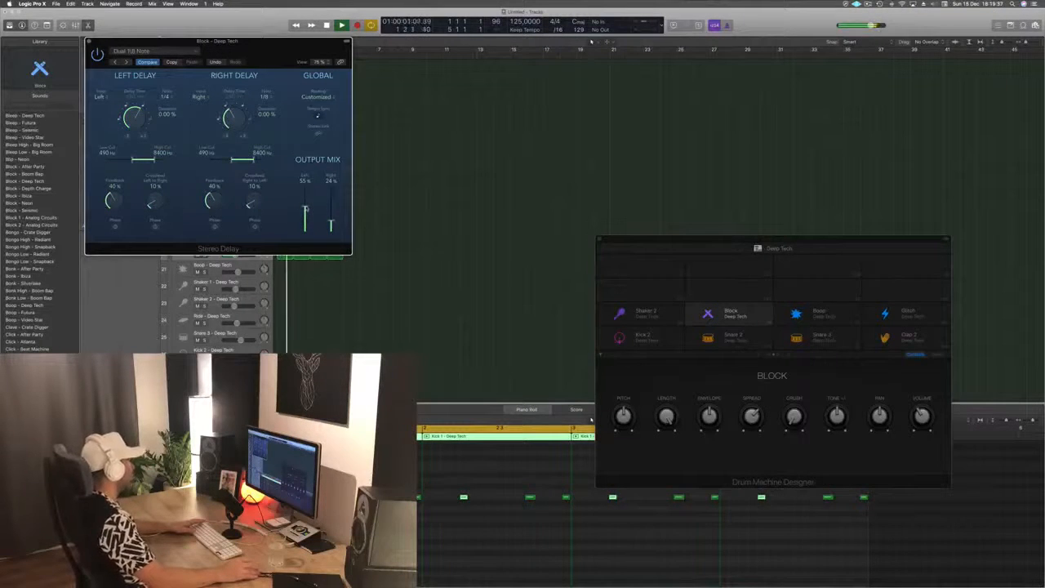
left_click(88, 43)
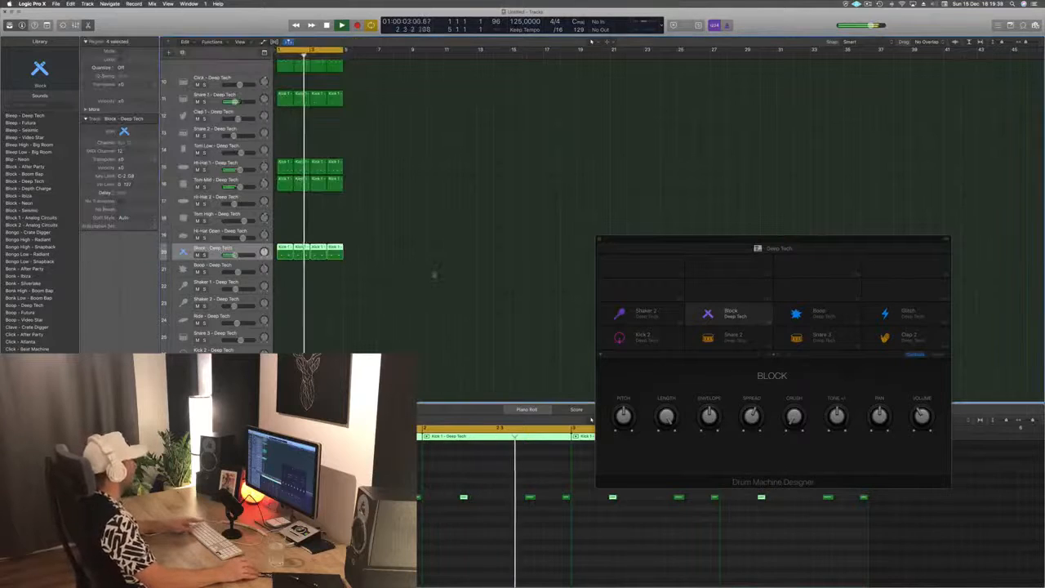
Copy the first Snare 1 region onto Snare 2 at bar 1 and move the copy to the Tom Low track.
scroll(434, 275, "up", 5)
scroll(434, 275, "down", 3)
scroll(434, 275, "down", 2)
left_click(398, 247)
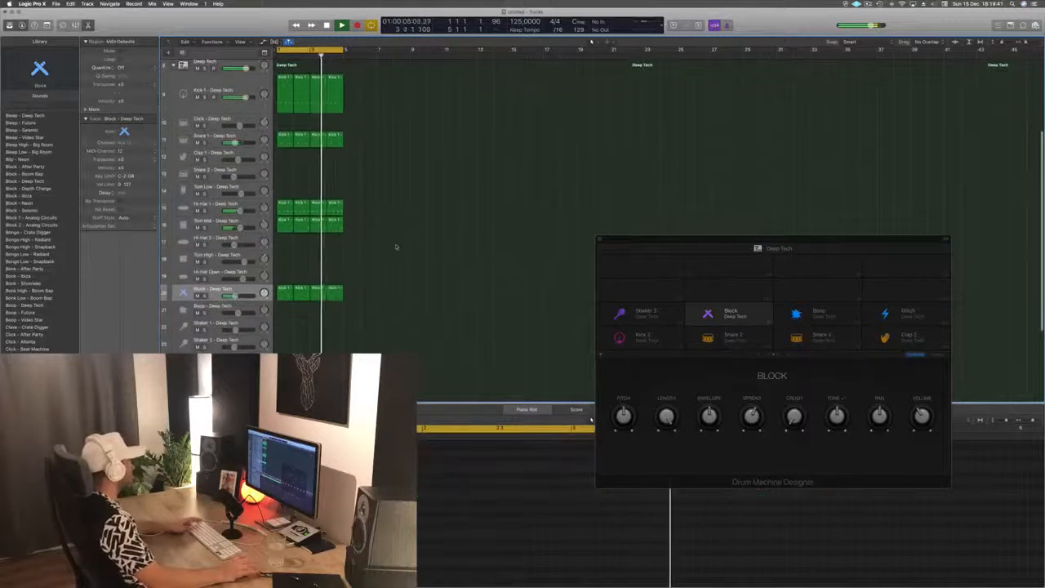
scroll(443, 258, "up", 5)
scroll(442, 258, "down", 2)
scroll(441, 258, "down", 1)
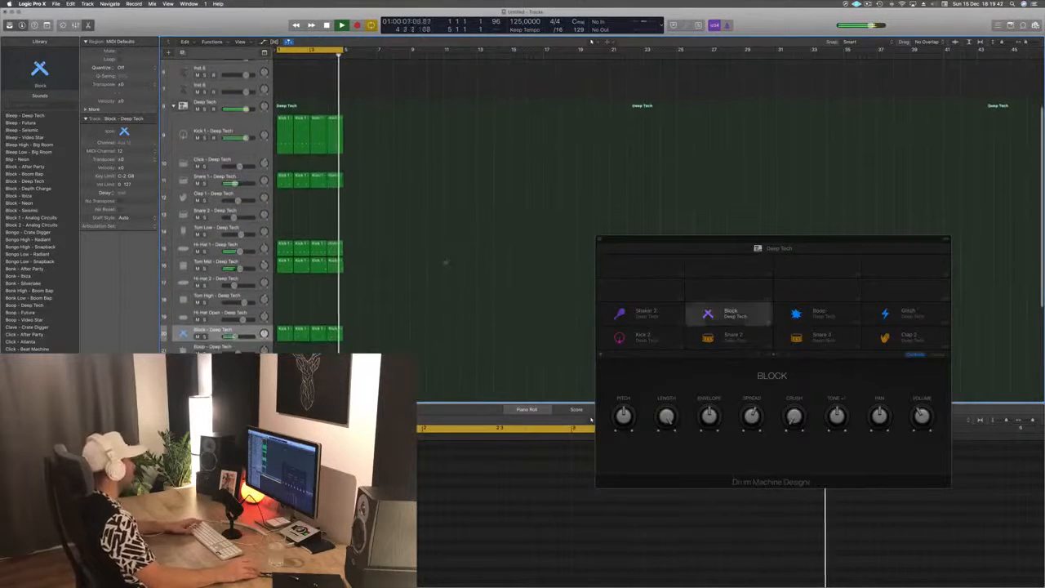
scroll(432, 233, "down", 2)
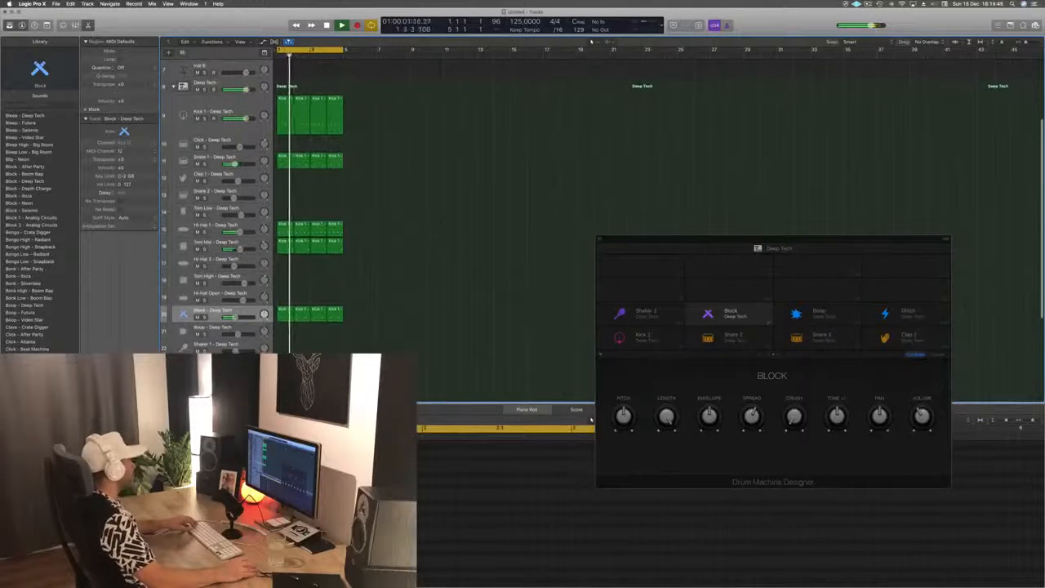
left_click(286, 160)
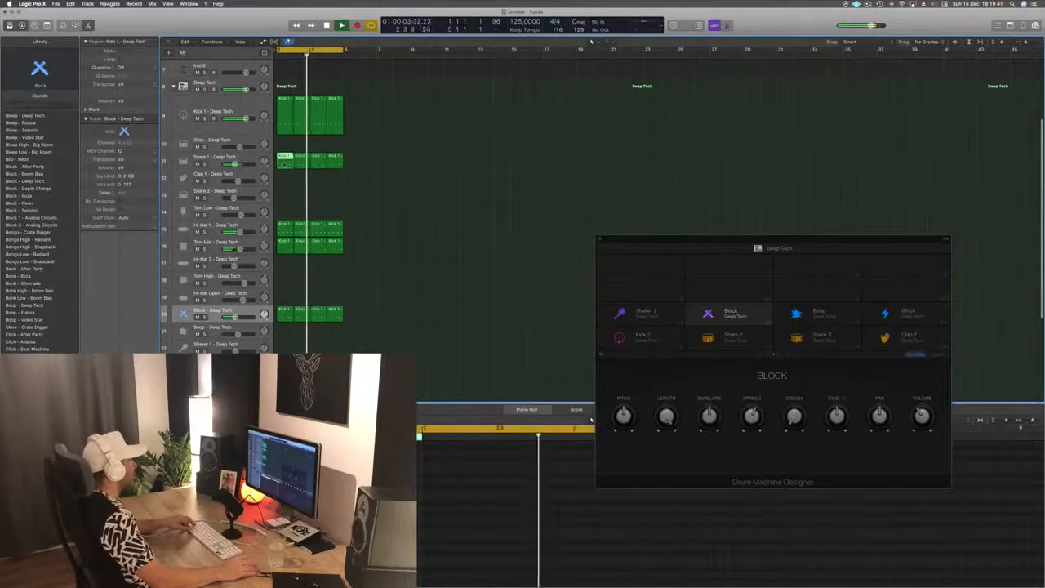
left_click_drag(286, 162, 285, 194)
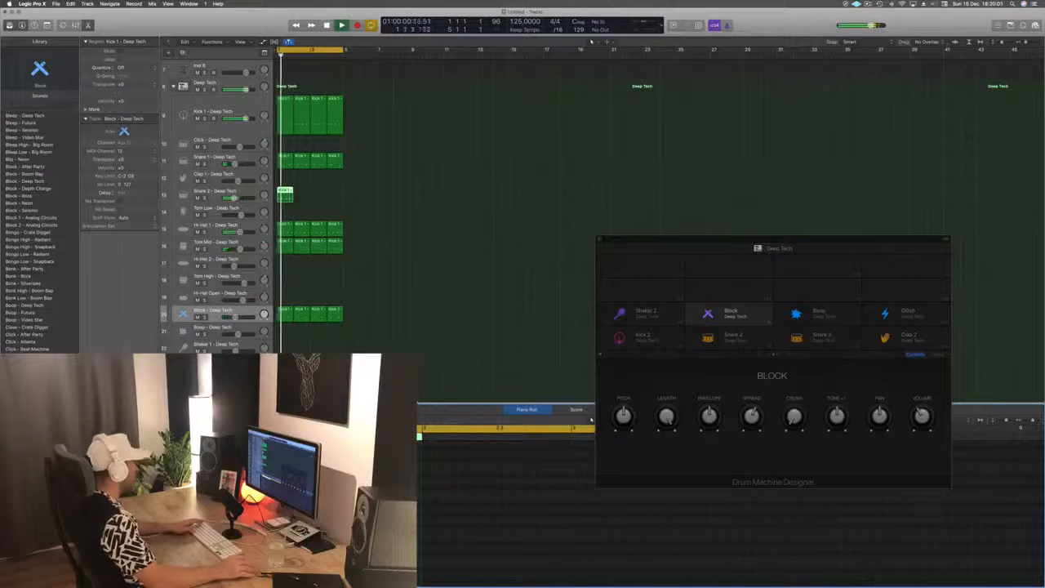
left_click_drag(282, 192, 282, 209)
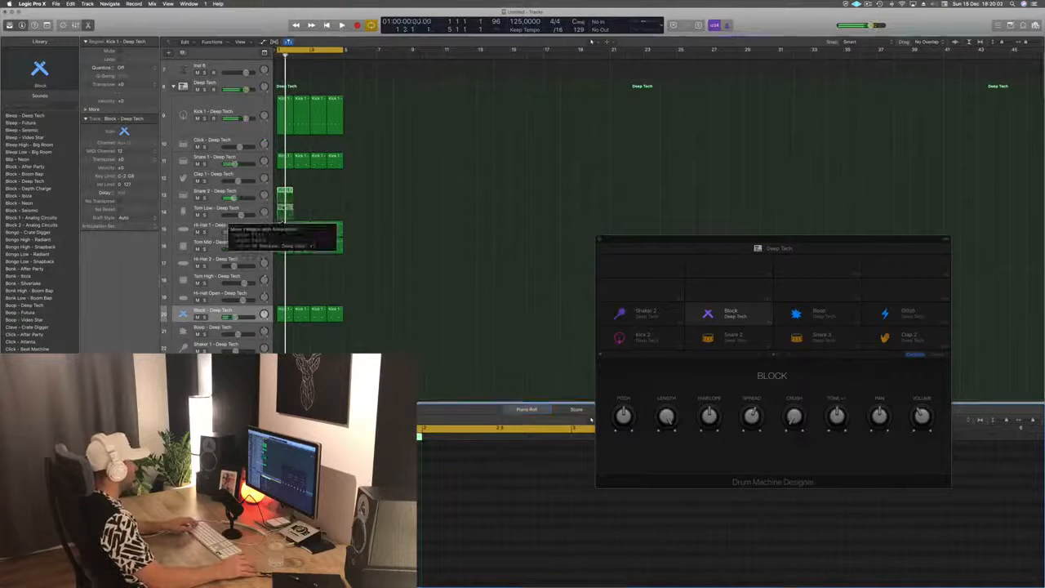
Edit the notes of the Tom Low region in the Piano Roll and audition it with the loop.
key("space")
left_click(435, 555)
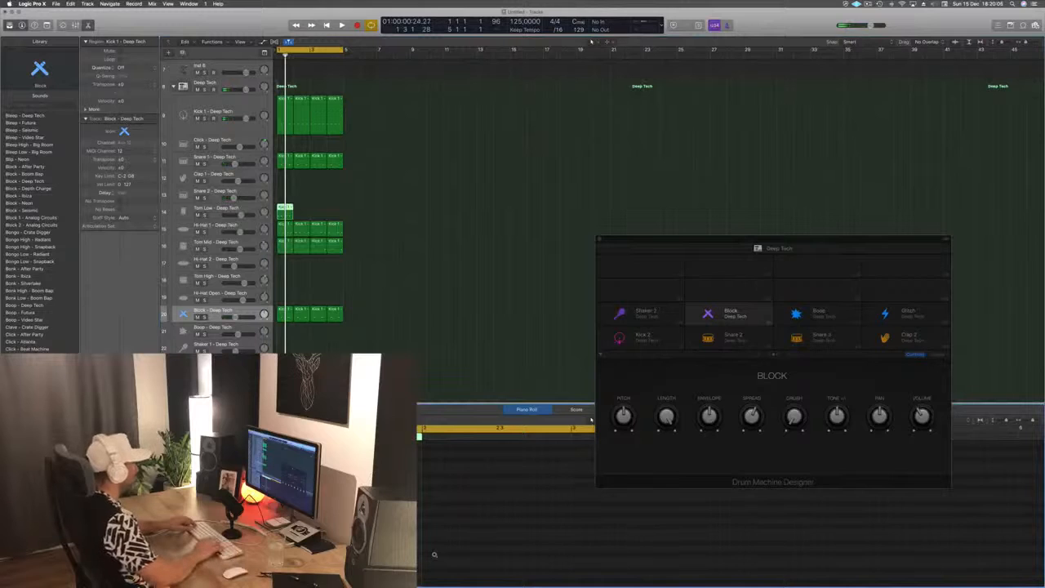
key("space")
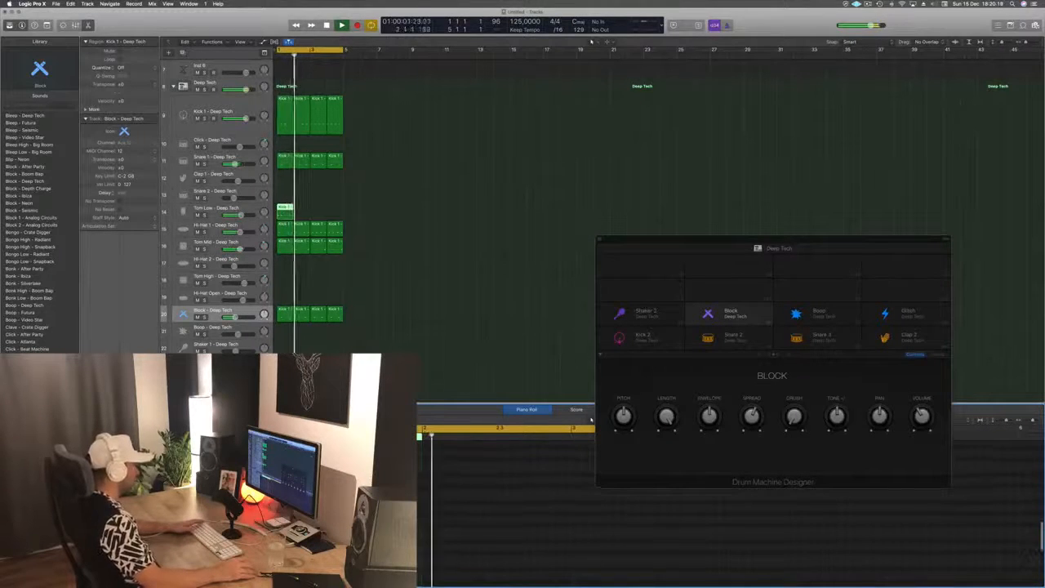
key("space")
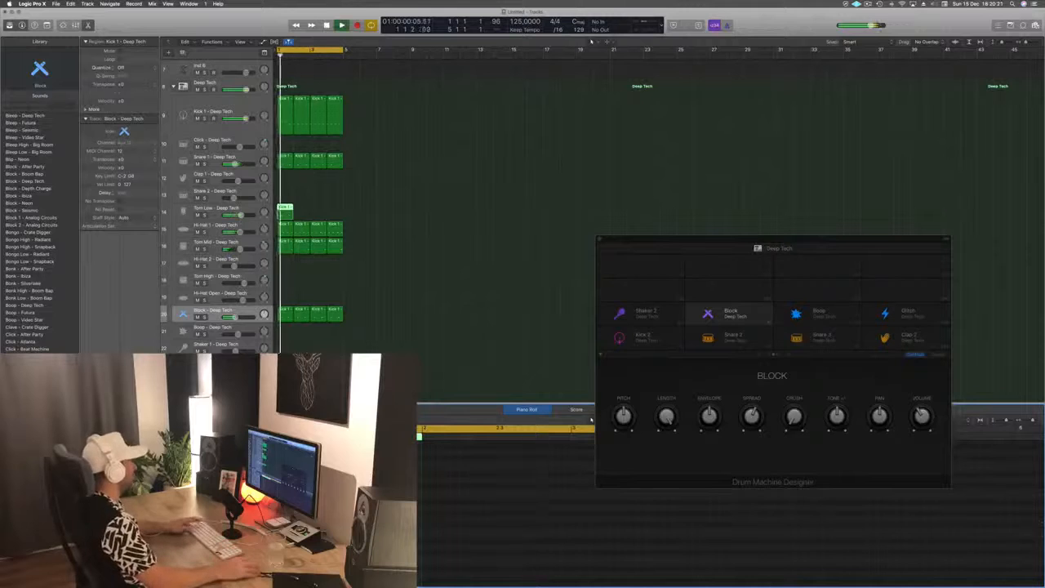
Copy the Tom Low region across bars 2 to 4 and lower the Tom Low track volume.
left_click_drag(285, 209, 325, 216)
key("space")
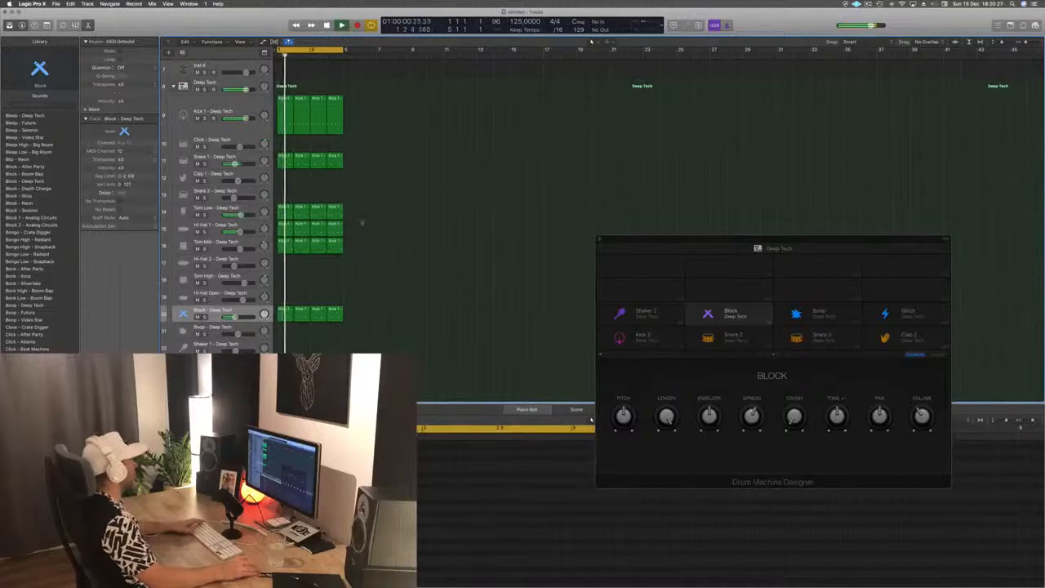
left_click(240, 215)
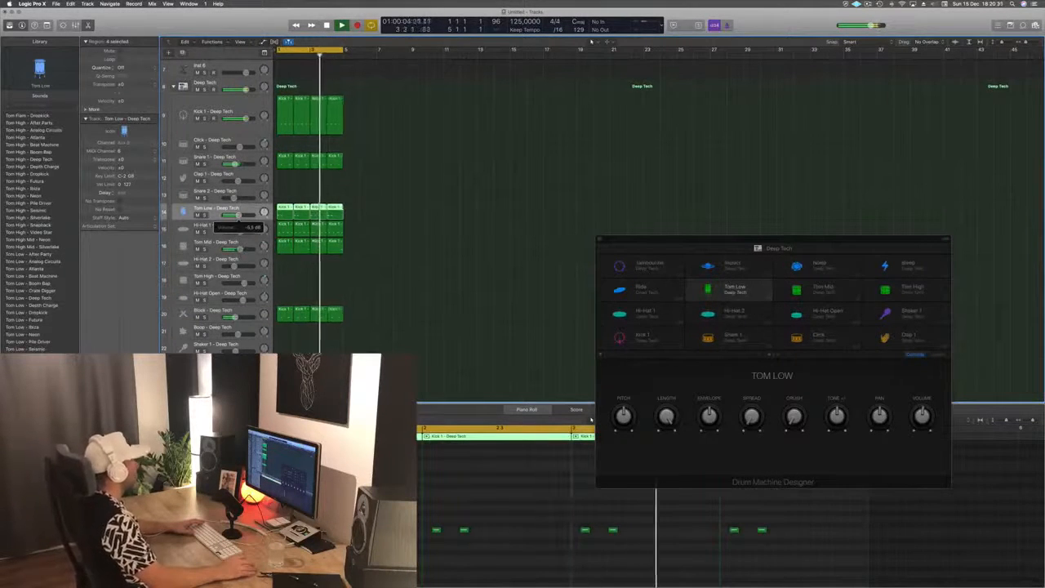
Copy the first Block region onto the Ride track at bar 1.
scroll(292, 281, "down", 5)
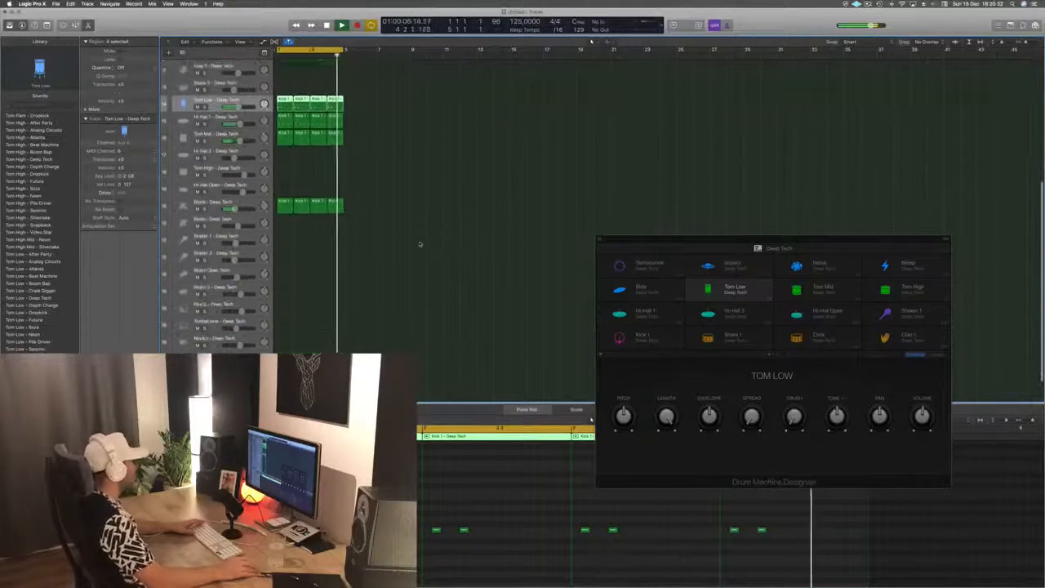
key("space")
left_click(286, 204)
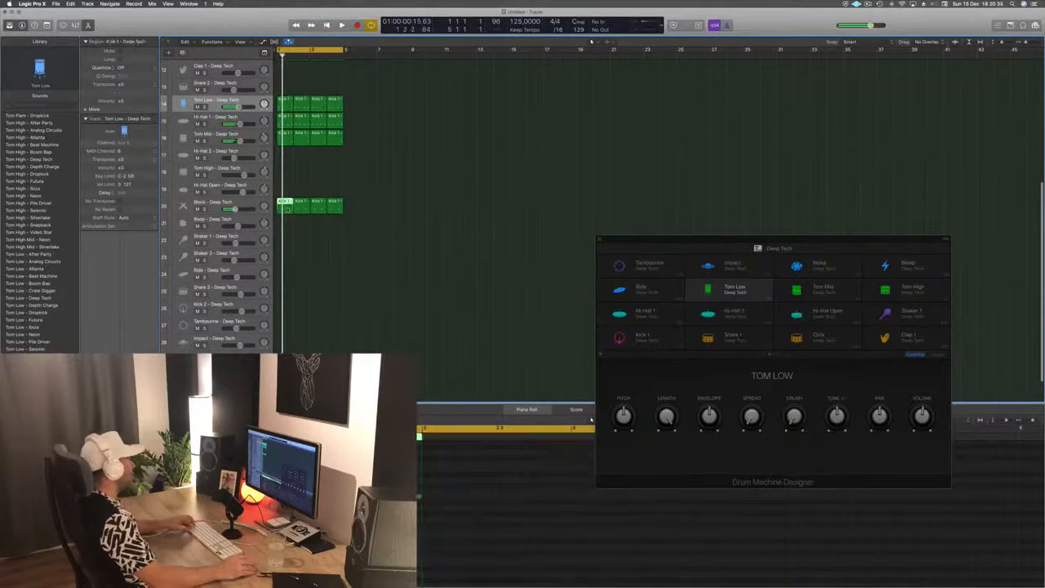
left_click_drag(286, 206, 286, 276)
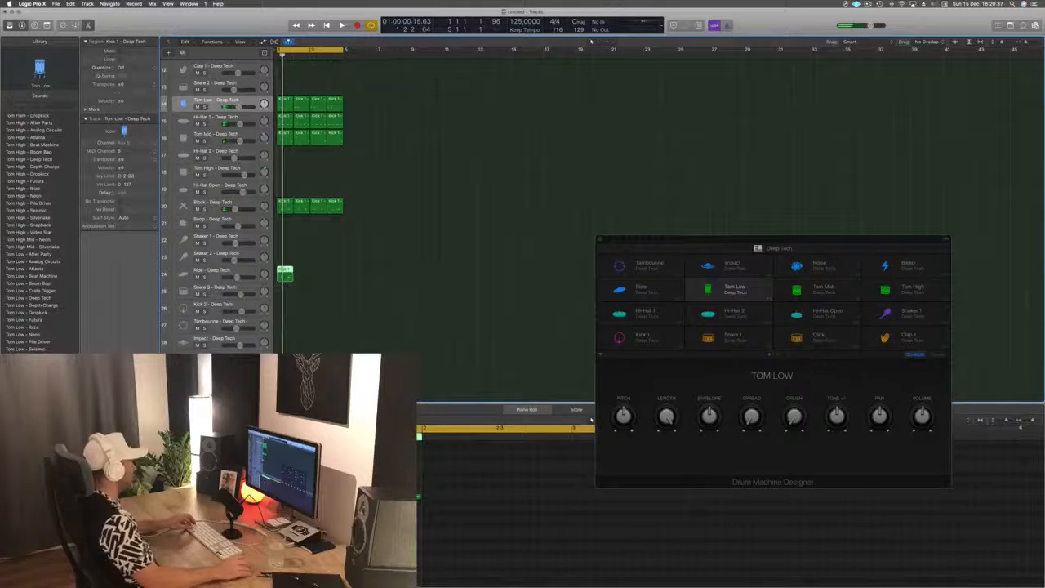
Edit the notes of the Ride region in the Piano Roll and audition it with the loop.
left_click(351, 490)
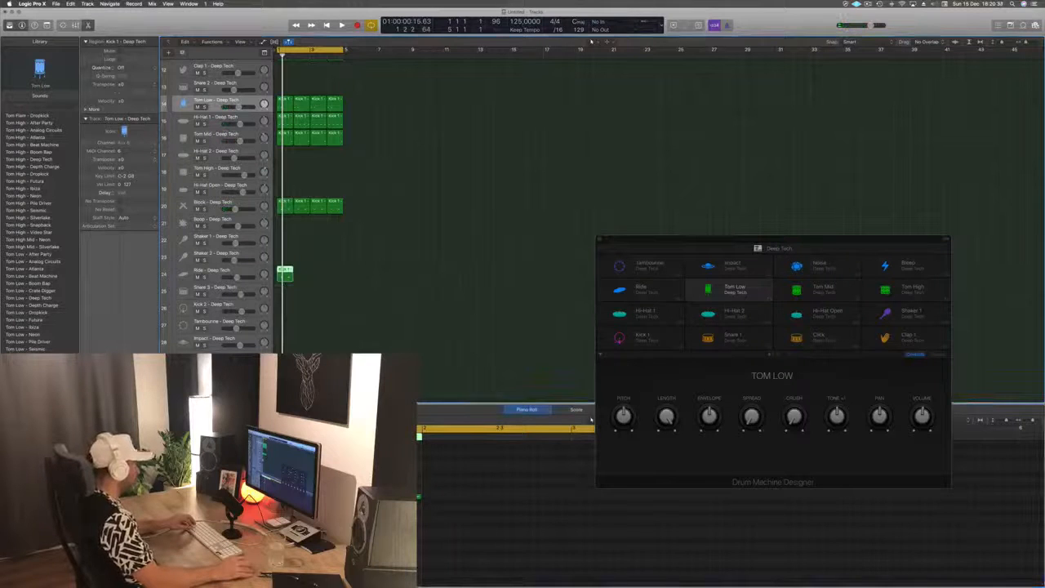
left_click(351, 497)
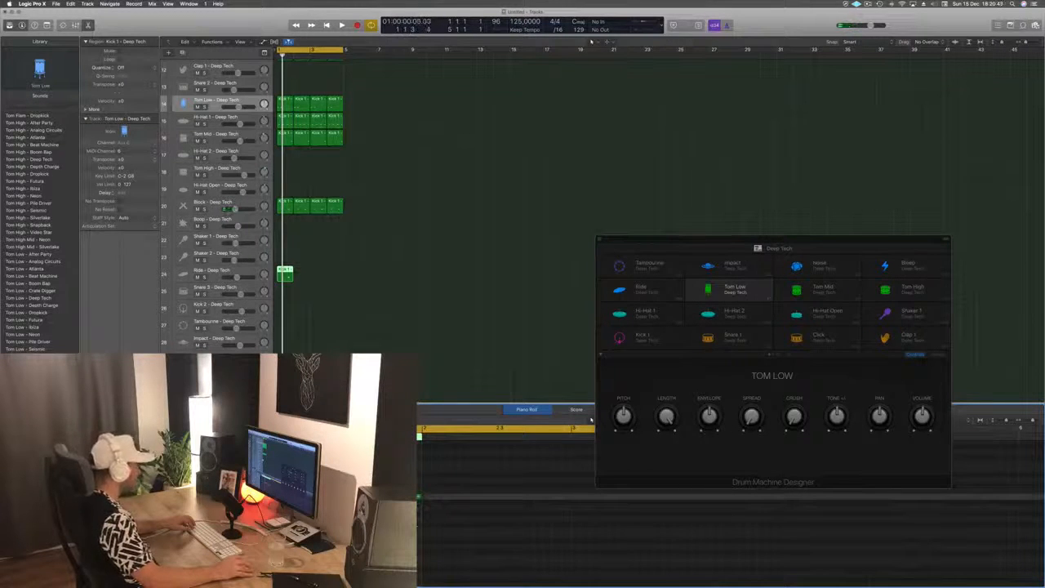
key("space")
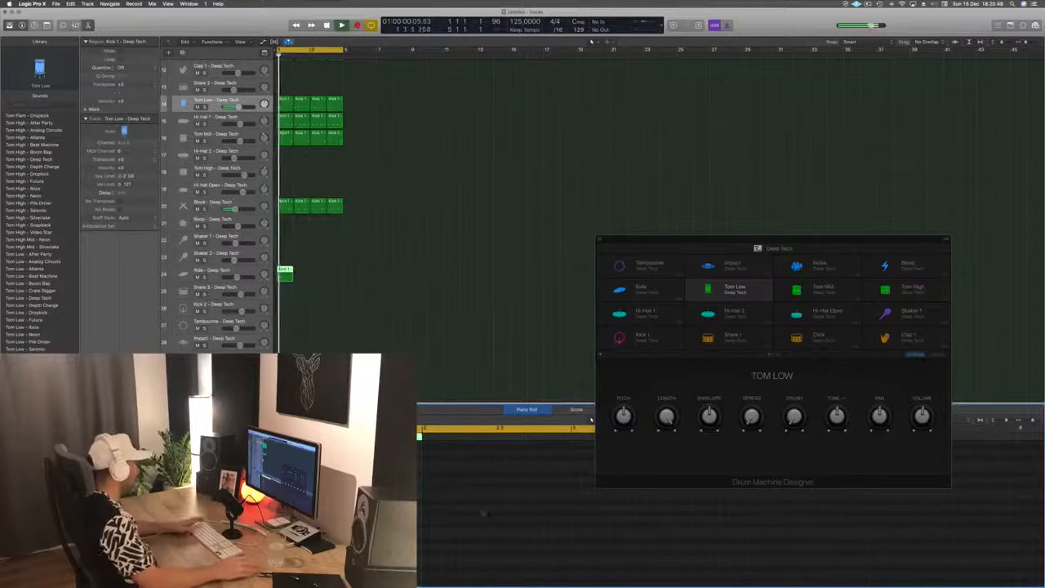
key("space")
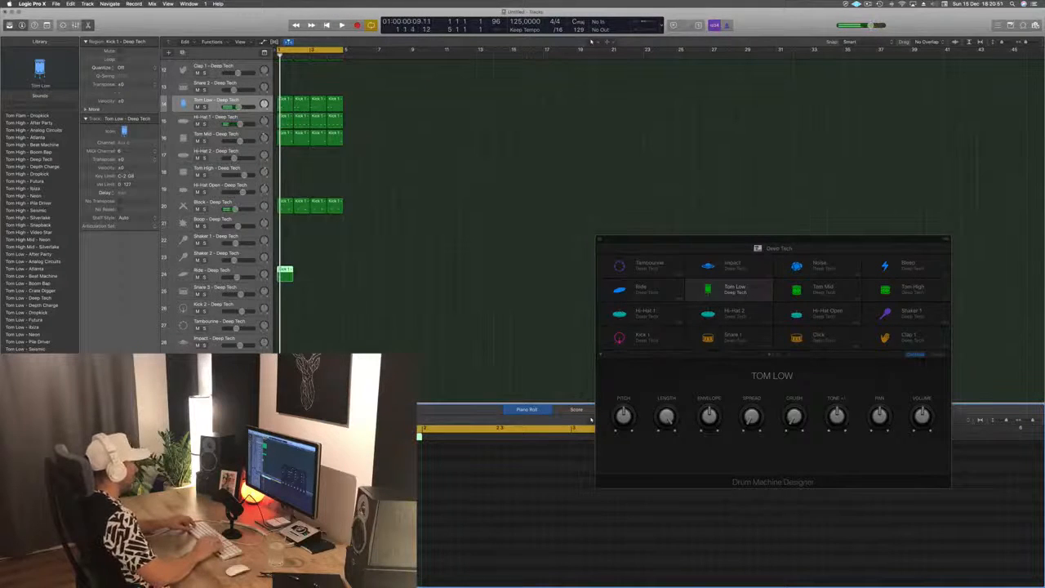
key("space")
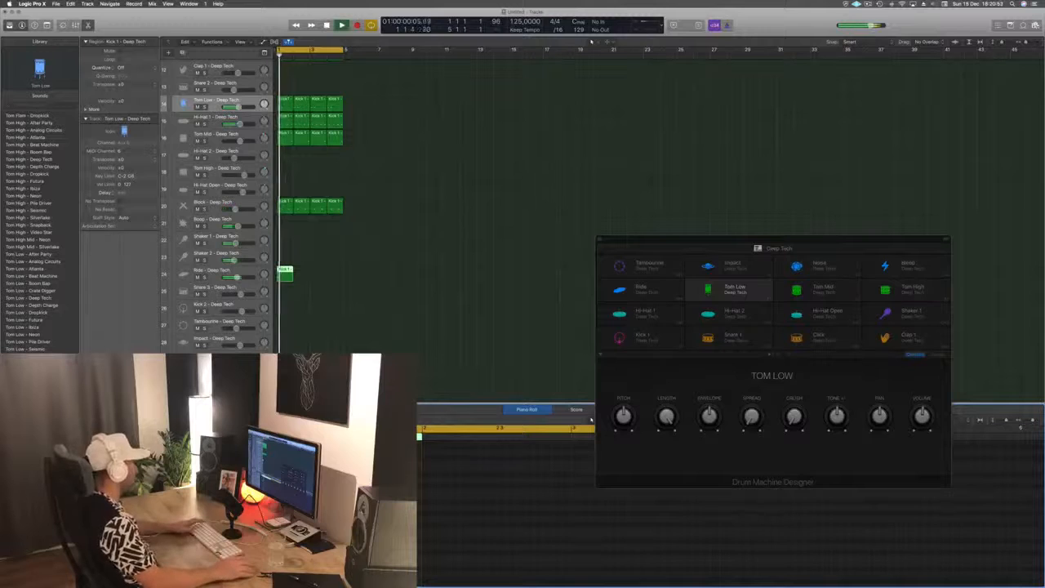
Lower the Ride track volume and copy the Ride region across bars 2 to 4.
left_click_drag(237, 278, 227, 278)
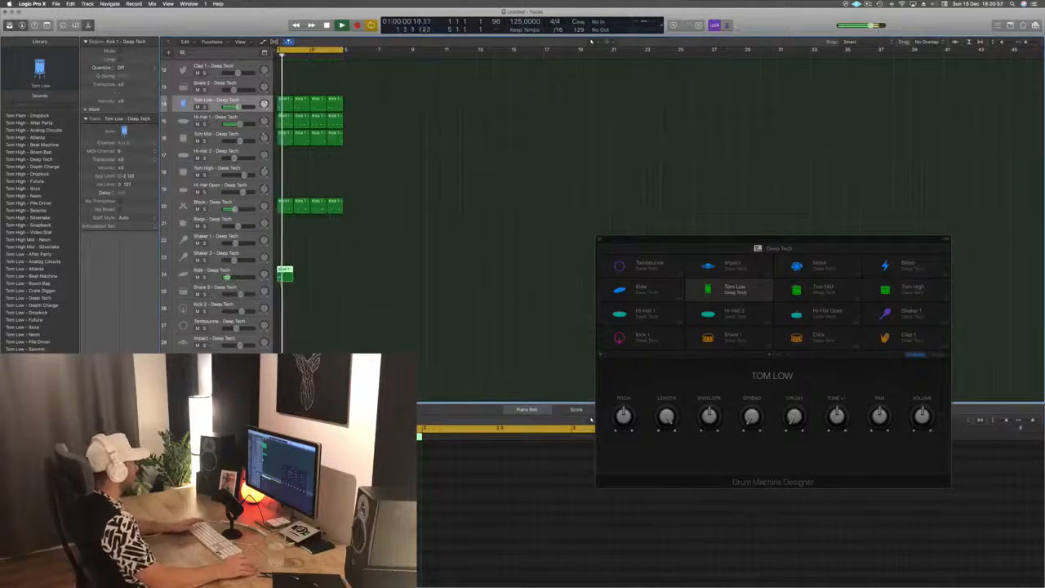
left_click(343, 490)
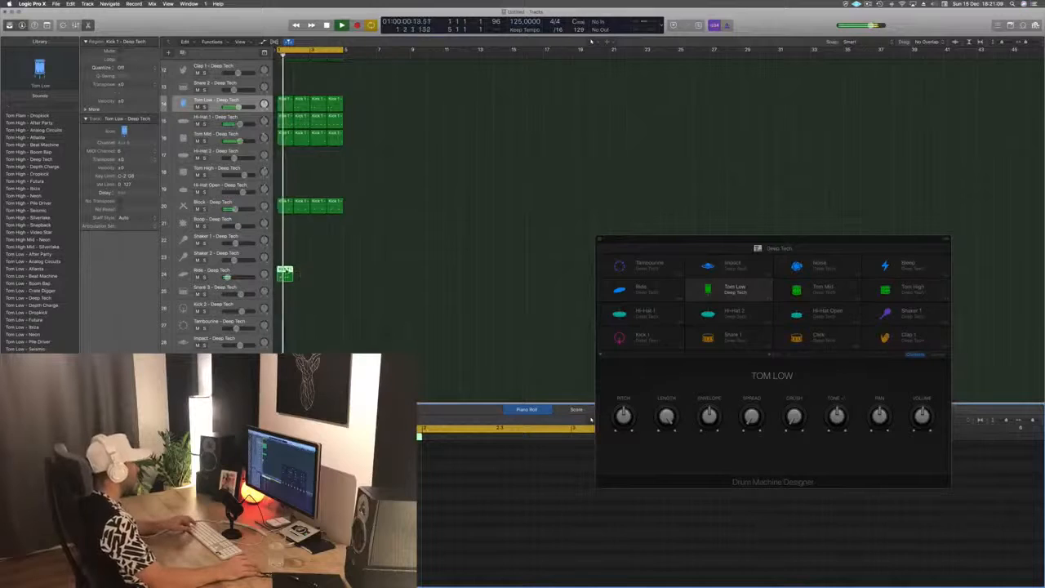
left_click_drag(285, 272, 319, 283)
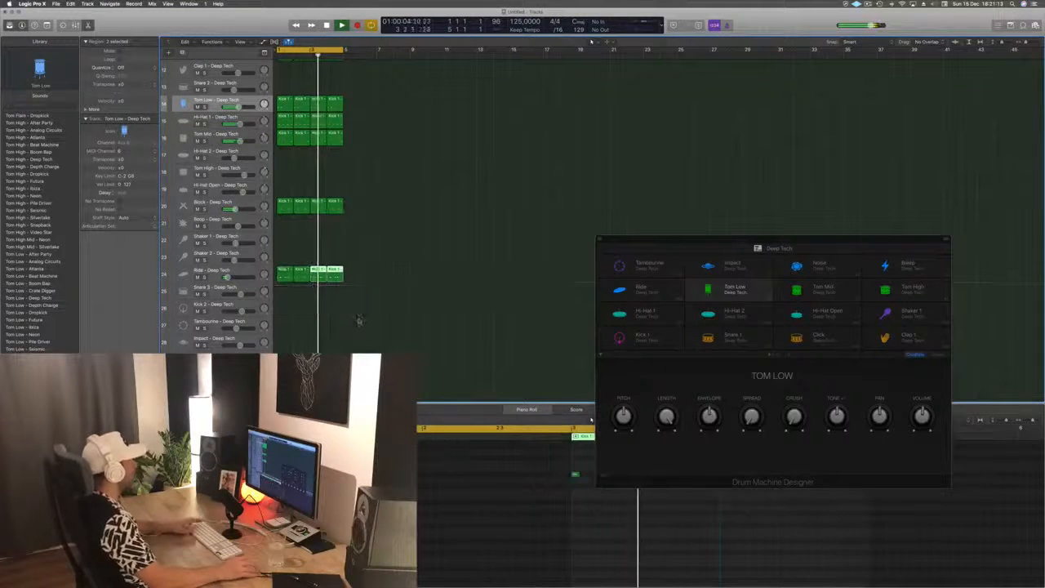
Repeat all bass and drum regions of the four-bar loop until they fill bars 1 to 16.
scroll(390, 336, "down", 5)
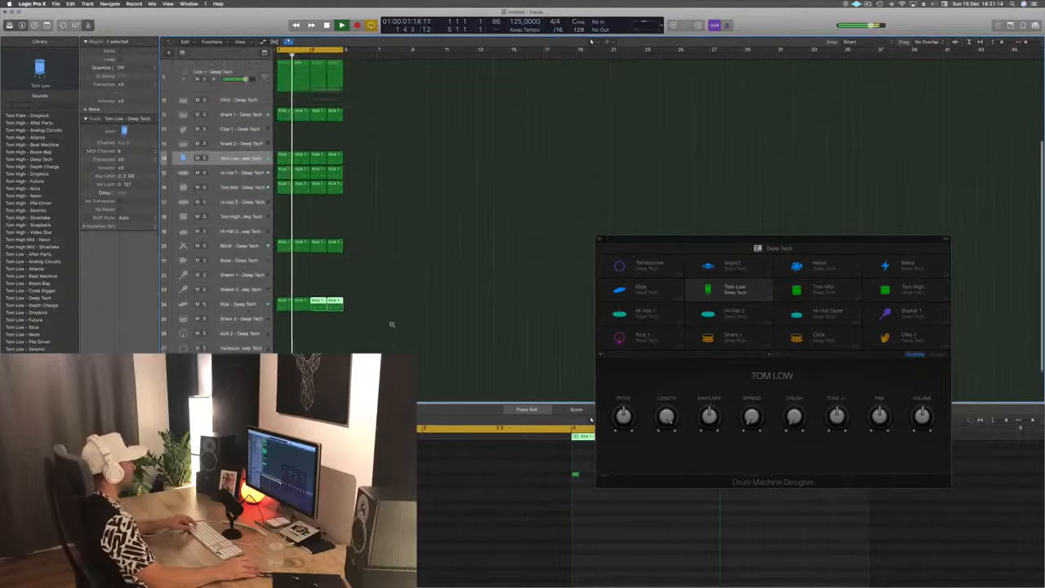
scroll(391, 324, "down", 3)
left_click(260, 303)
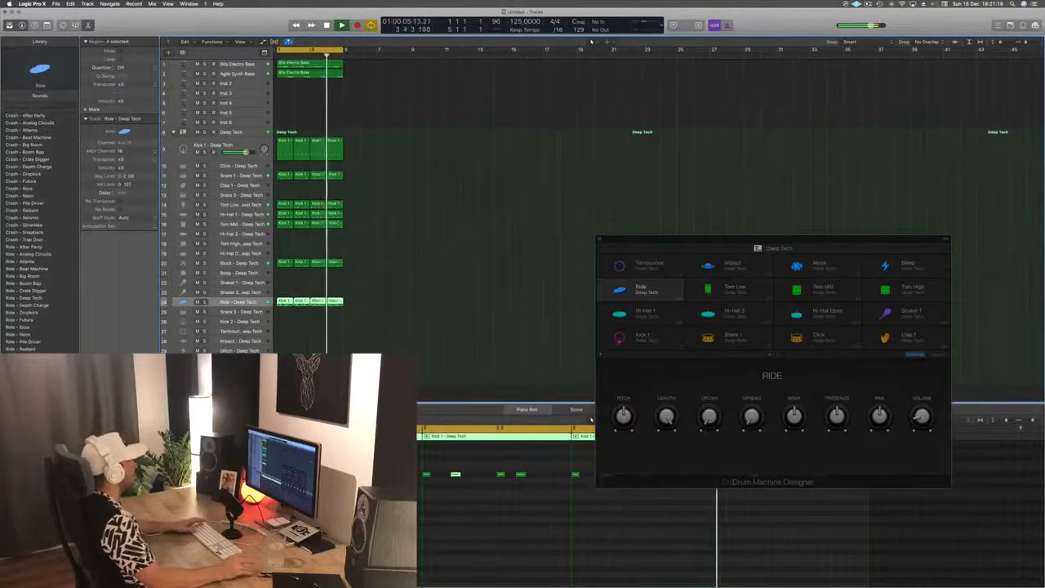
left_click(243, 86)
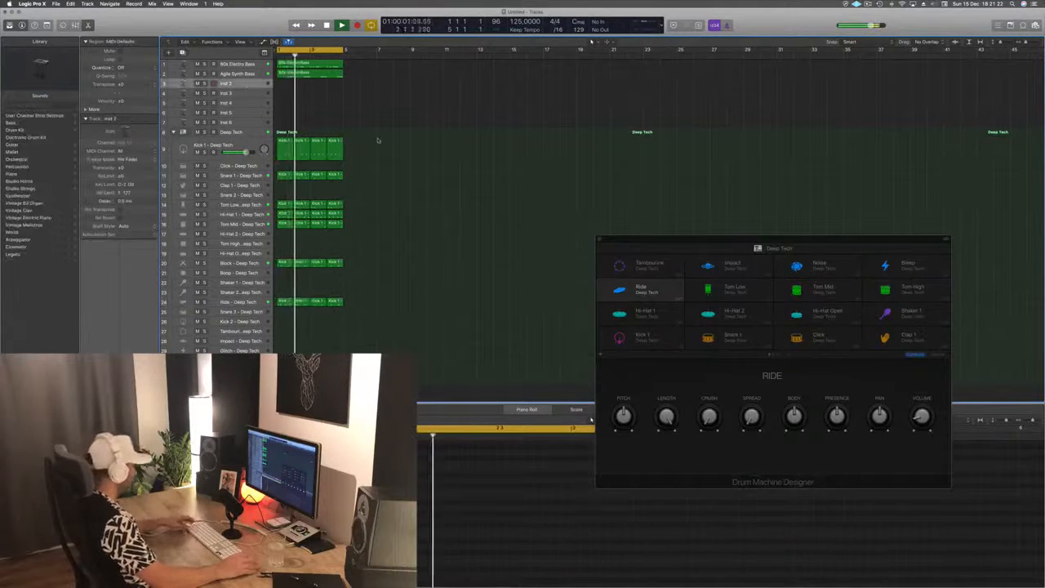
key("super+r")
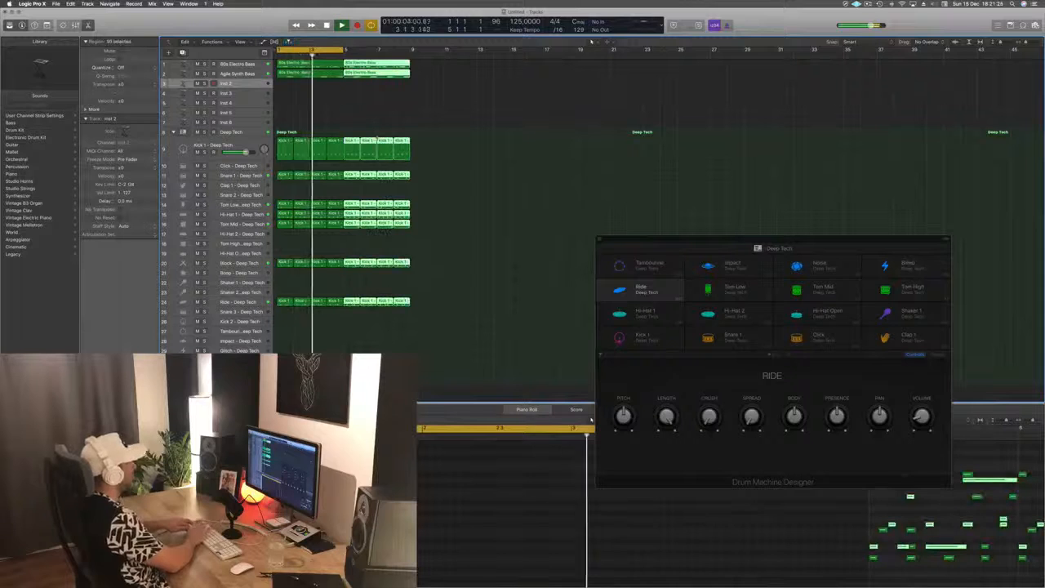
key("super+r")
key("super+r")
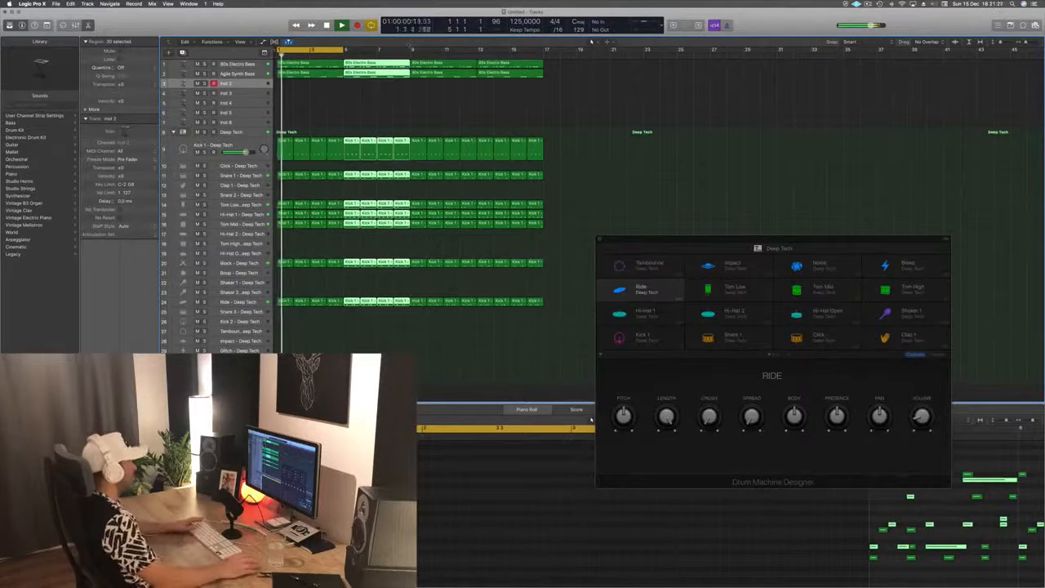
Extend the cycle range to bar 17, then clear the region selection and stop playback.
left_click_drag(344, 50, 546, 52)
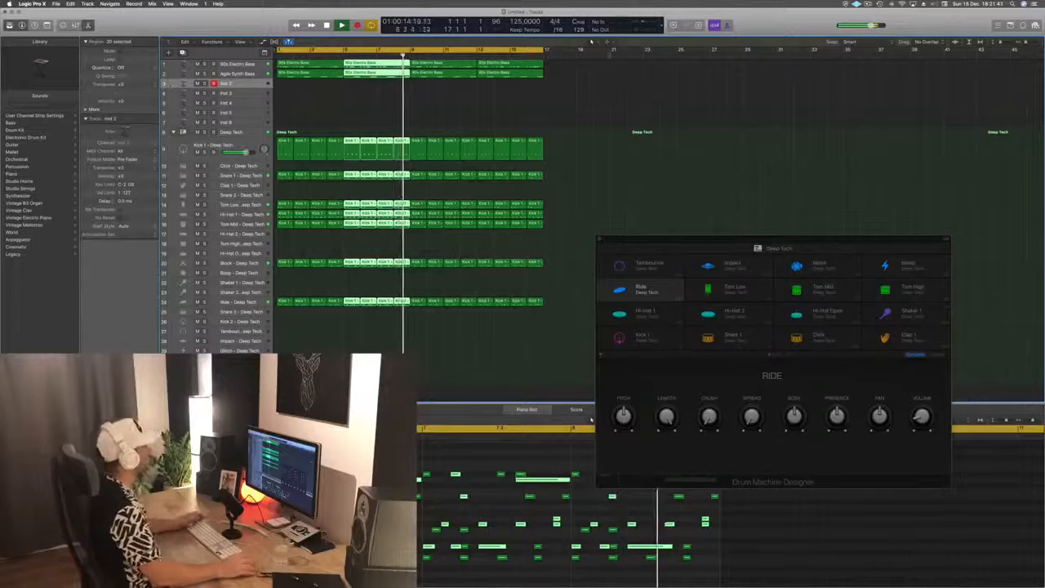
left_click(358, 101)
key("space")
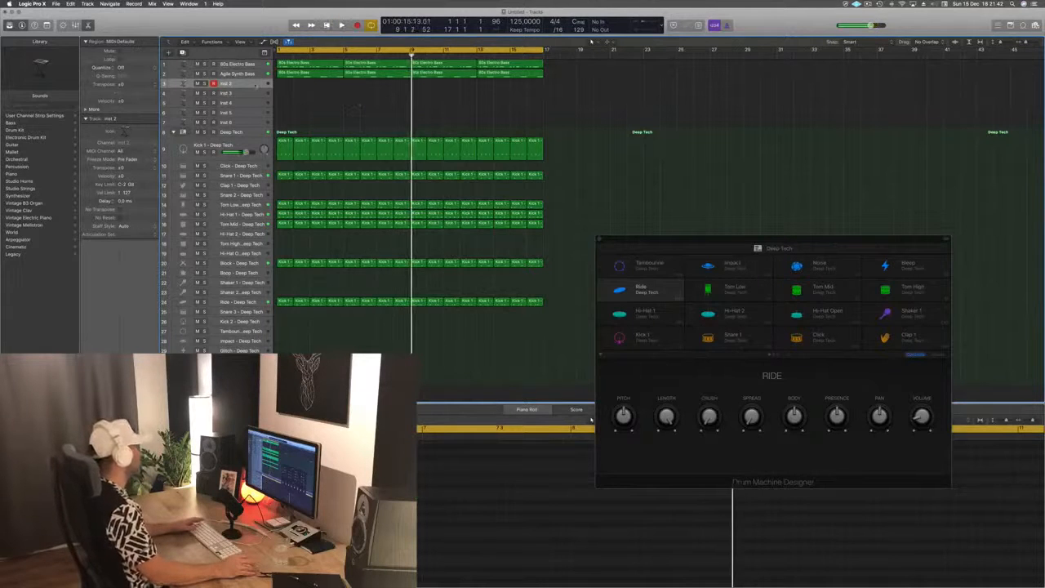
Enlarge the Inst 2 track, return the playhead to the start and open the track's Alchemy synth.
key("ctrl+alt+super+t")
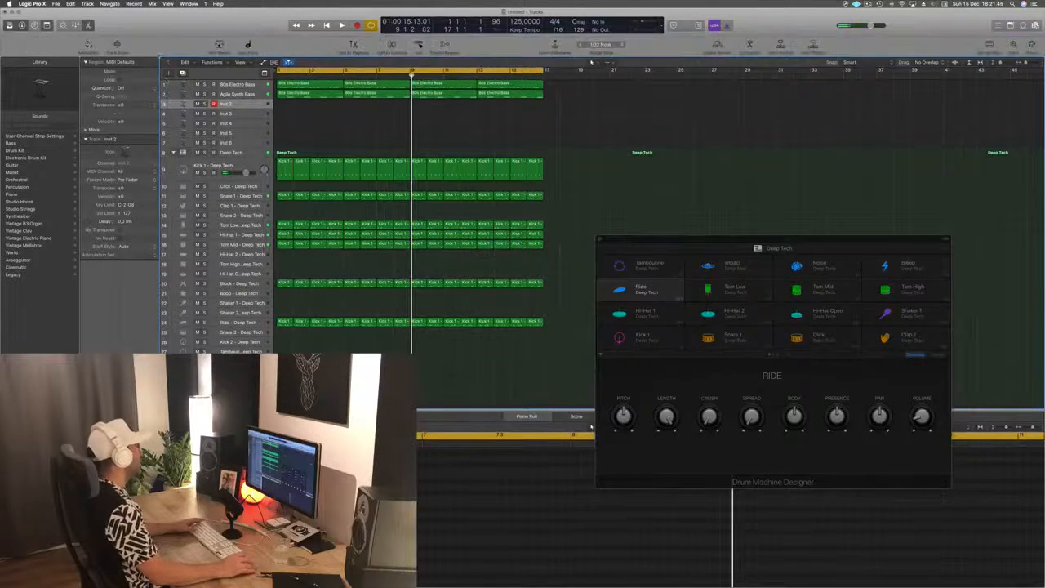
key("ctrl+z")
key("Return")
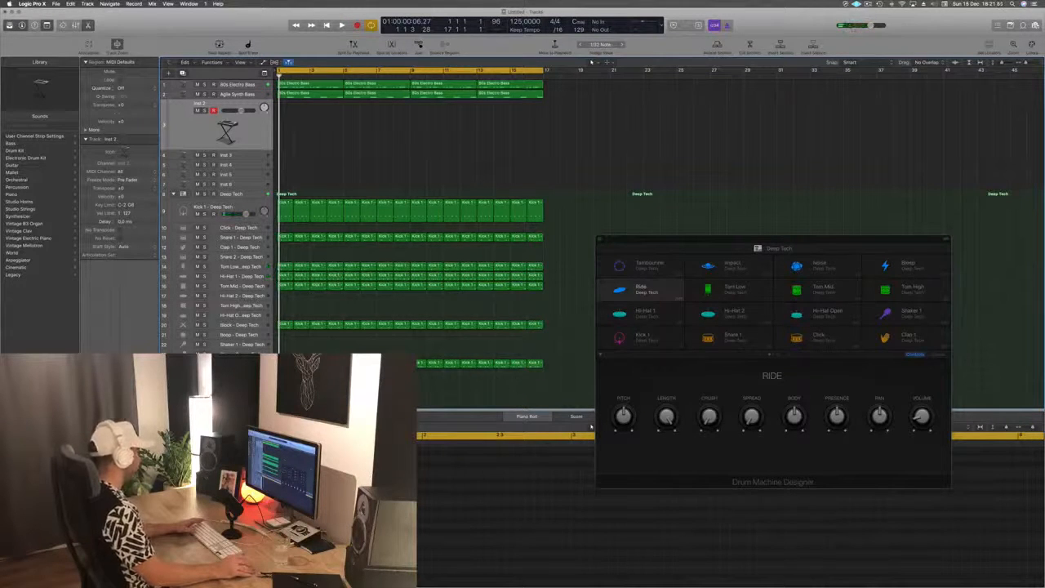
left_click_drag(272, 22, 583, 62)
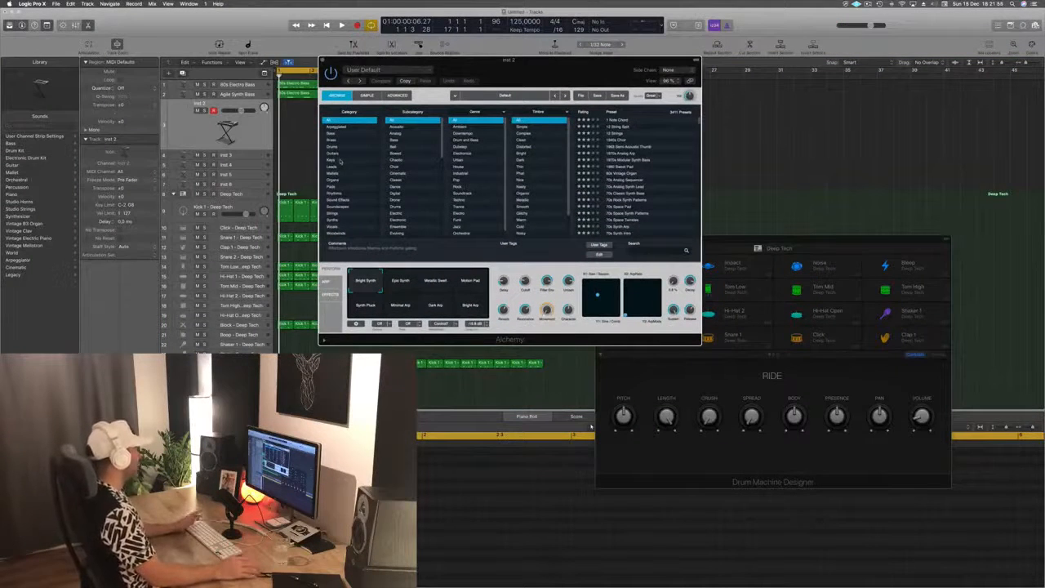
Filter the Alchemy presets to the Pads category and load the Abstracted Possibilities preset on Inst 2.
left_click(331, 187)
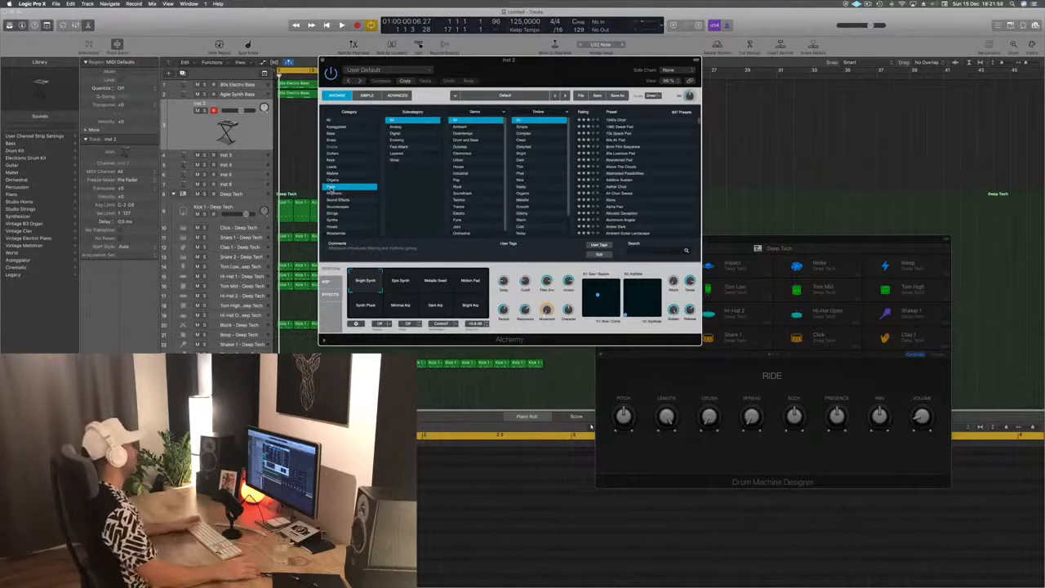
left_click_drag(512, 77, 485, 82)
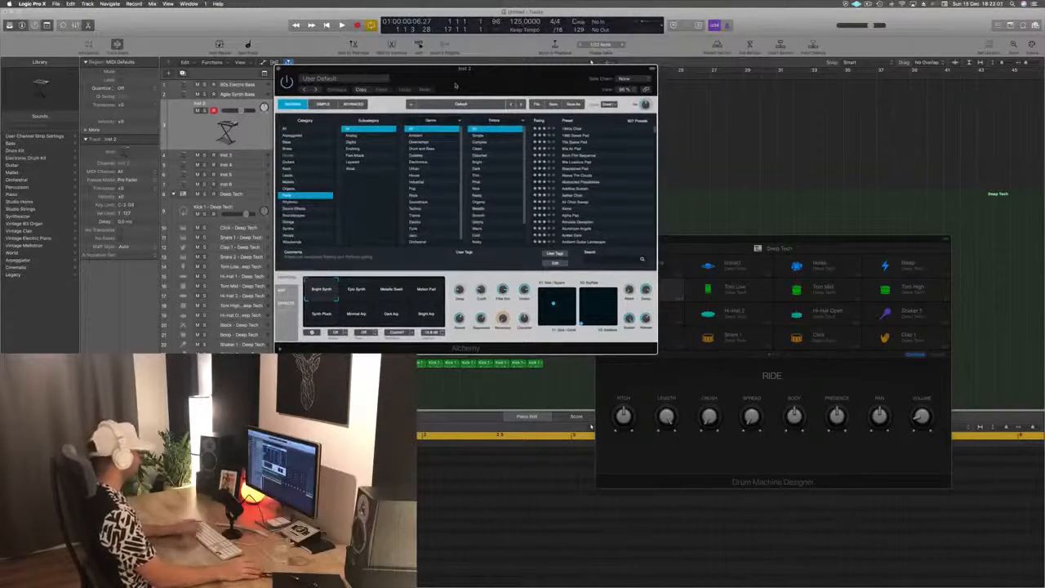
key("f")
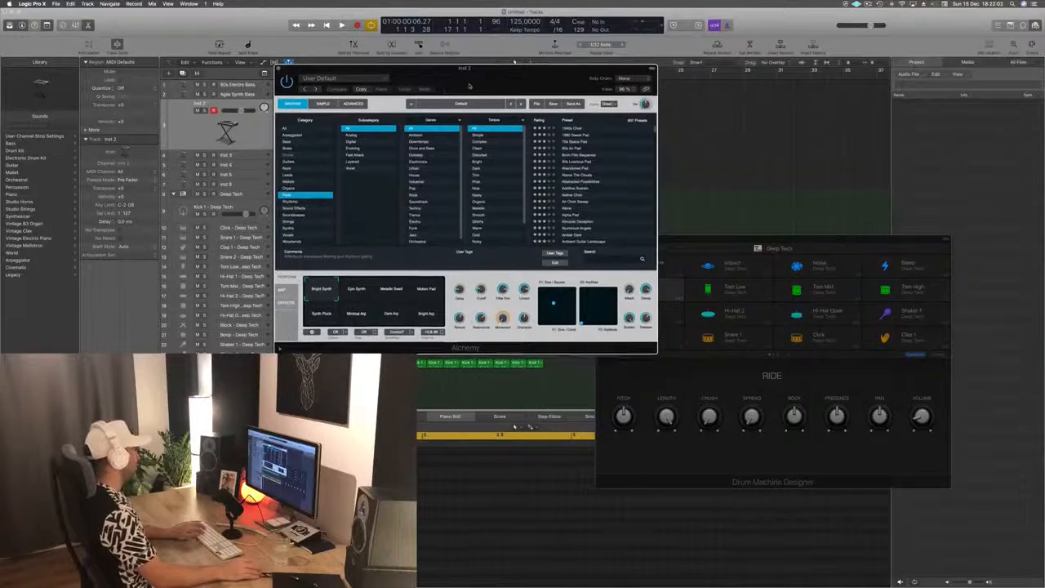
left_click_drag(451, 88, 542, 85)
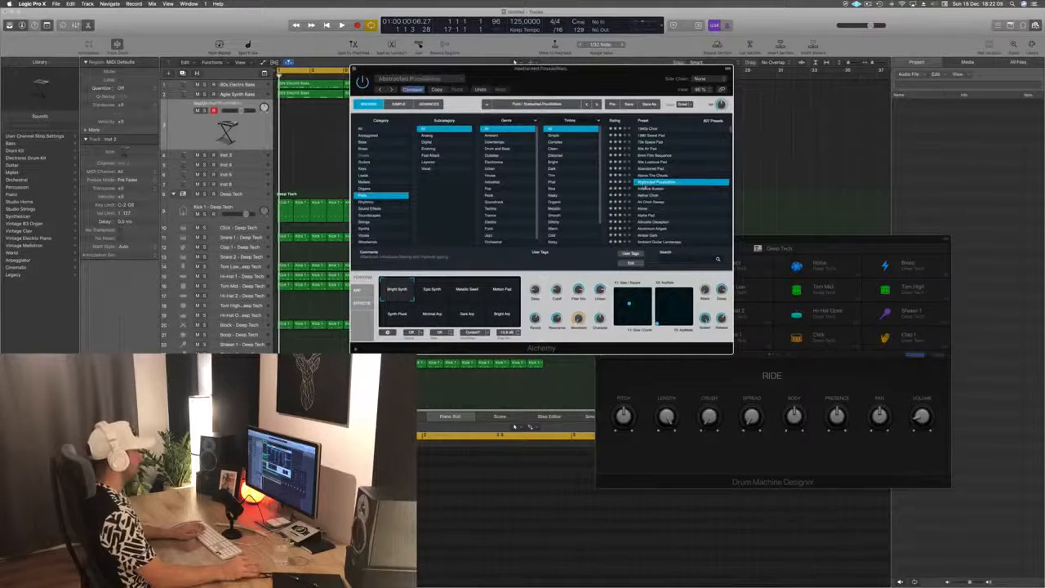
key("f")
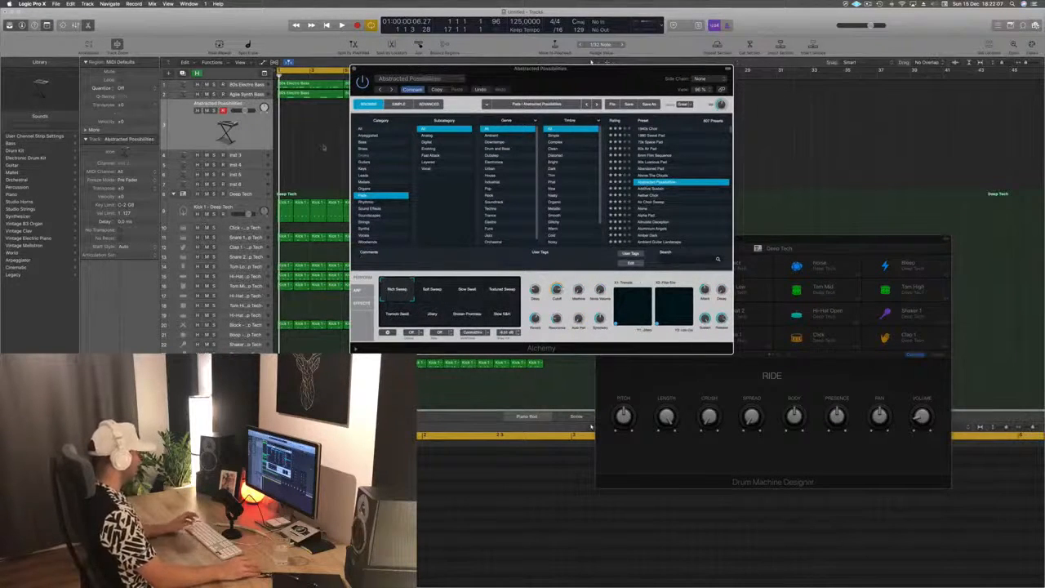
Load the Additive Sustain pad preset and audition it with Musical Typing, including its Warm variation over the loop.
key("super+k")
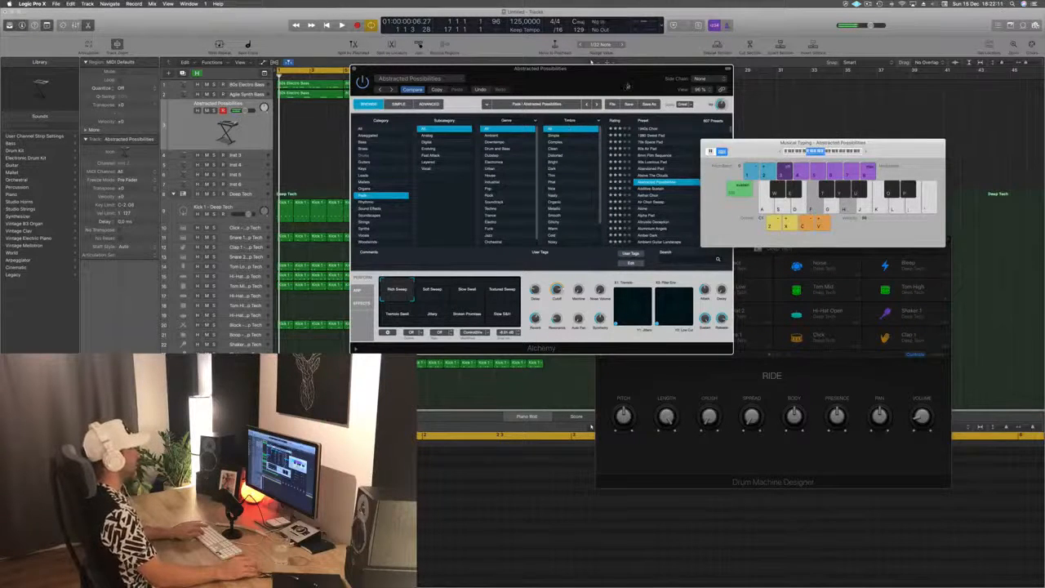
left_click_drag(627, 85, 529, 123)
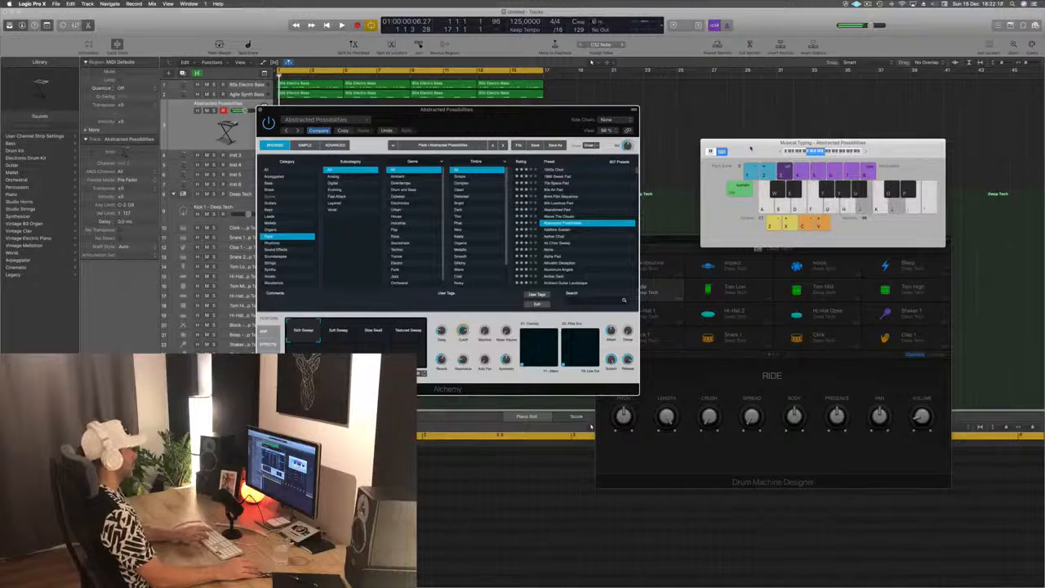
left_click_drag(547, 110, 794, 55)
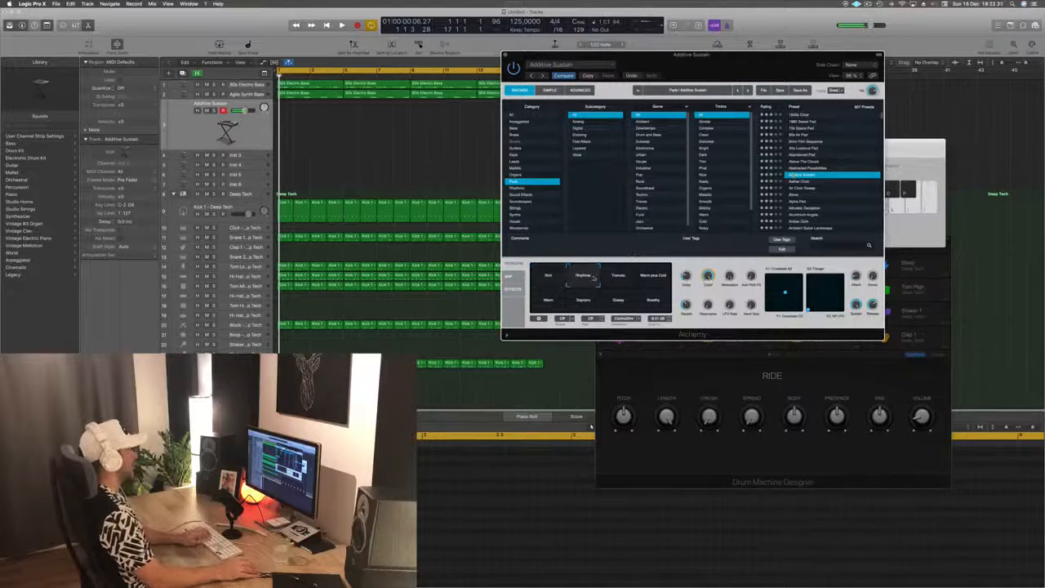
key("a")
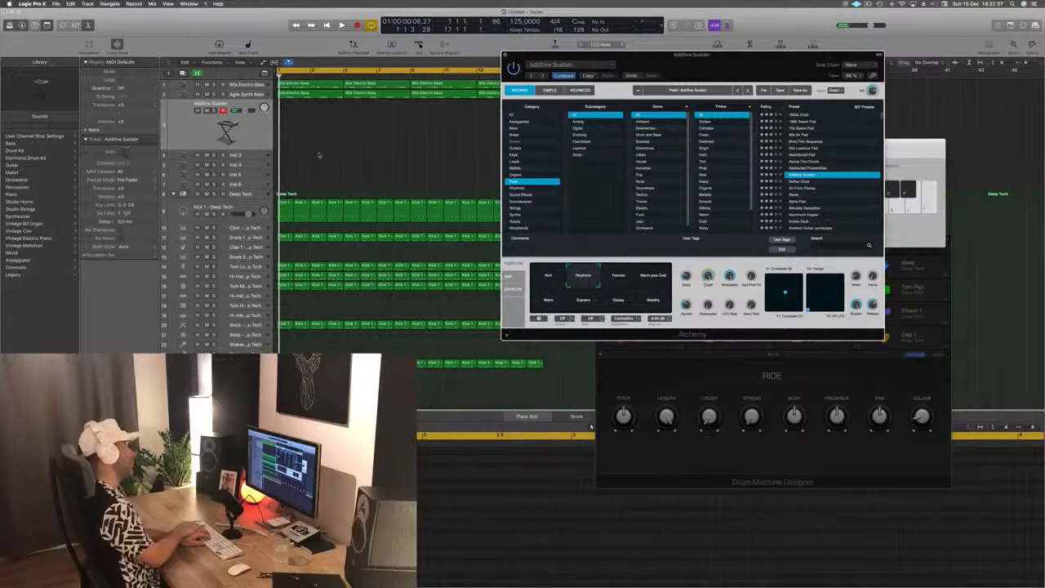
key("space")
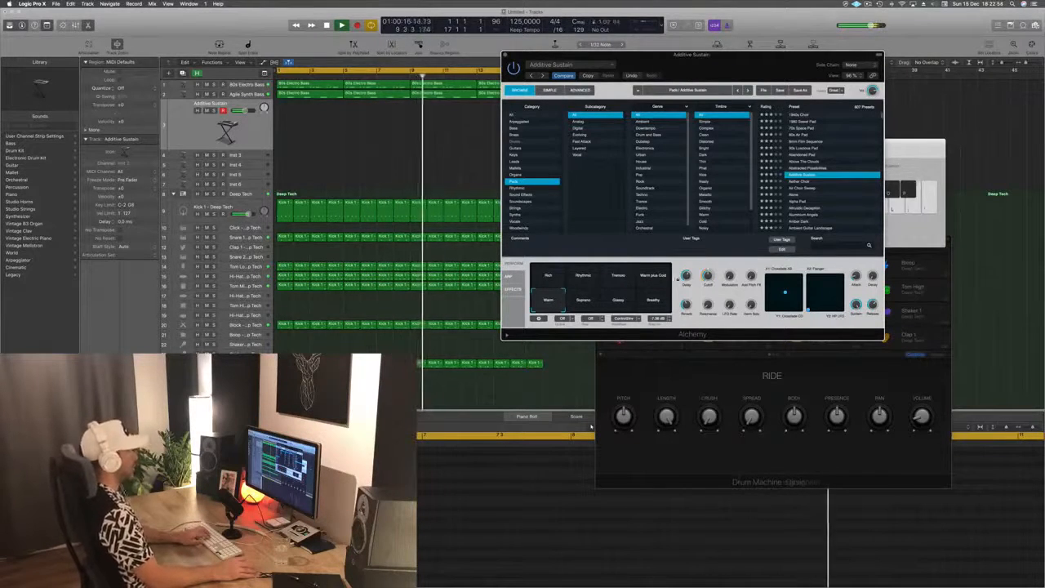
Load the Aether Choir pad preset and audition it with Musical Typing over the loop.
key("Down")
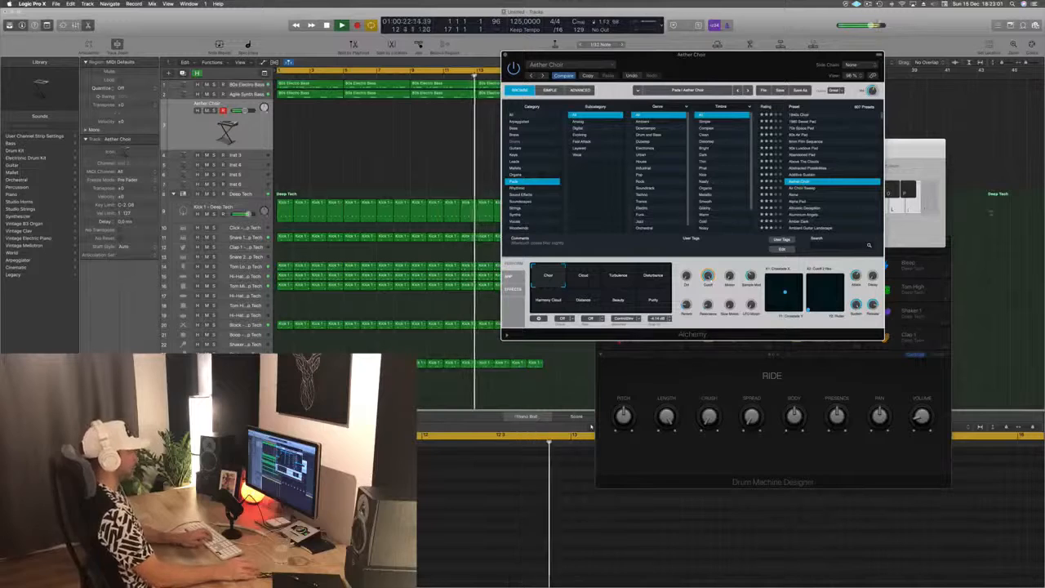
key("super+k")
left_click(836, 155)
key("l")
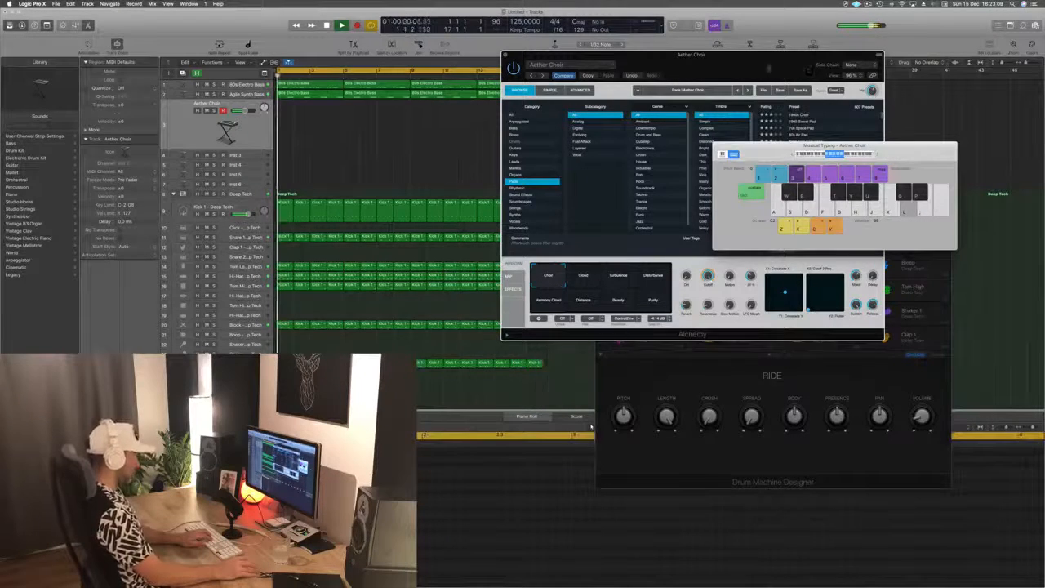
Try the Air Choir Sweep preset and load Alpha Pad in Alchemy.
left_click_drag(784, 67, 760, 123)
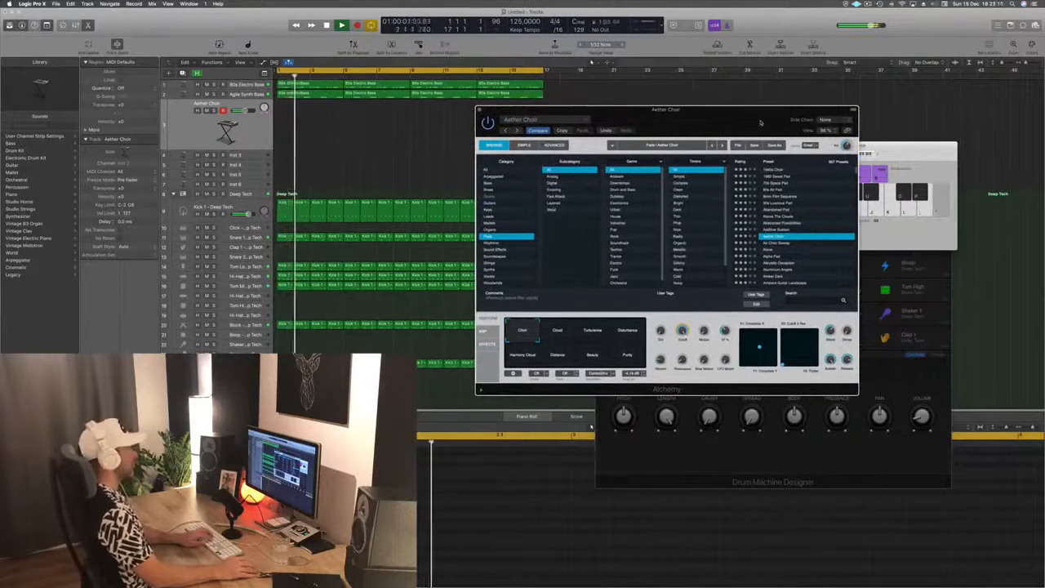
left_click(778, 243)
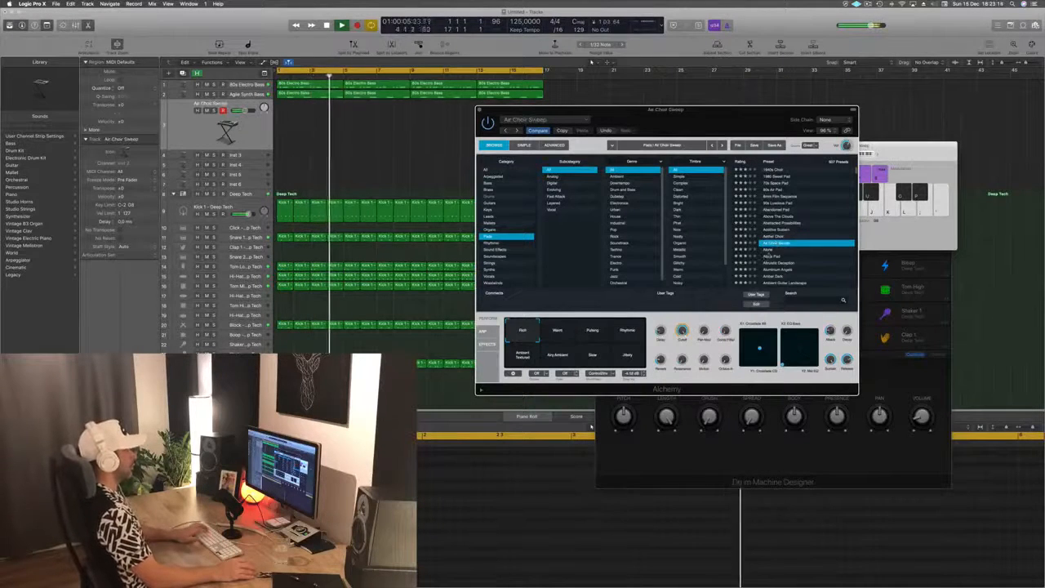
left_click(771, 257)
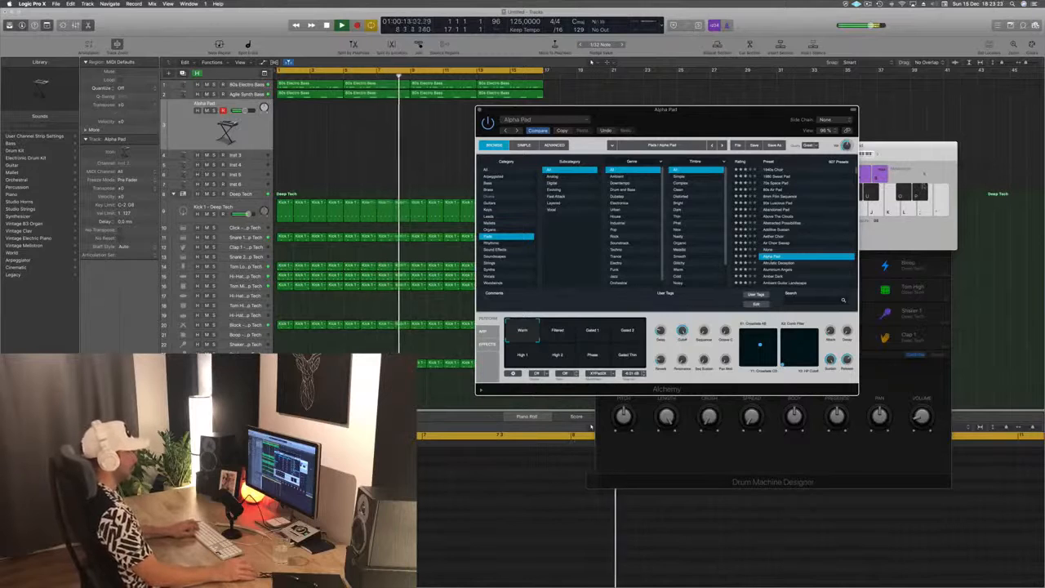
Play notes with Musical Typing to audition the Alpha Pad sound against the loop.
key("super+k")
key("a")
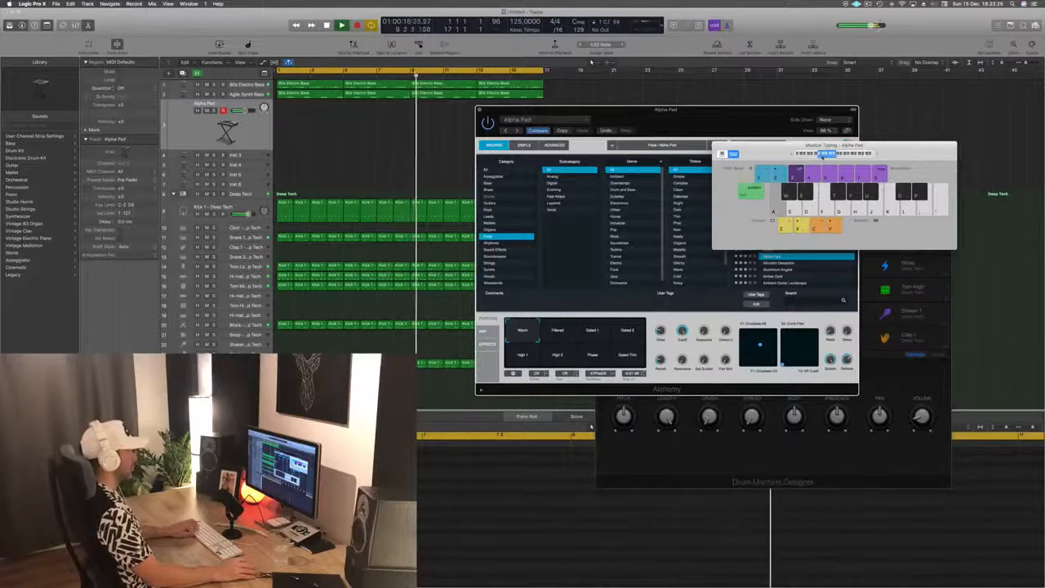
key("d")
key("h")
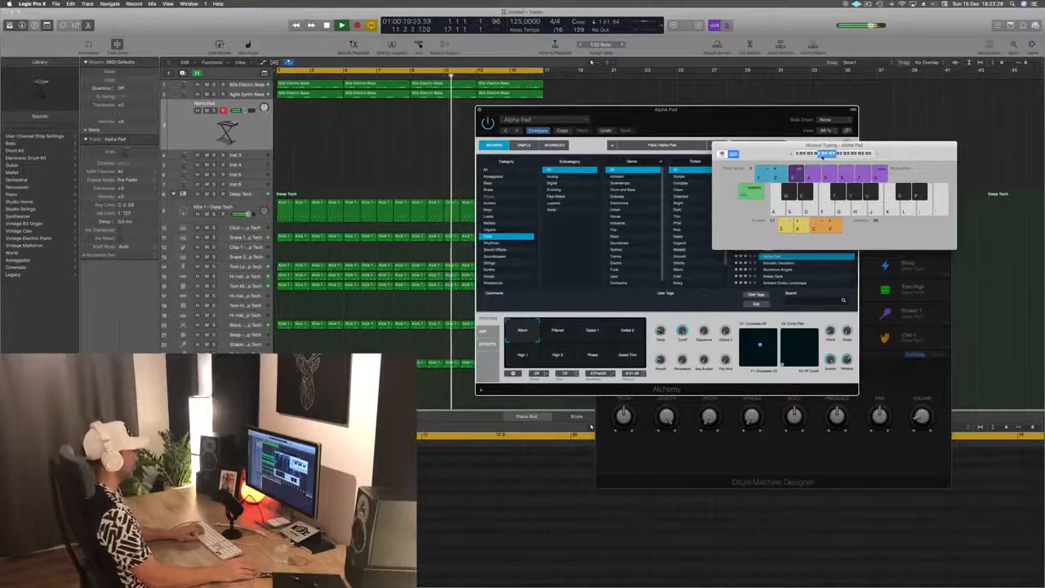
key("h")
key("h")
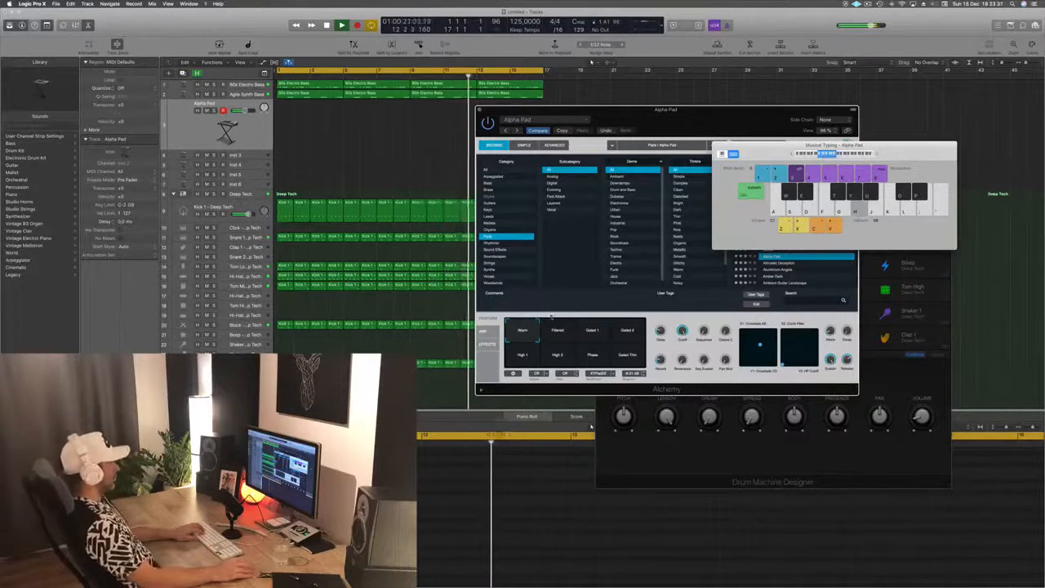
Choose the Filtered variation of Alpha Pad and record a four-bar pad part from bar 9.
left_click(557, 330)
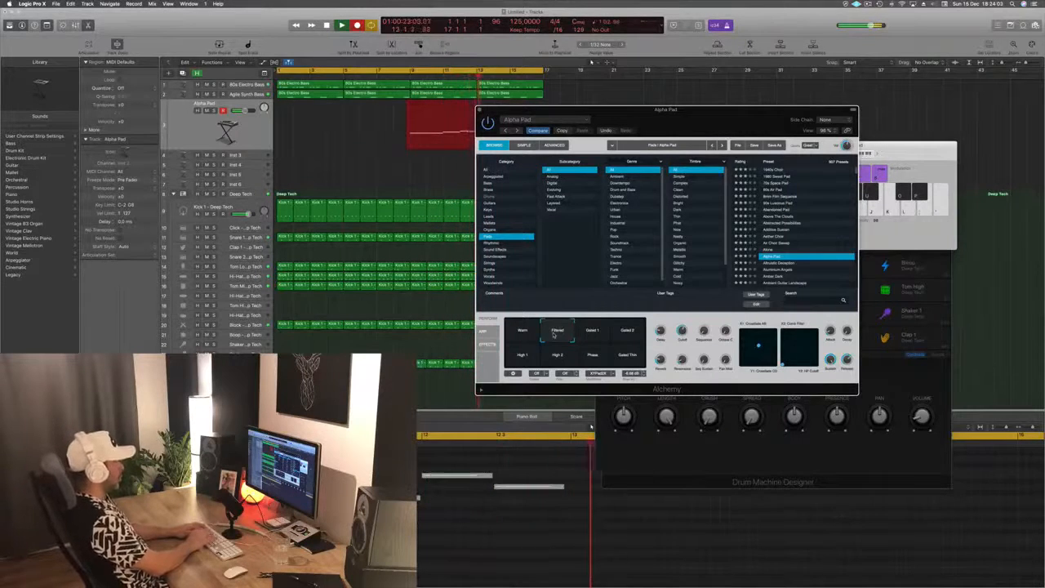
key("space")
key("space")
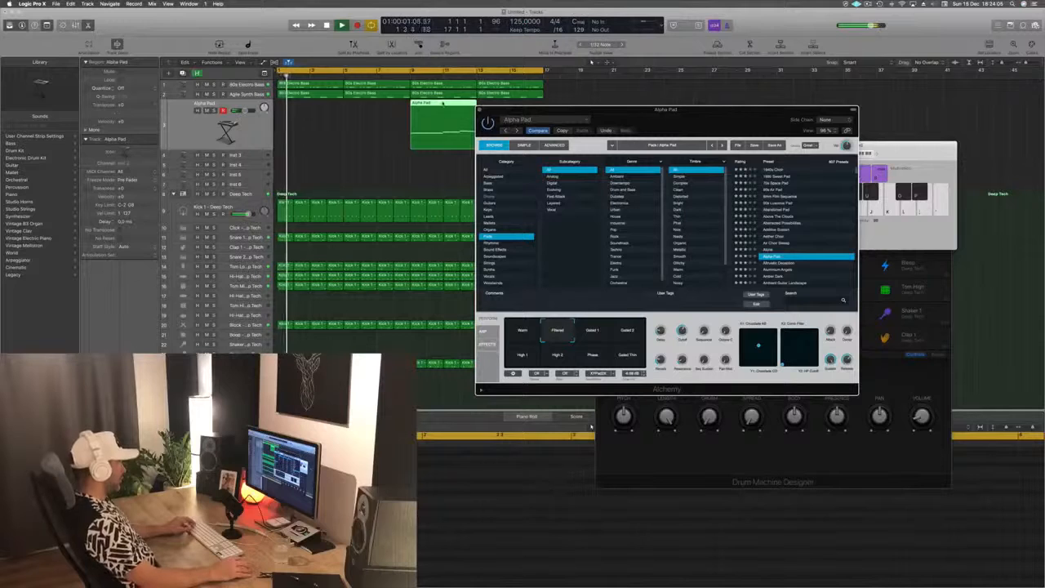
Move the Alpha Pad region to bar 1 and replace its two short bar-4 notes with one lower note filling the bar.
left_click_drag(443, 103, 309, 103)
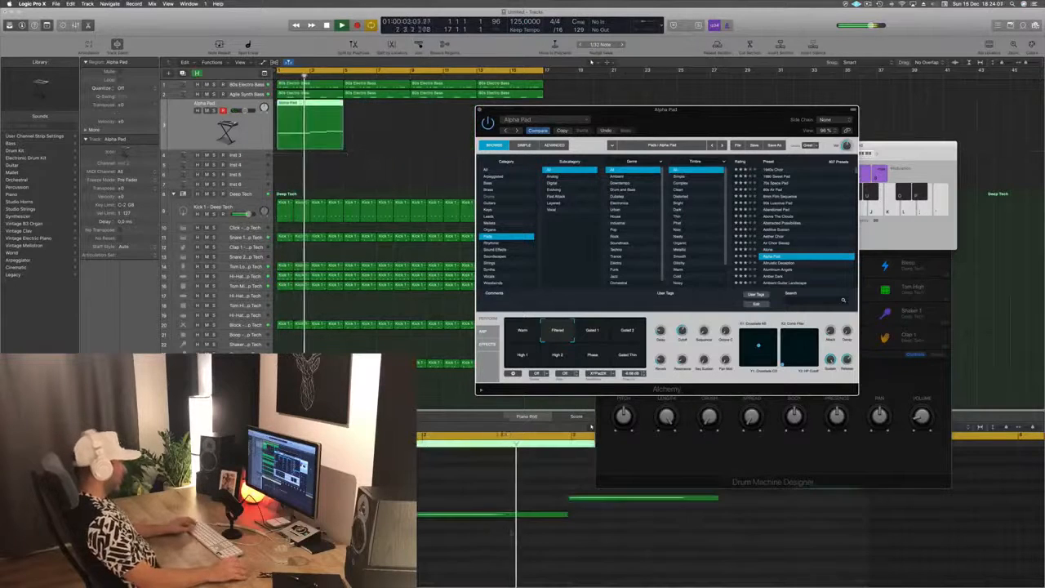
scroll(515, 530, "down", 3)
left_click(525, 476)
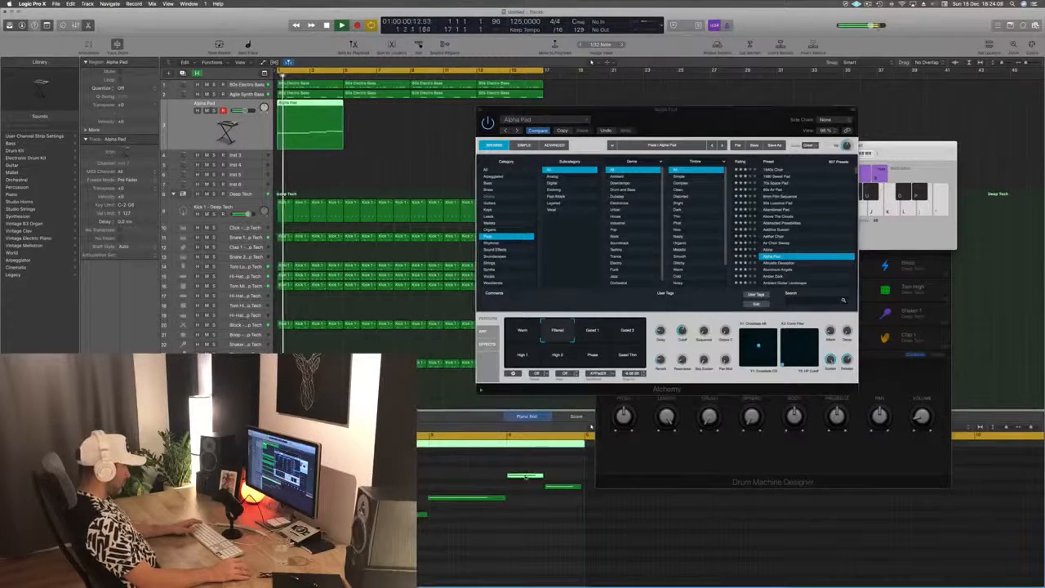
left_click_drag(526, 476, 584, 490)
left_click(561, 487)
key("Delete")
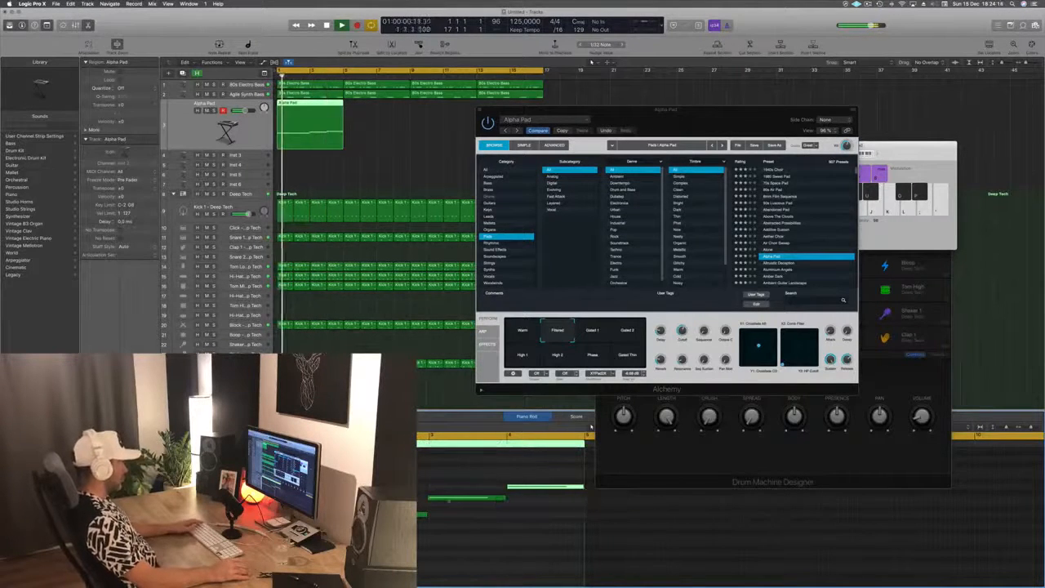
key("Left")
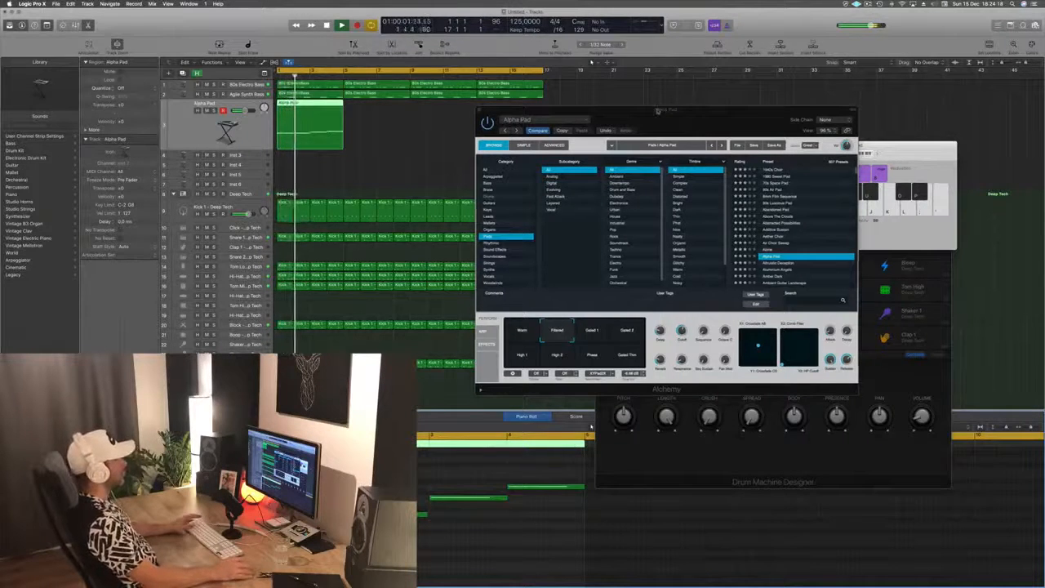
Copy the four-bar Alpha Pad region along its track so the part fills bars 1 to 16.
left_click_drag(659, 109, 645, 82)
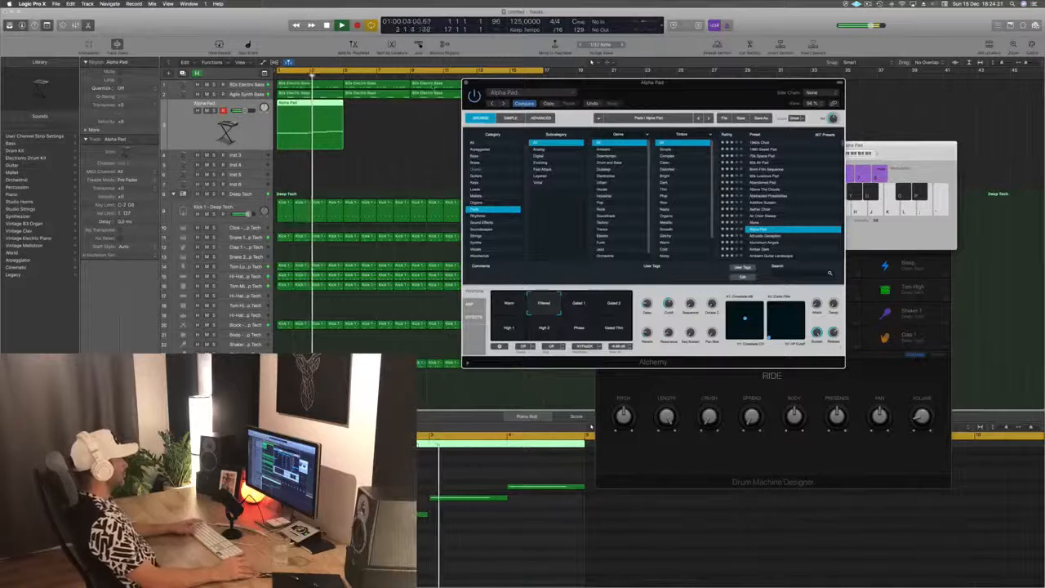
left_click_drag(675, 97, 734, 97)
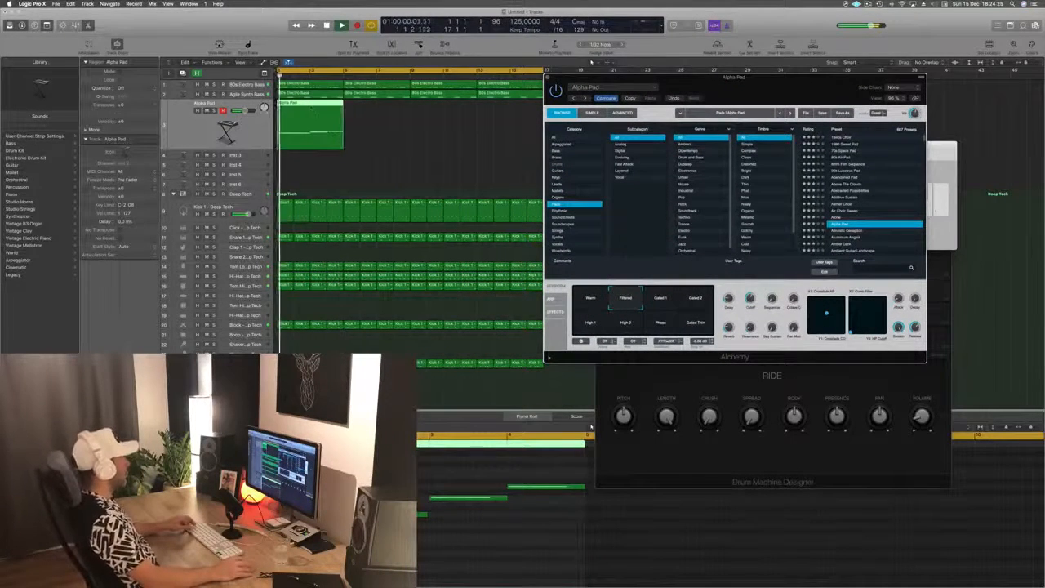
left_click_drag(322, 111, 450, 107)
scroll(388, 182, "down", 3)
scroll(432, 164, "up", 1)
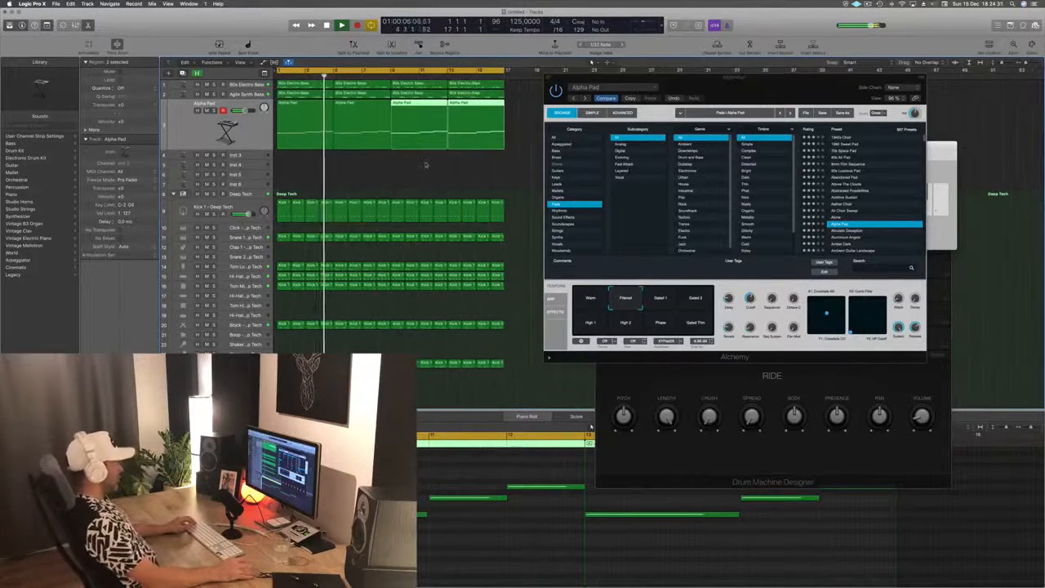
Enable the low-cut band in the Alpha Pad track's Channel EQ and raise its cutoff frequency.
left_click_drag(736, 87, 728, 82)
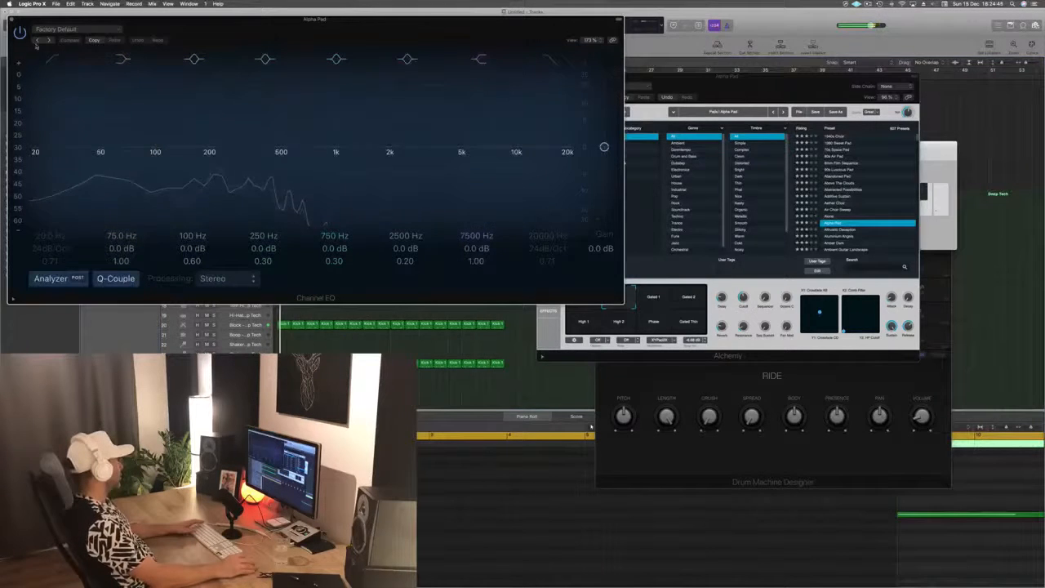
left_click(53, 59)
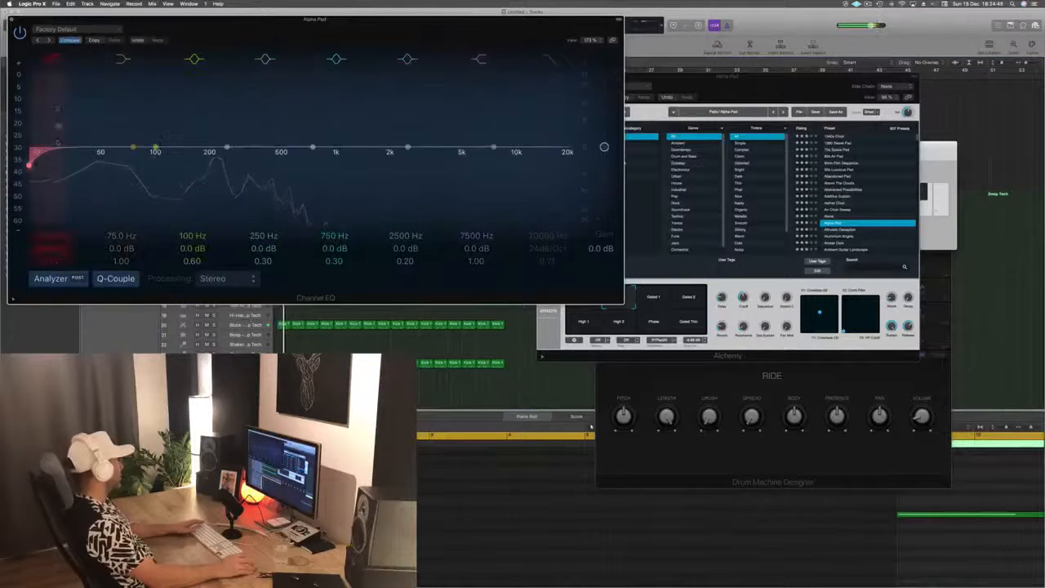
left_click_drag(57, 143, 132, 148)
left_click(12, 19)
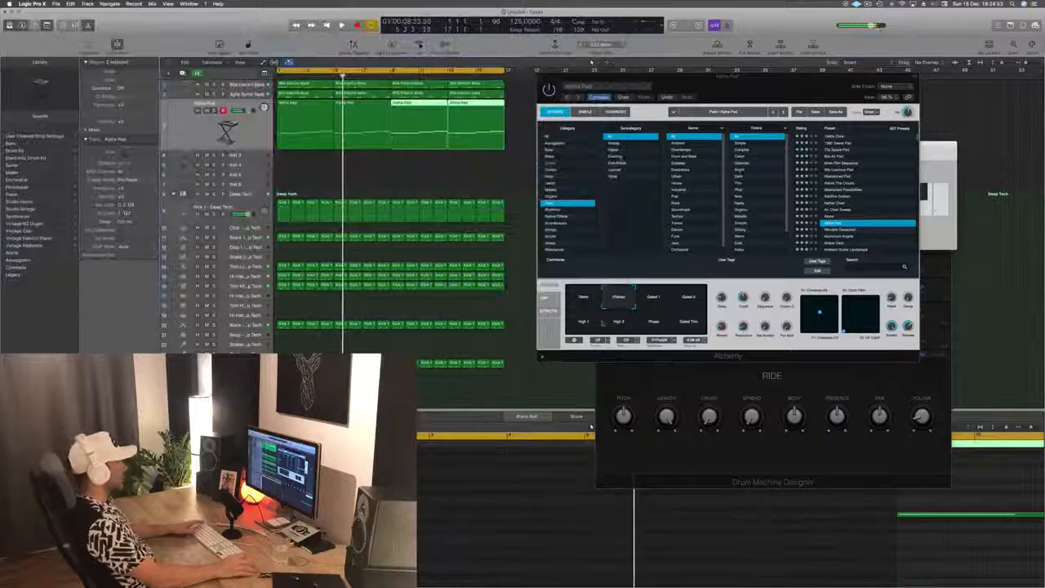
Try the Gated 1, Gated 2, High 1, High 2 and Phase variations of Alpha Pad against the loop.
key("space")
key("space")
left_click(654, 298)
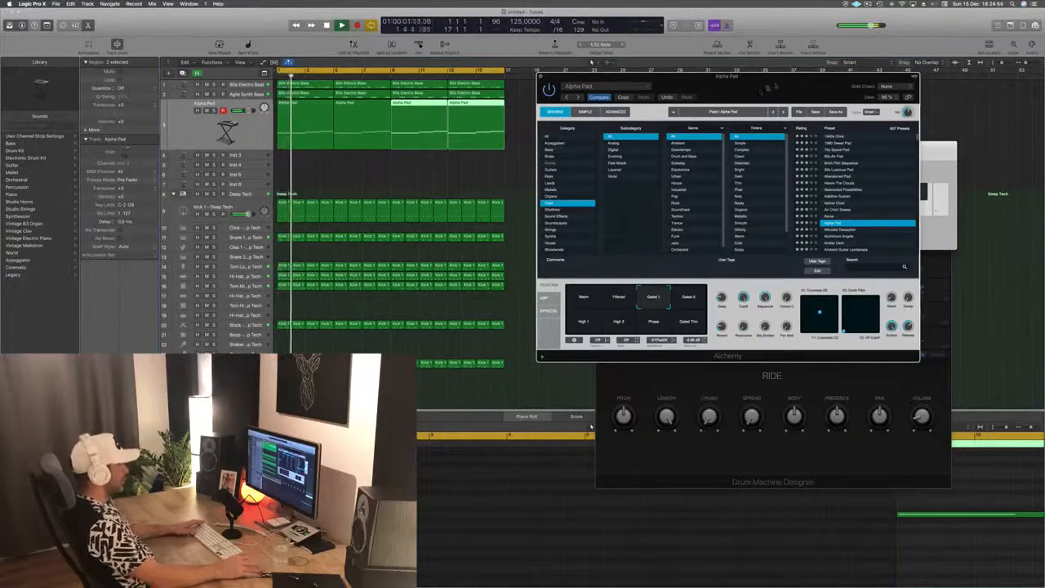
left_click_drag(776, 87, 683, 157)
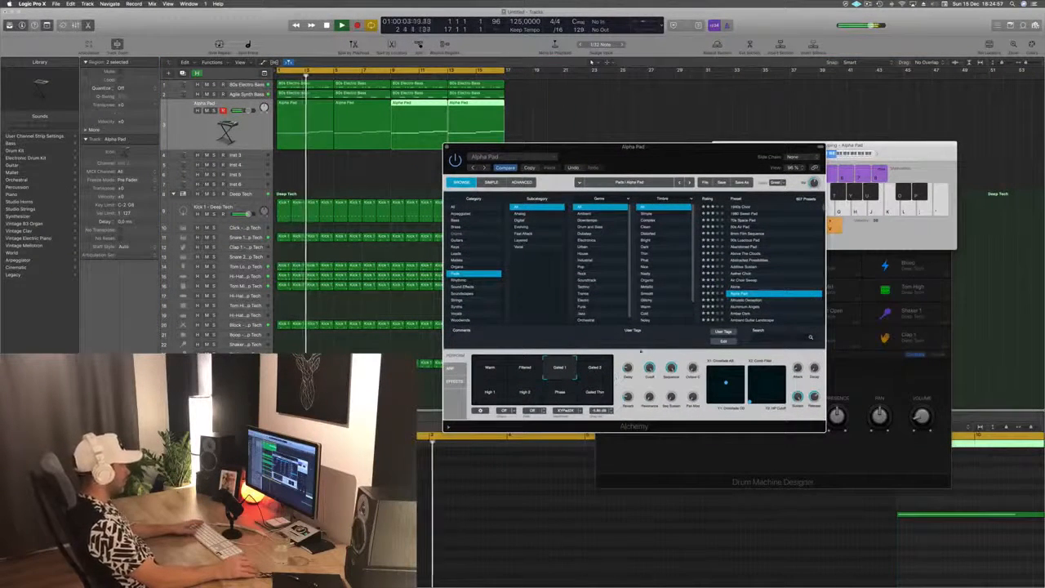
left_click(591, 371)
key("space")
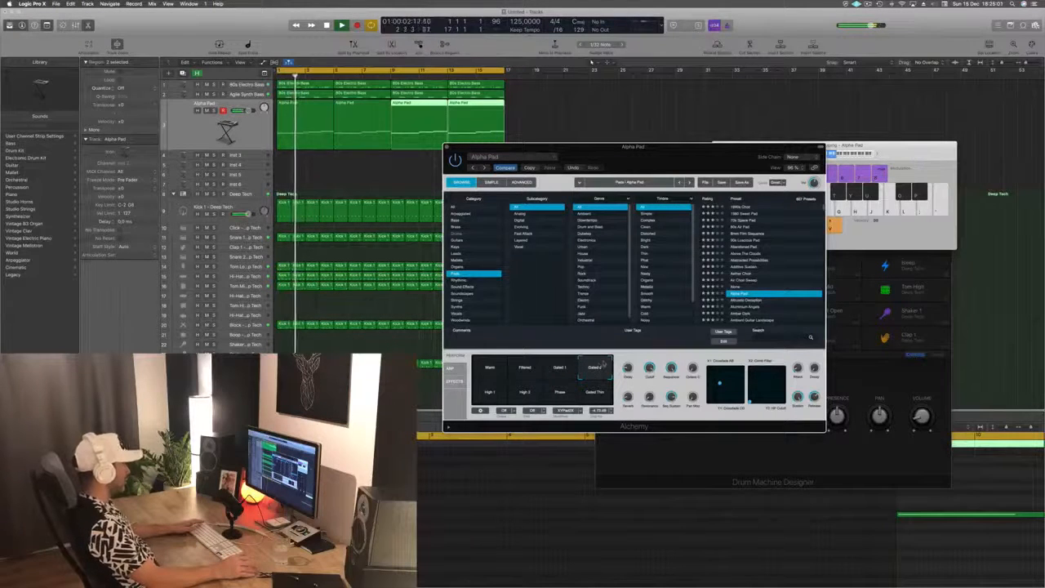
left_click(490, 392)
key("space")
key("space")
left_click(525, 392)
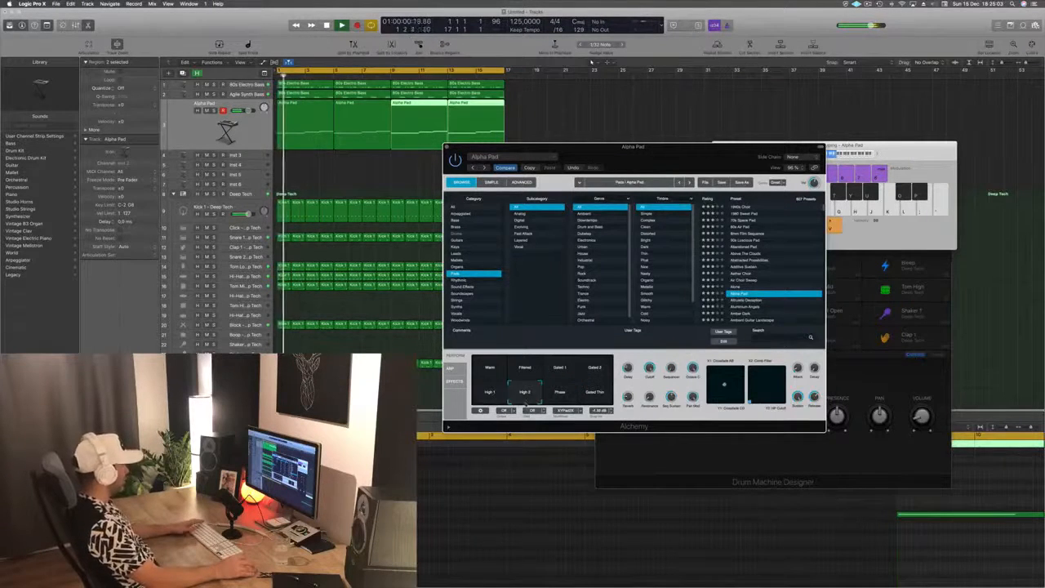
left_click(560, 393)
key("space")
key("space")
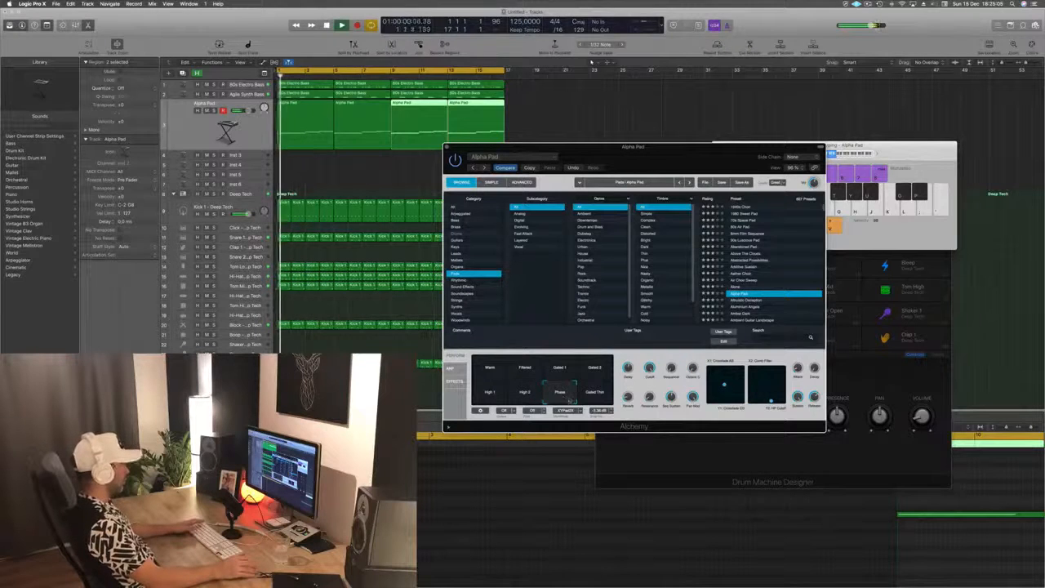
Choose the Warm variation of Alpha Pad, adjust its Cutoff while listening to the loop, and close the Alchemy window.
left_click(491, 368)
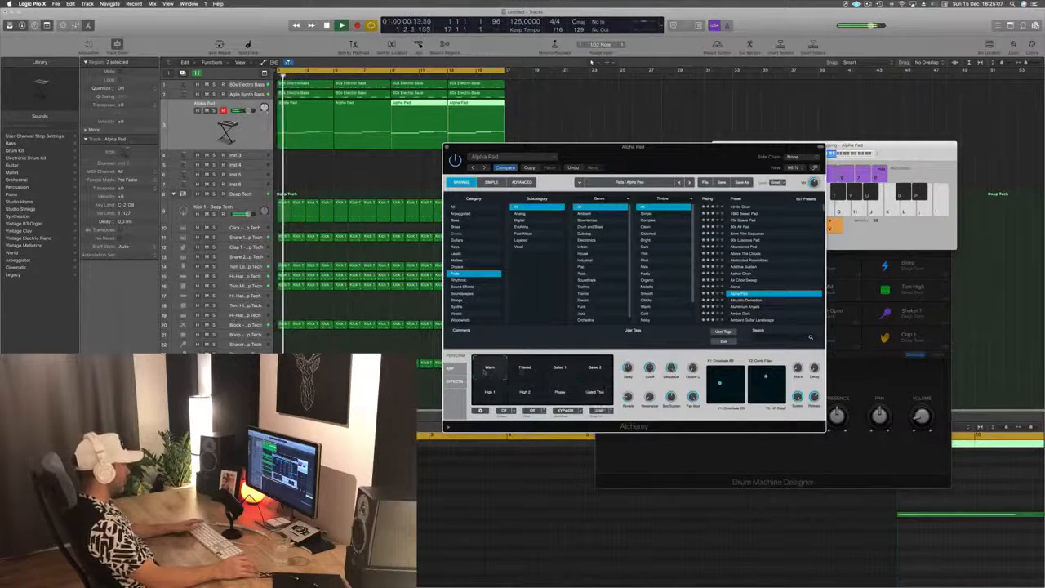
key("space")
key("space")
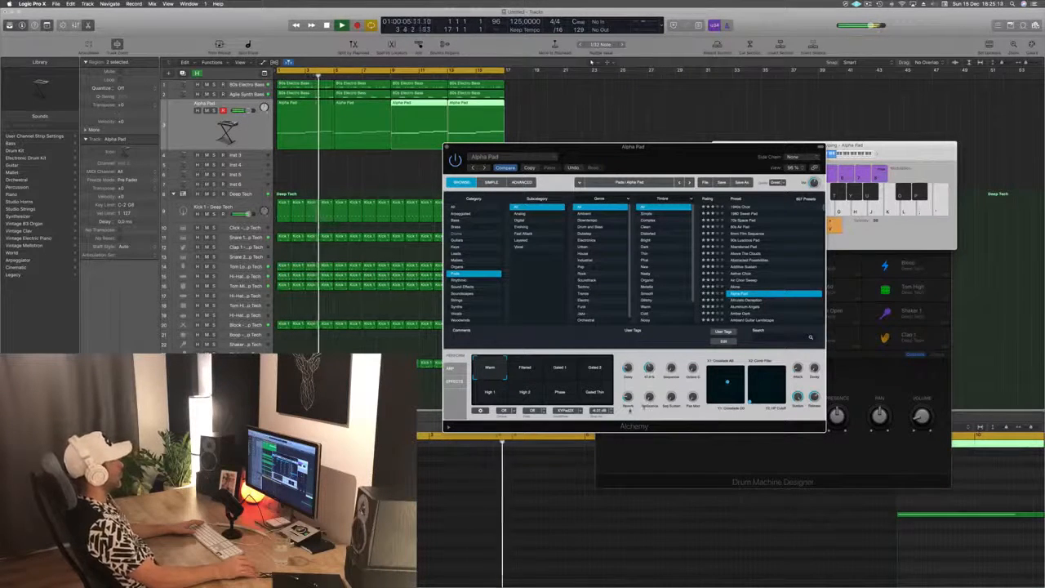
left_click_drag(663, 152, 768, 152)
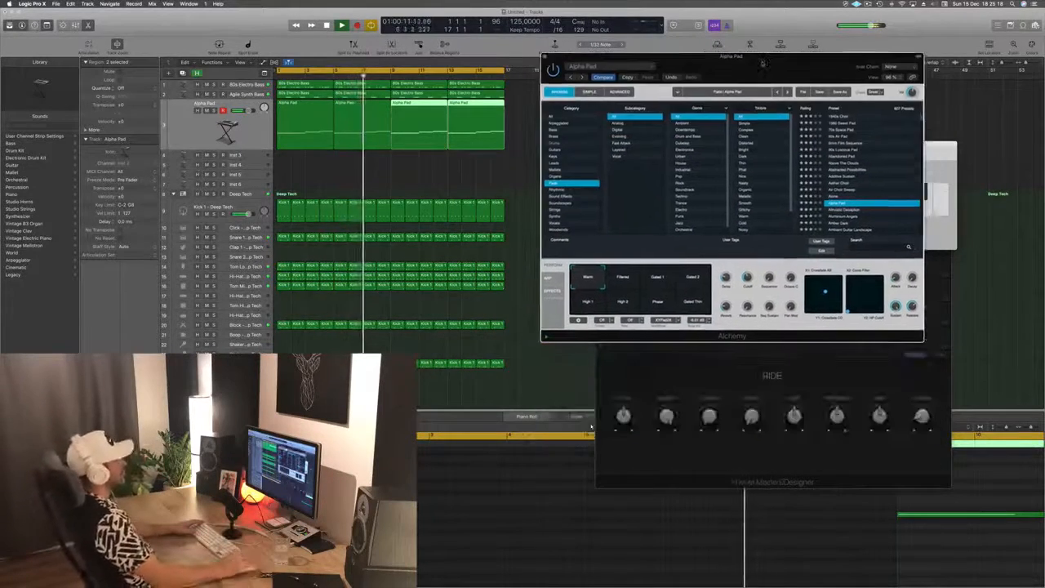
mouse_move(769, 152)
left_mouse_down()
mouse_move(709, 147)
mouse_move(758, 135)
left_mouse_up()
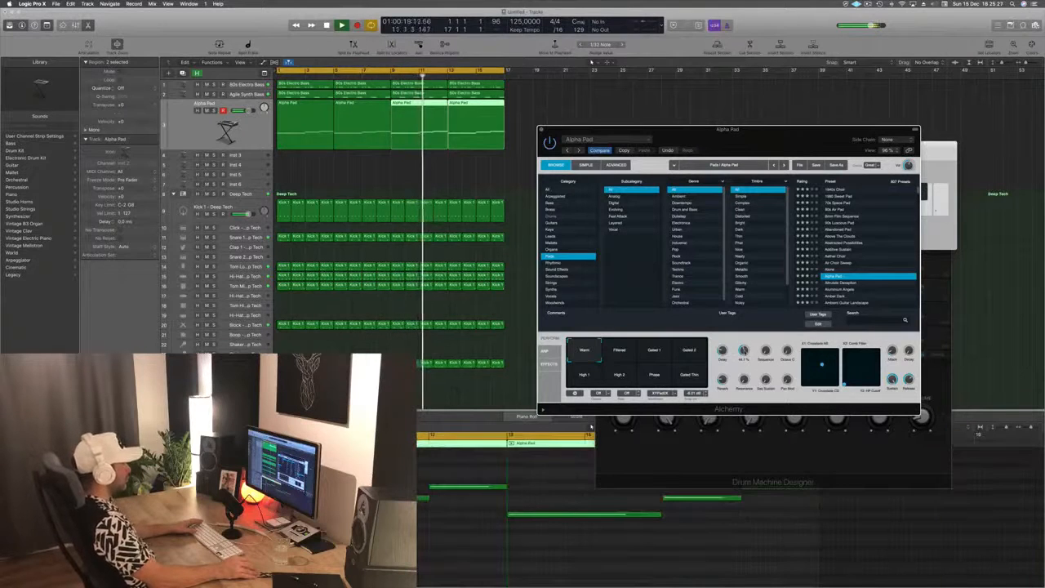
left_click_drag(781, 153, 700, 202)
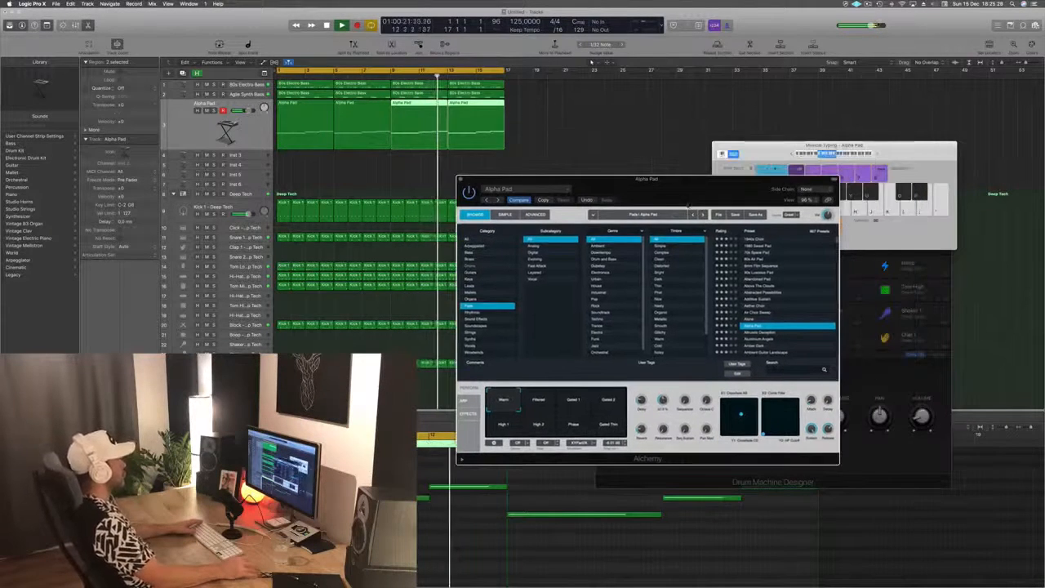
left_click(459, 178)
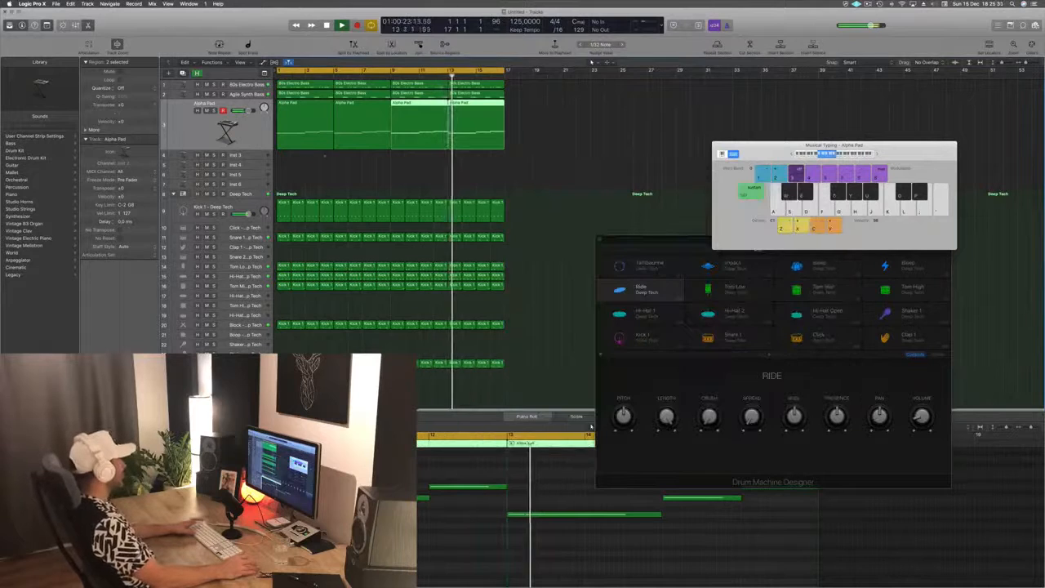
Duplicate the Alpha Pad track with its settings and copy all four pad regions onto the new track.
left_click(245, 135)
key("Return")
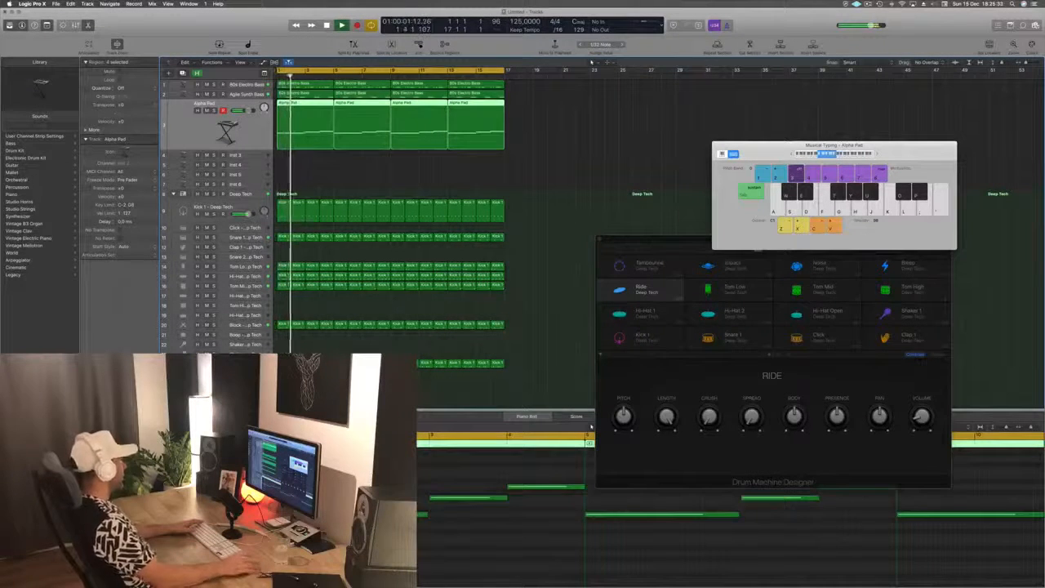
key("space")
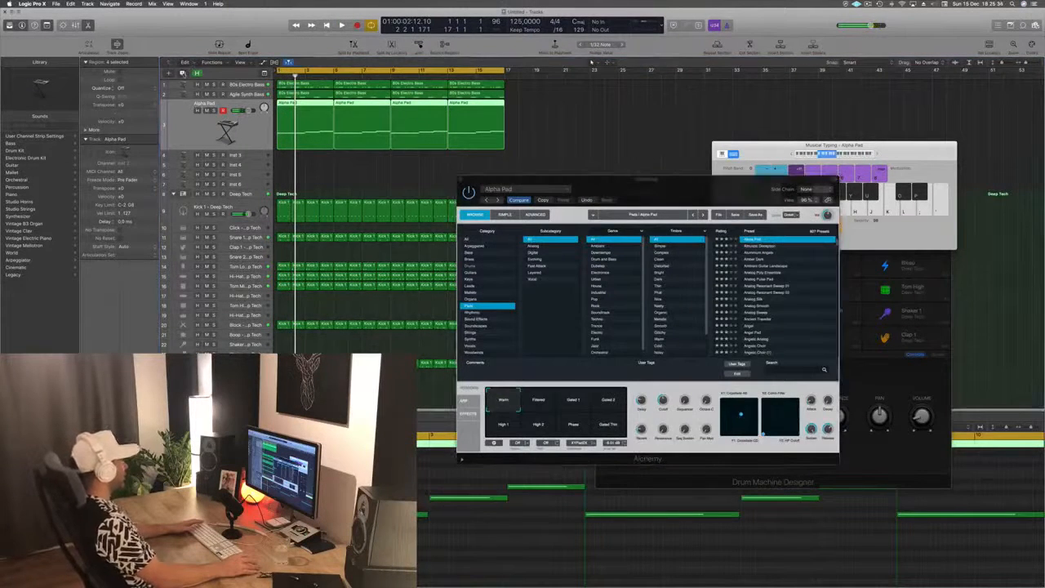
left_click(183, 73)
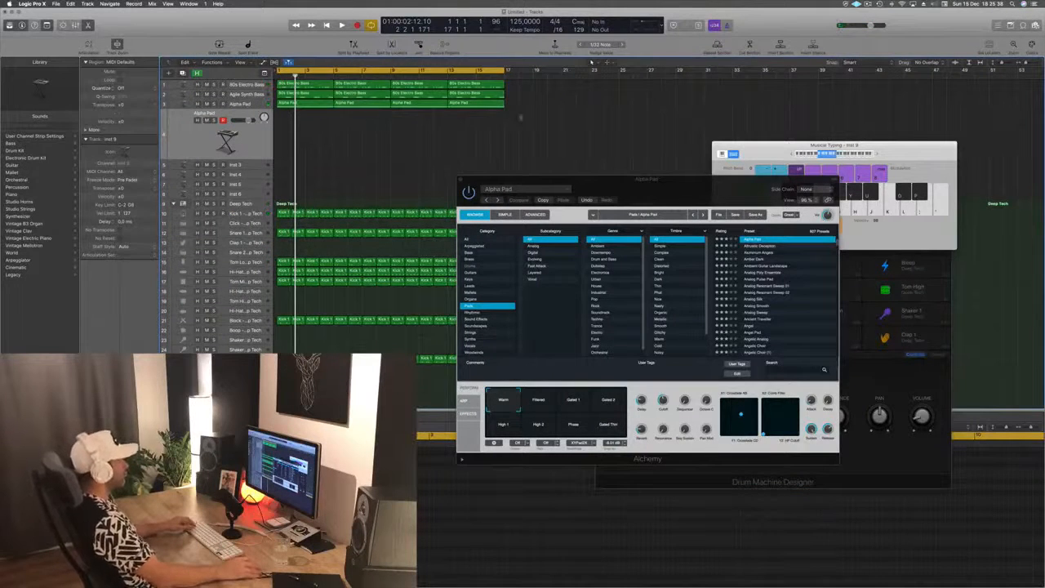
left_click_drag(361, 123, 285, 135)
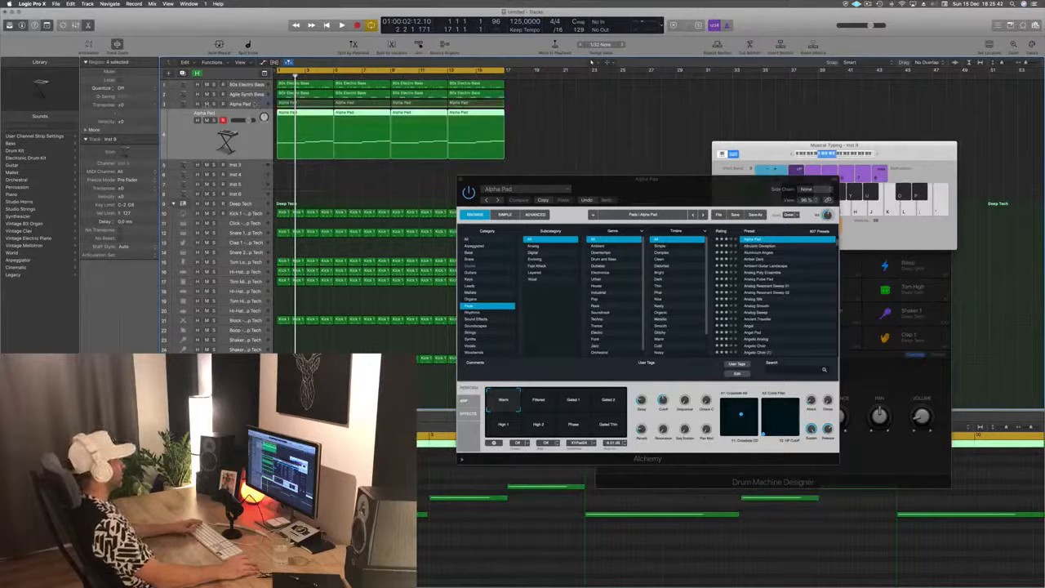
Mute the original Alpha Pad track and load the Amber Dark preset in Alchemy on the duplicate track.
key("Return")
key("space")
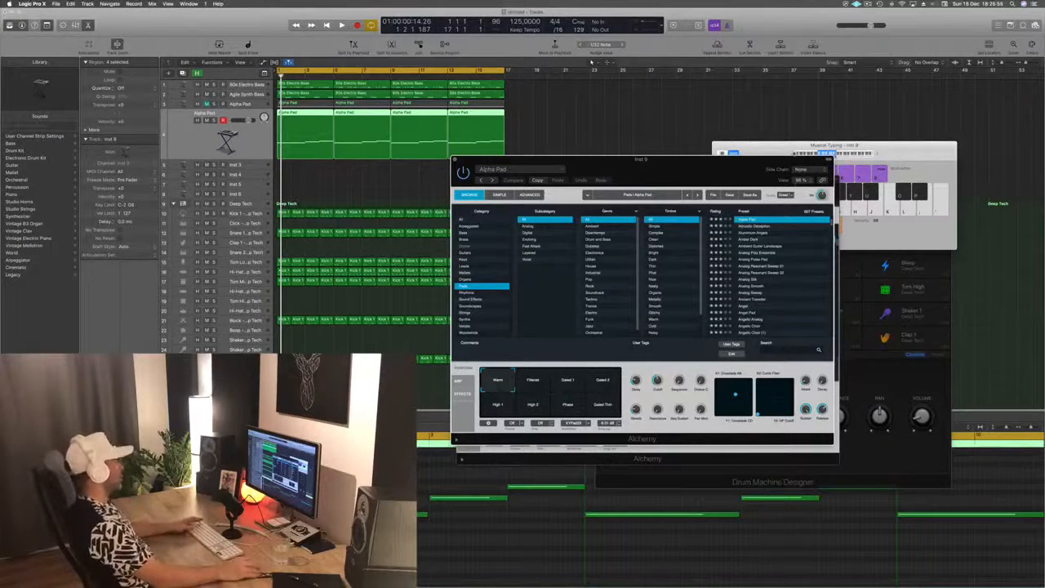
key("space")
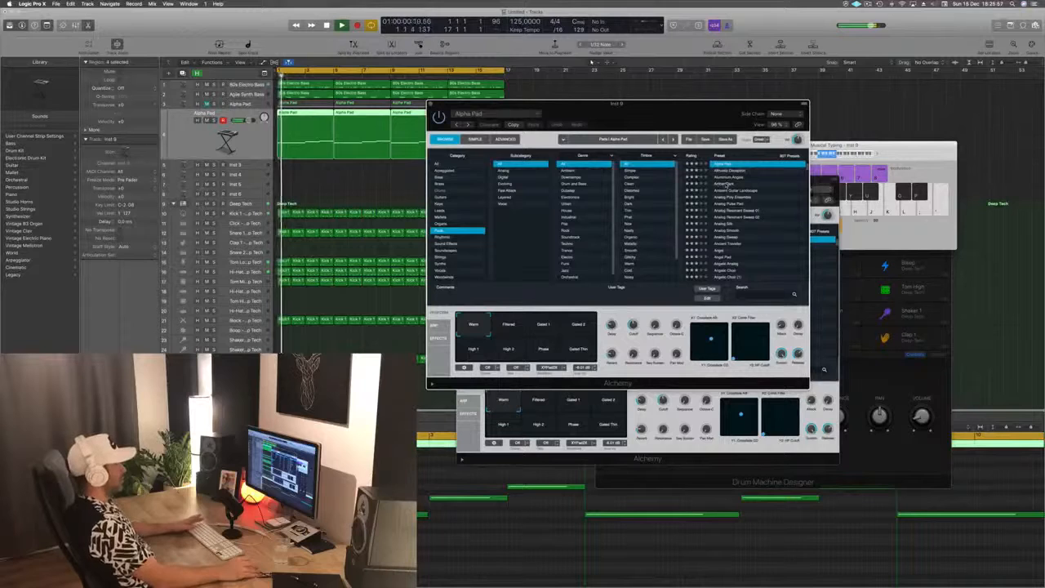
left_click(705, 182)
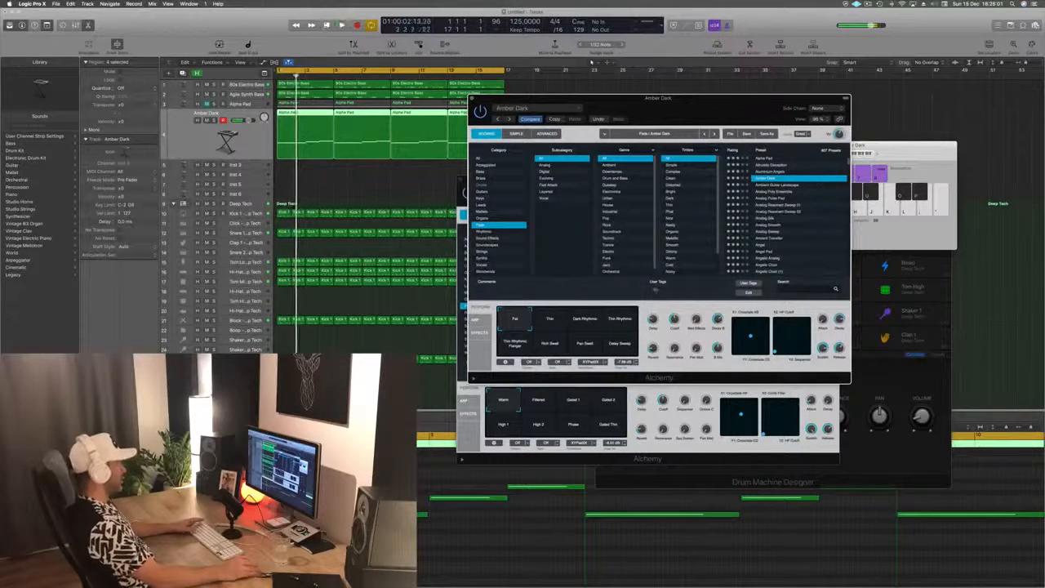
Try Amber Dark's Dark Rhythmic, Thin Rhythmic, Thin Rhythmic Flanger, Pan Swell and Delay Sweep variations over the loop.
left_click(561, 323)
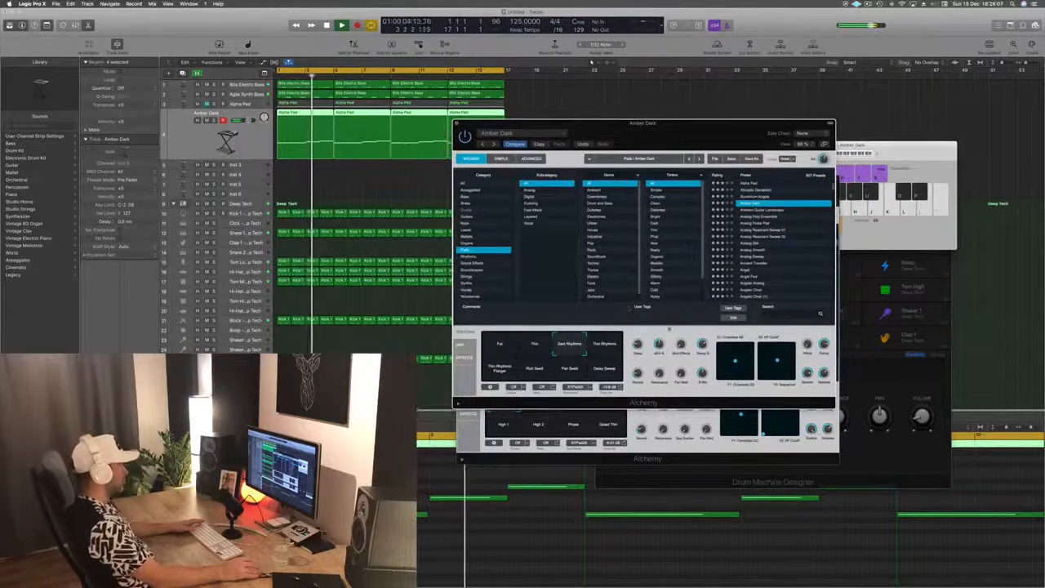
left_click(606, 344)
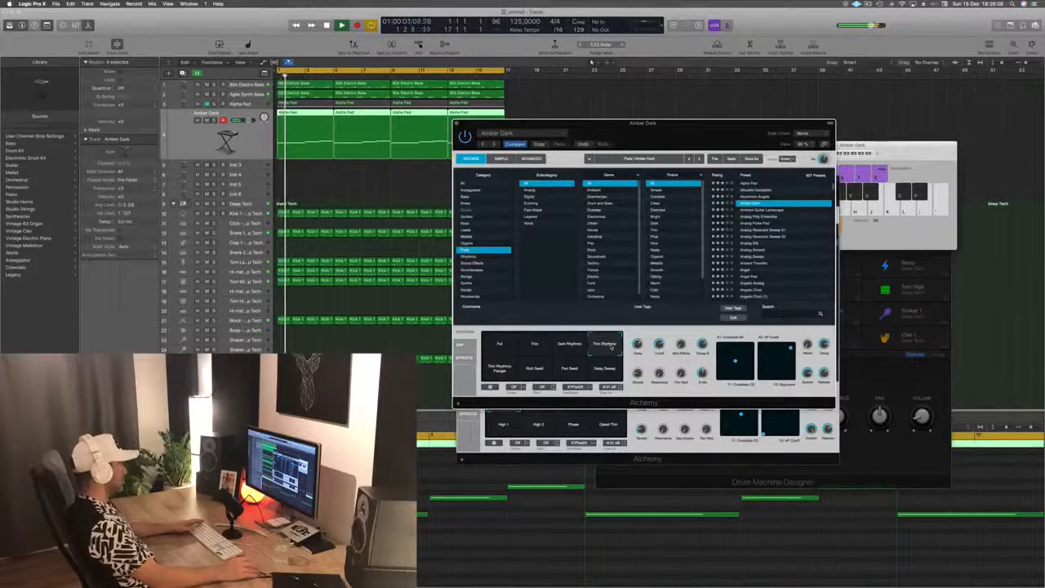
left_click(500, 370)
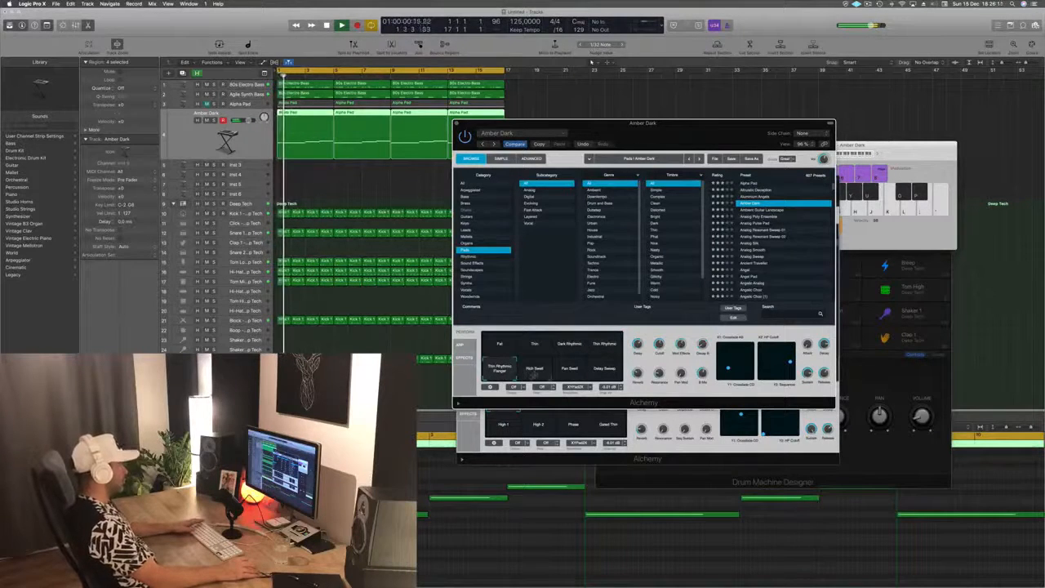
left_click(572, 371)
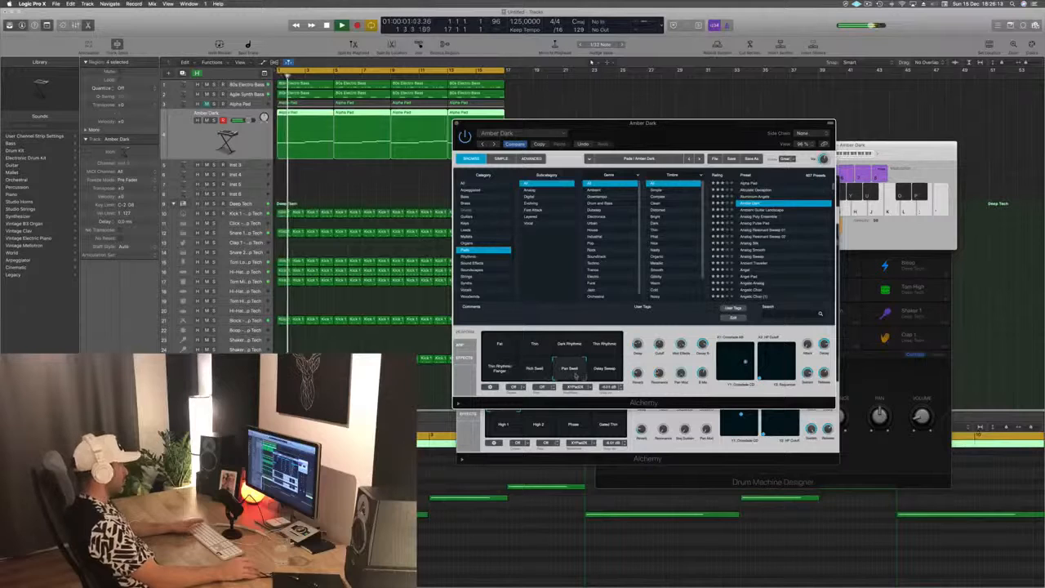
left_click(605, 370)
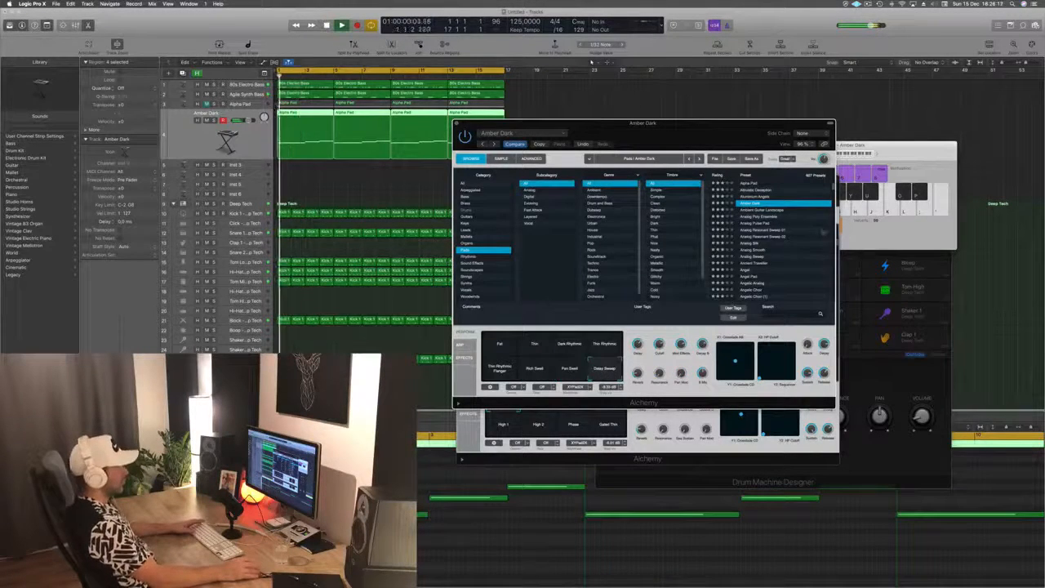
Try the Ambient Guitar Landscape preset and load Analog Poly Ensemble on the duplicate pad track.
left_click(760, 210)
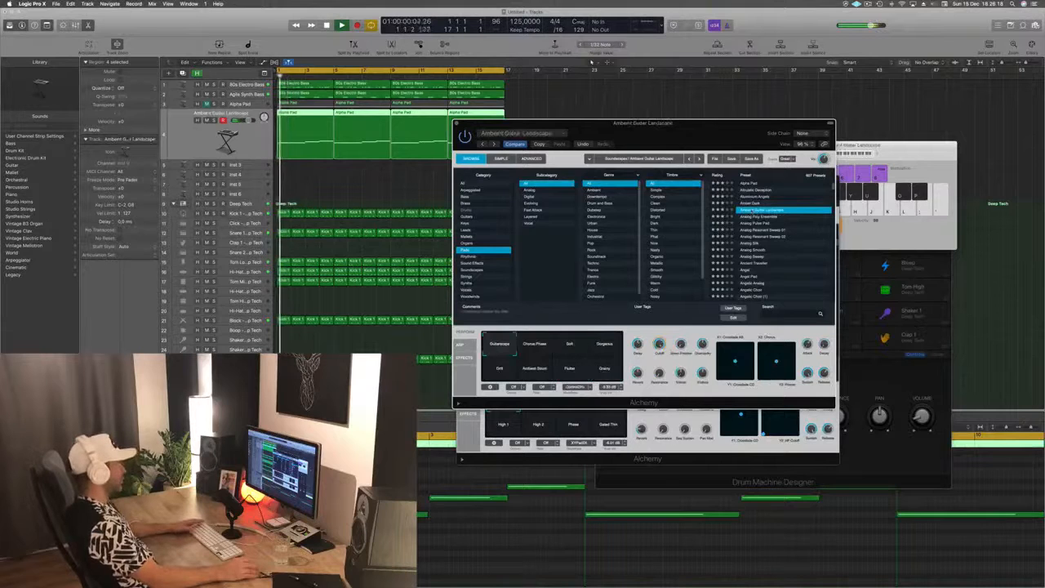
left_click(755, 217)
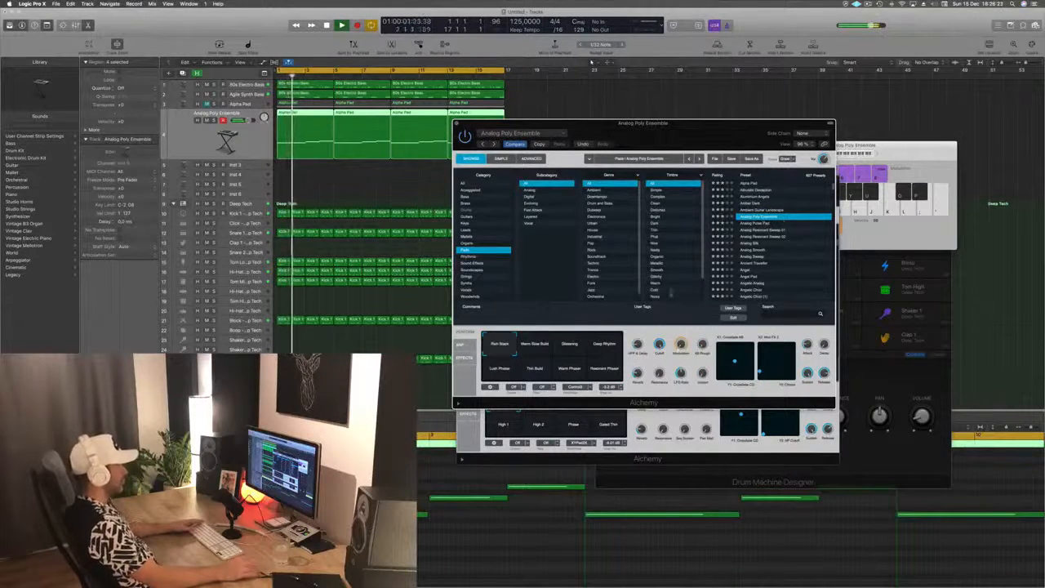
Try Analog Poly Ensemble's Warm Slow Build, Glistening and Deep Rhythm variations over the loop.
left_click(541, 351)
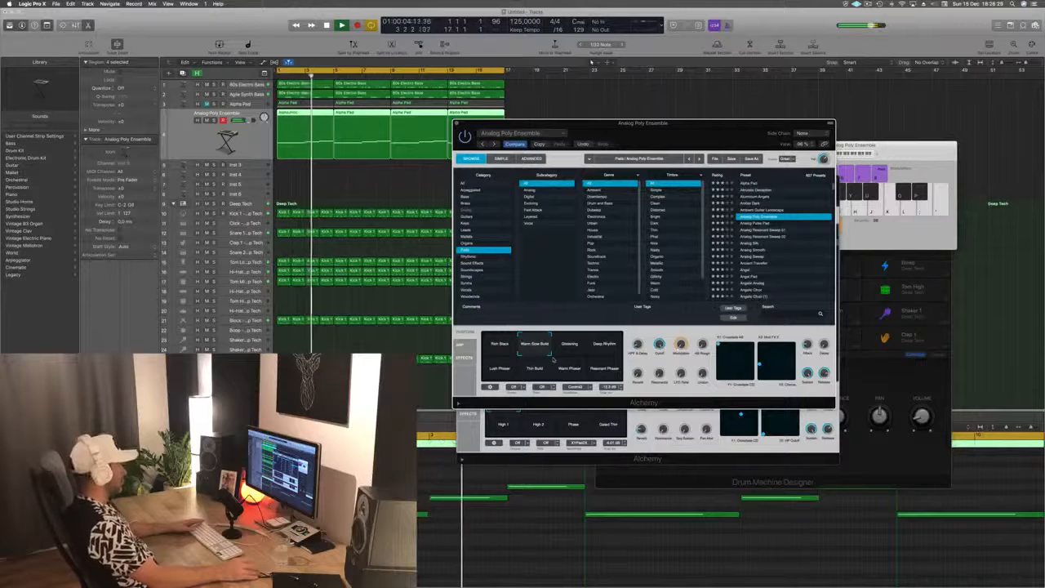
left_click(583, 349)
left_click(605, 349)
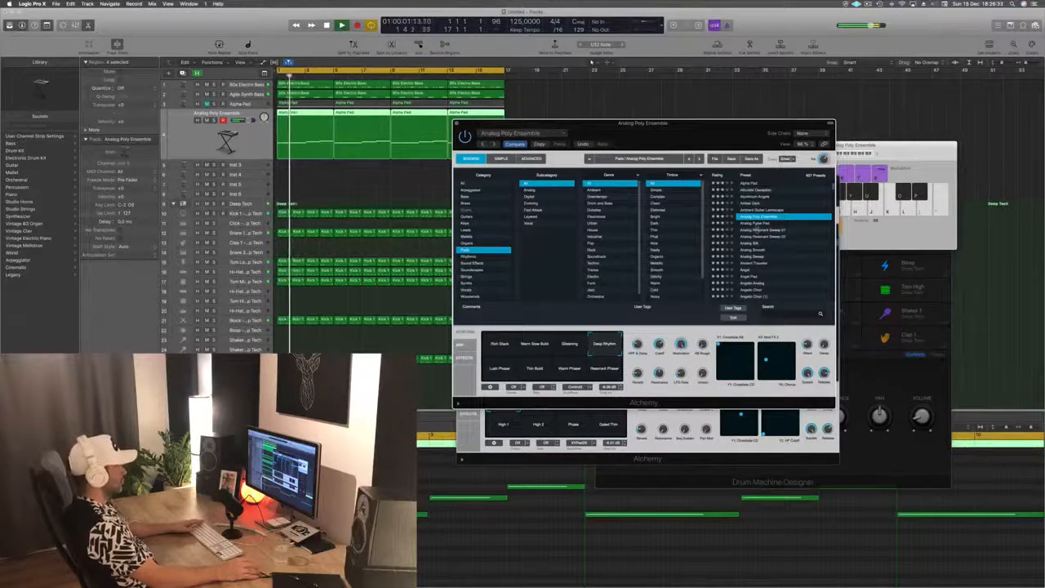
Try the Analog Pulse Pad, Analog Resonant Sweep 01 and Analog Silk presets on the duplicate pad track.
left_click(755, 223)
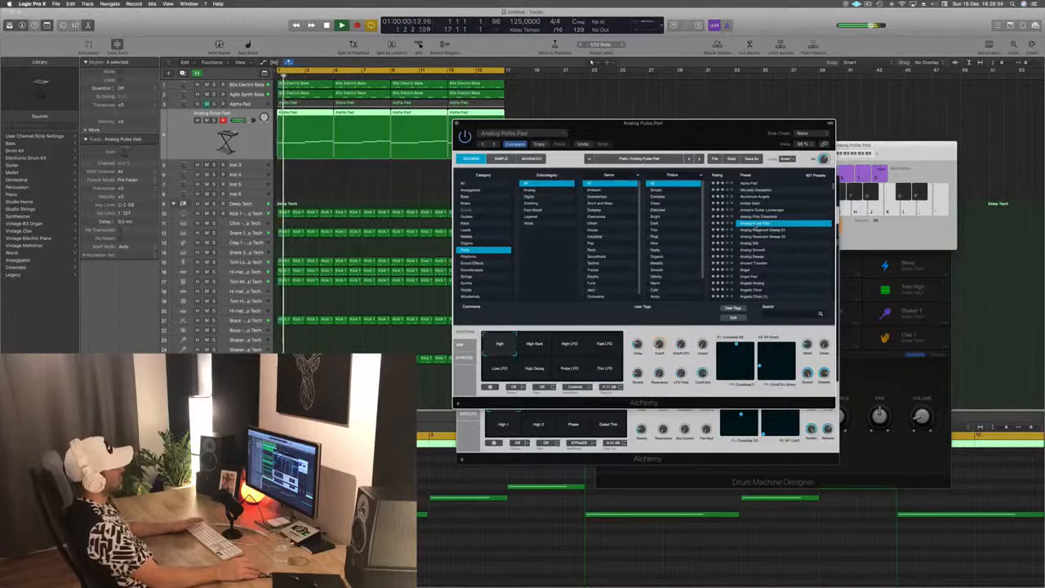
left_click(757, 230)
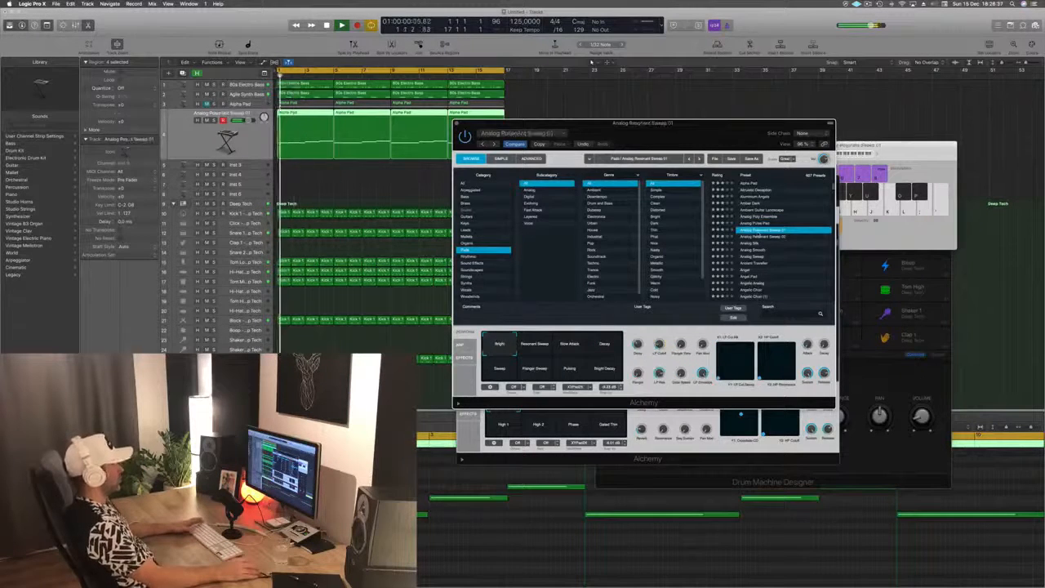
left_click(755, 244)
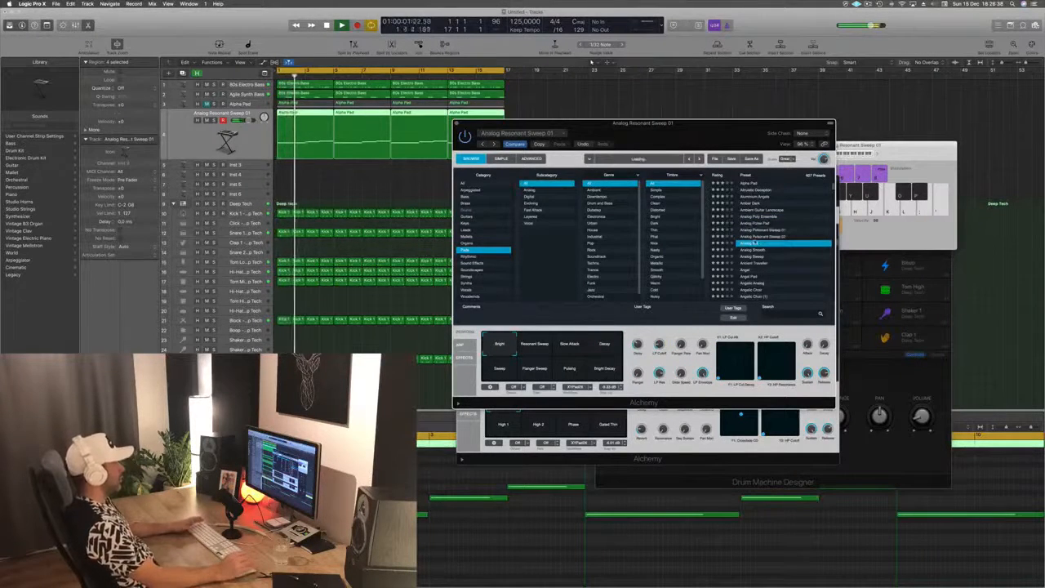
scroll(771, 255, "down", 3)
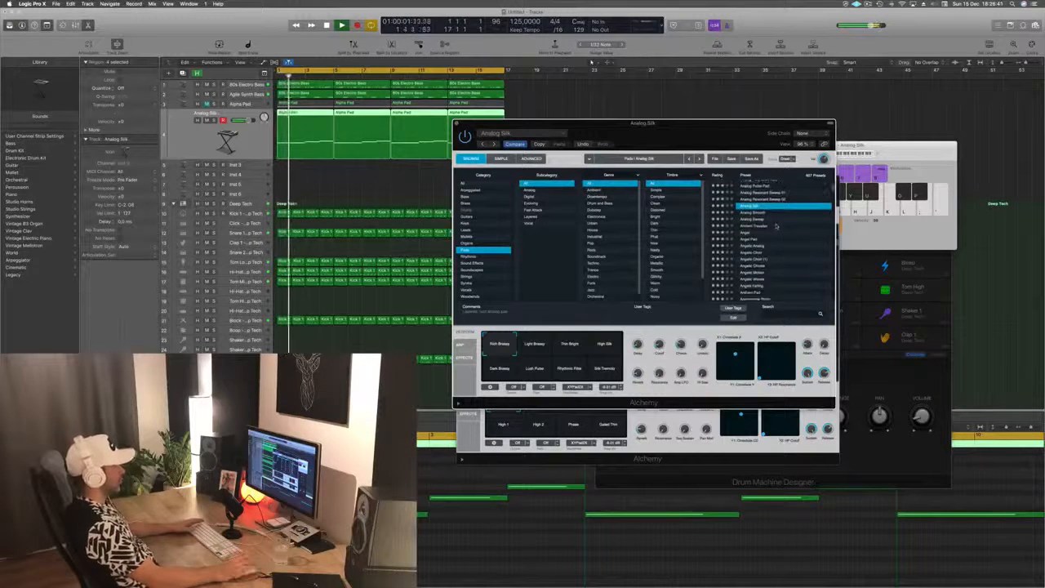
Load the Ancient Traveller preset on the duplicate pad track and lower the track's volume slightly.
left_click(764, 228)
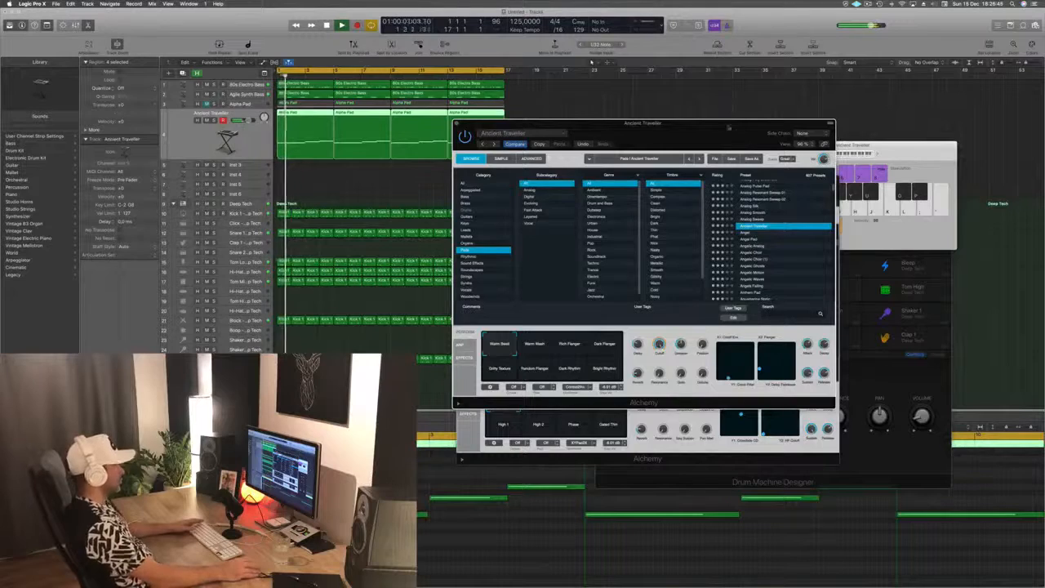
left_click_drag(728, 127, 723, 160)
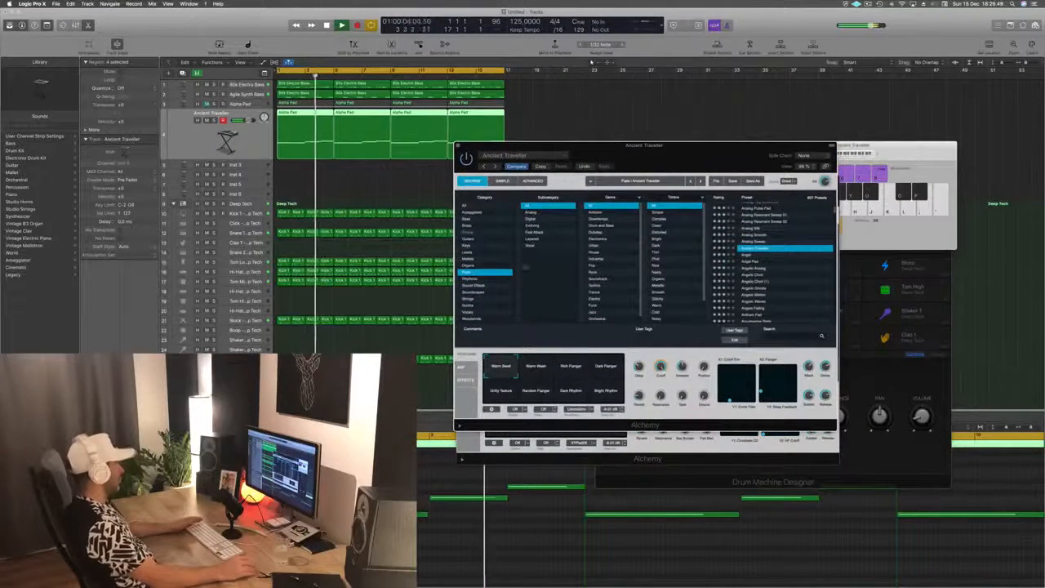
left_click_drag(249, 120, 246, 120)
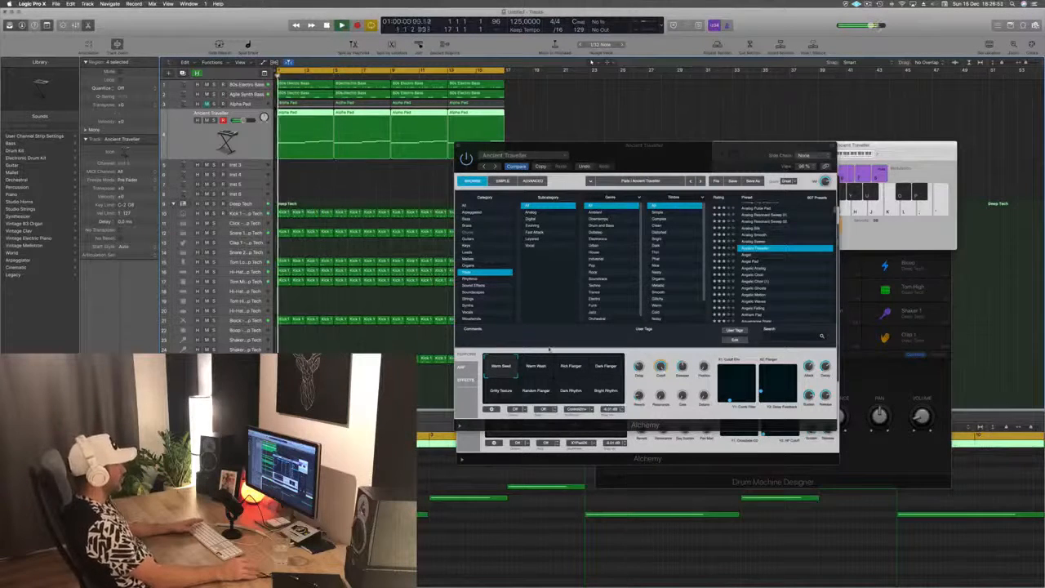
Try Ancient Traveller's Warm Wash, Dark Flanger, Gritty Texture, Random Flanger and Dark Rhythm variations, and return to its first variation.
left_click(534, 368)
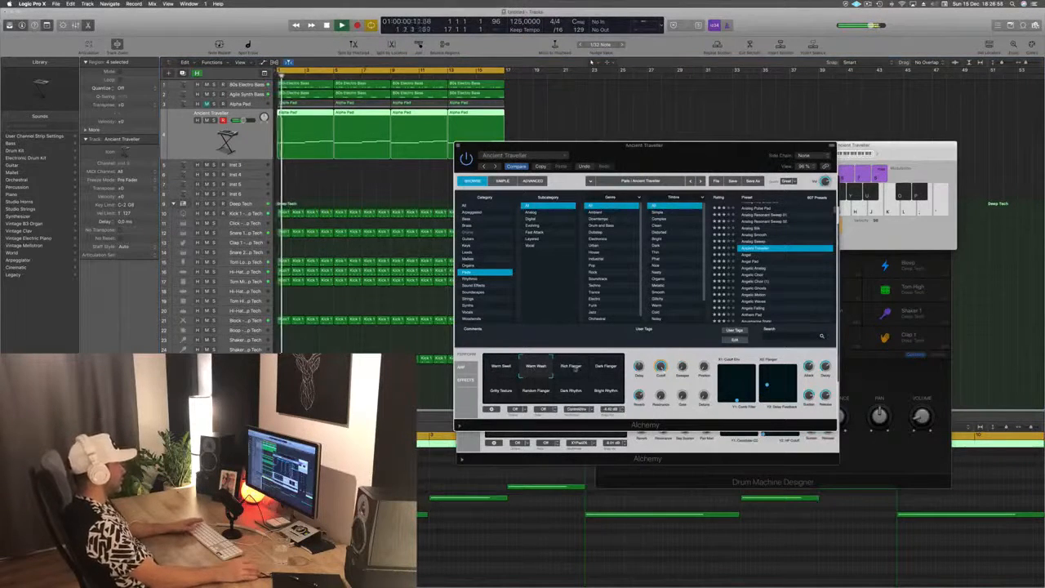
left_click(608, 371)
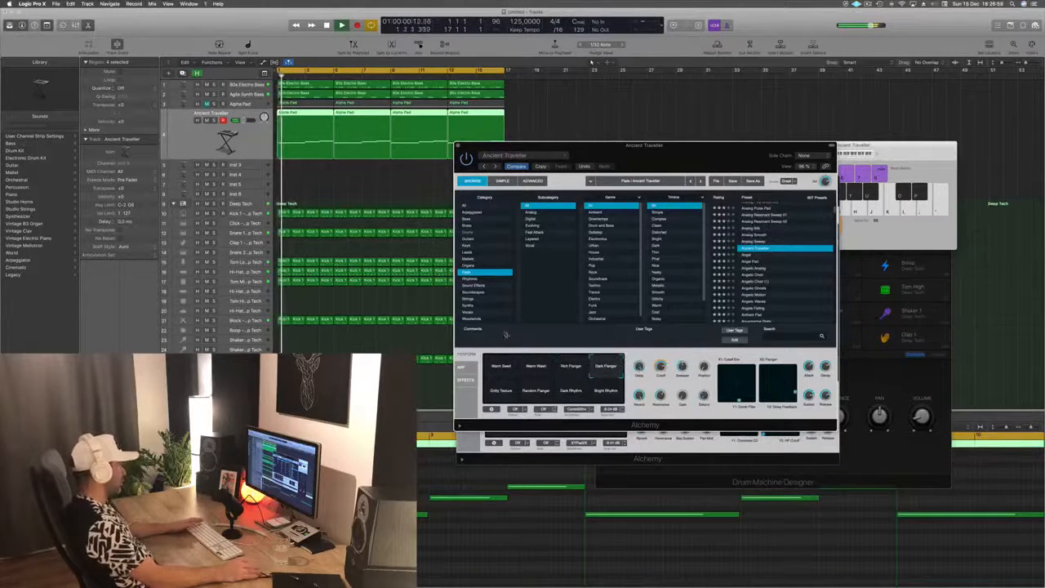
left_click(498, 392)
key("space")
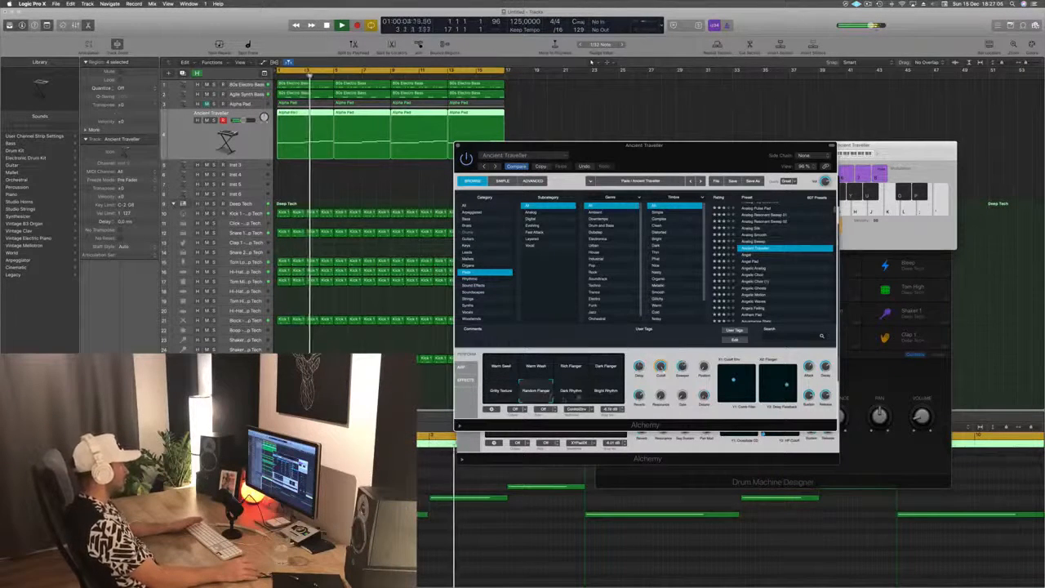
left_click(572, 391)
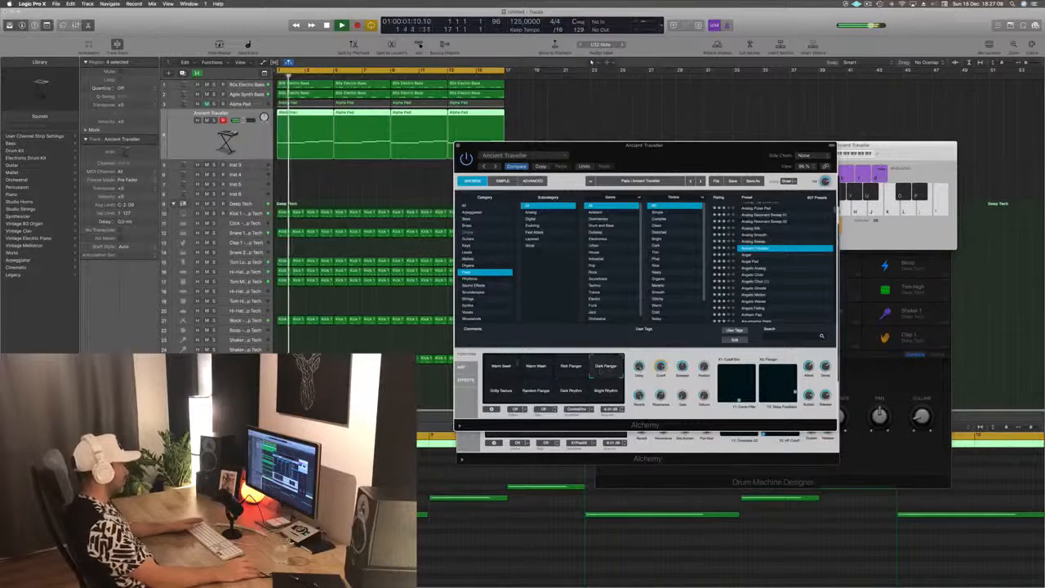
left_click(501, 366)
left_click_drag(706, 155, 687, 155)
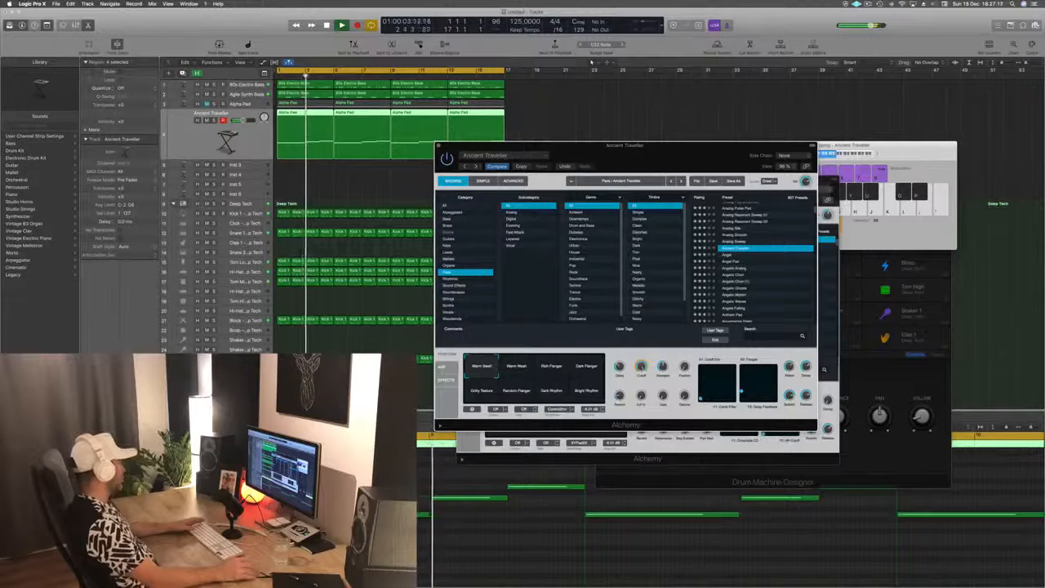
left_click(432, 513)
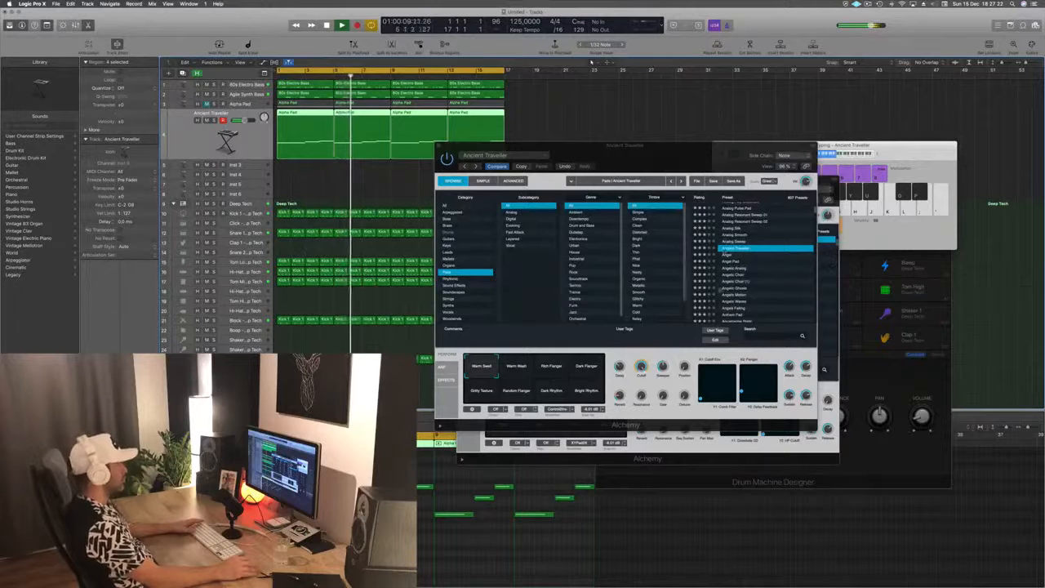
Try the Angelic Waves and Aquamarine Static presets, including Aquamarine Static's Resonant Filter Mod variation.
scroll(782, 286, "down", 4)
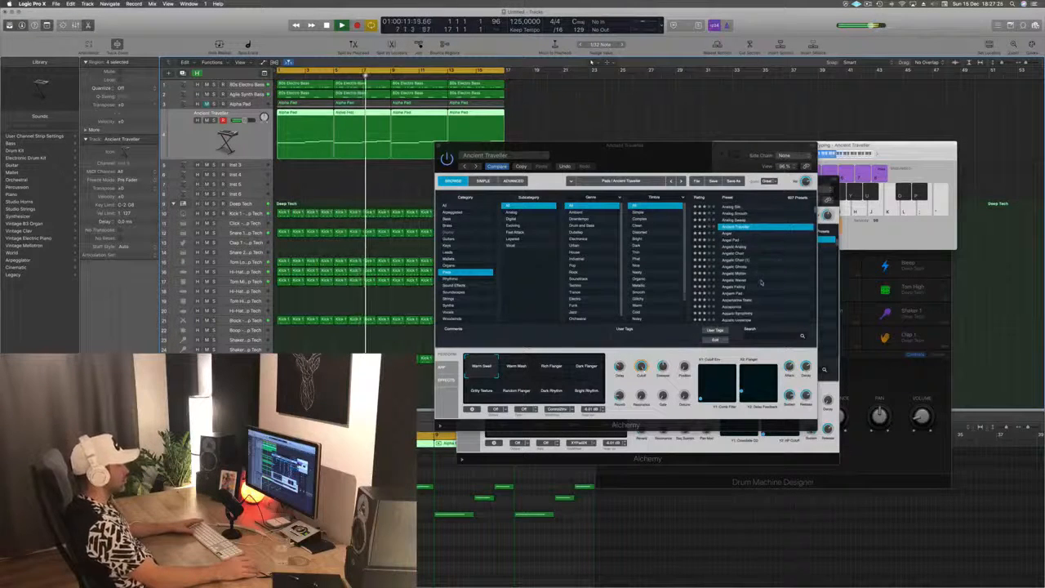
left_click(737, 244)
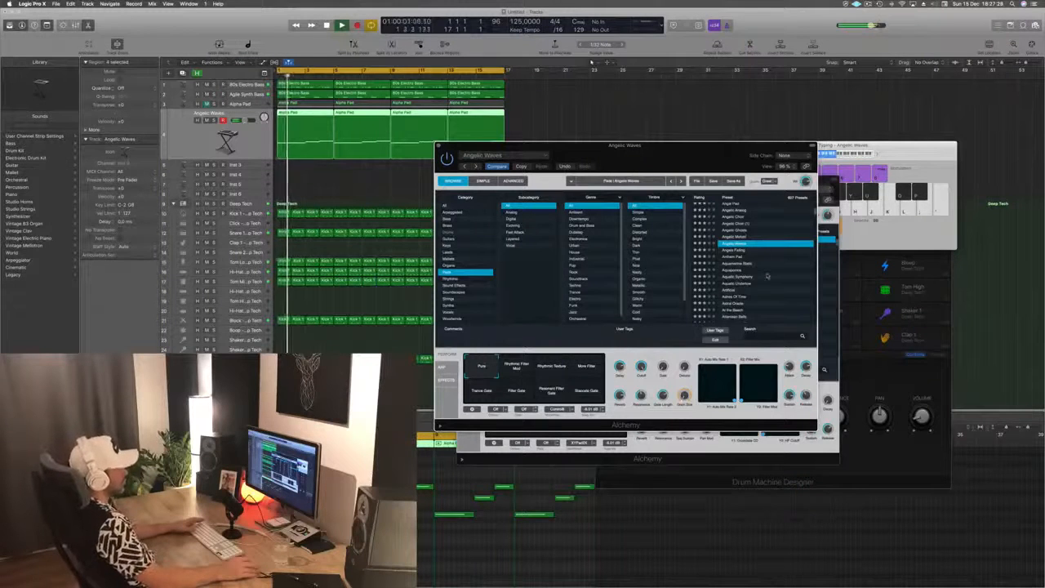
scroll(768, 277, "down", 2)
left_click(745, 236)
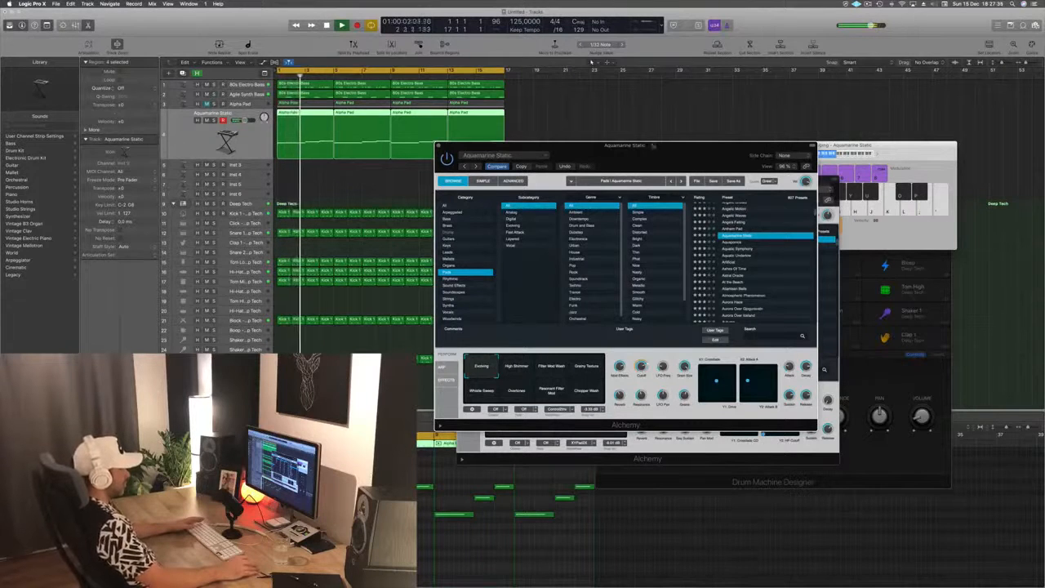
left_click_drag(654, 147, 729, 124)
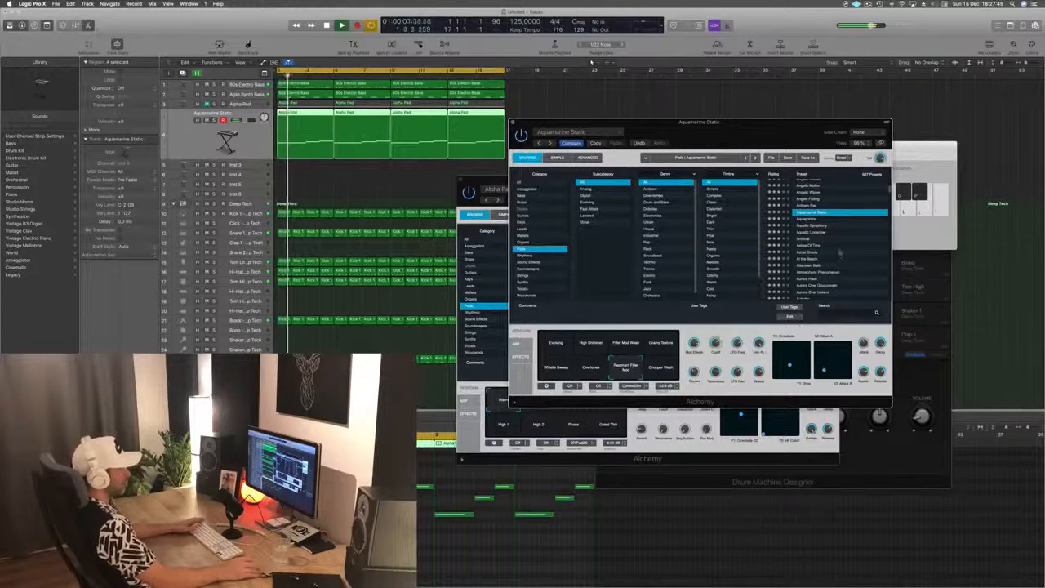
Try the At the Beach and Atlantean Bells presets on the duplicate pad track.
scroll(840, 253, "down", 2)
left_click(809, 243)
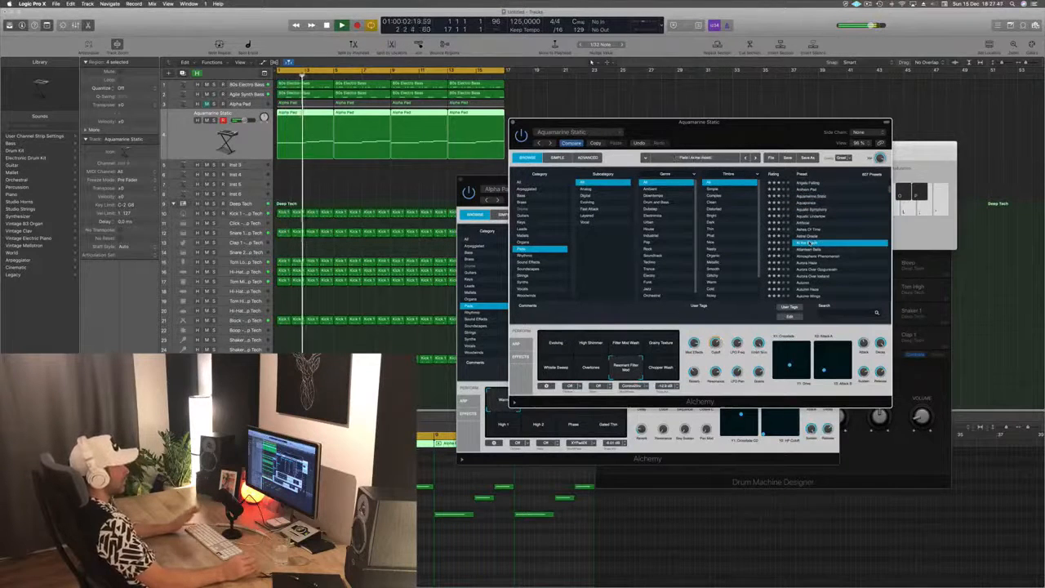
key("Return")
scroll(837, 228, "down", 5)
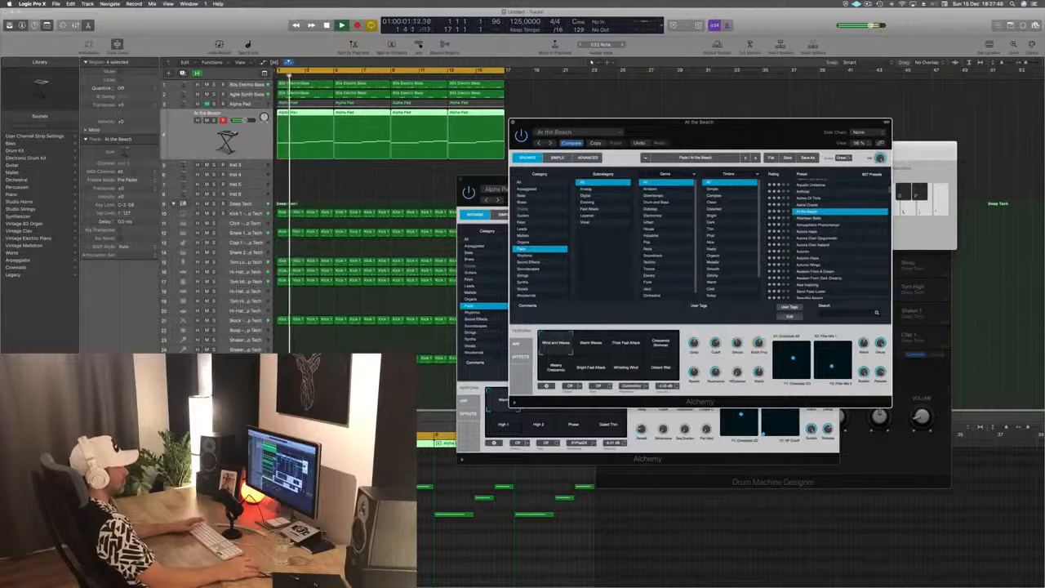
left_click(800, 218)
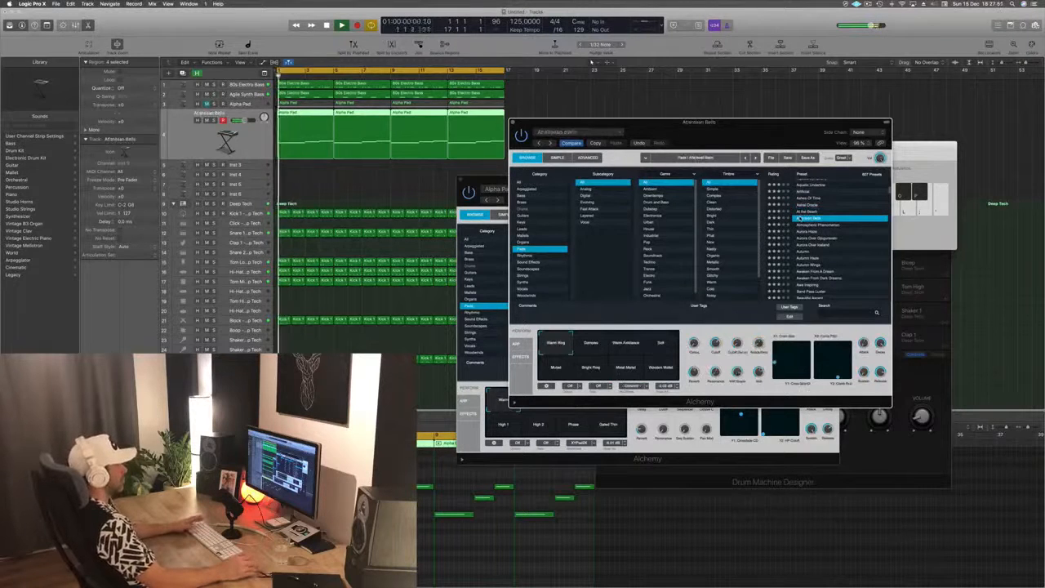
Try Atlantean Bells' Damped, Soft and Wooden Mallet variations over the loop.
left_click_drag(798, 135, 876, 82)
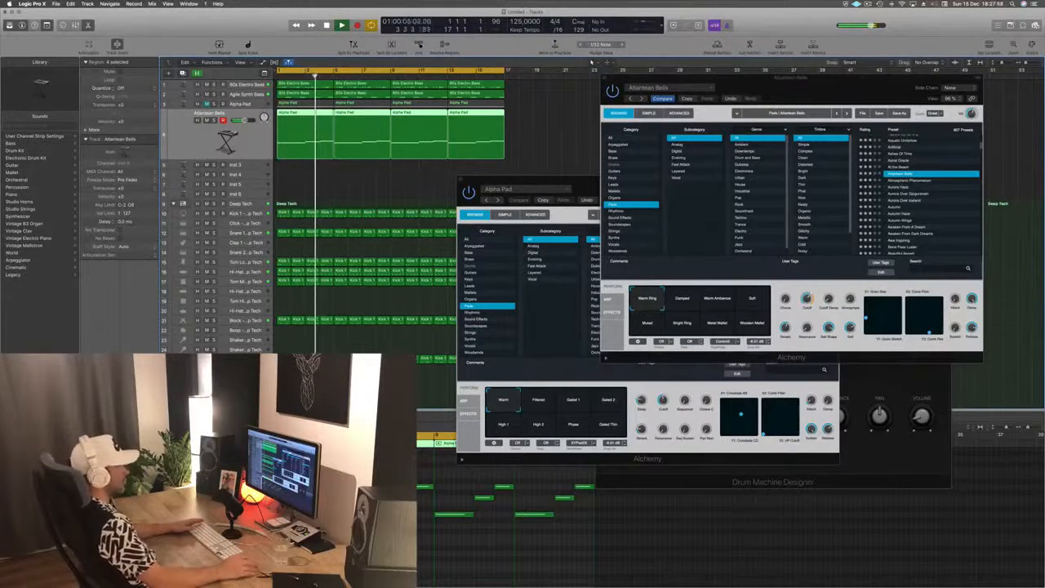
left_click(679, 305)
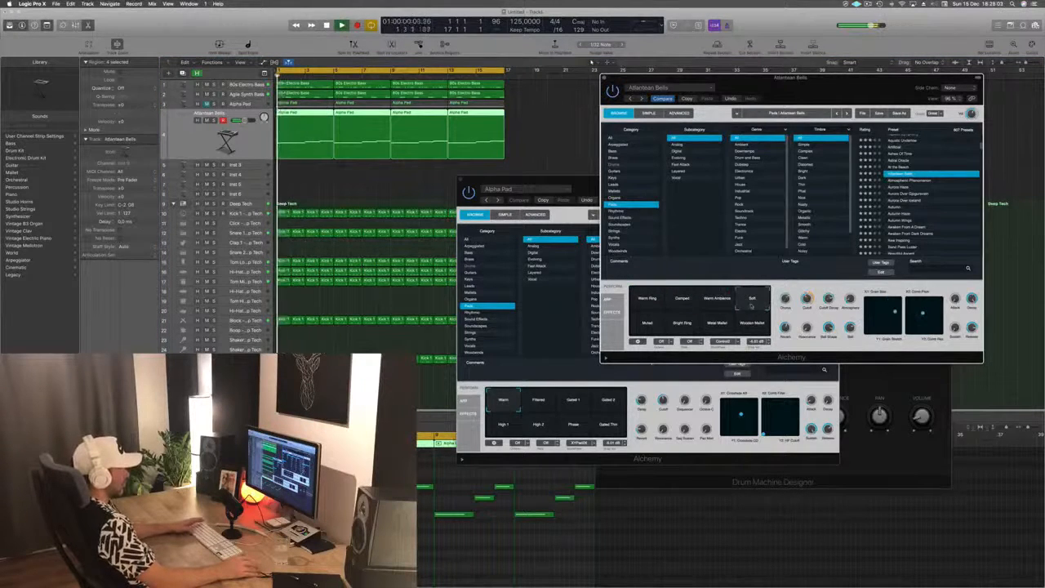
key("space")
left_click(681, 325)
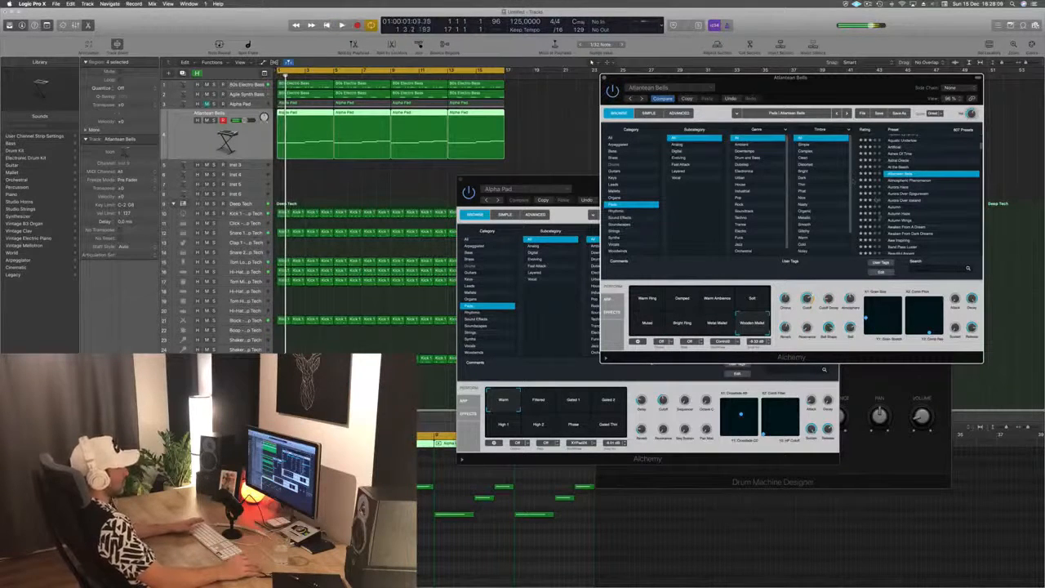
Load the Aurora Haze preset, try its other variations such as Panner, Warm Voices and Thin Phasing Sweep, and settle on Rich Voices.
left_click(898, 187)
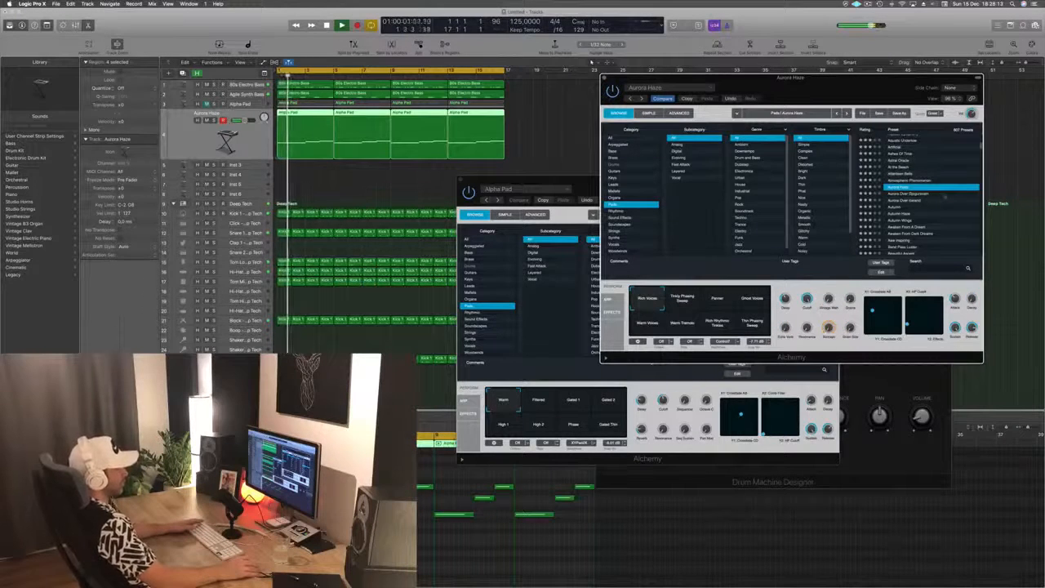
left_click_drag(852, 97, 794, 111)
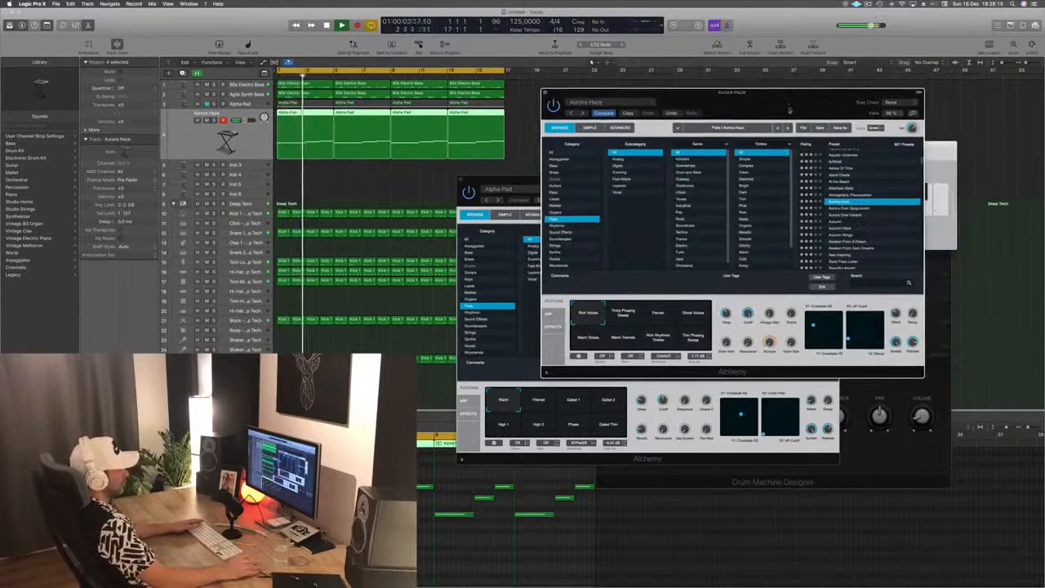
left_click(625, 315)
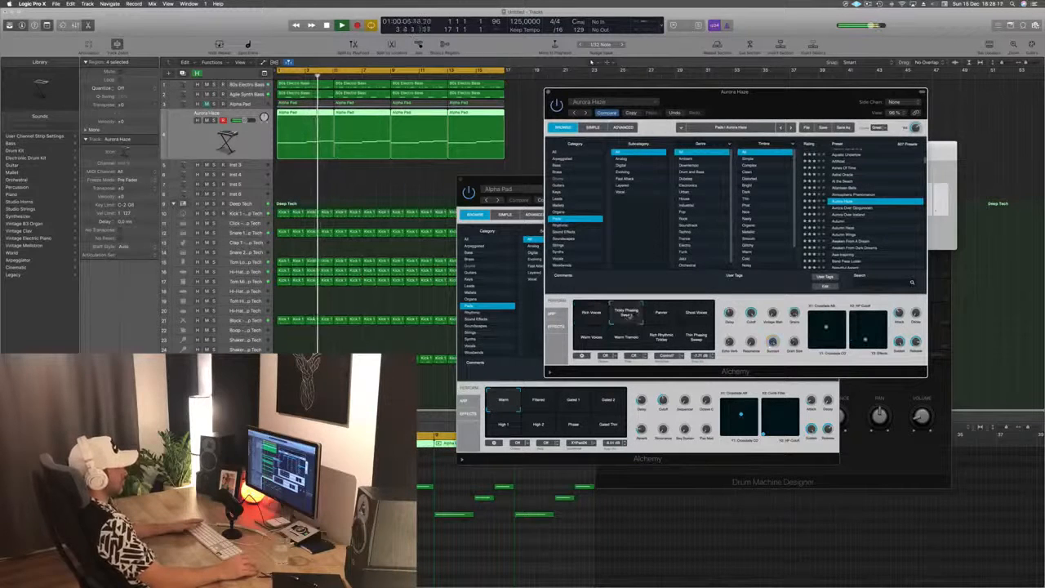
left_click(670, 317)
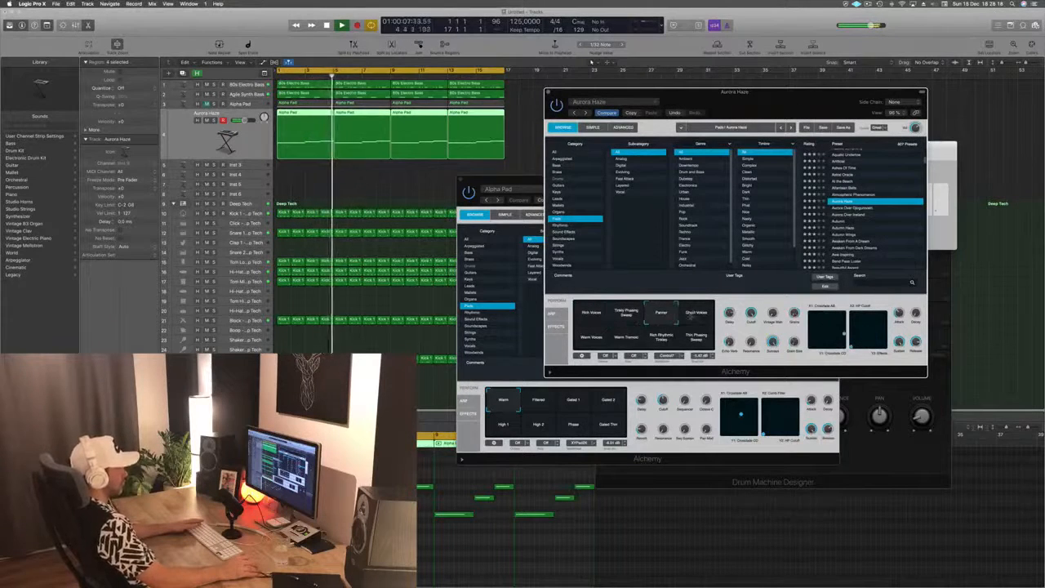
left_click(699, 316)
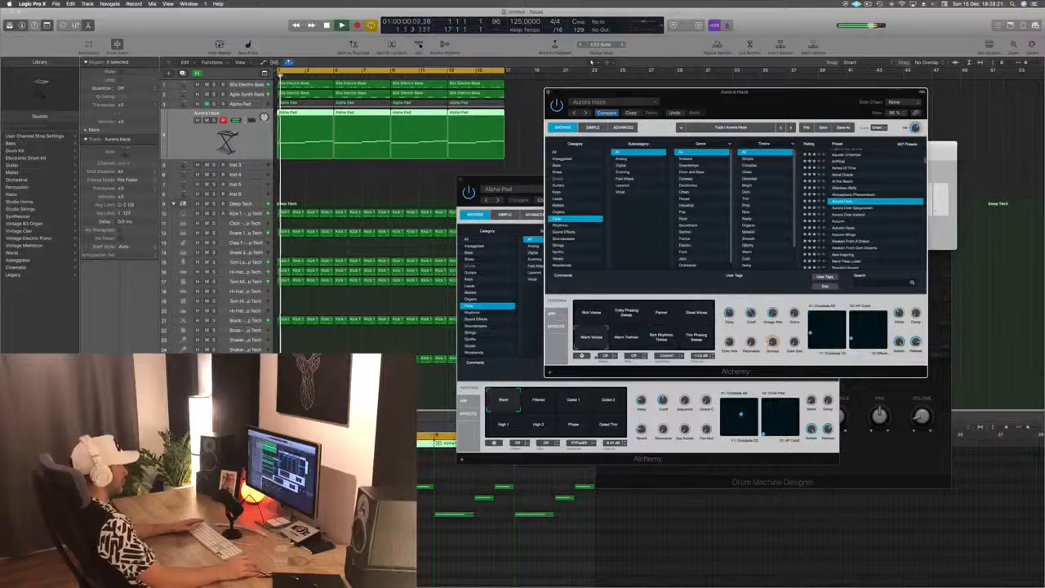
left_click(626, 337)
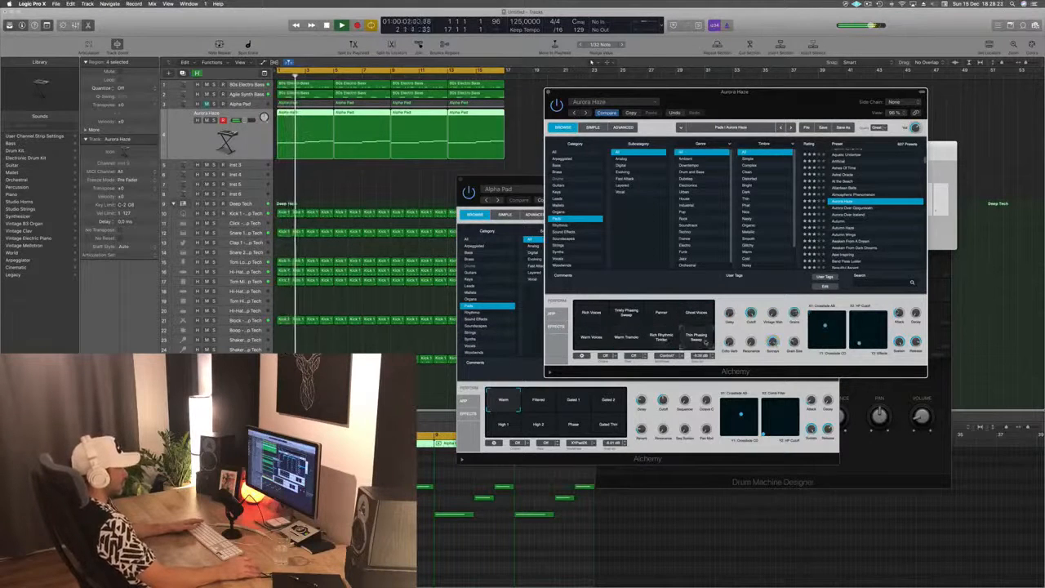
left_click(589, 316)
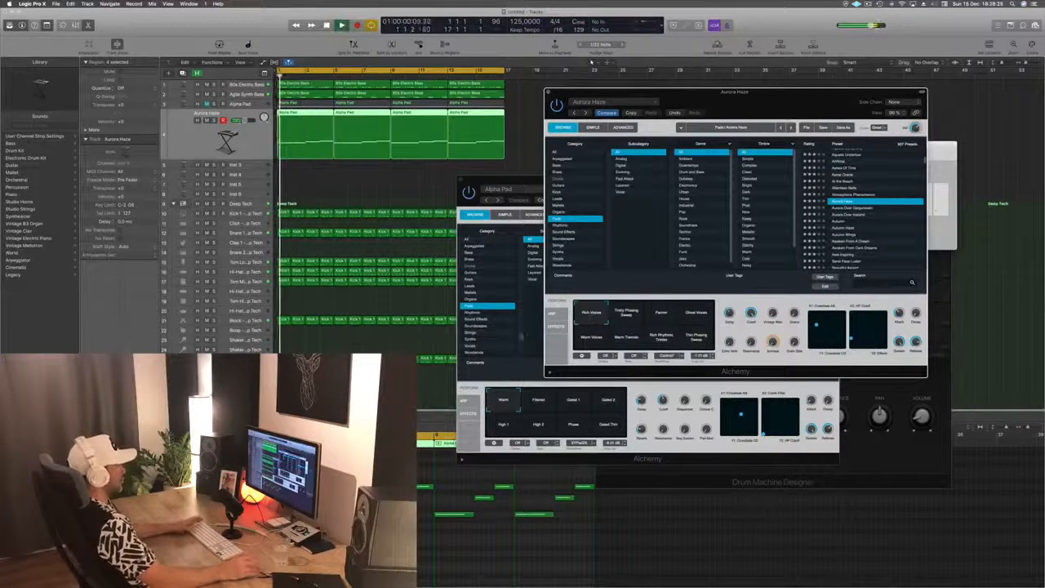
Close the Alchemy windows of both the Aurora Haze and Alpha Pad tracks.
left_click_drag(788, 96, 864, 118)
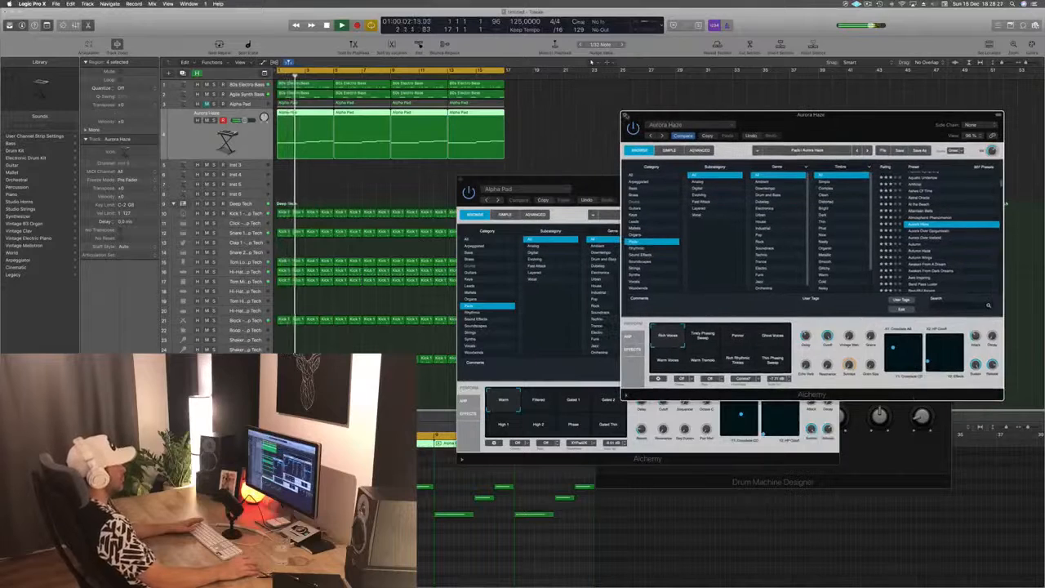
key("super+w")
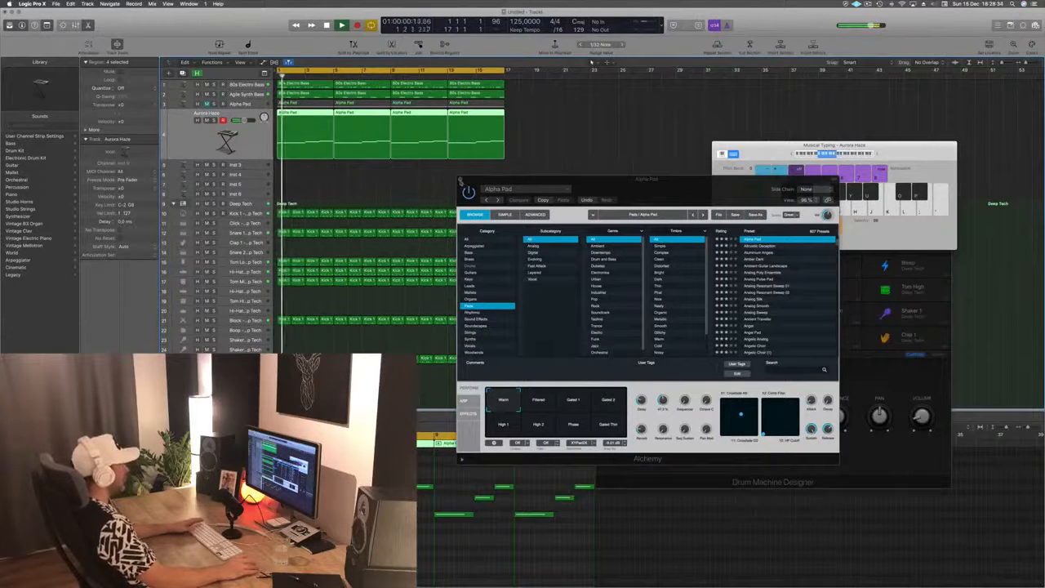
key("super+w")
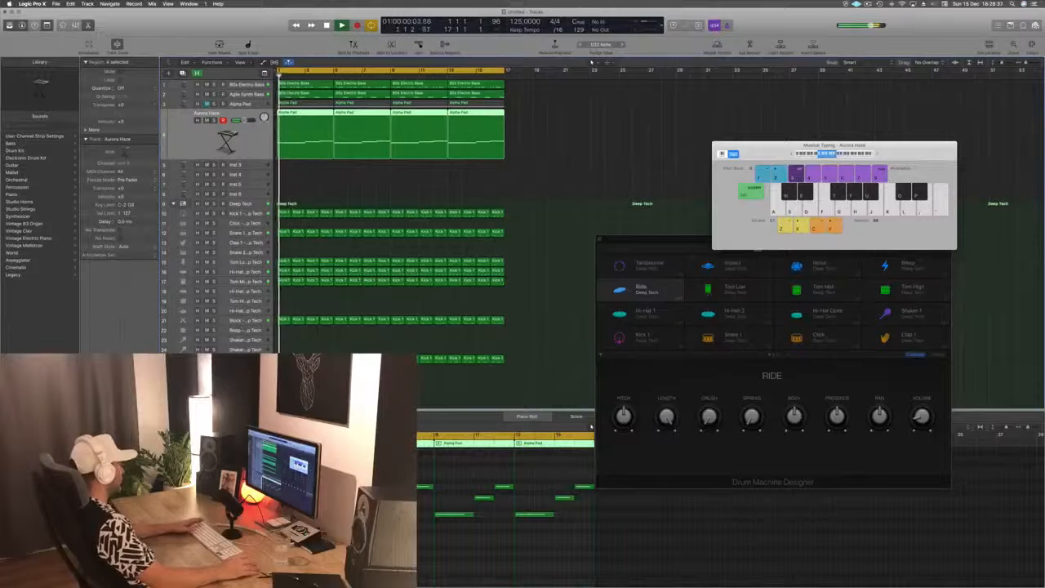
Review the Aurora Haze Alchemy settings while the loop plays, close them, and move the Musical Typing keyboard clear of the drum pads.
key("v")
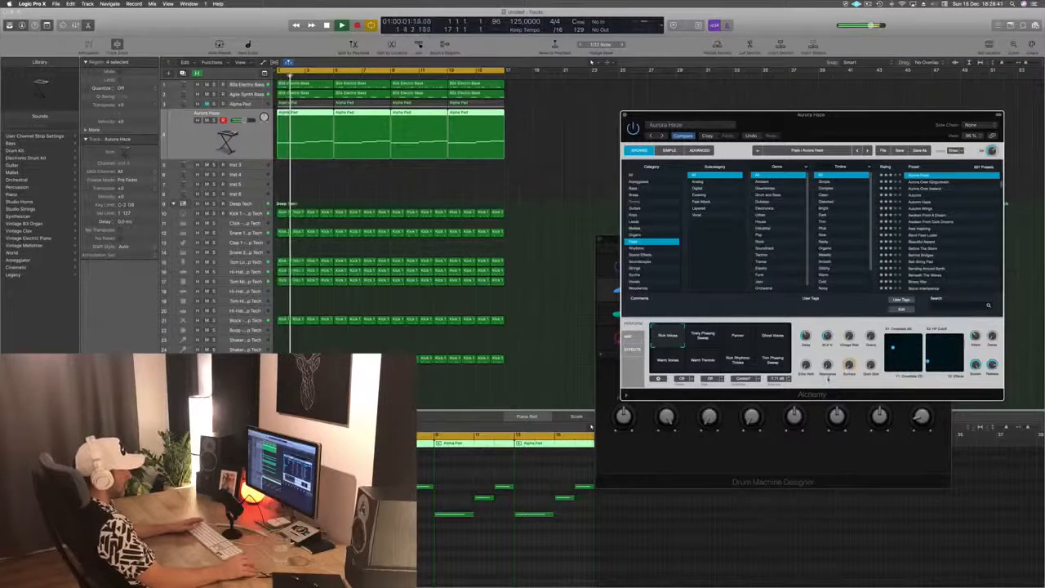
key("space")
key("space")
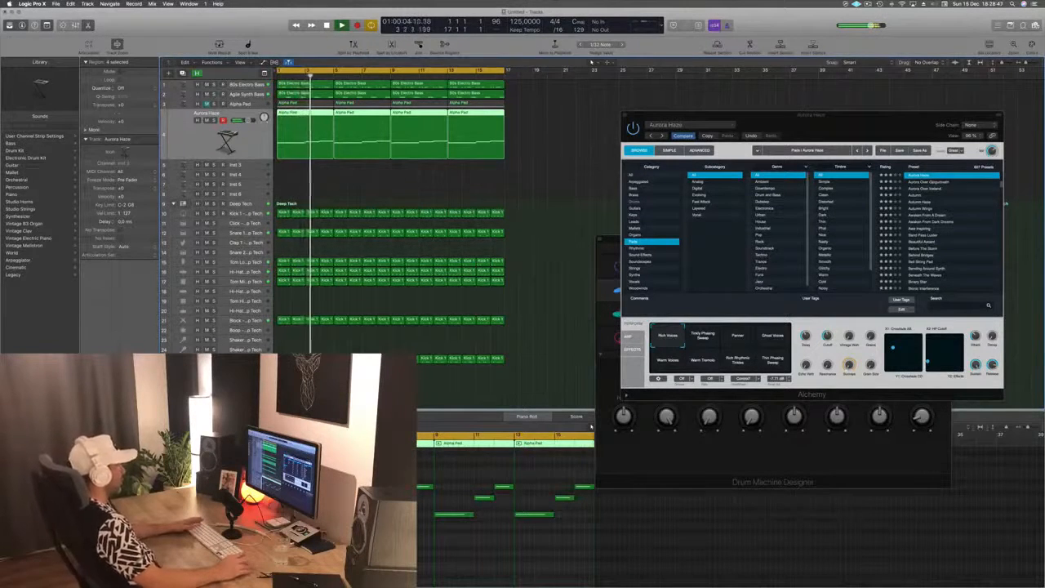
left_click_drag(874, 115, 729, 128)
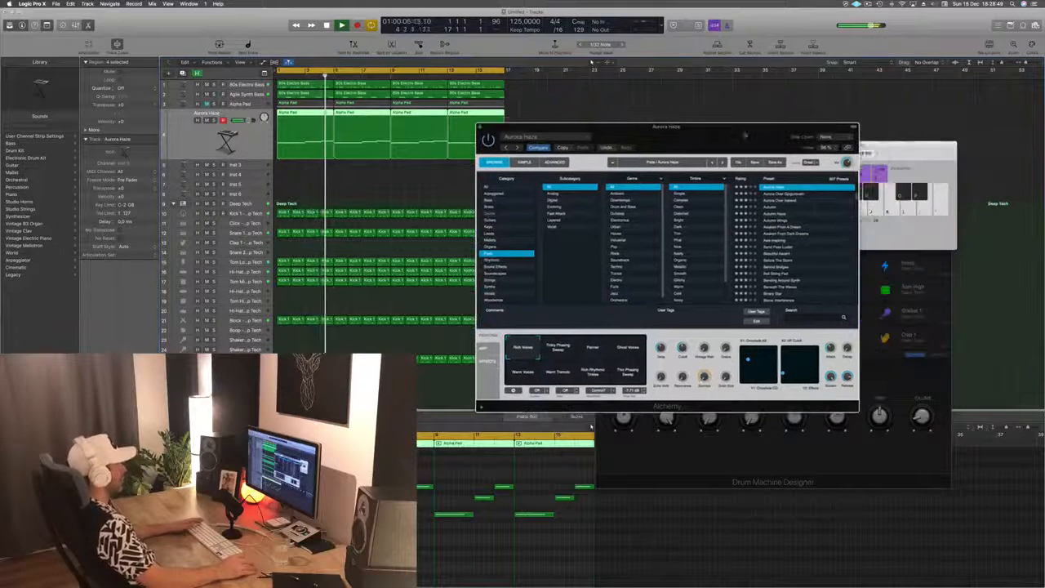
left_click(480, 128)
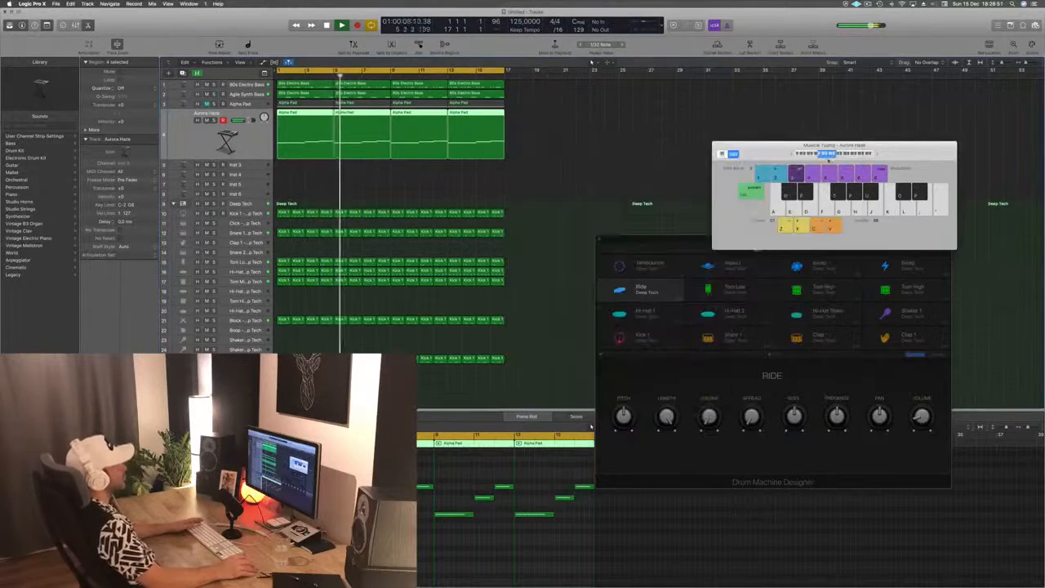
left_click_drag(817, 146, 835, 91)
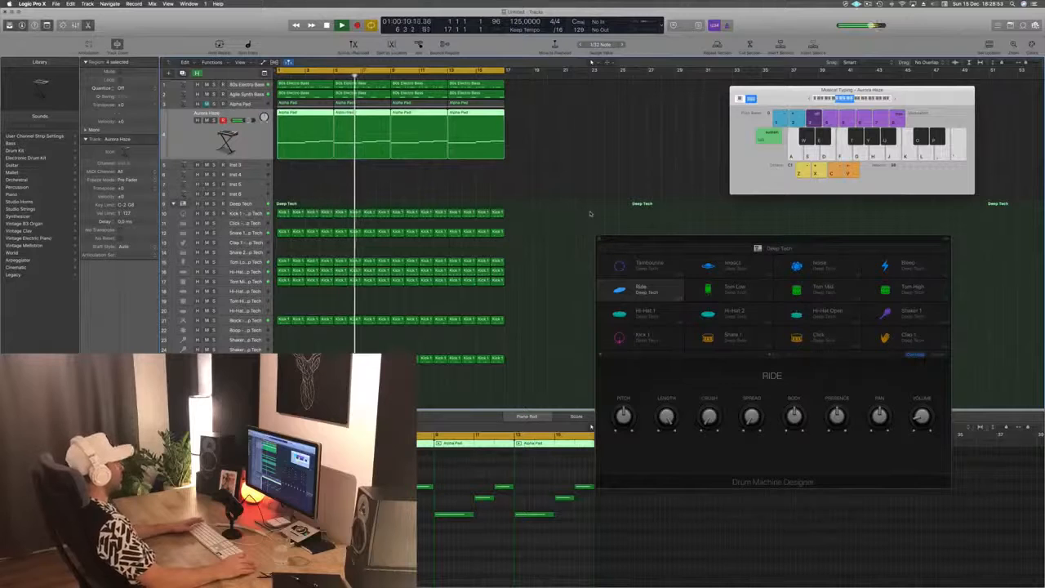
Play the loop from the start while reviewing the 80s Electro Bass track's Alchemy settings and preset browser, and close its window.
left_click(246, 84)
key("Return")
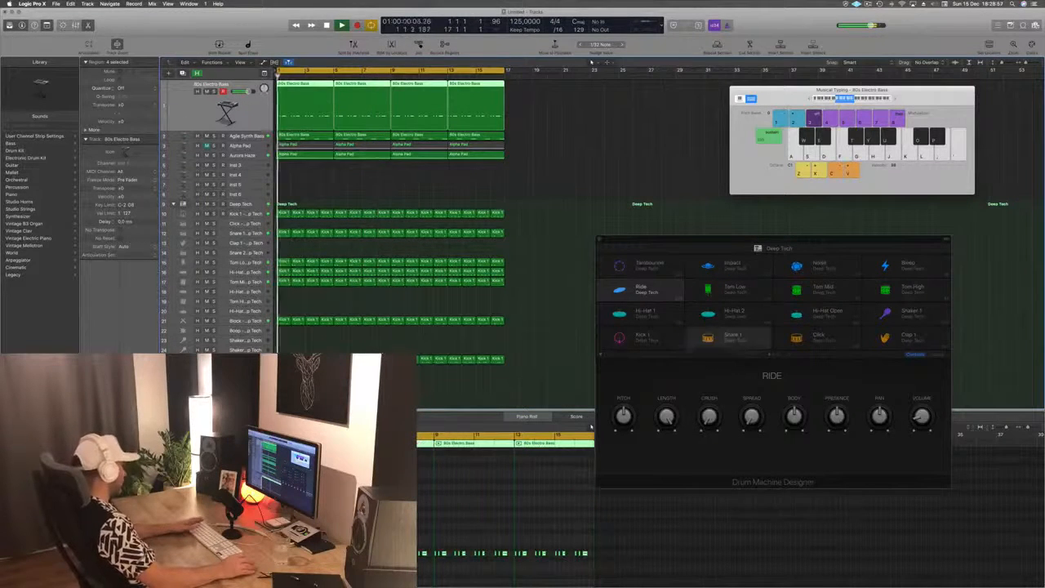
key("v")
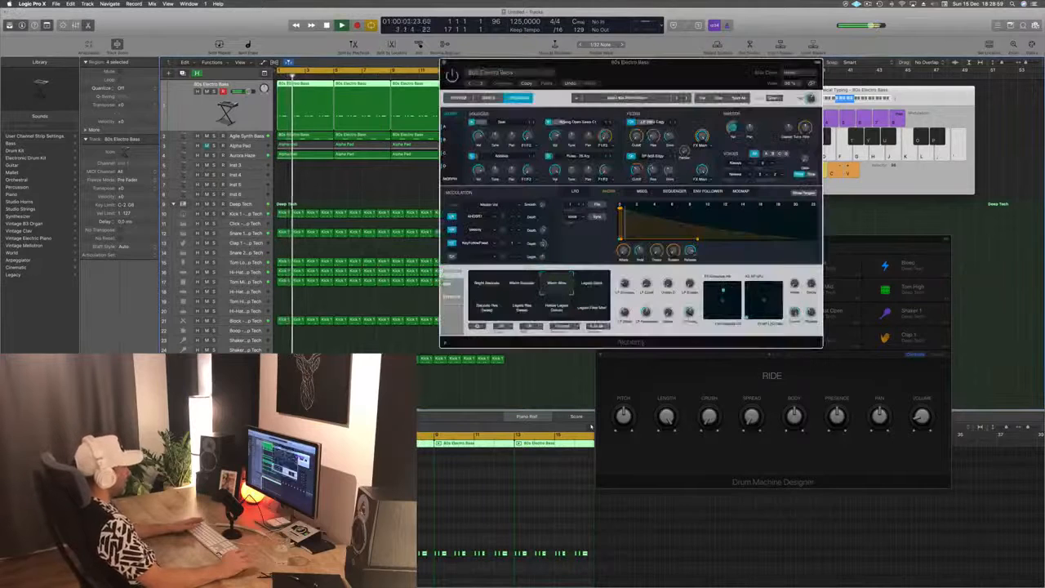
key("Return")
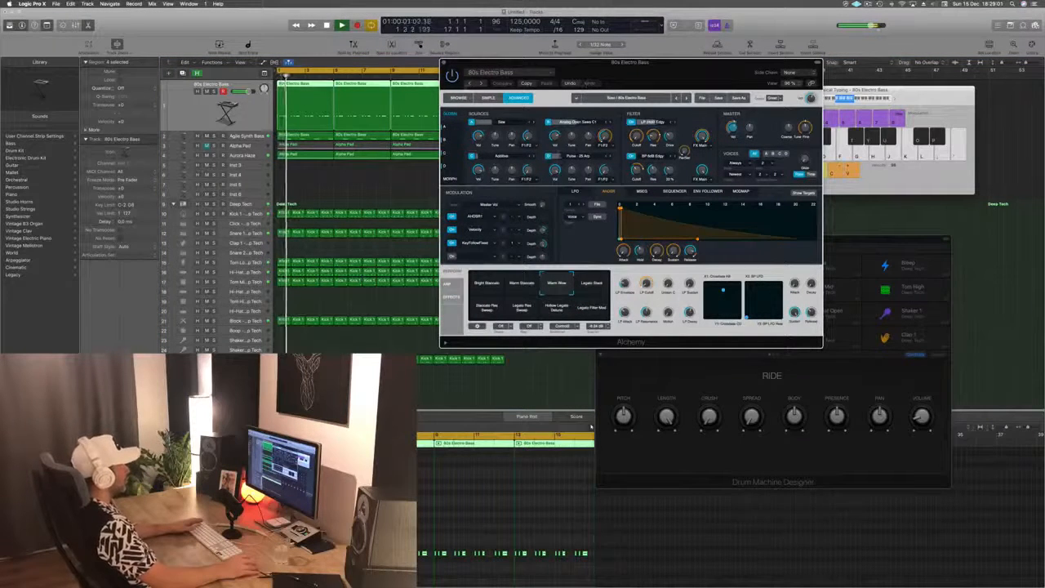
left_click(458, 97)
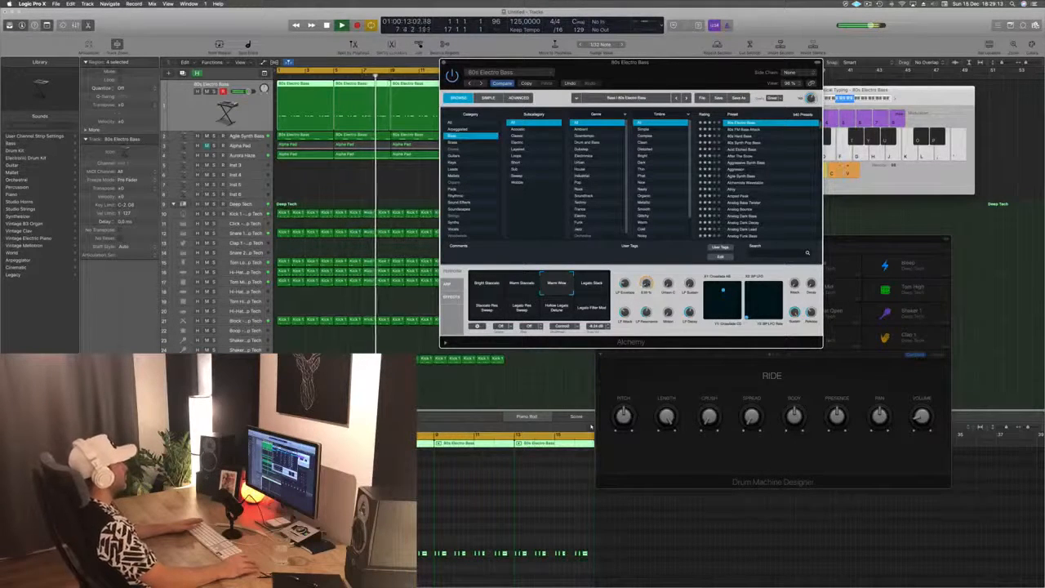
key("super+w")
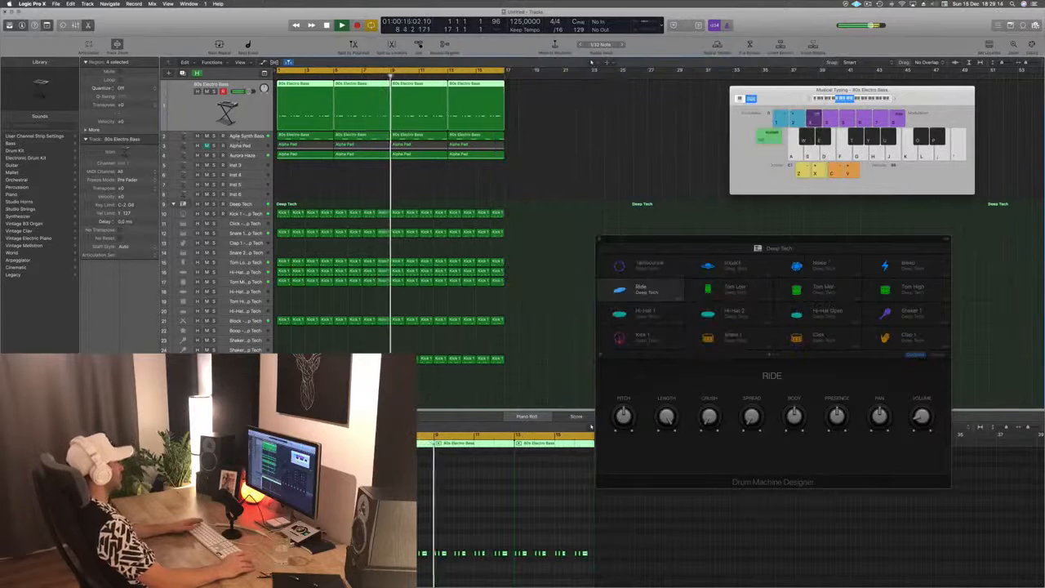
Close the Deep Tech Drum Machine Designer window and stop playback.
key("Down")
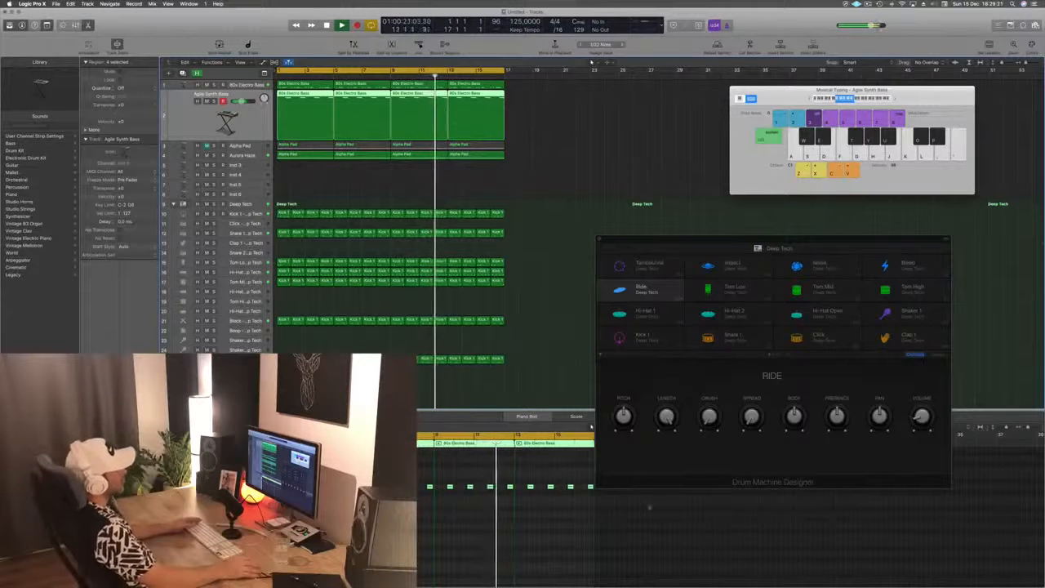
left_click_drag(844, 240, 796, 64)
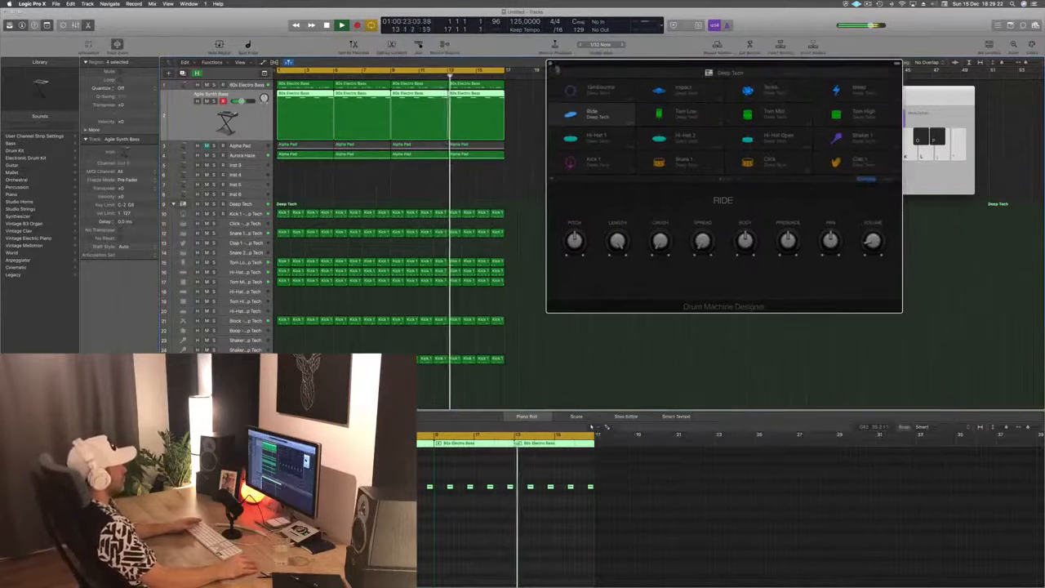
left_click(550, 63)
scroll(438, 191, "down", 1)
key("space")
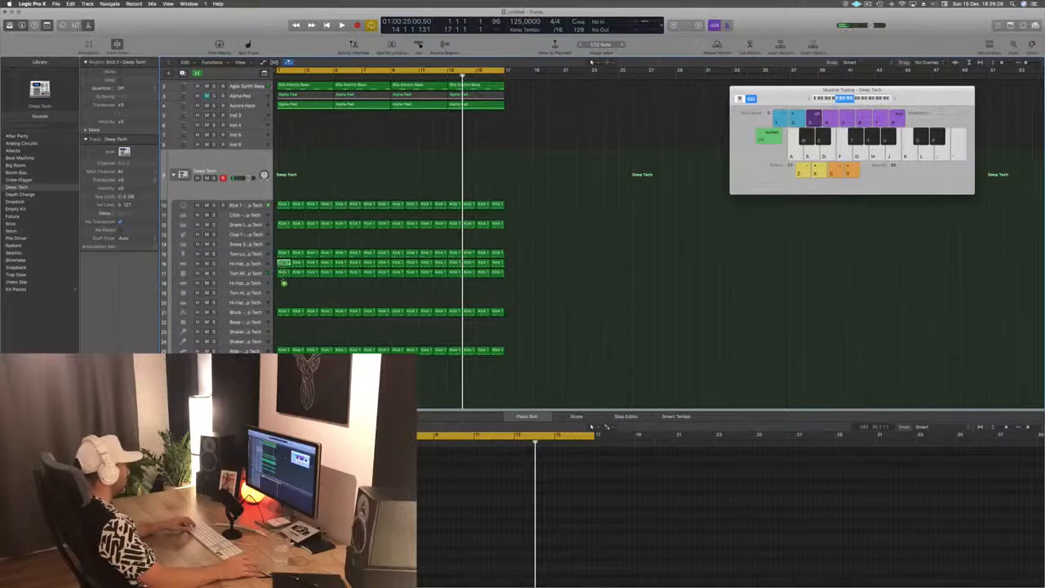
Copy the Hi-Hat 1 region in bar 1 to the Hi-Hat 2 track and duplicate its notes to fill every sixteenth.
left_click(283, 281)
left_click(277, 506)
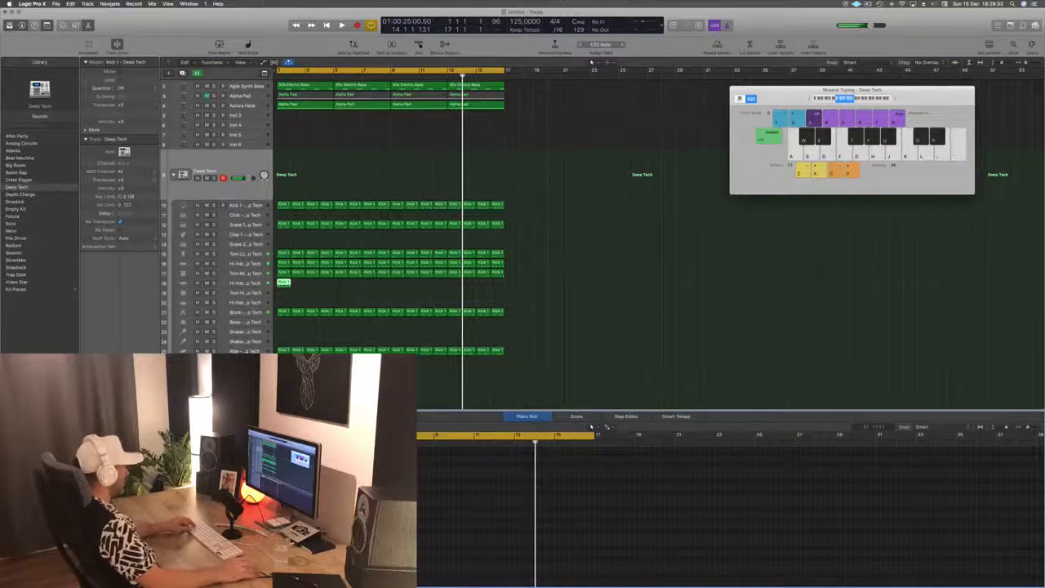
scroll(278, 507, "up", 10)
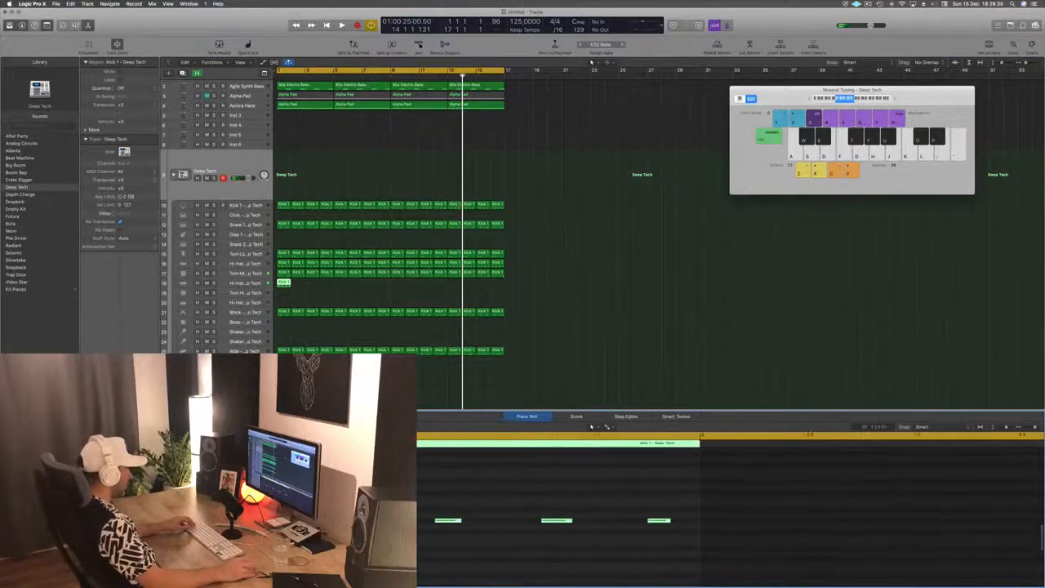
left_click_drag(339, 520, 696, 574)
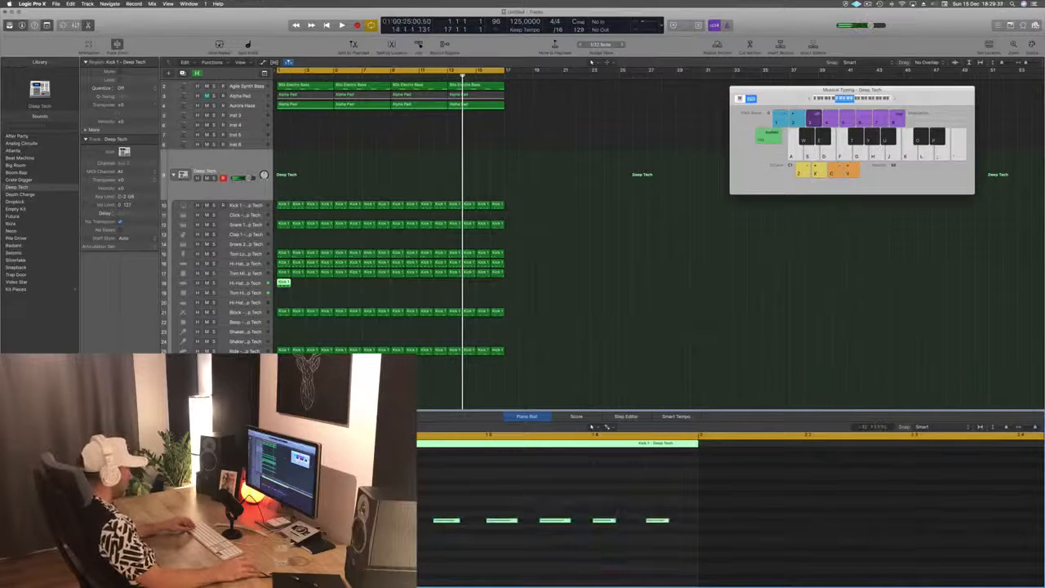
left_click_drag(286, 520, 313, 520)
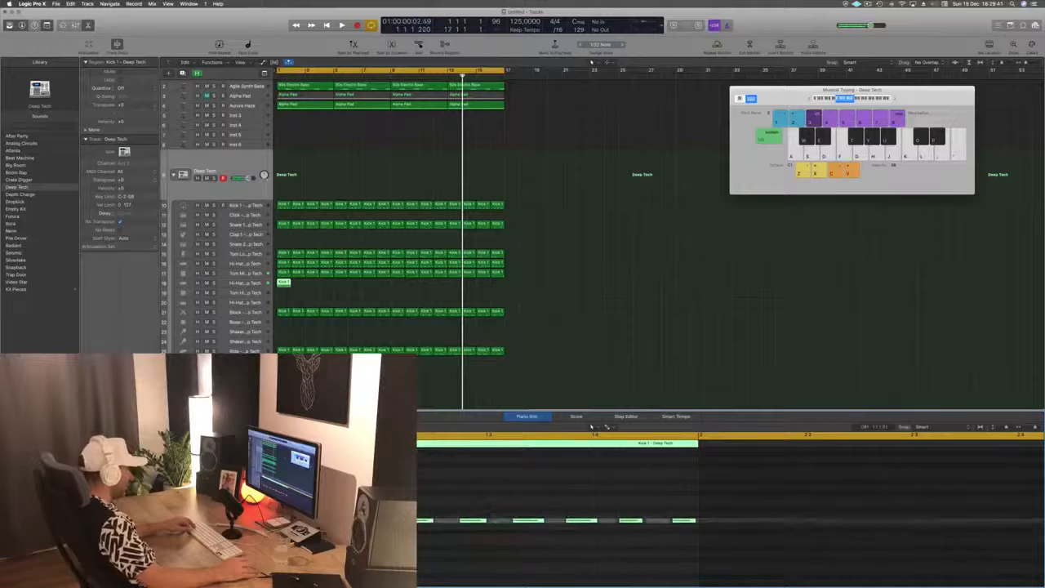
Audition the sixteenth-note pattern on the Hi-Hat 2 track and repeat its region into bar 2.
key("space")
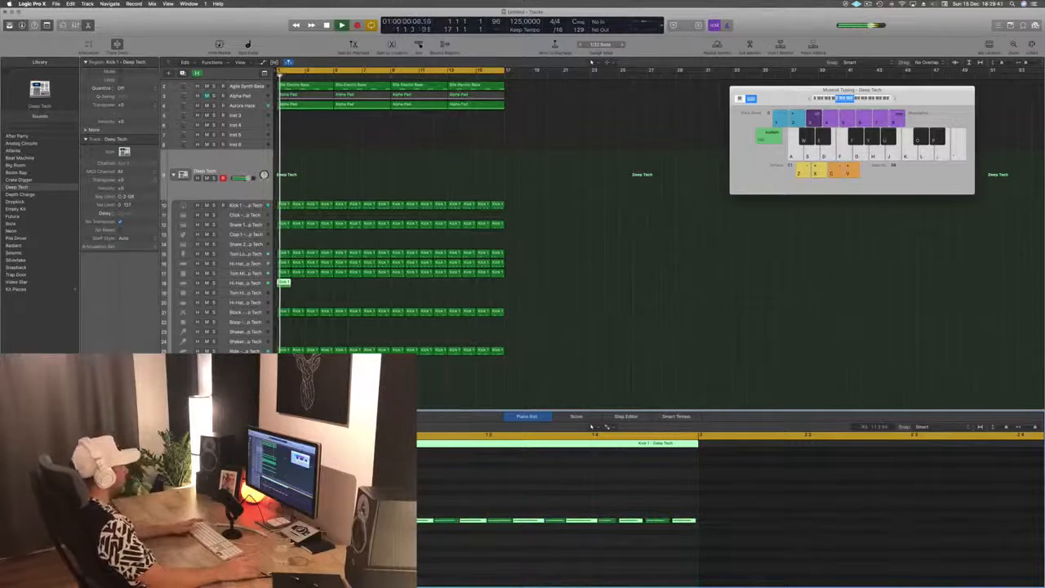
key("space")
left_click(248, 285)
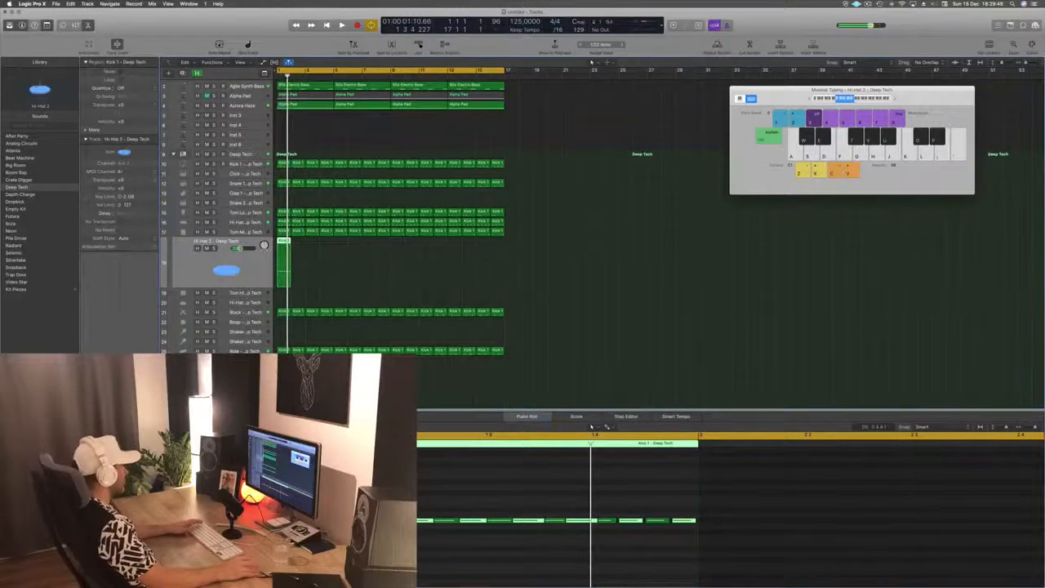
key("space")
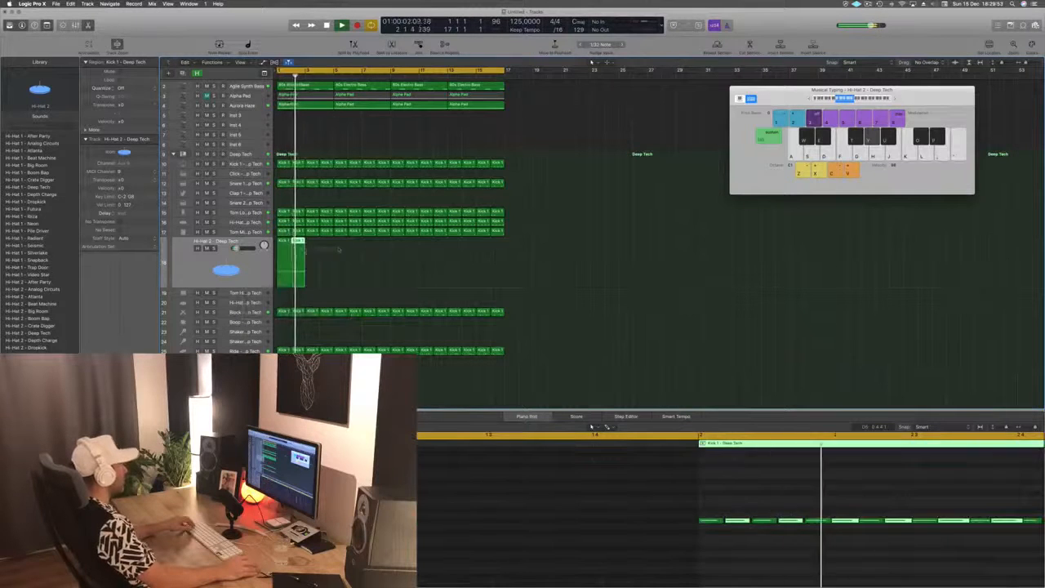
Duplicate the Hi-Hat 2 regions along their track until they fill it up to bar 17.
left_click_drag(339, 250, 315, 250)
left_click_drag(376, 263, 335, 254)
left_click_drag(433, 266, 391, 259)
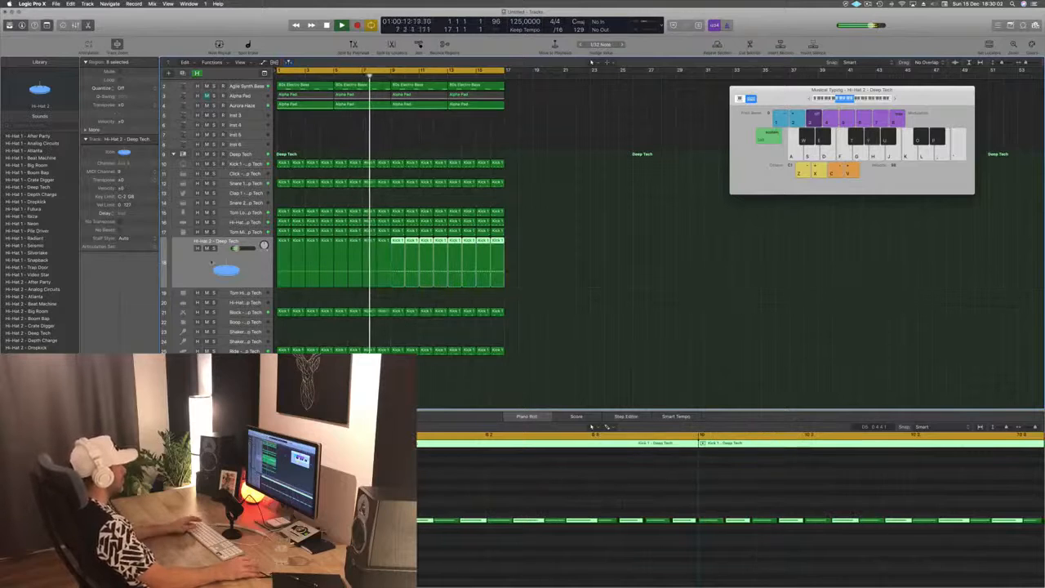
Cut the lows of the Hi-Hat 2 track in its Channel EQ with a 24 dB/Oct low cut at about 455 Hz.
left_click(211, 262)
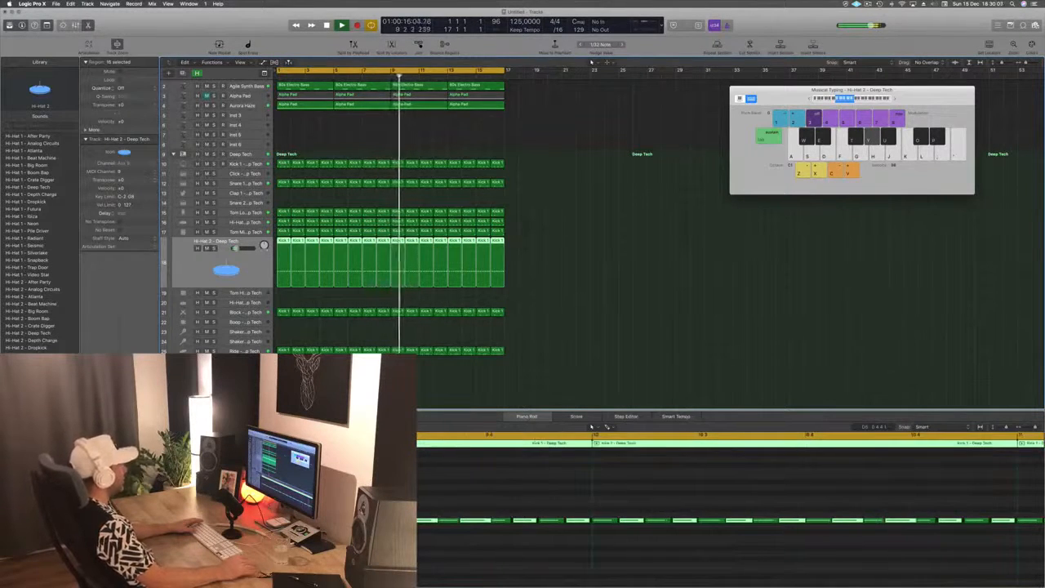
left_click(100, 370)
left_click_drag(157, 151, 265, 194)
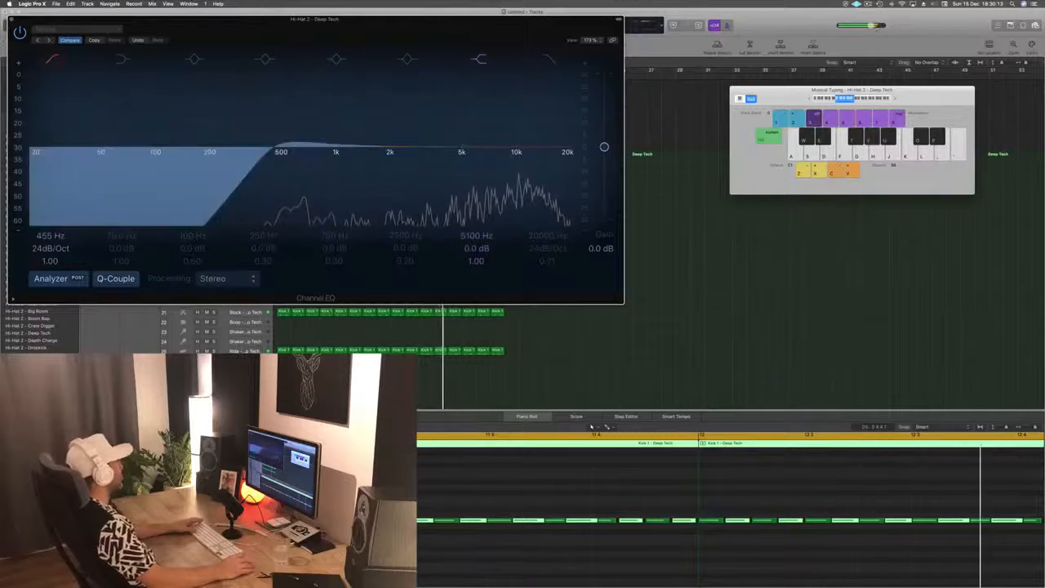
key("super+w")
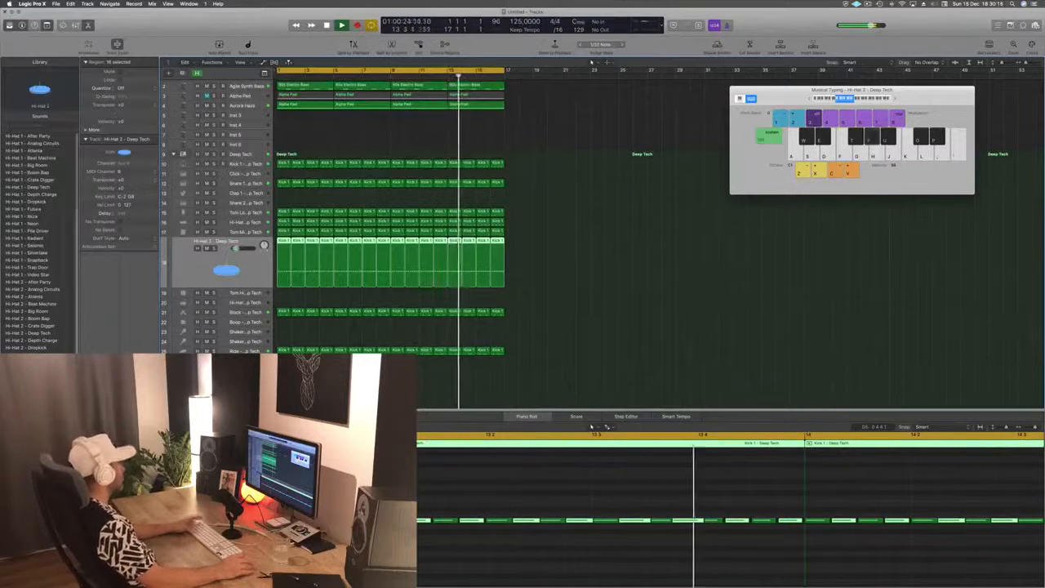
Select the empty Inst 3 track, restart playback from the beginning, and open Alchemy as its instrument.
left_click(243, 350)
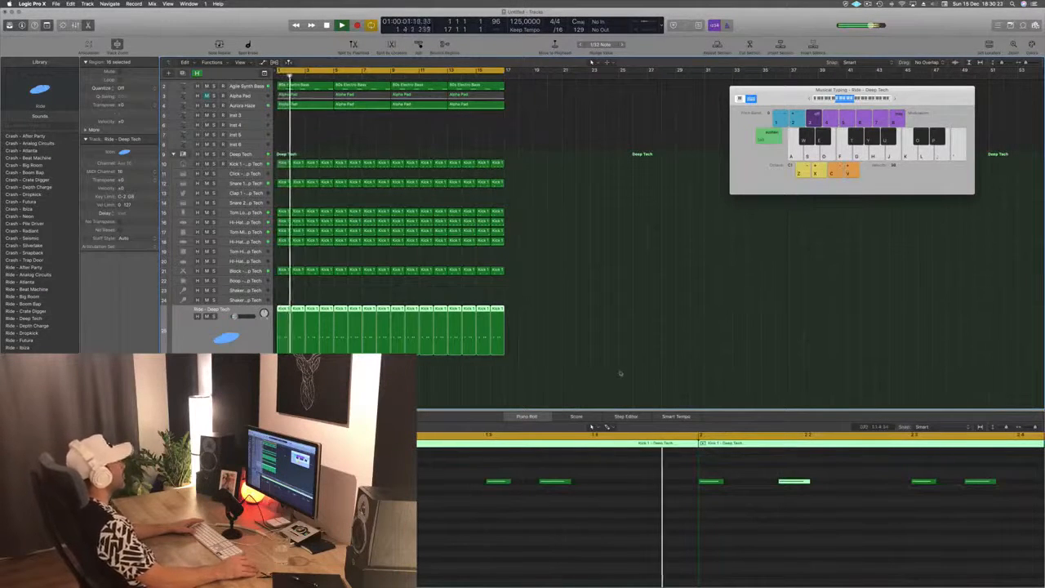
scroll(621, 374, "up", 1)
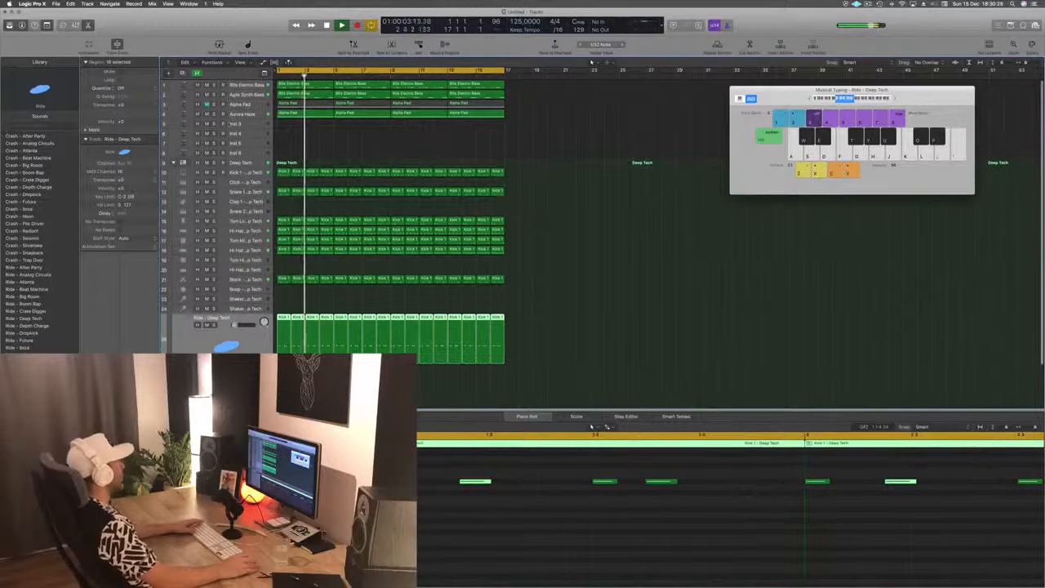
left_click(237, 115)
left_click(253, 168)
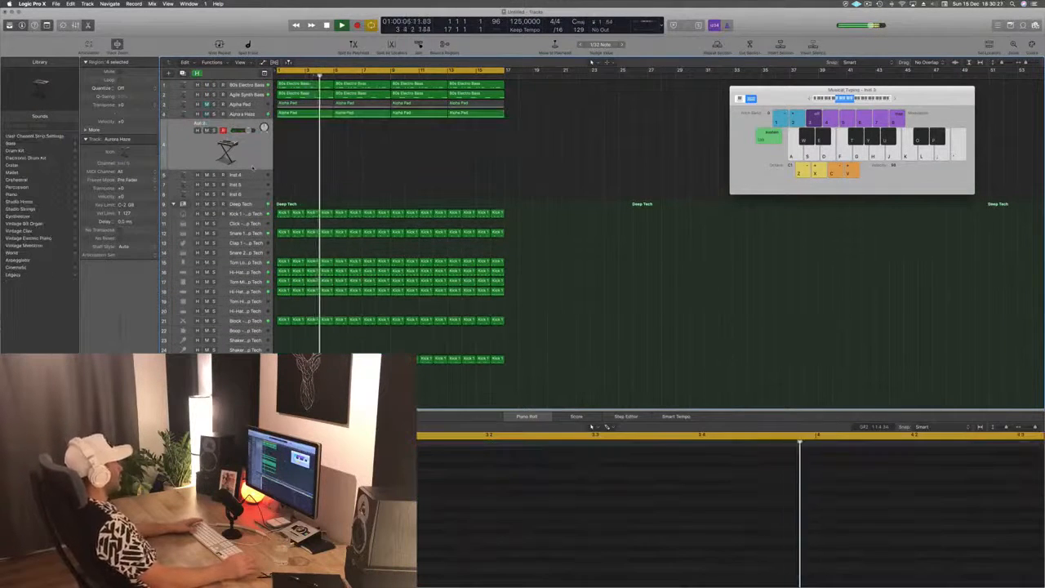
key("Return")
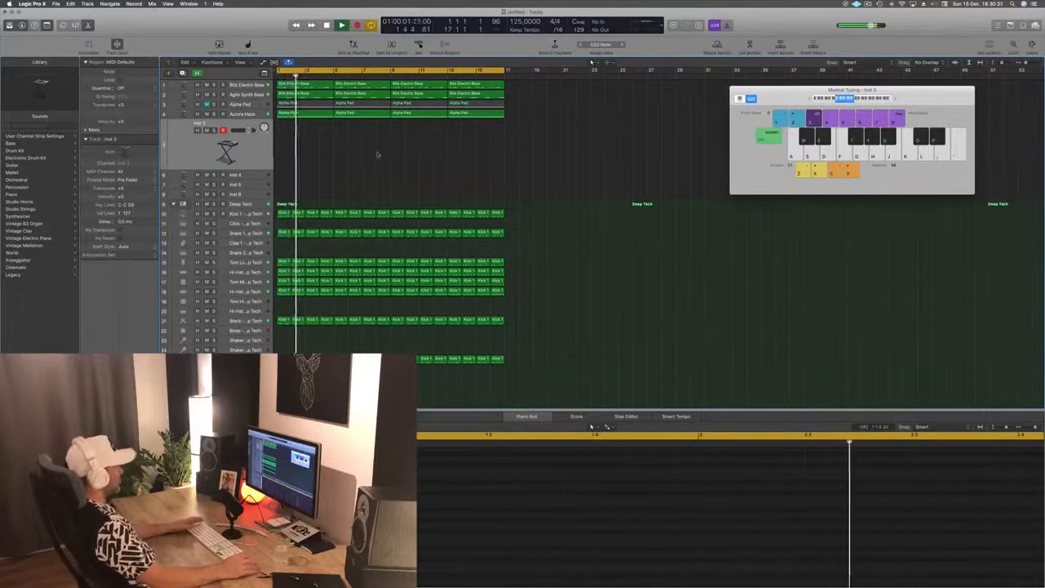
key("v")
left_click_drag(242, 28, 614, 107)
left_click(868, 4)
left_click(803, 31)
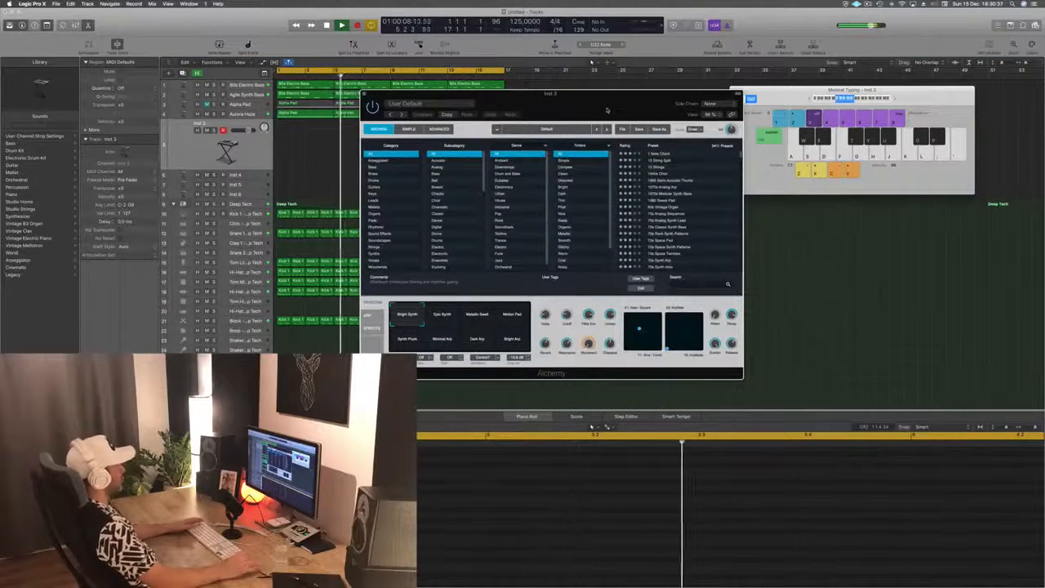
Filter the Alchemy presets by the Downtempo genre and load the 12 Strings preset.
left_click(511, 166)
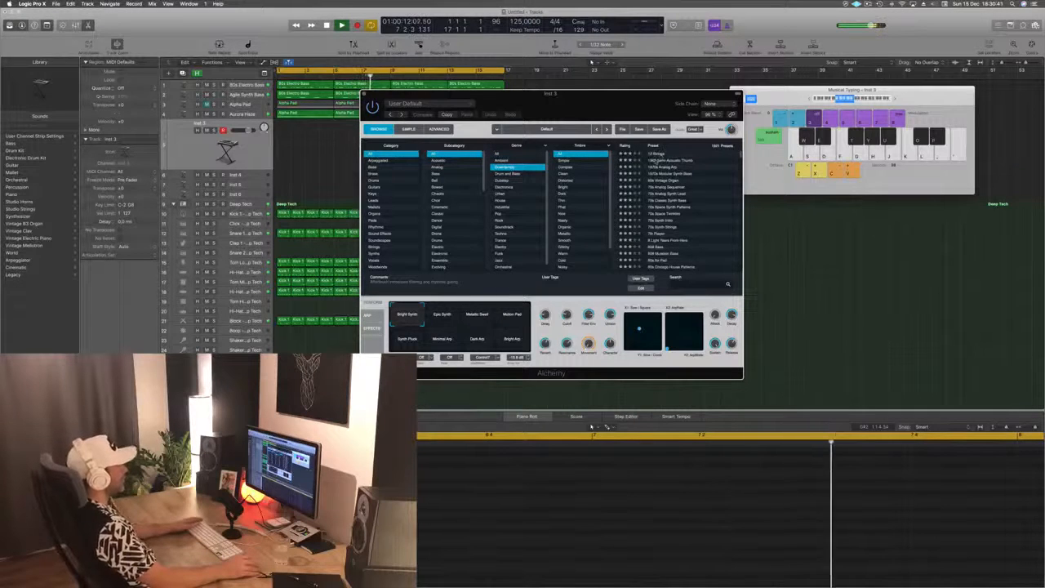
left_click_drag(618, 106, 662, 158)
left_click(768, 215)
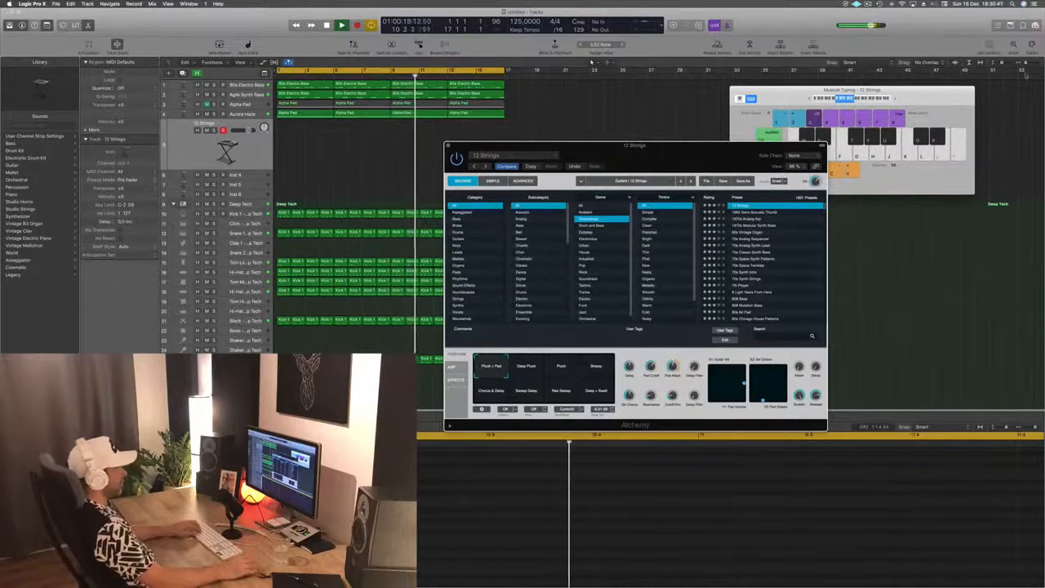
Shift Musical Typing to a higher octave and move the Alchemy window clear of the keyboard to audition 12 Strings.
left_click(860, 99)
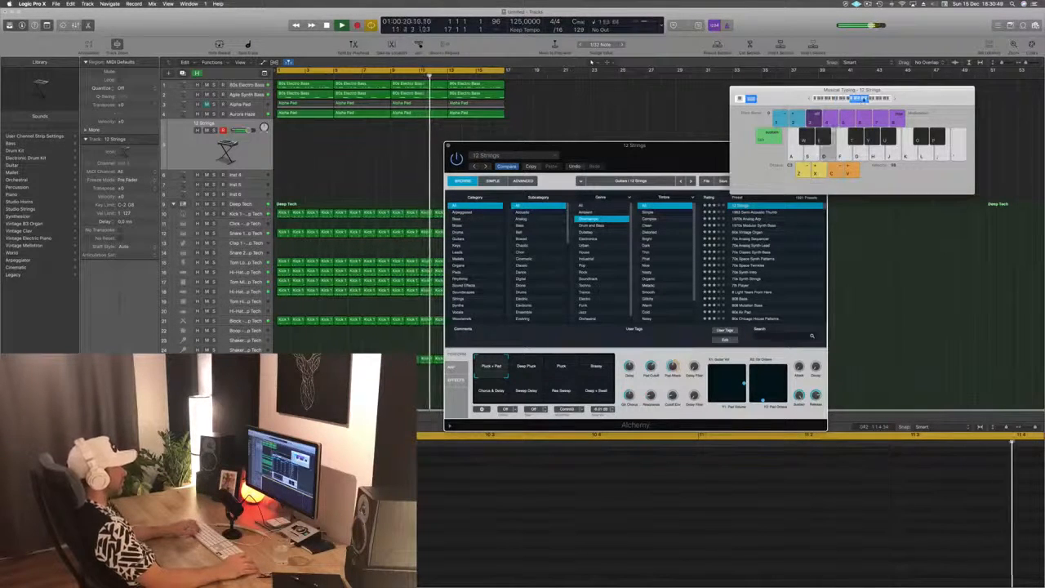
left_click(748, 154)
left_click_drag(748, 153, 704, 153)
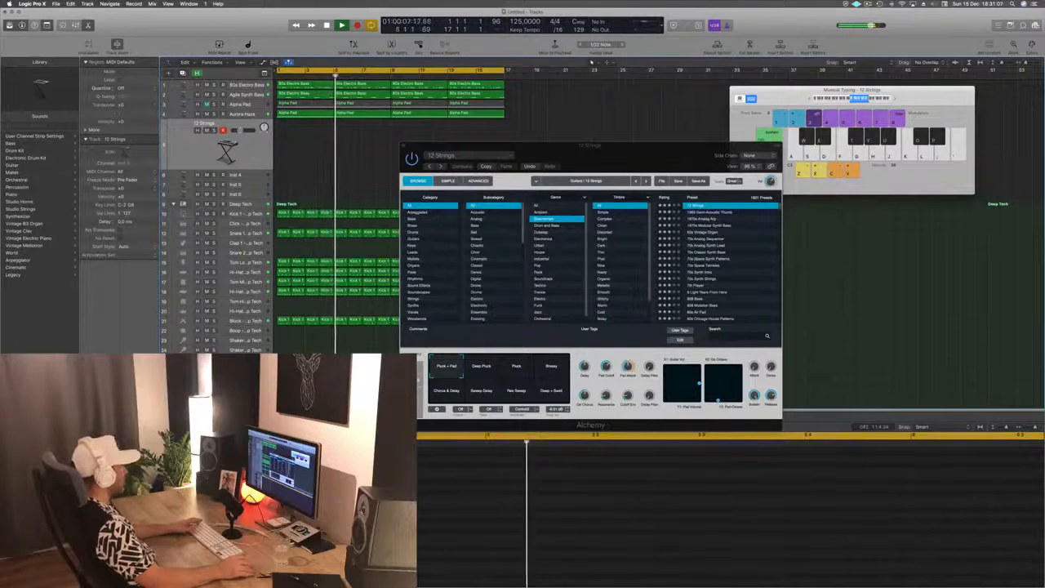
Set the SilverVerb on the Aux 33 channel to 100% wet and load its saved grandiose preset.
left_click(140, 400)
left_click_drag(235, 32, 536, 99)
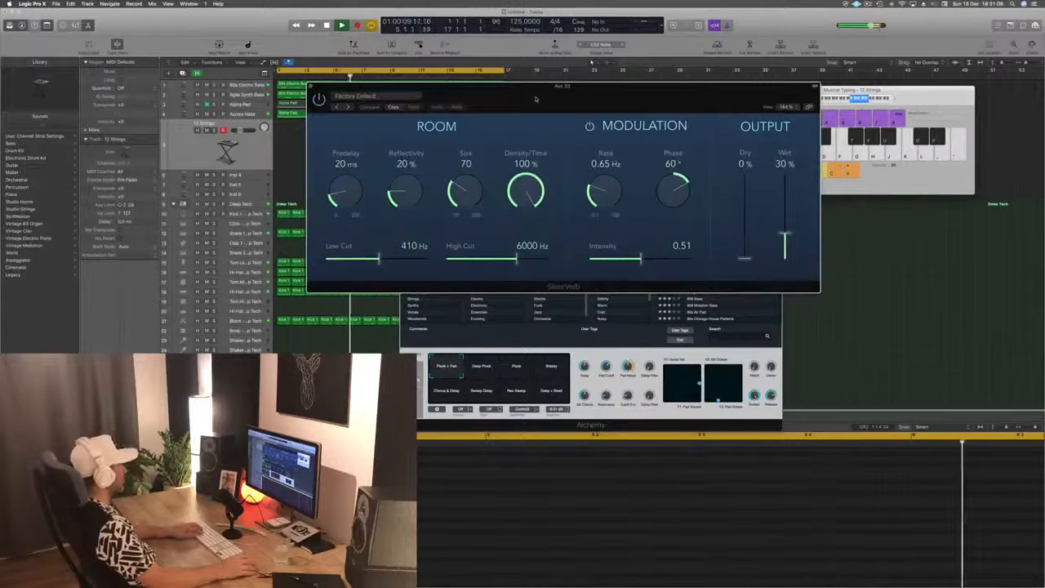
key("f")
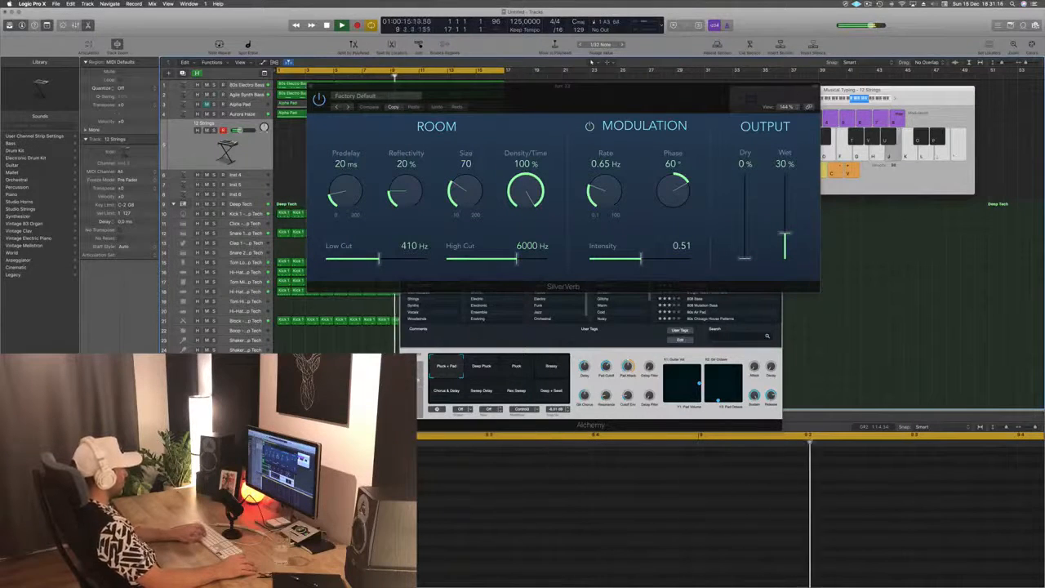
key("k")
left_click_drag(784, 241, 790, 137)
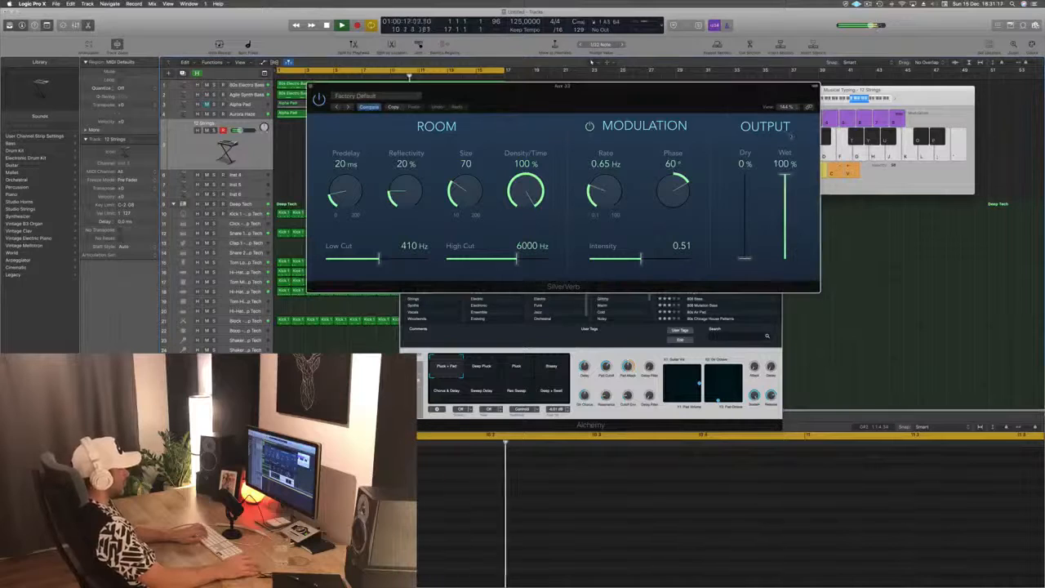
left_click(385, 96)
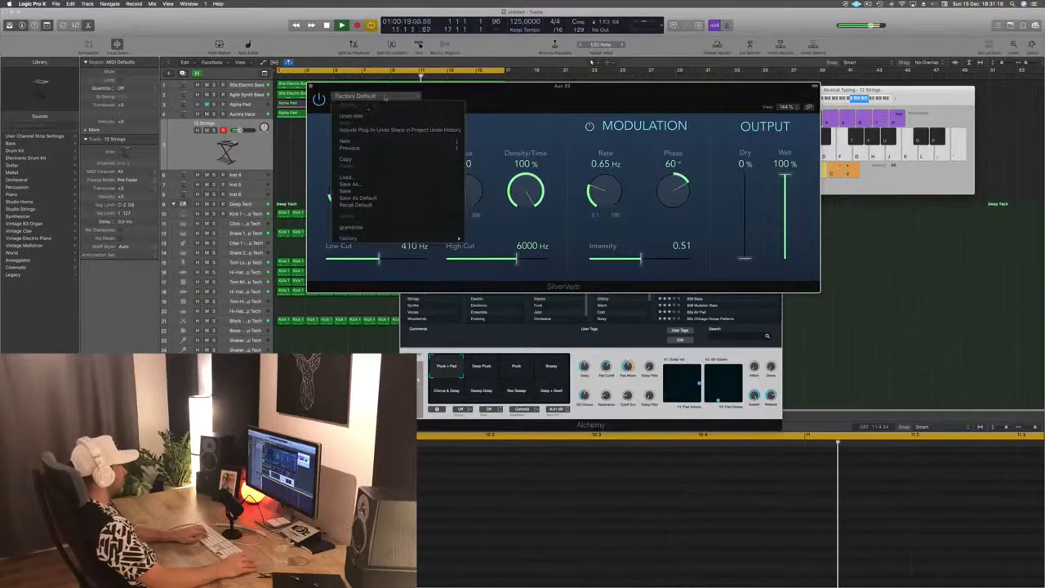
left_click(359, 227)
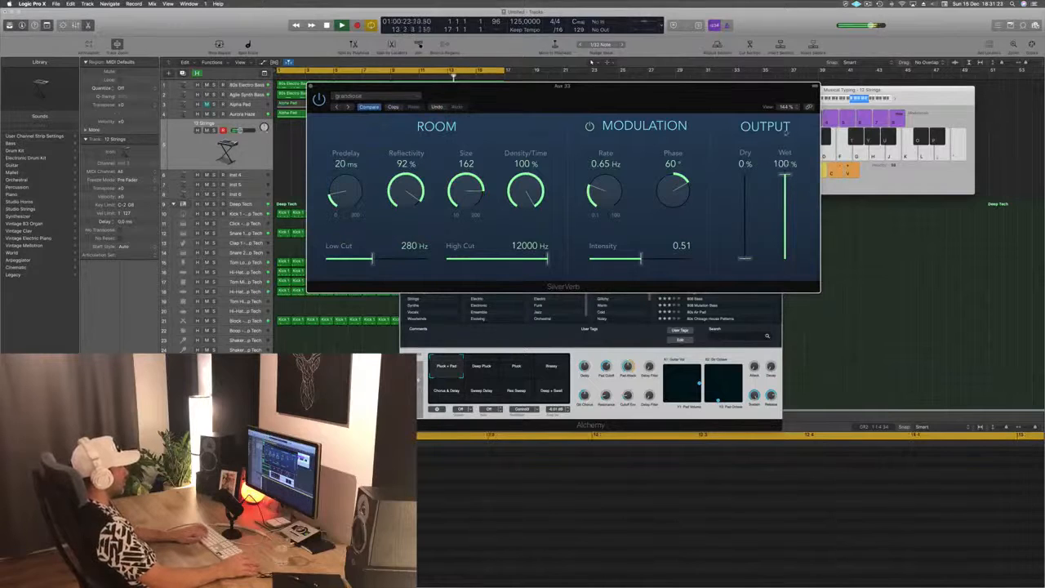
left_click_drag(483, 93, 400, 95)
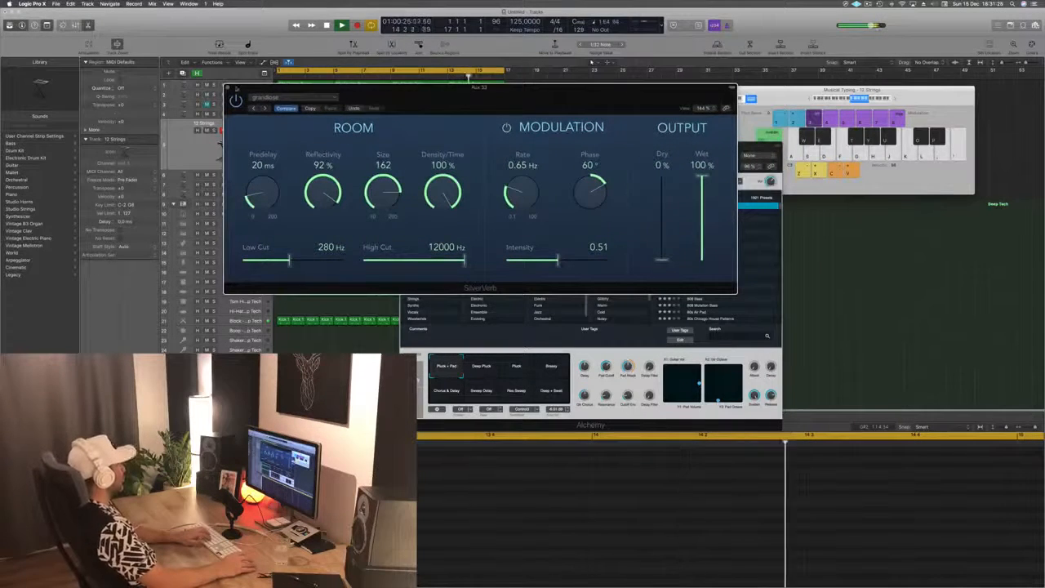
left_click(228, 89)
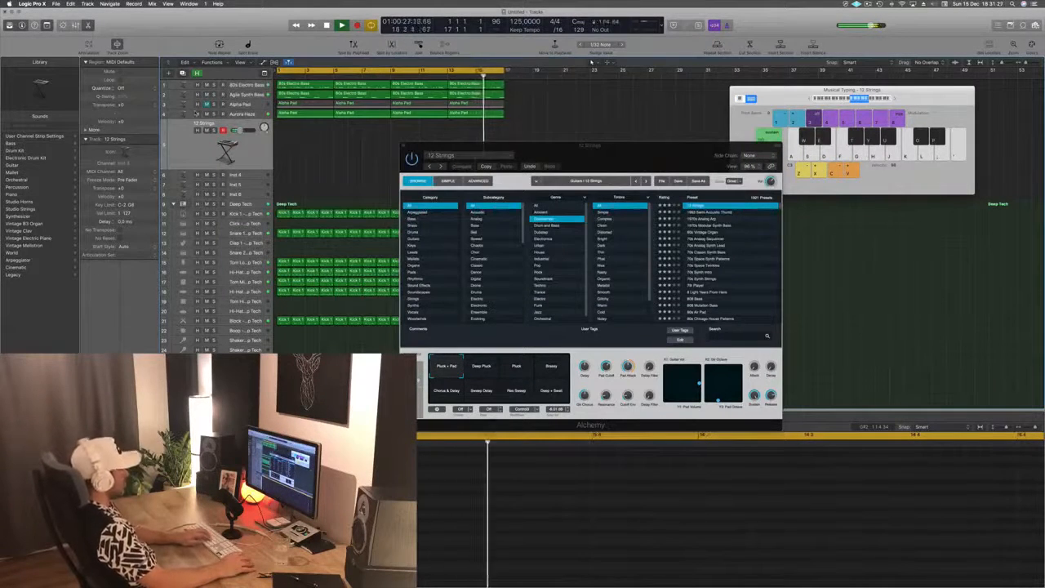
Audition 12 Strings, 1963 Semi-Acoustic Thumb and 1970s Analog Arp in Alchemy, and load the 1970s Modular Synth Bass preset.
left_click_drag(627, 158, 710, 168)
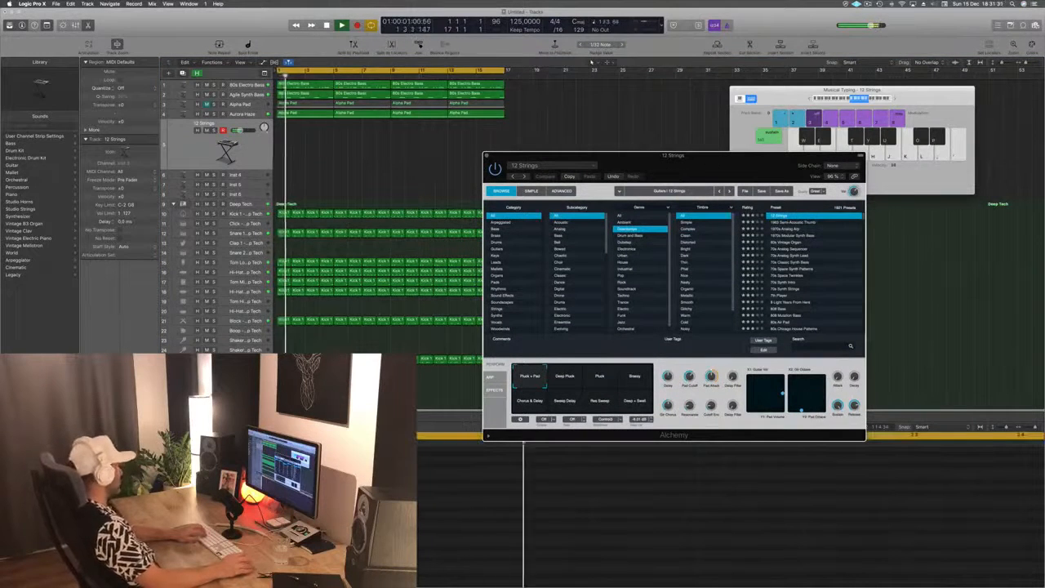
key("j")
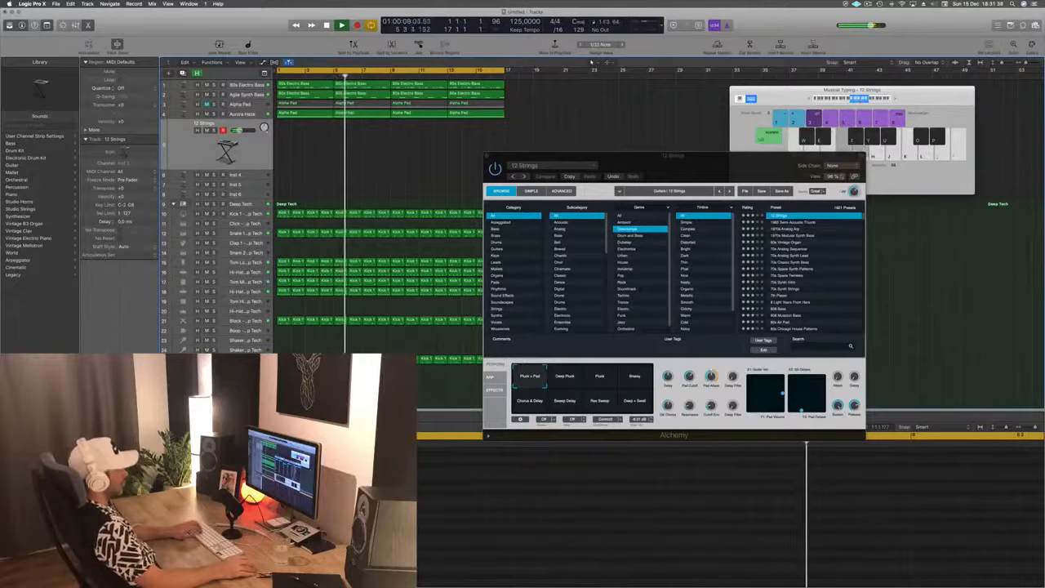
left_click(796, 223)
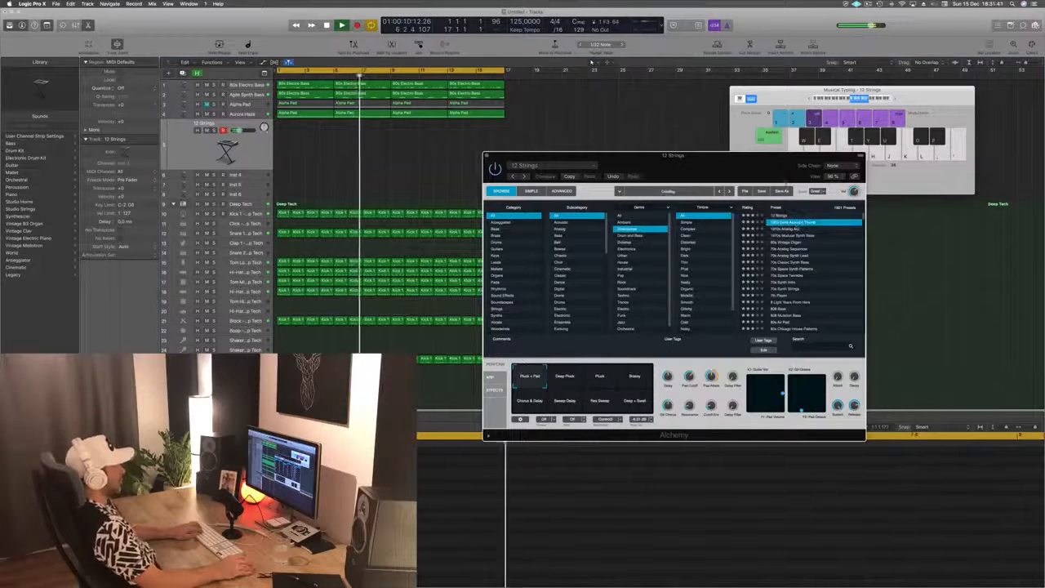
left_click_drag(776, 168, 712, 159)
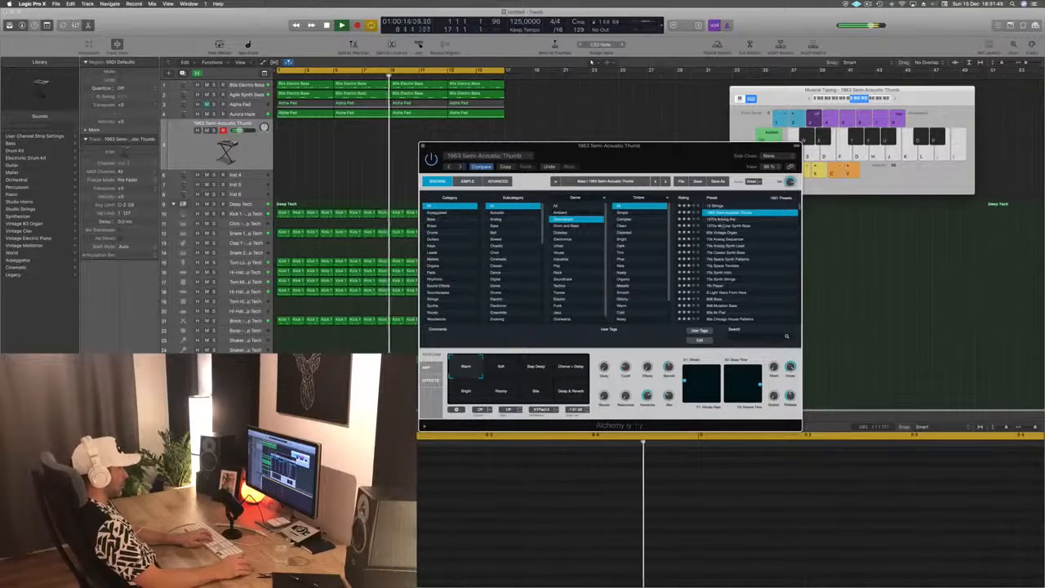
left_click(726, 219)
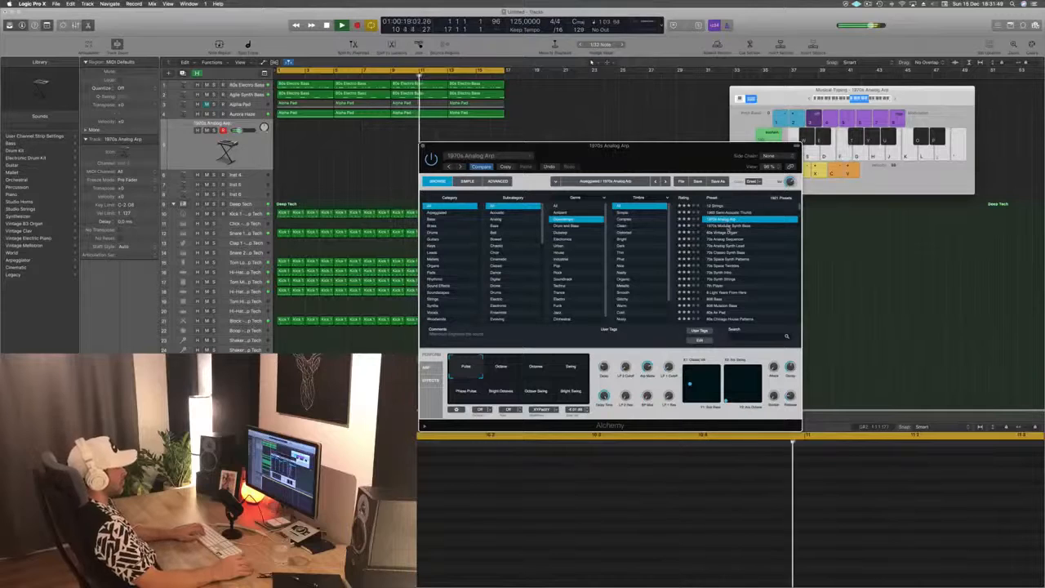
left_click(727, 225)
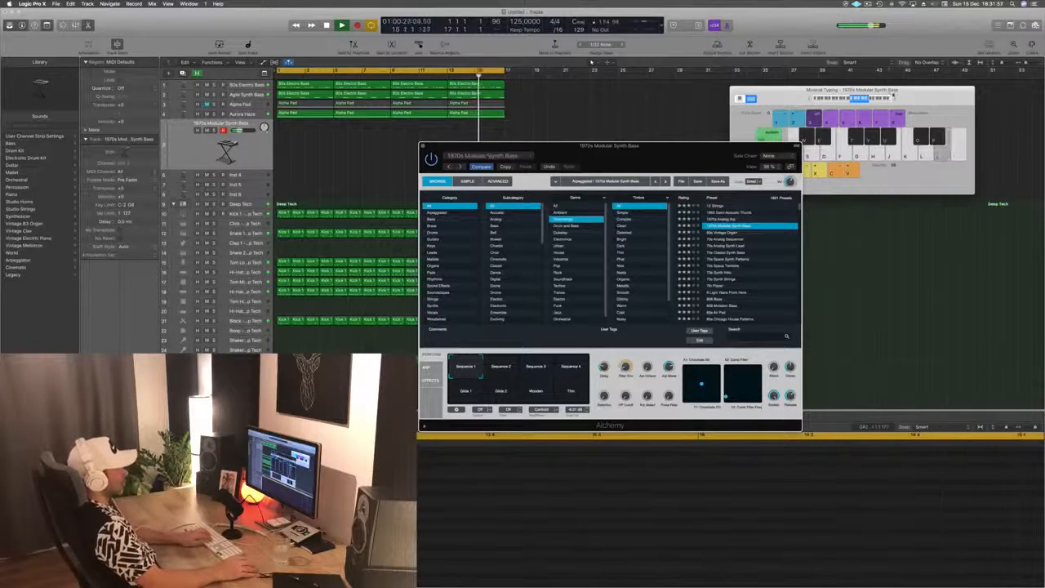
left_click(895, 98)
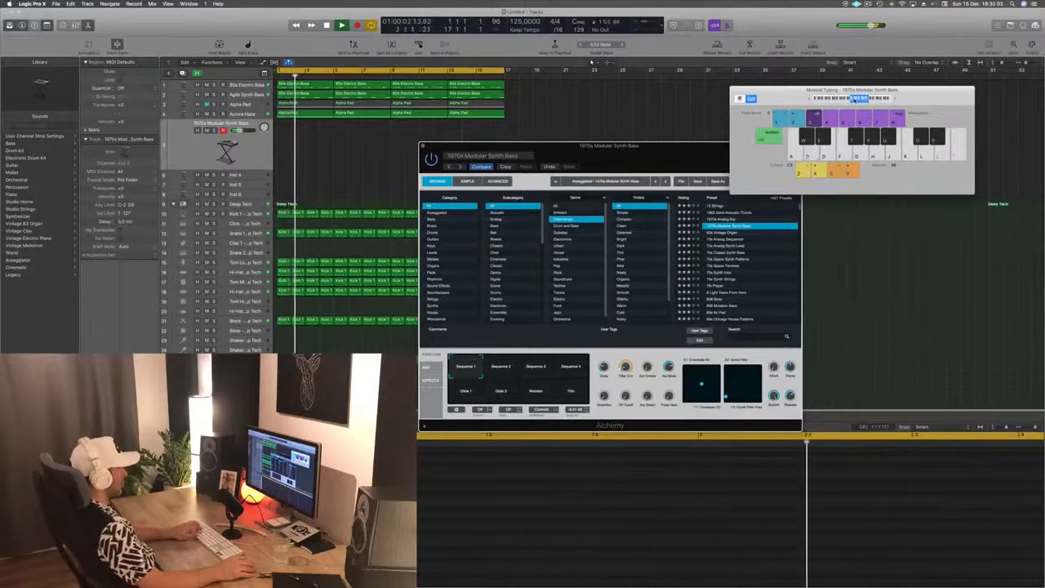
Audition the preset's other performance snapshots, from Sequence 2 through Glide, Wooden and Thin, and return to Sequence 1.
left_click(502, 369)
left_click(536, 368)
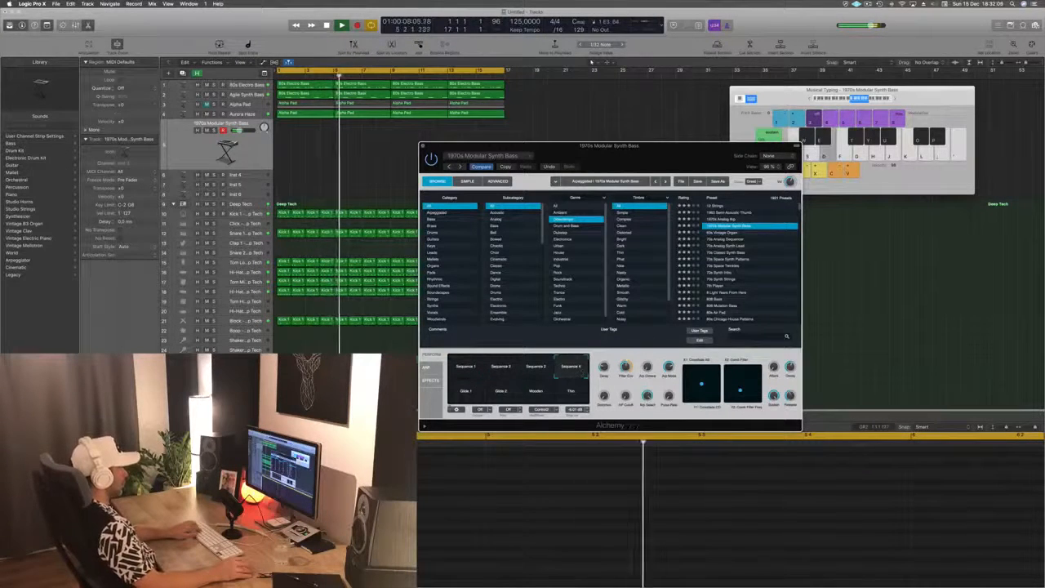
left_click(471, 394)
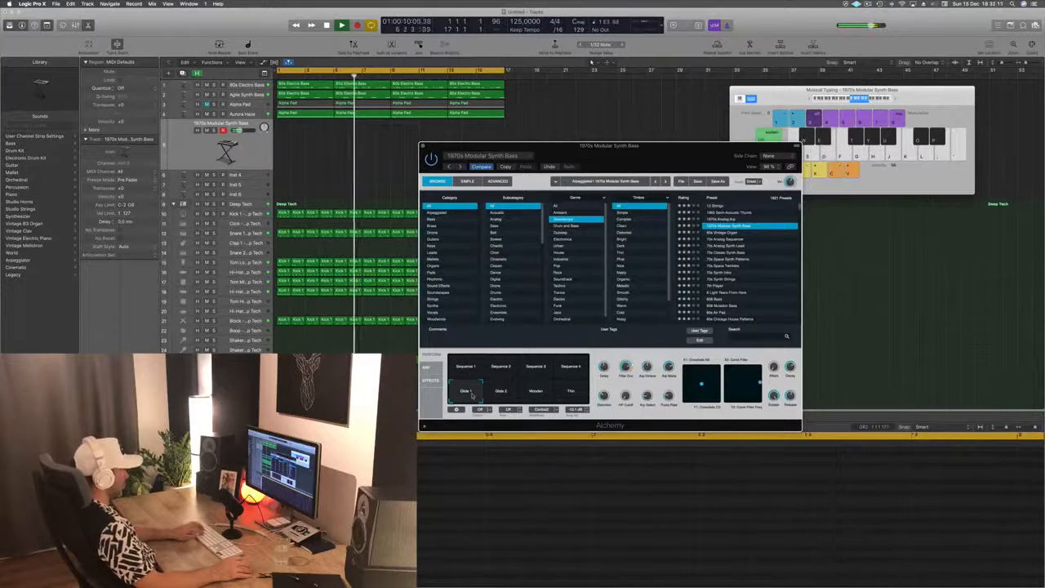
left_click(501, 392)
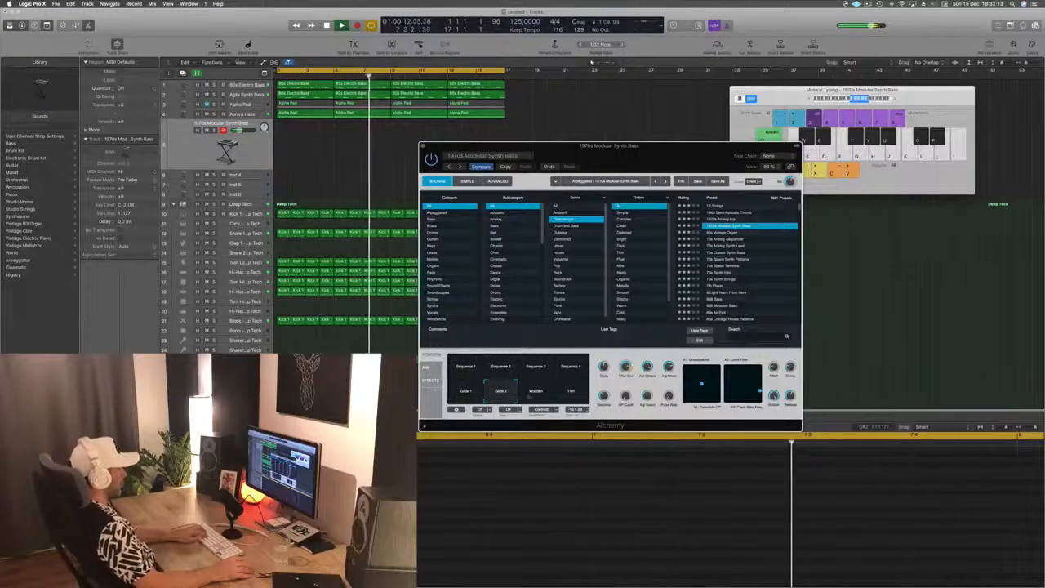
left_click(536, 393)
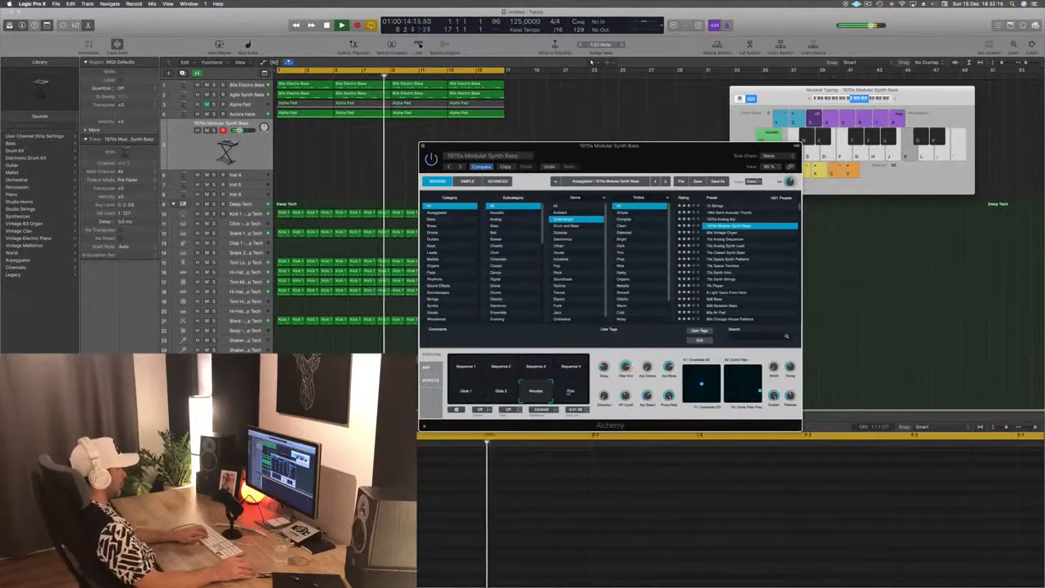
left_click(571, 393)
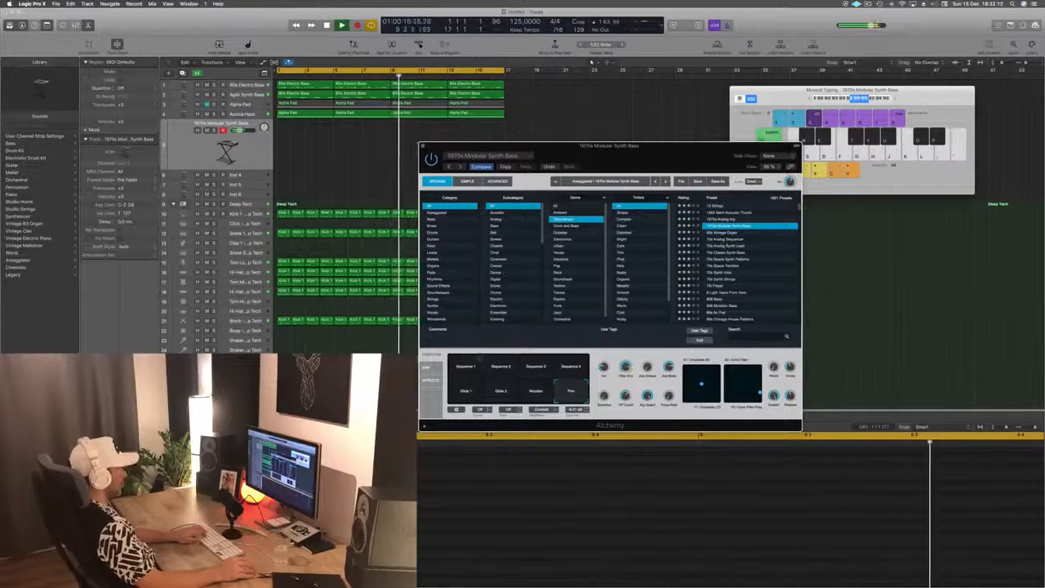
left_click(466, 365)
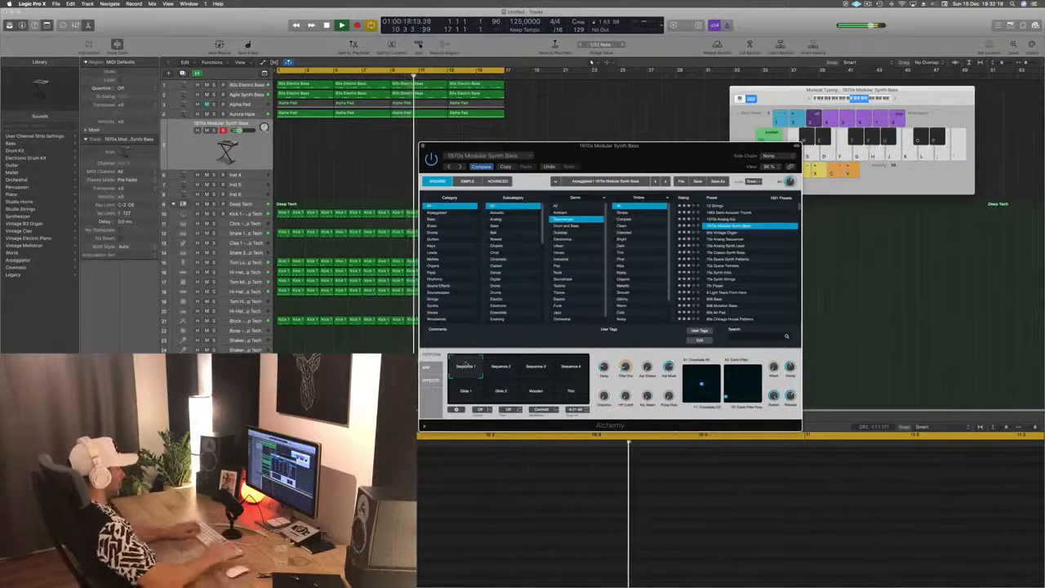
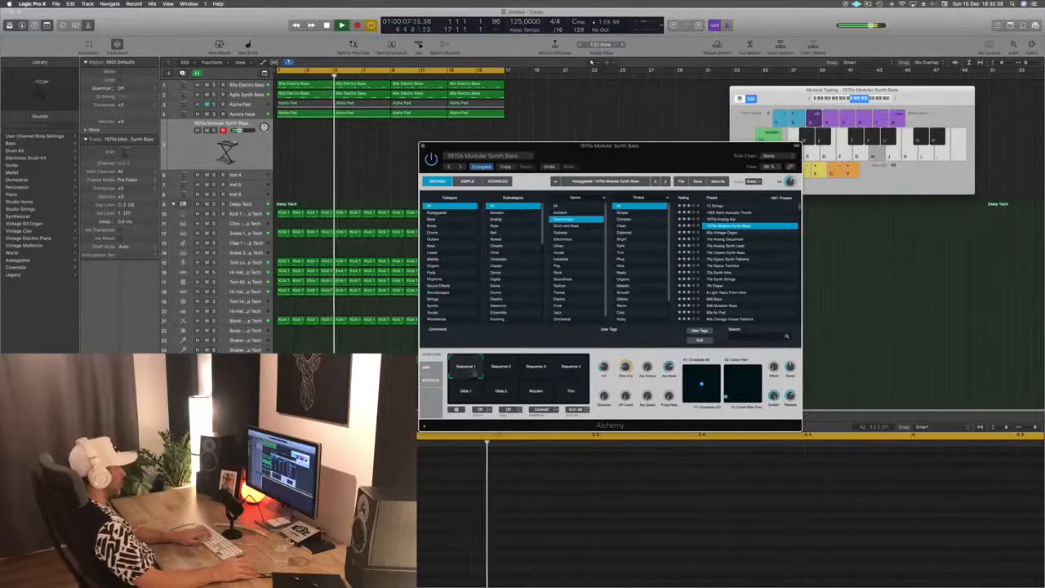
Set the arpeggiator of the 1970s Modular Synth Bass preset to As Played mode with key trigger Off, and play test notes.
left_click(427, 368)
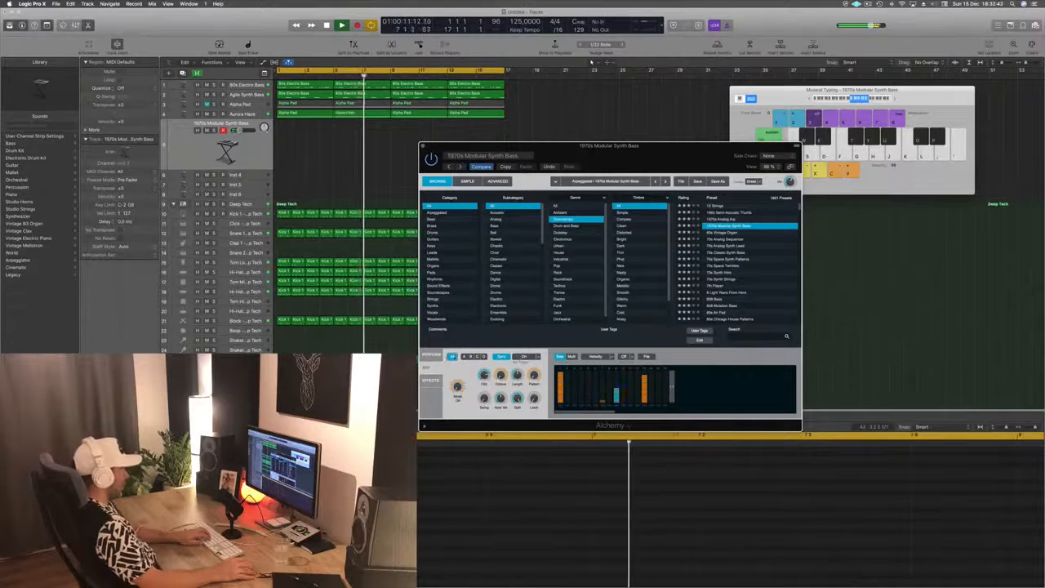
left_click_drag(457, 388, 457, 384)
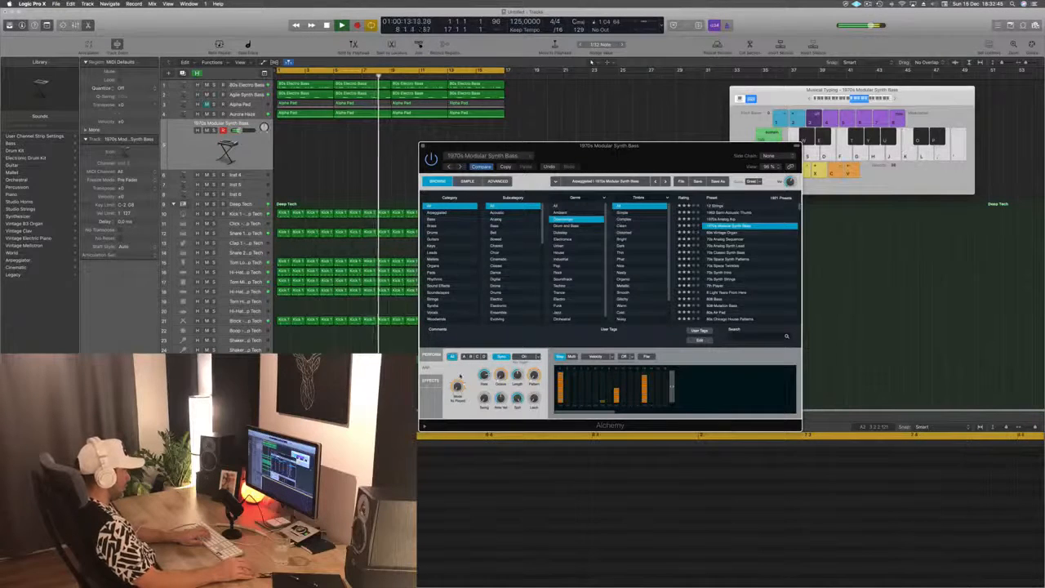
left_click(537, 356)
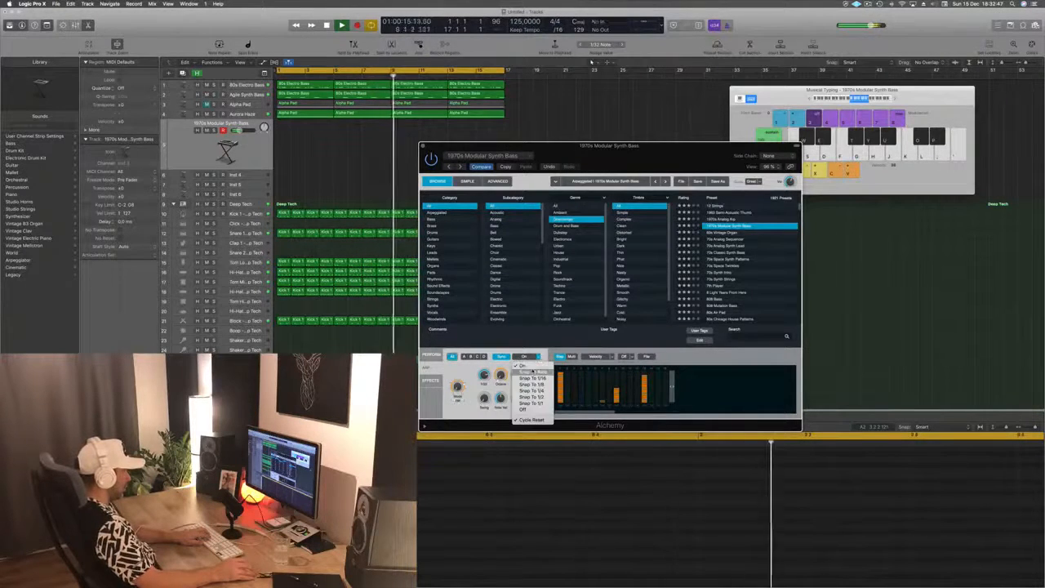
left_click(530, 409)
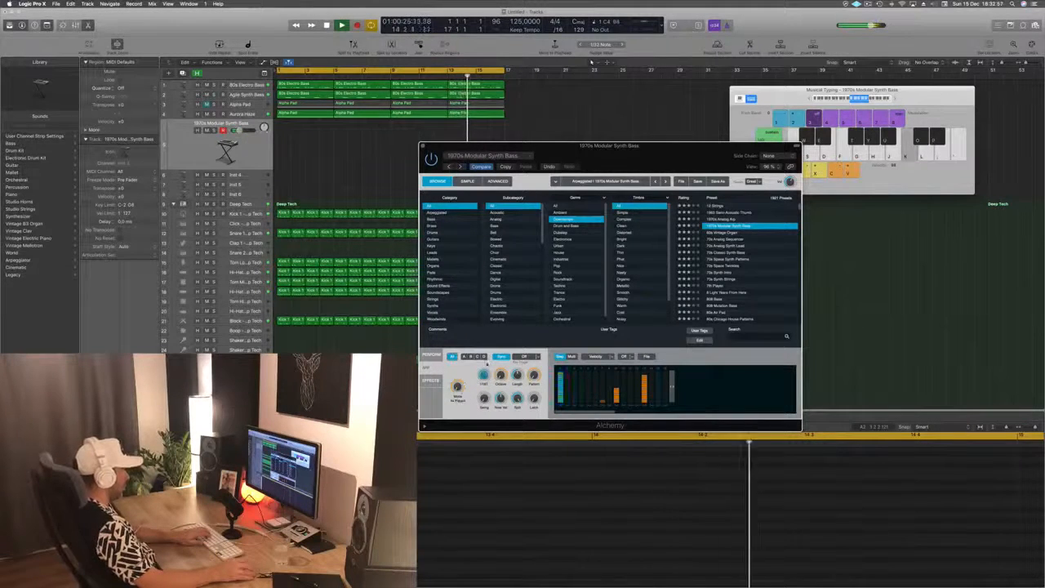
key("l")
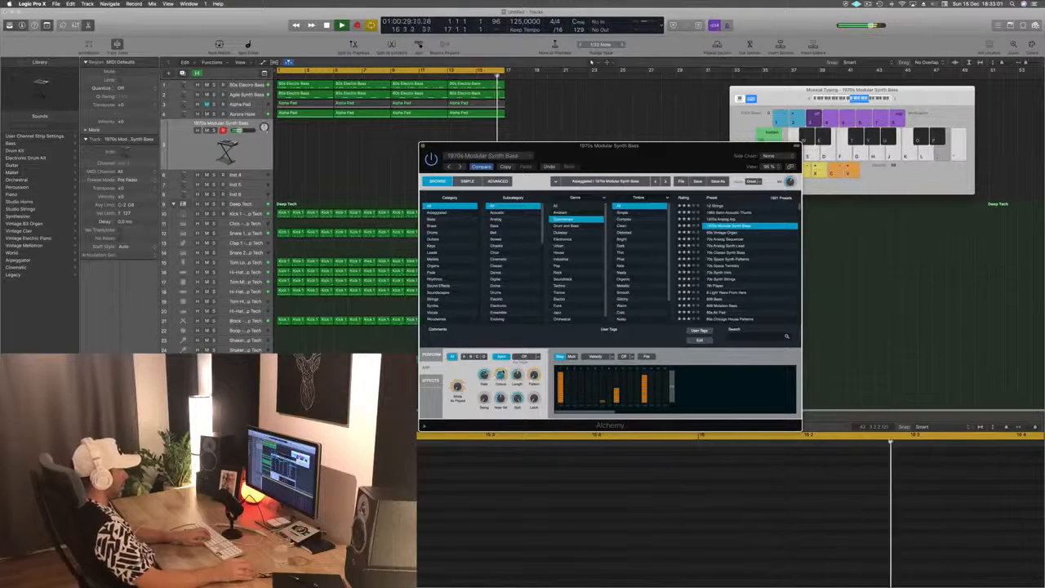
key("k")
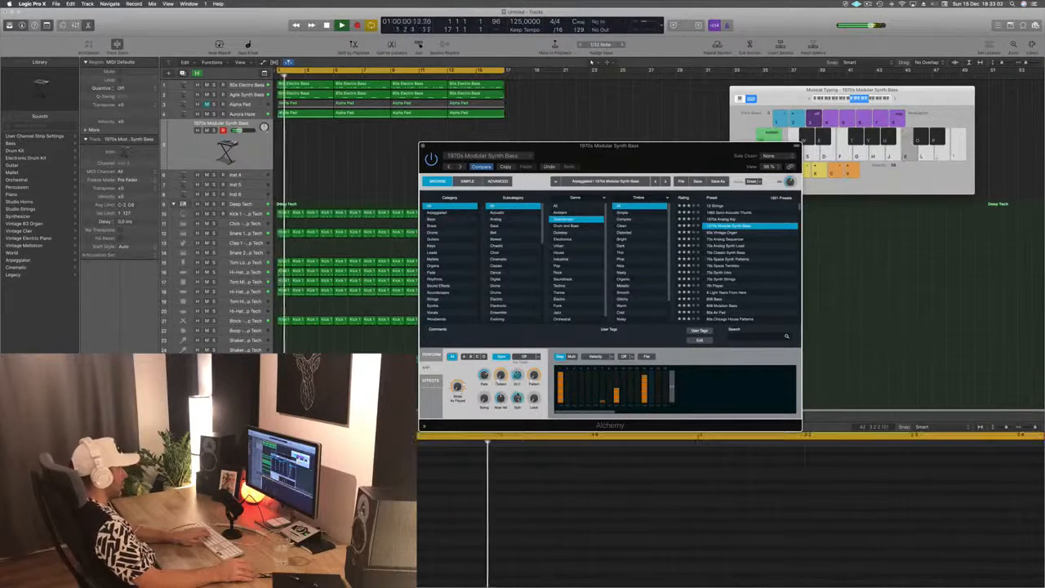
Adjust the arpeggiator's Pattern setting and audition source A with its arpeggiator steps shown in Multi view.
left_click_drag(534, 376, 533, 370)
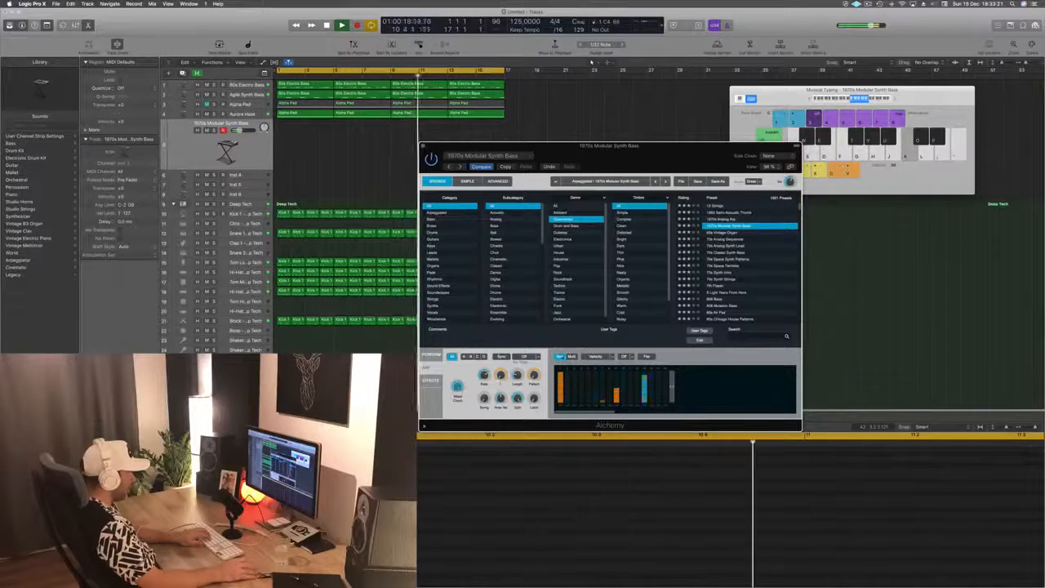
left_click(572, 357)
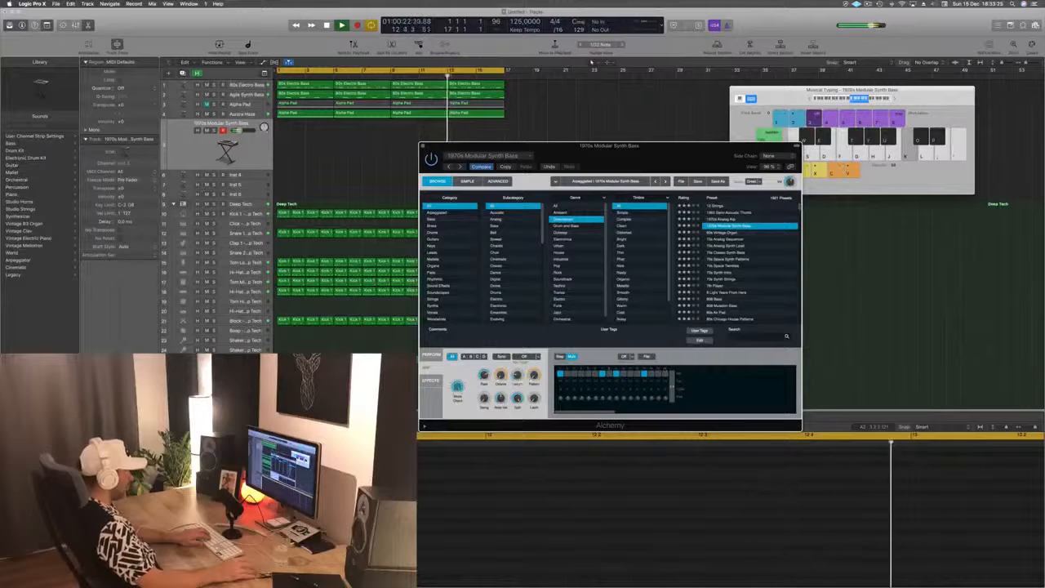
left_click(465, 357)
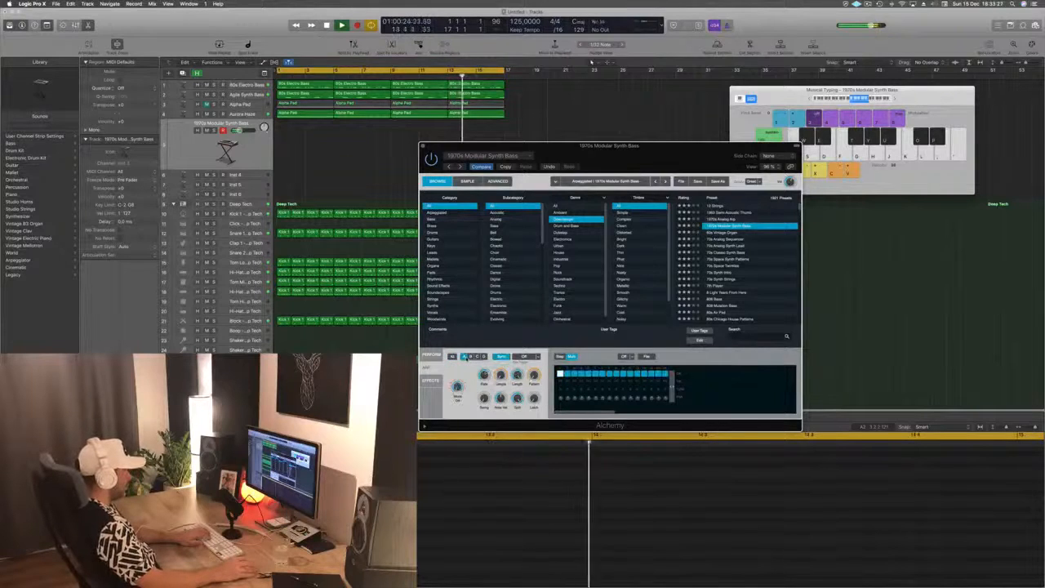
key("l")
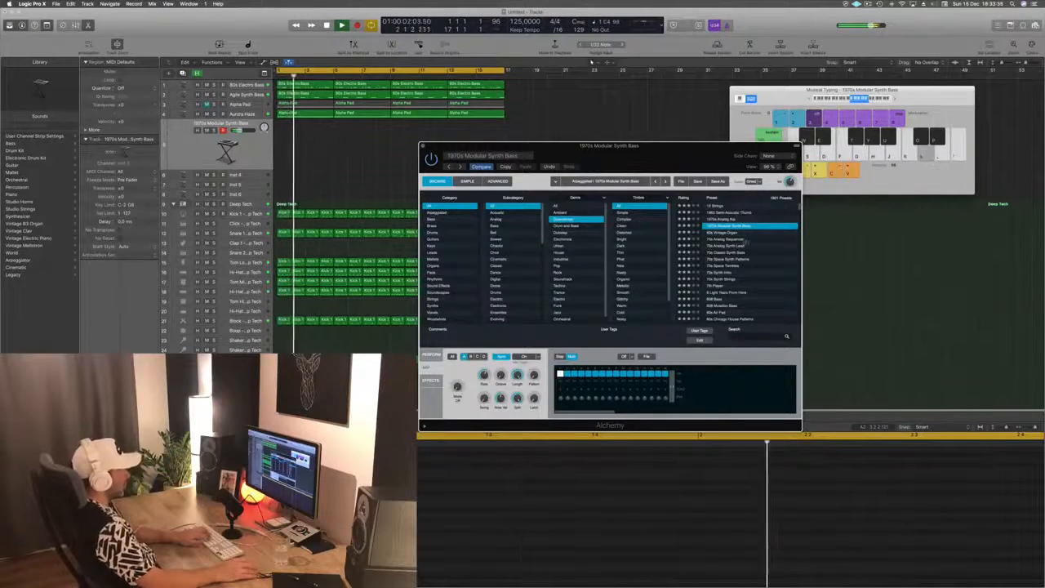
Audition Alchemy presets from 60s Vintage Organ and 70s Analog Sequencer through 70s Synth Intro and 7th Player, and load 8 Light Years From Here.
left_click(729, 234)
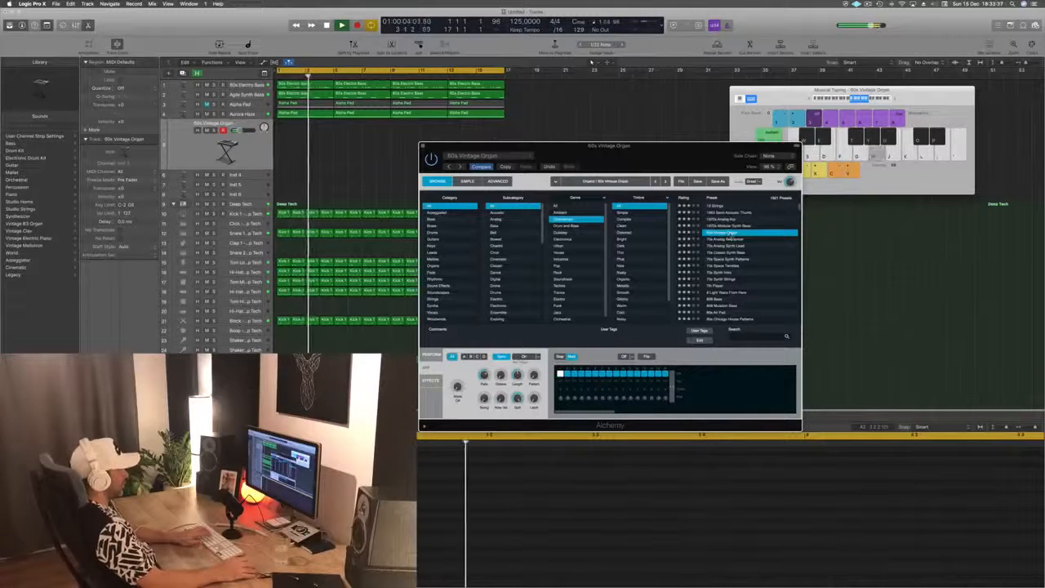
left_click(729, 242)
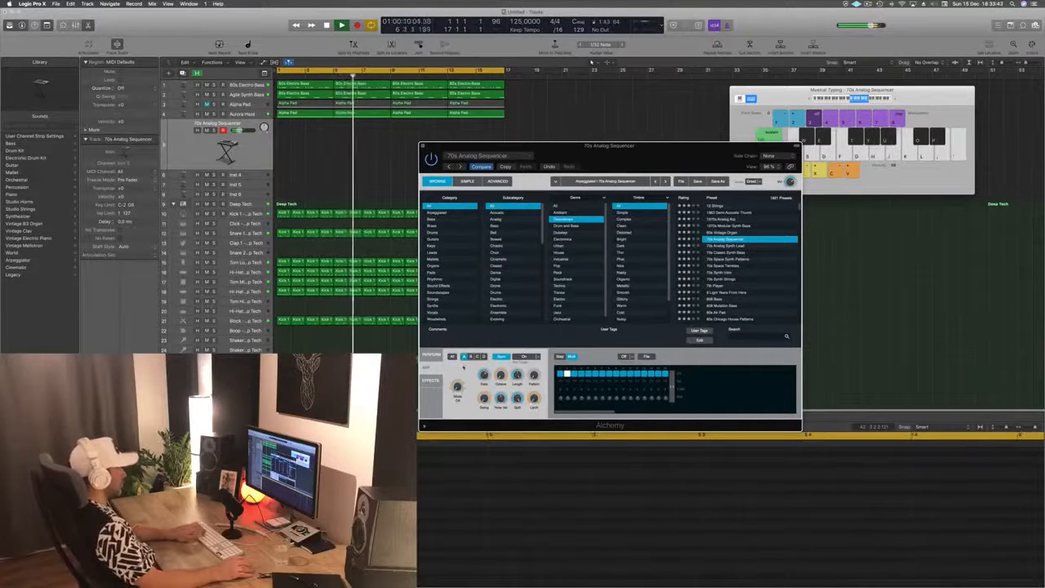
left_click(737, 254)
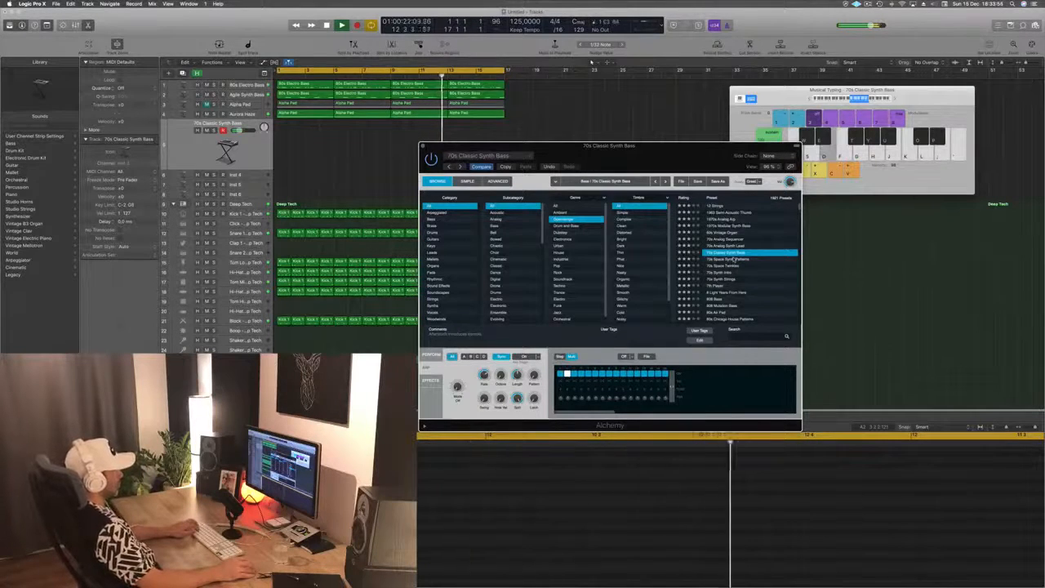
left_click(726, 260)
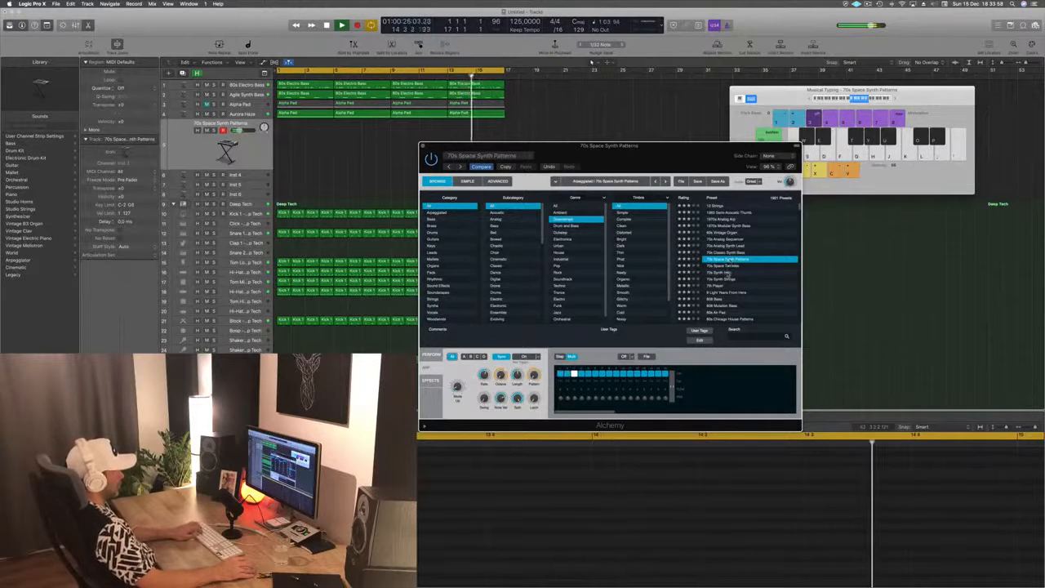
left_click(725, 273)
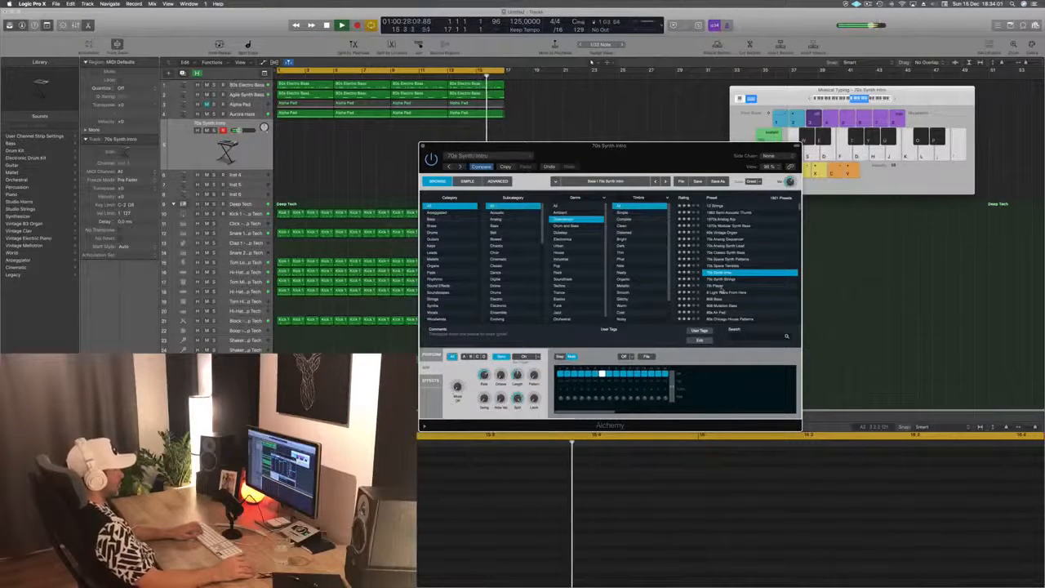
left_click(721, 285)
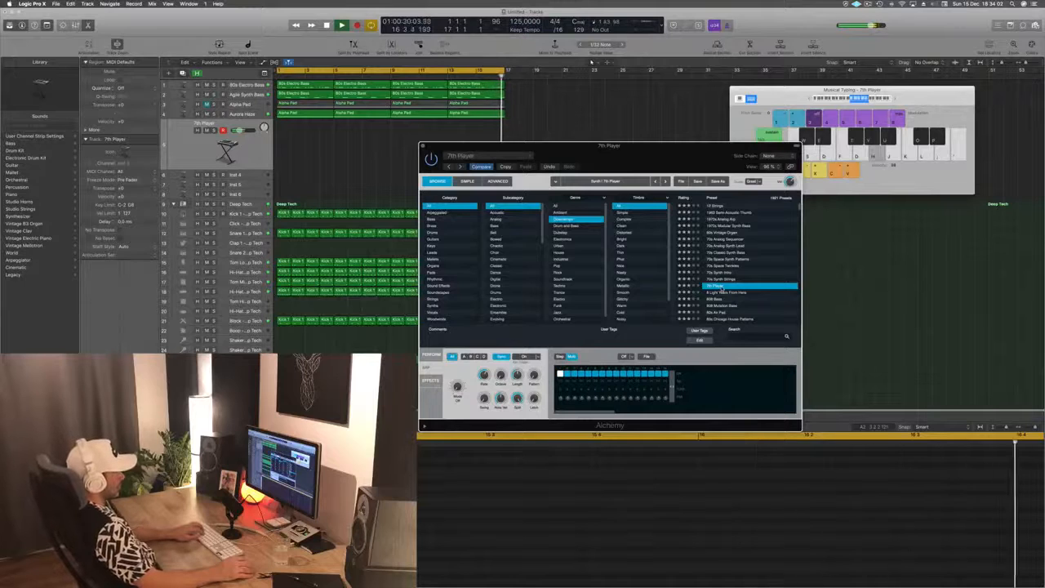
left_click(722, 291)
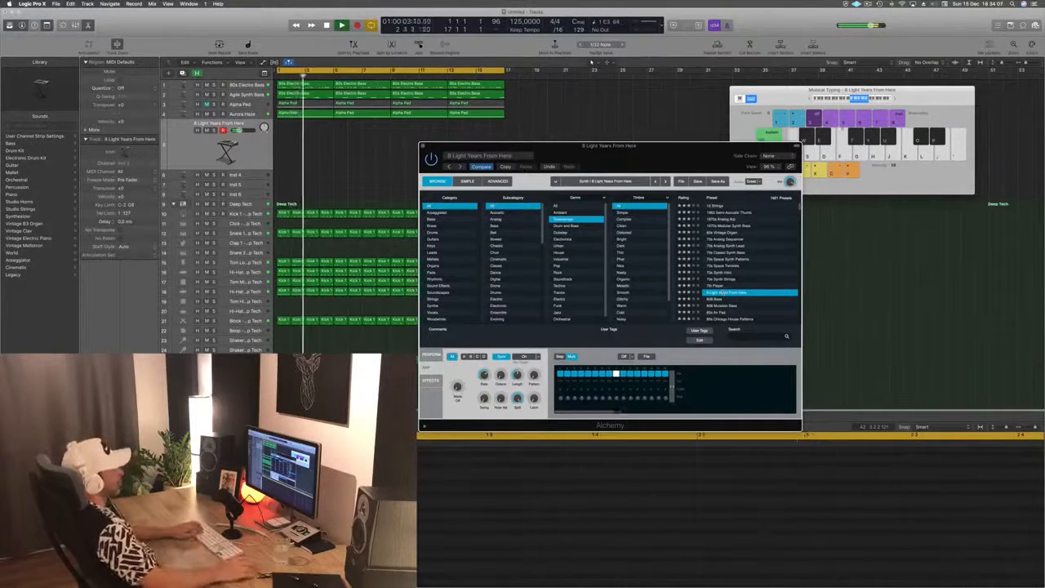
Shift Musical Typing to a lower octave and move the Alchemy window up to the upper edge of the workspace.
key("d")
left_click(849, 99)
key("d")
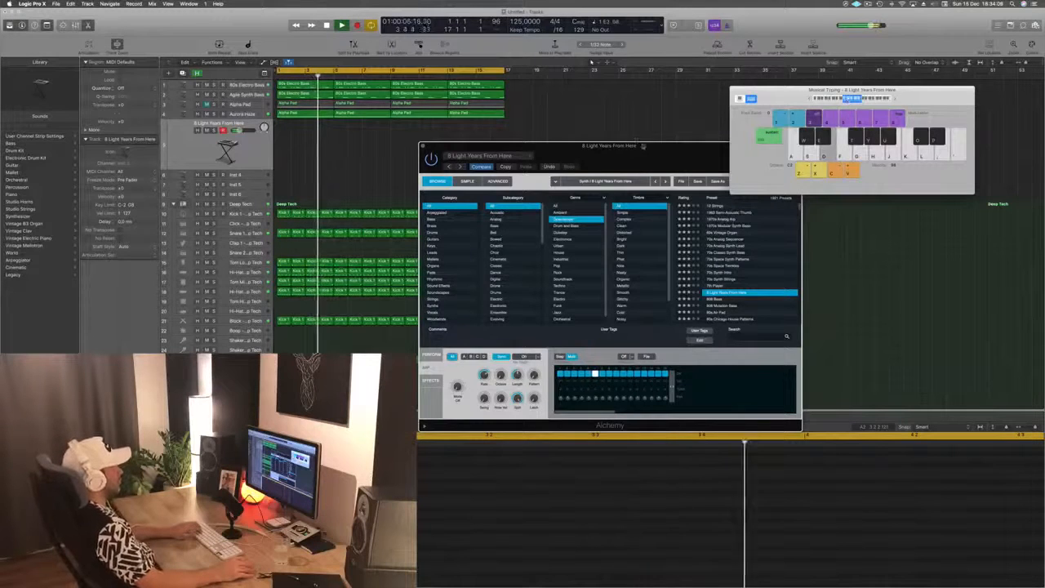
left_click_drag(643, 145, 638, 63)
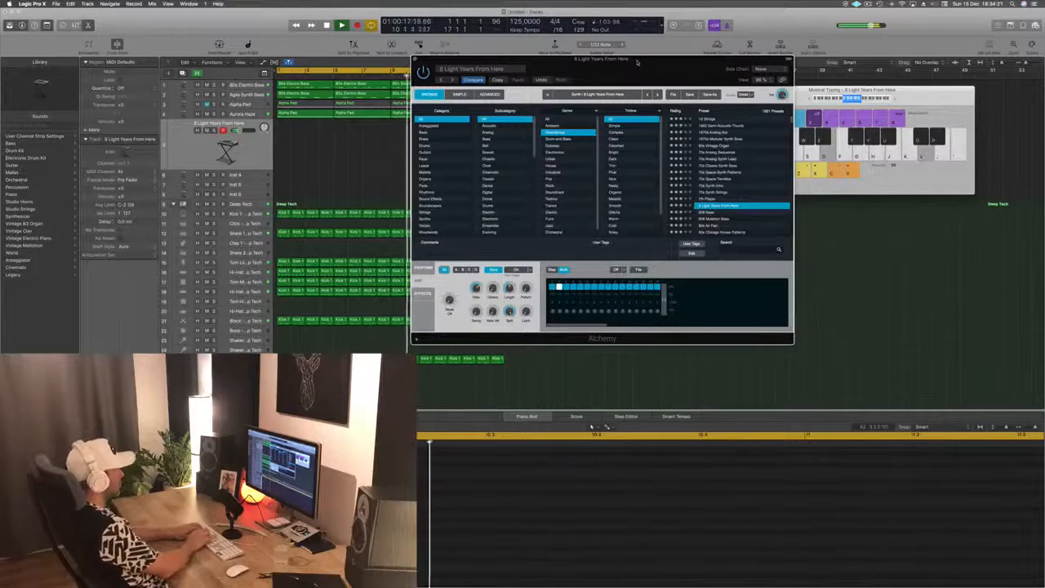
Play a series of notes with Musical Typing to audition the 8 Light Years From Here preset over the running track.
key("k")
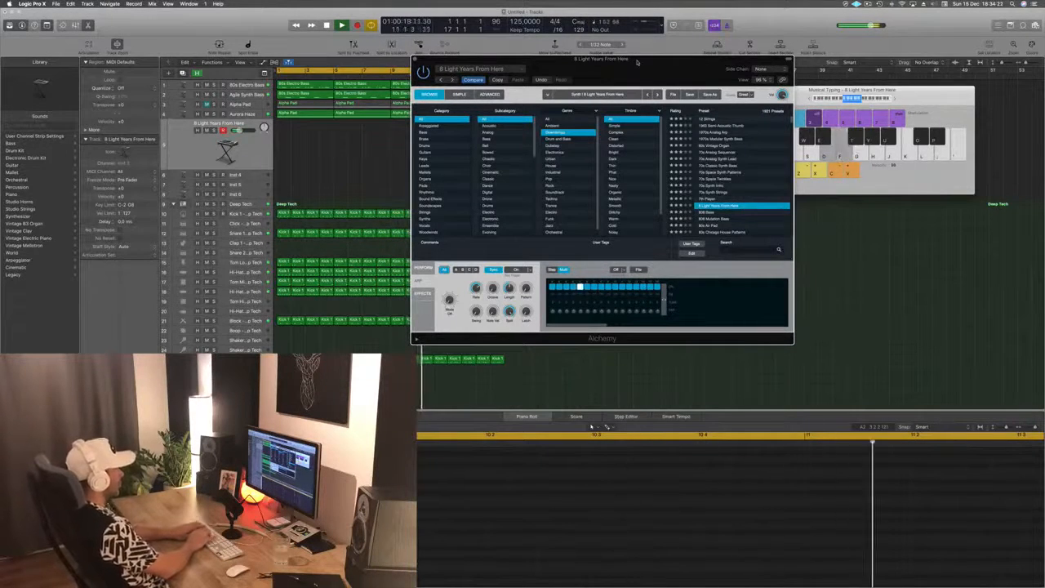
key("l")
key("h")
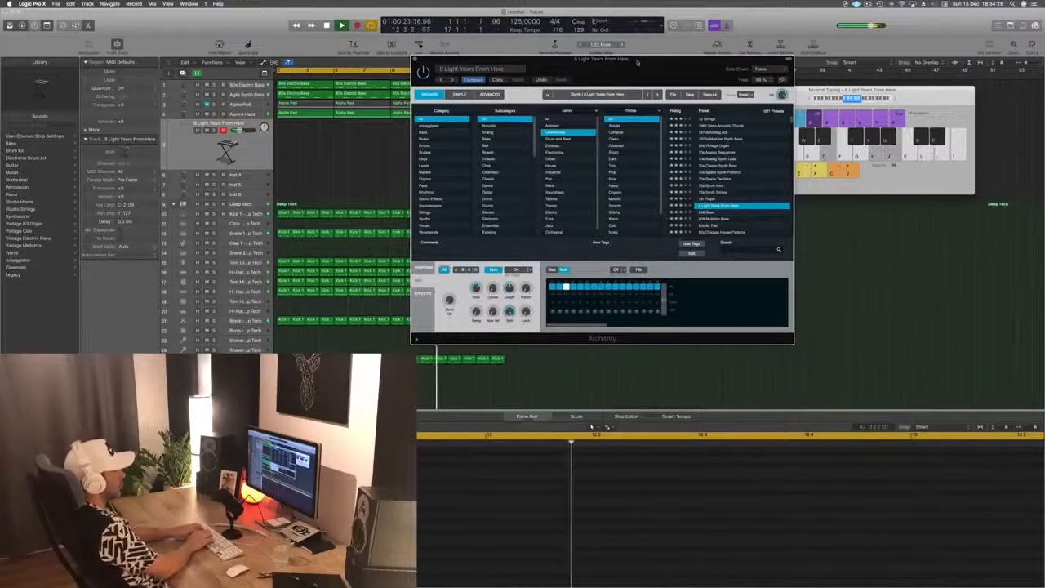
key("semicolon")
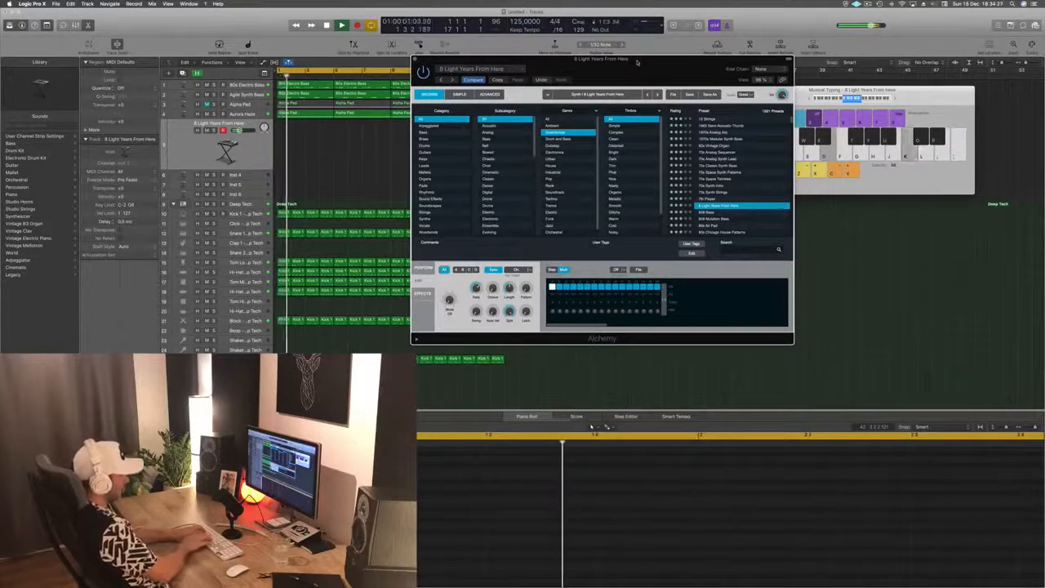
key("k")
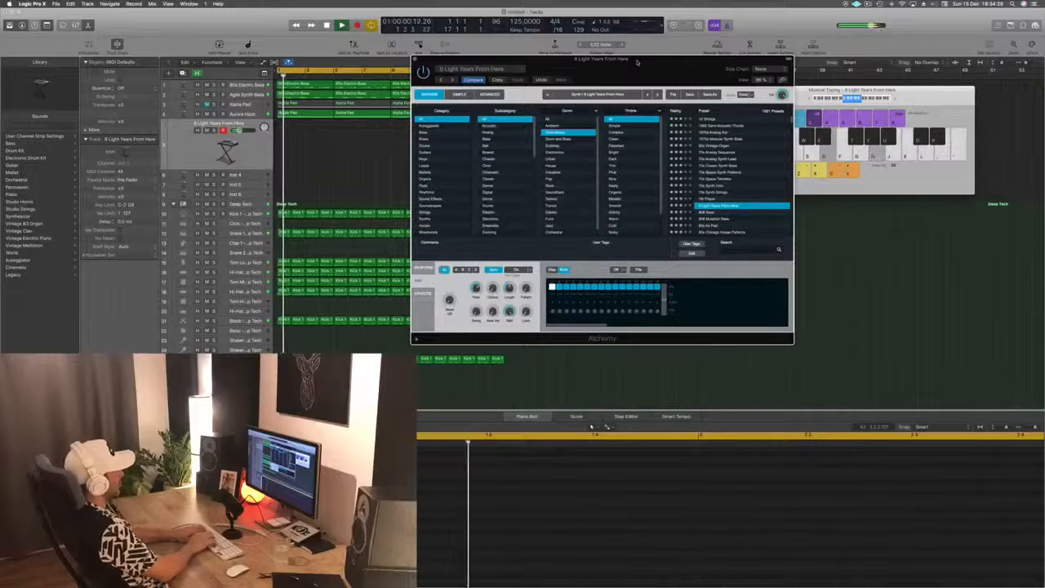
key("f")
key("h")
key("j")
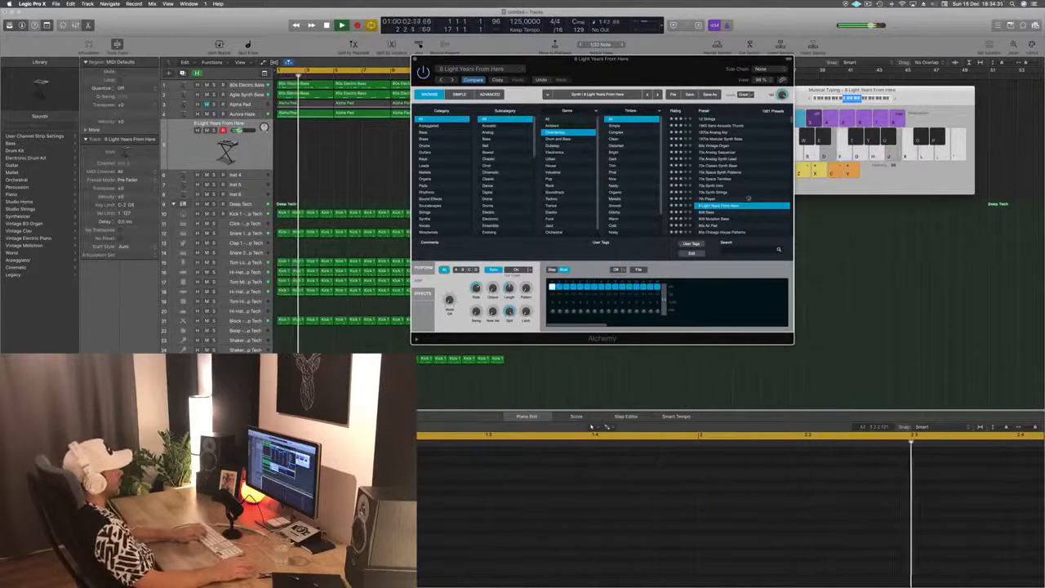
key("k")
key("l")
key("d")
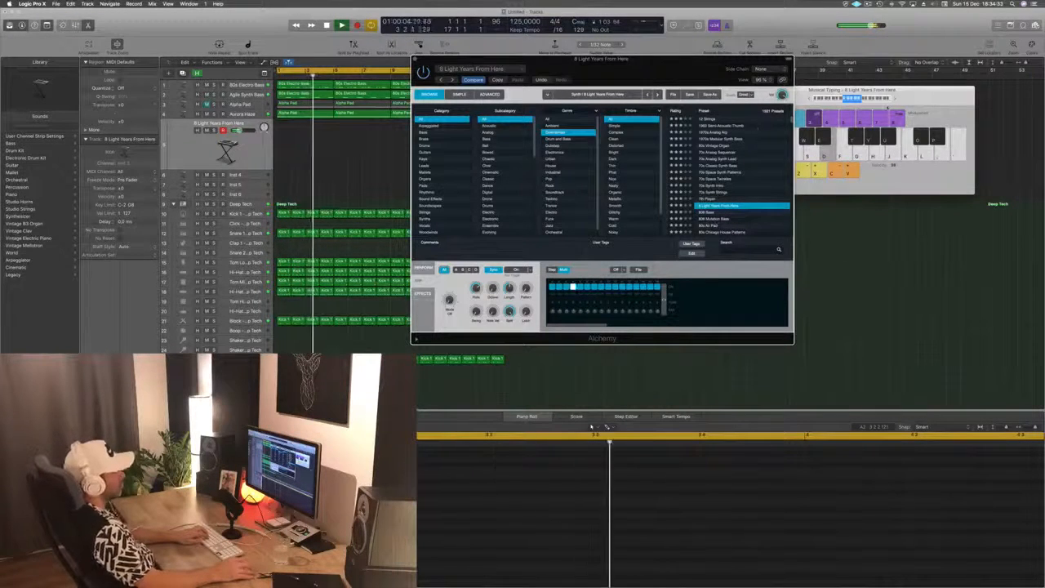
Test 8 Light Years From Here in a higher Musical Typing octave and return to the lower octave.
left_click(864, 99)
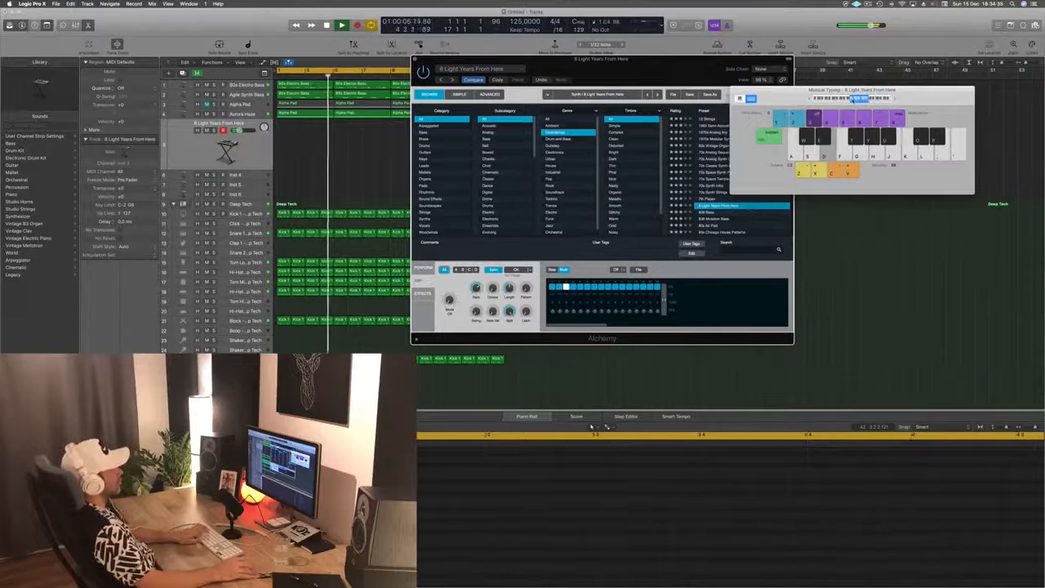
key("g")
key("a")
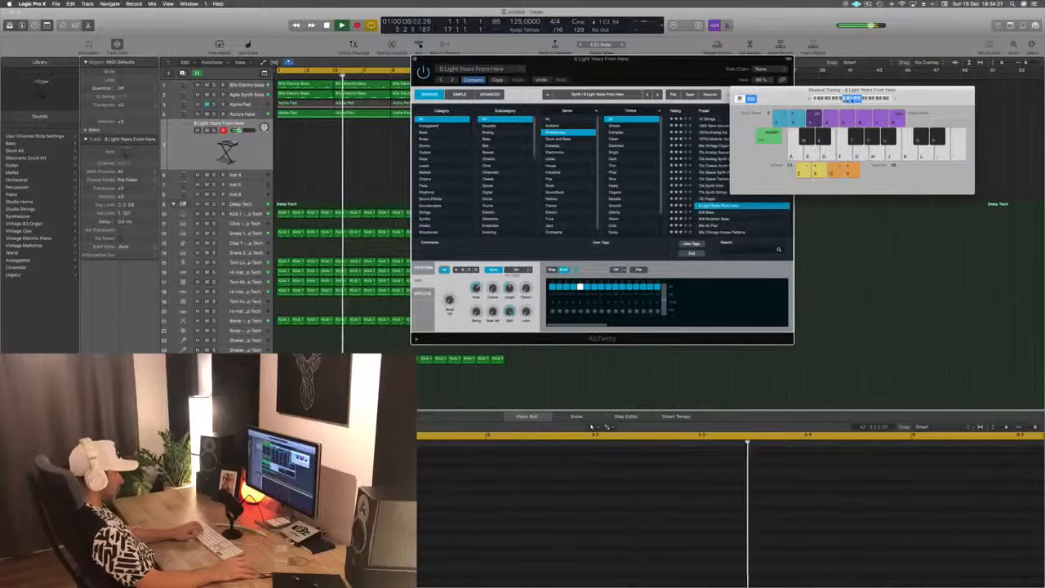
left_click(846, 99)
key("f")
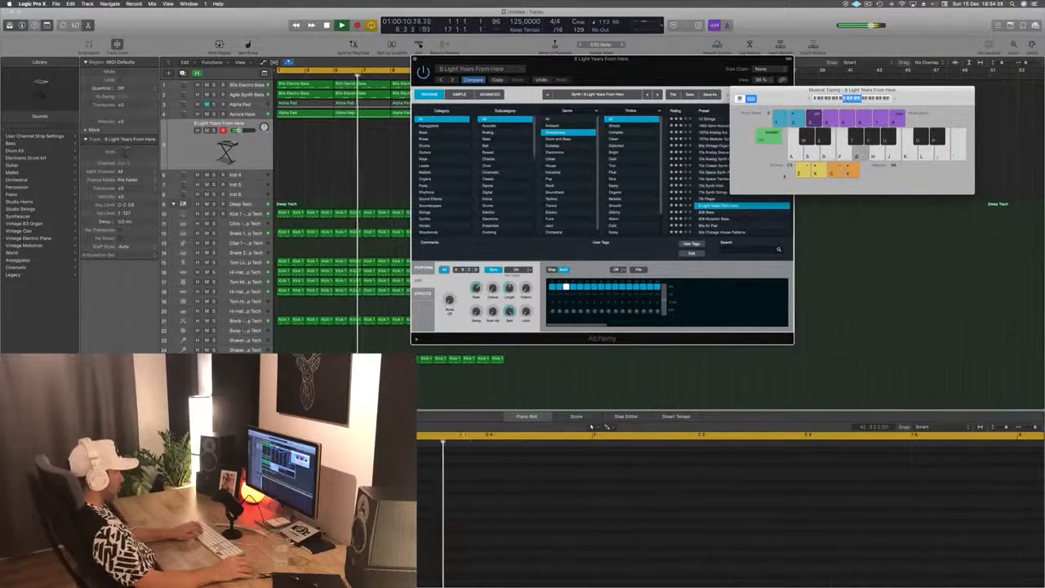
Audition 80s Air Pad, 80s Chicago House Patterns, 80s Glassy Electric Piano and 80s Slow Pop Sweep, and load the Abstracted Possibilities preset.
left_click(735, 226)
scroll(742, 201, "down", 3)
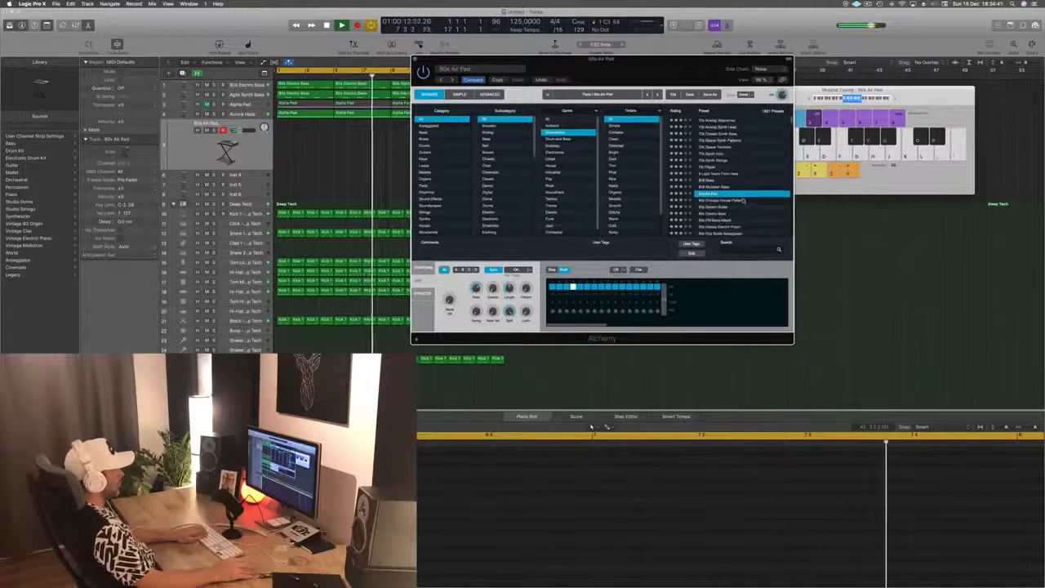
left_click(733, 200)
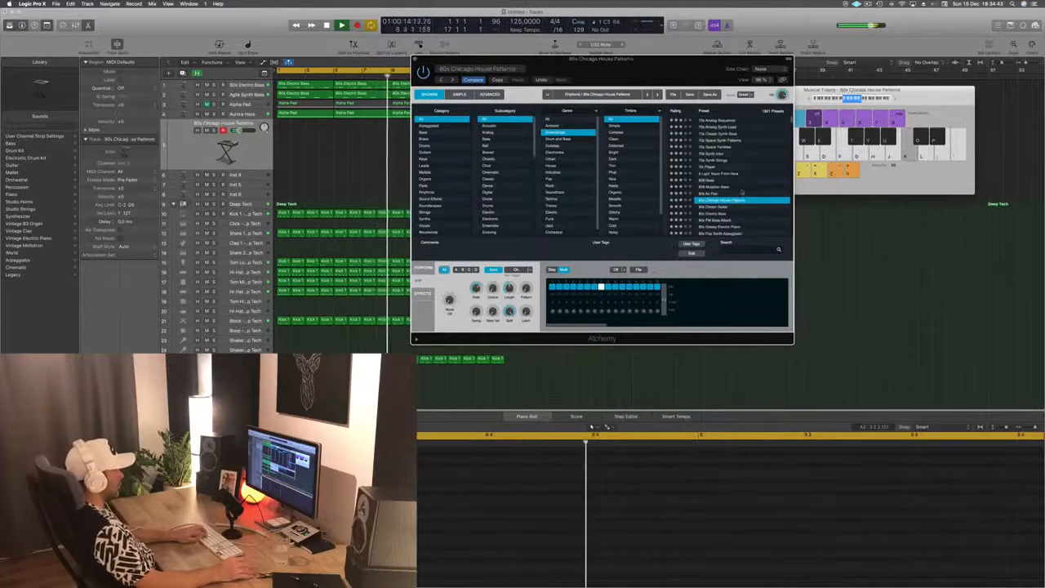
scroll(733, 188, "down", 2)
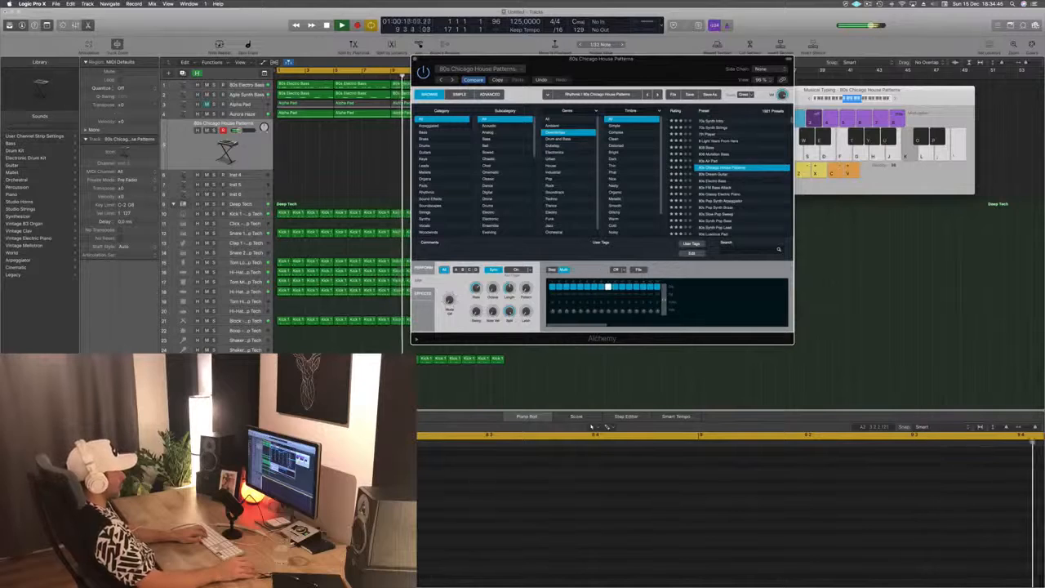
left_click(716, 195)
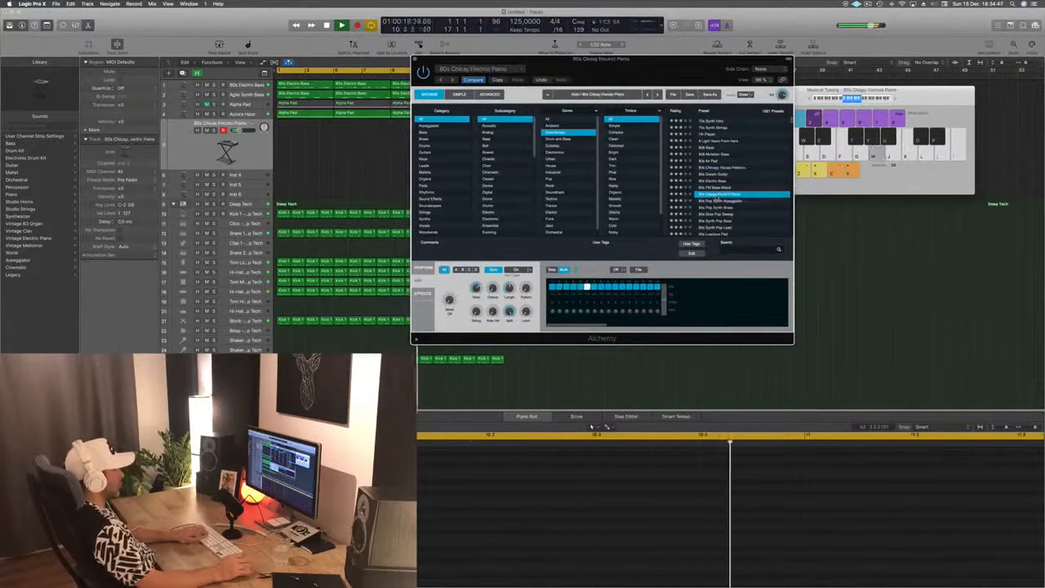
scroll(766, 172, "down", 2)
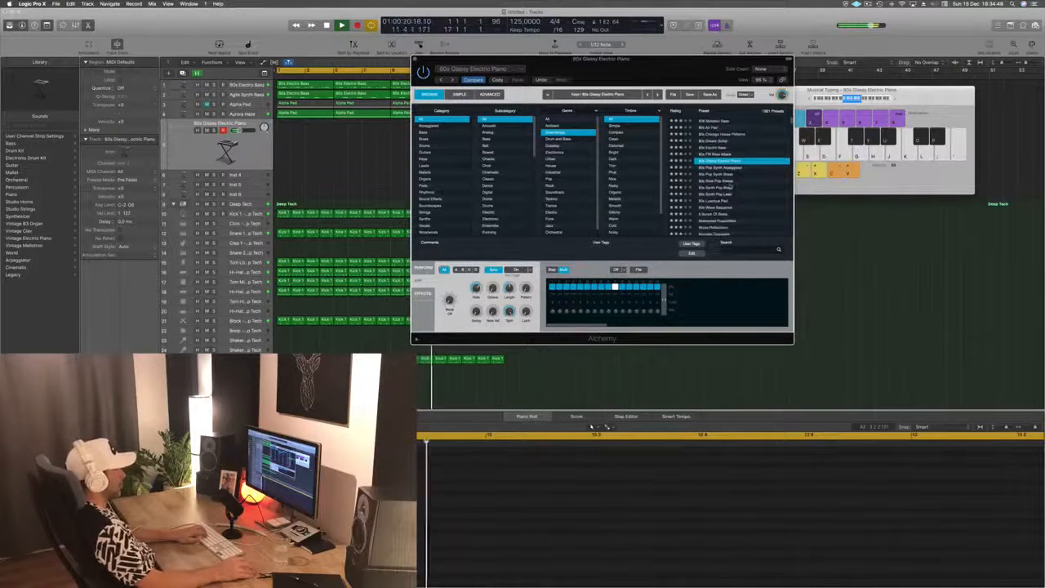
left_click(732, 183)
scroll(732, 188, "down", 2)
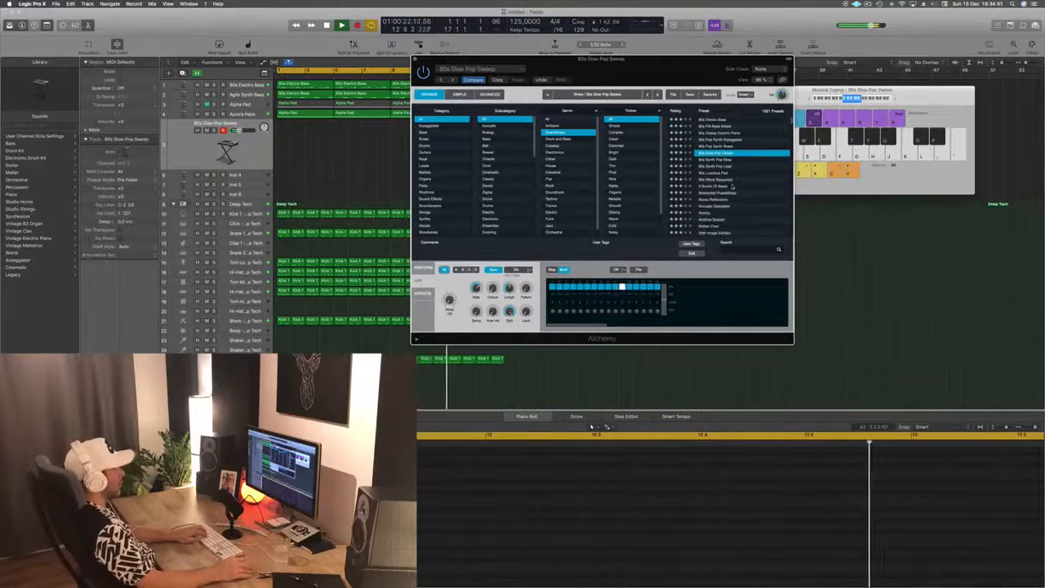
left_click(721, 193)
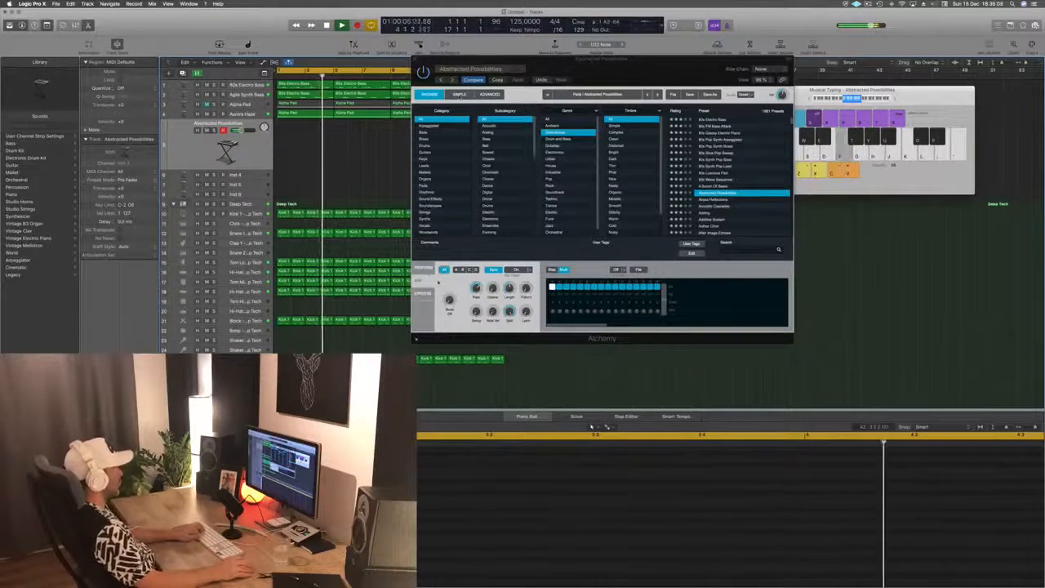
Show Alchemy's performance snapshots and audition Soft Sweep, Textured Sweep and Jittery in the Abstracted Possibilities preset.
left_click(423, 268)
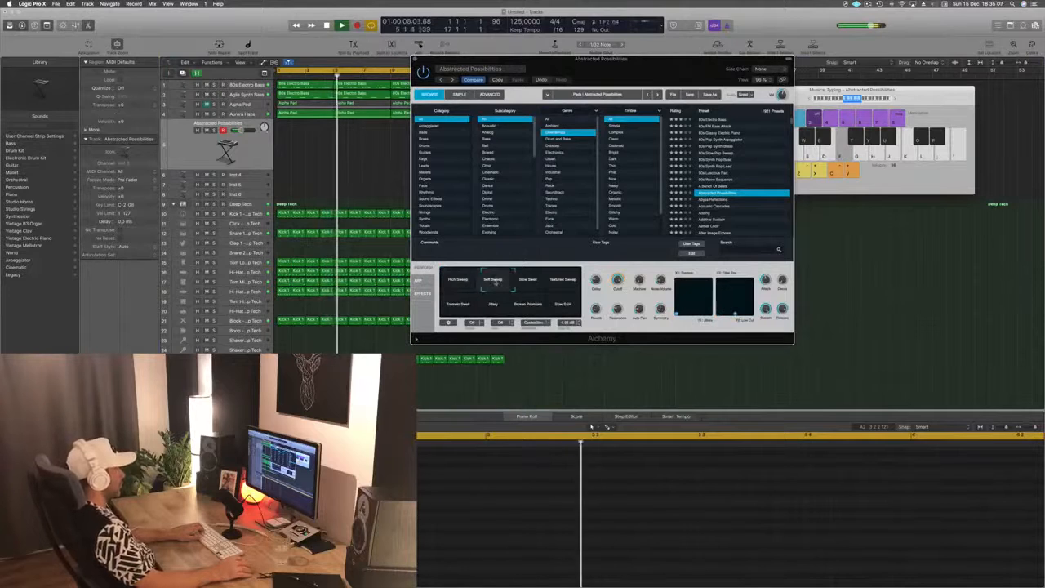
left_click(562, 281)
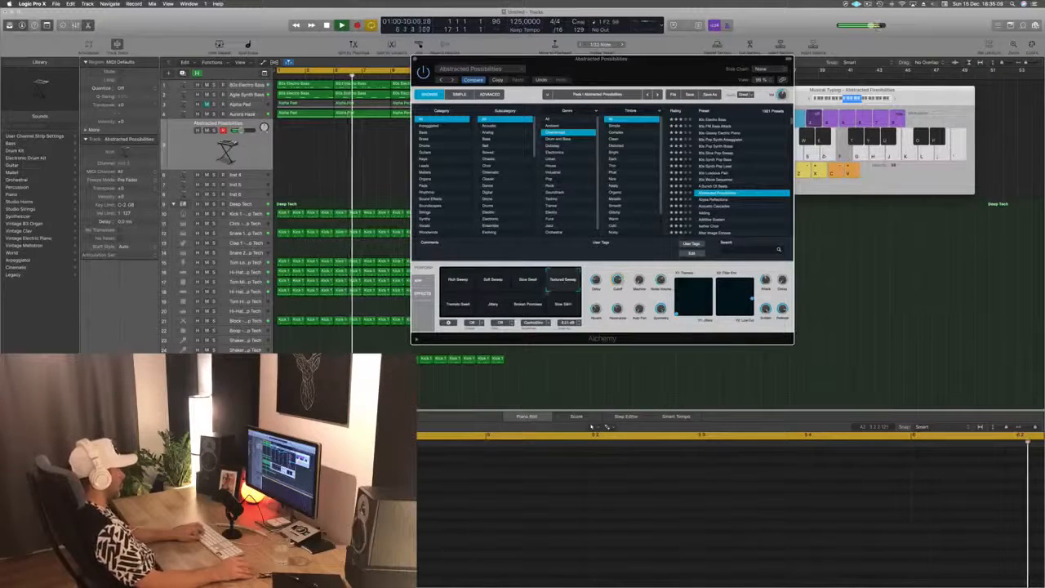
left_click(492, 304)
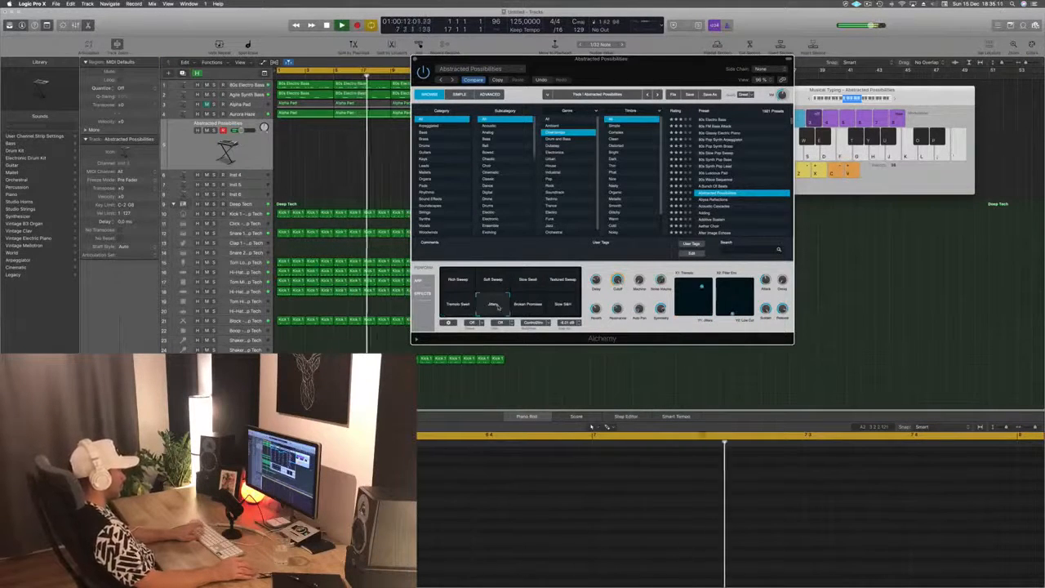
Load the 12 Strings preset and audition it with a few Musical Typing notes in a higher octave.
scroll(742, 153, "up", 5)
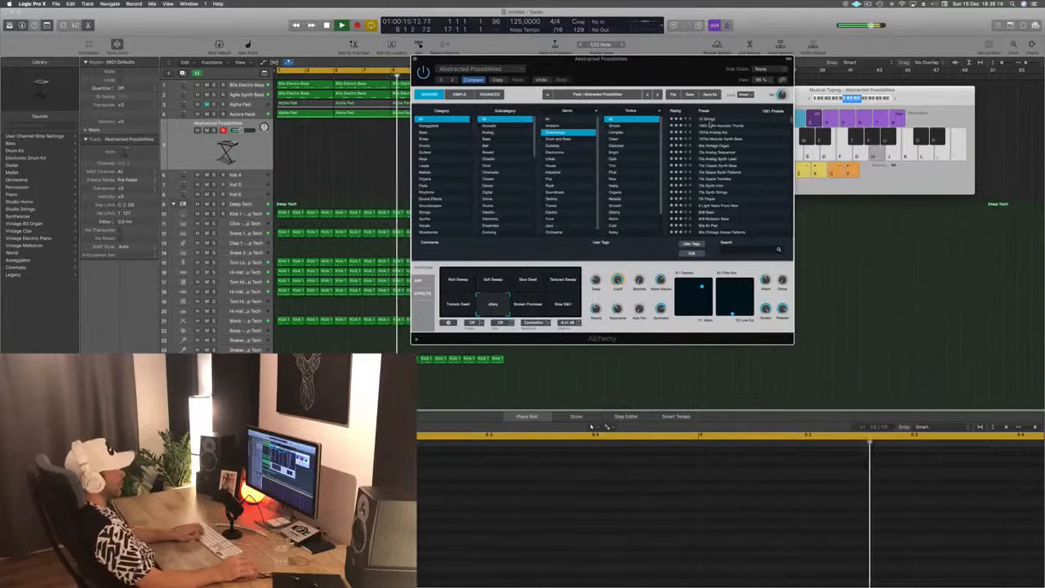
left_click(708, 120)
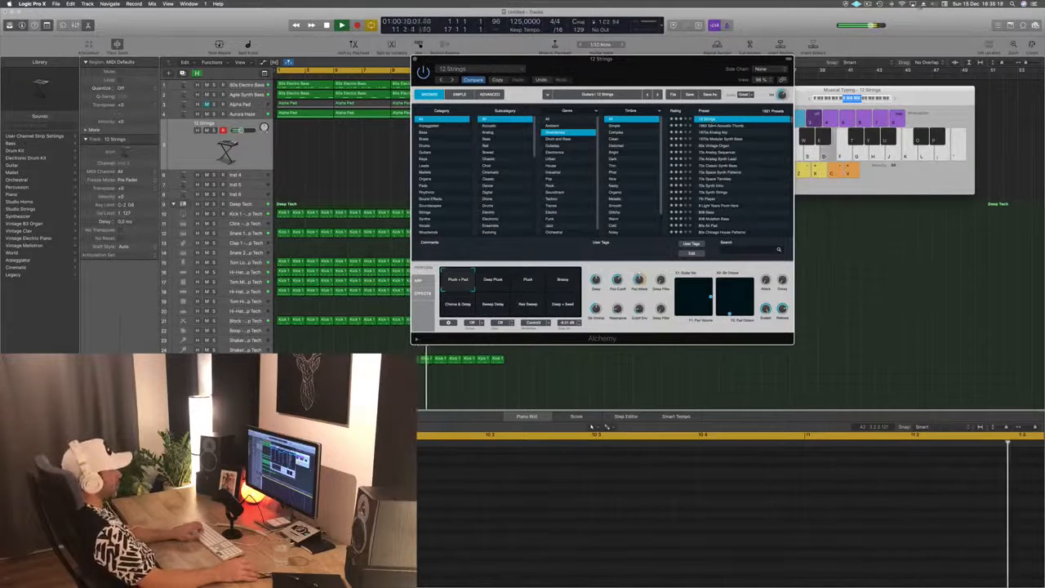
left_click(862, 100)
key("f")
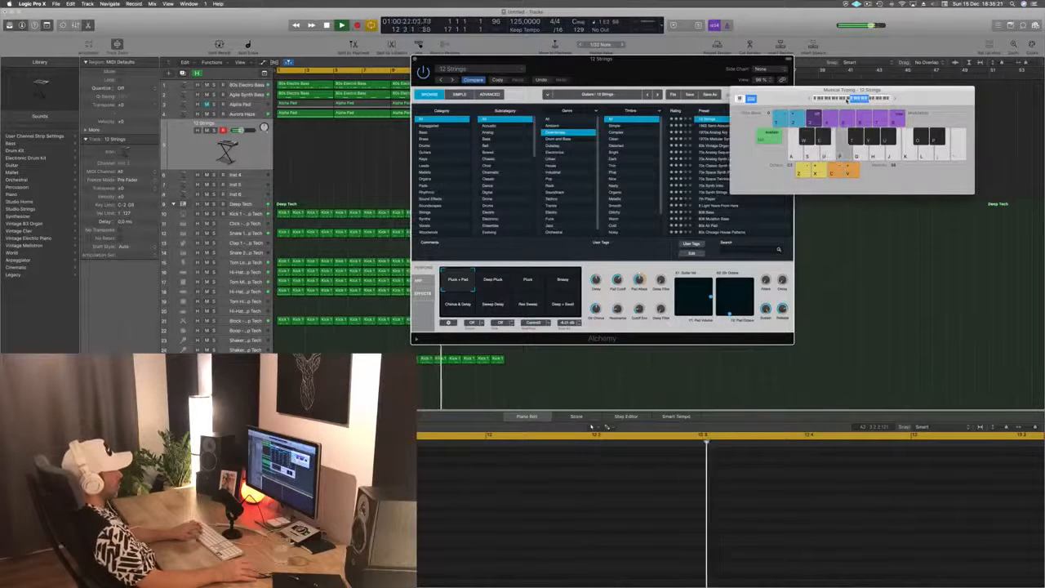
key("g")
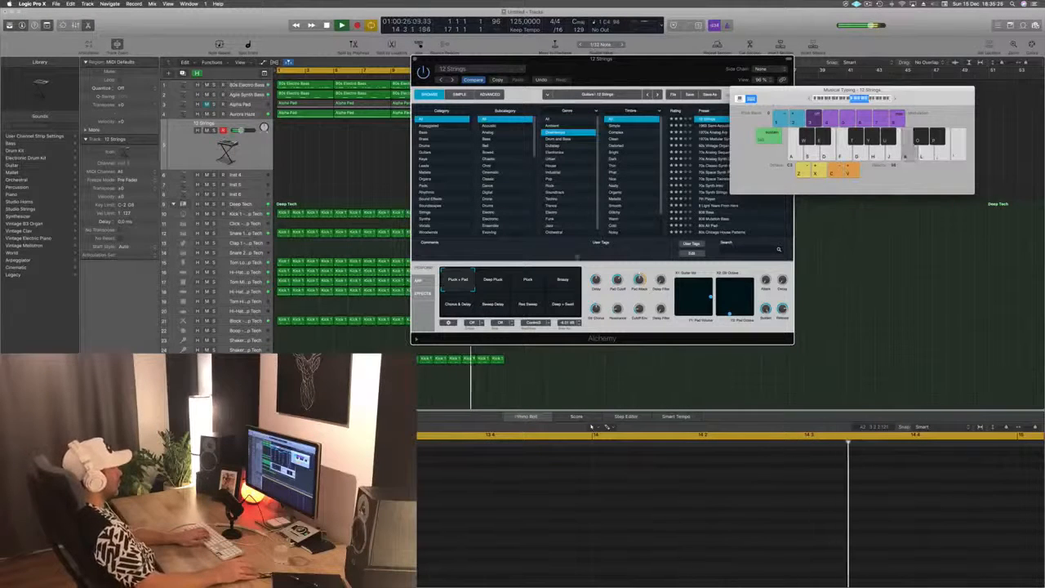
Audition the Deep Pluck snapshot of 12 Strings, raising the Musical Typing octave further and playing a few notes.
left_click(493, 282)
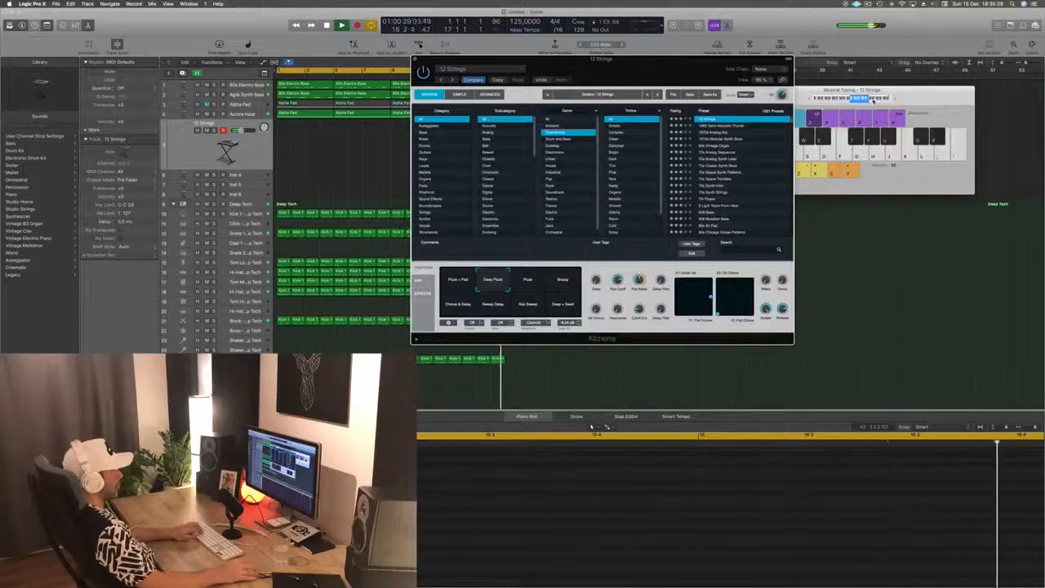
left_click(874, 100)
key("g")
key("f")
Audition the Pluck snapshot of 12 Strings with Musical Typing notes in a lower octave.
left_click(537, 284)
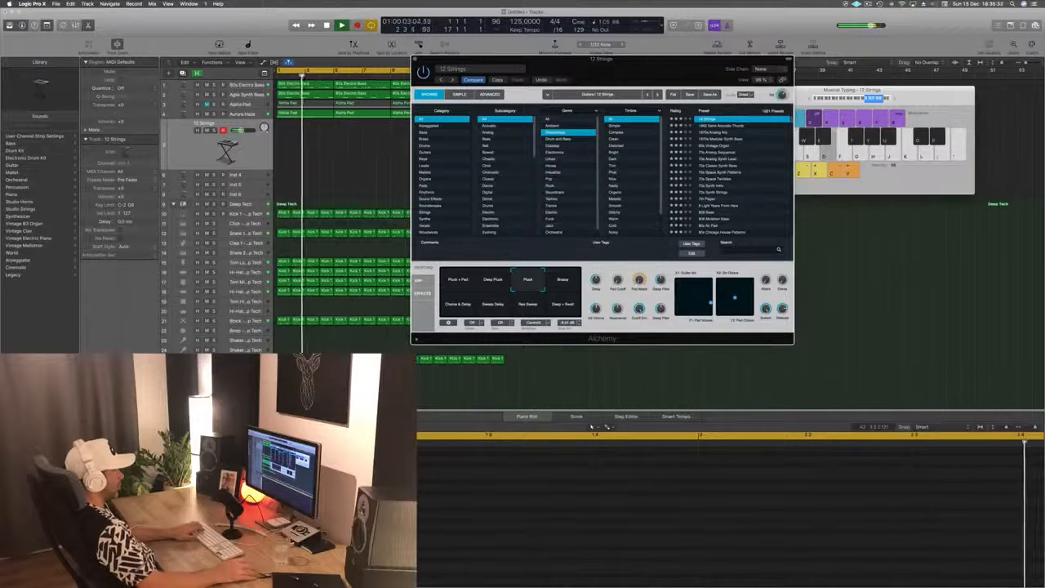
left_click(851, 99)
key("f")
key("g")
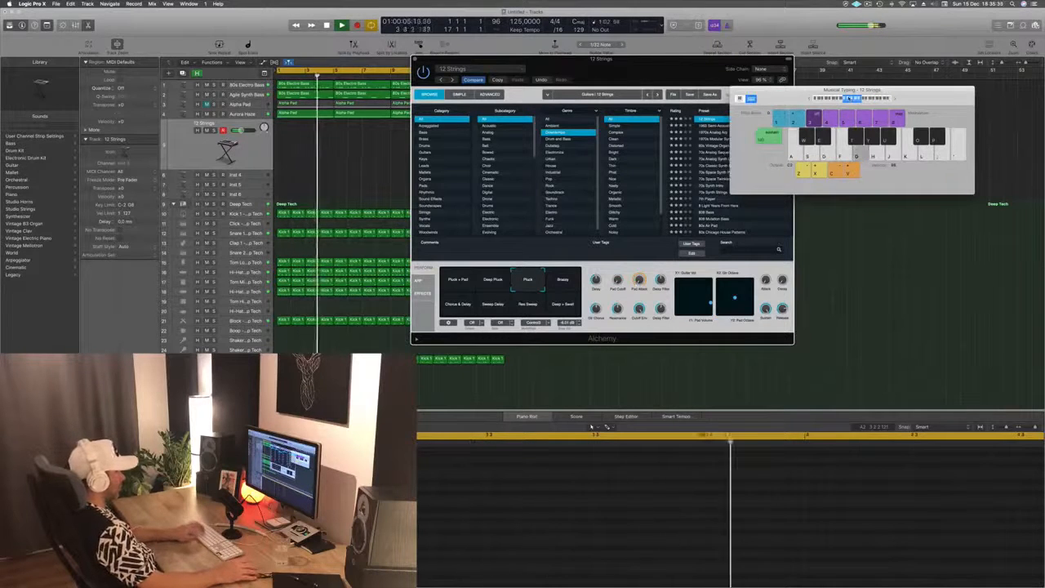
key("j")
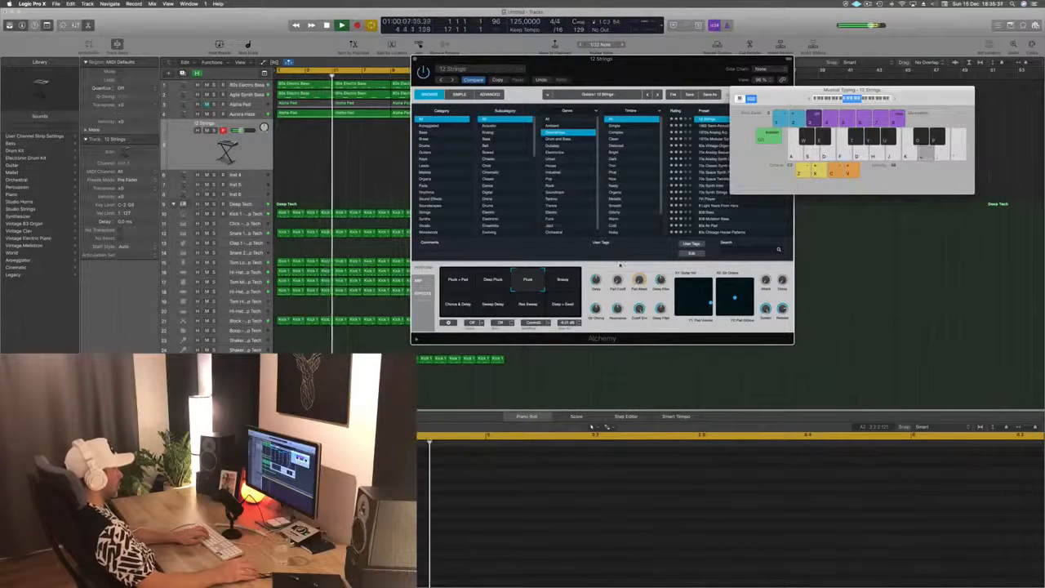
Audition the 12 Strings snapshot beside Pluck and the Chorus & Delay snapshot with several Musical Typing notes.
left_click(563, 281)
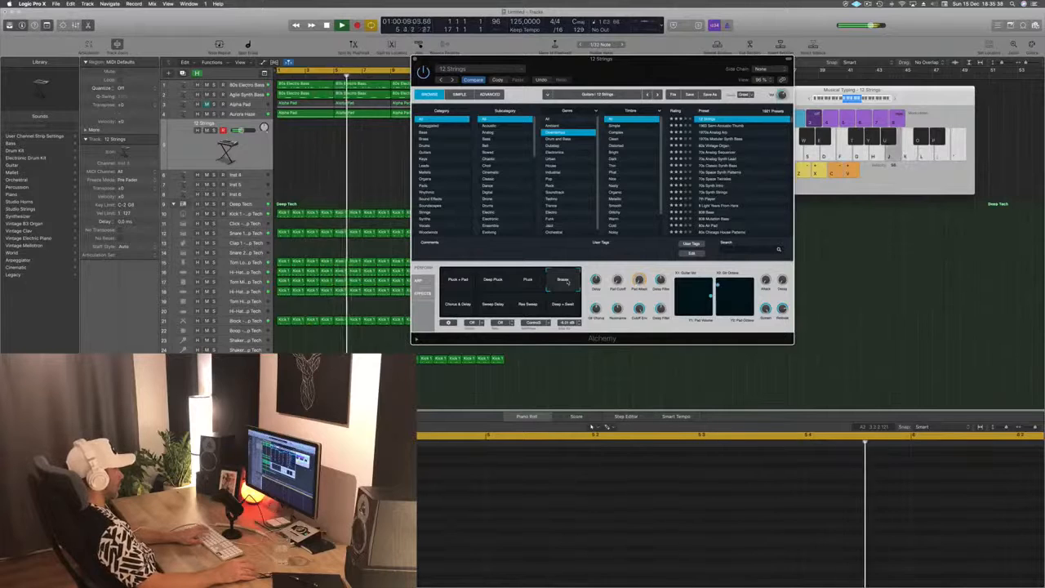
key("f")
left_click(459, 303)
key("j")
key("k")
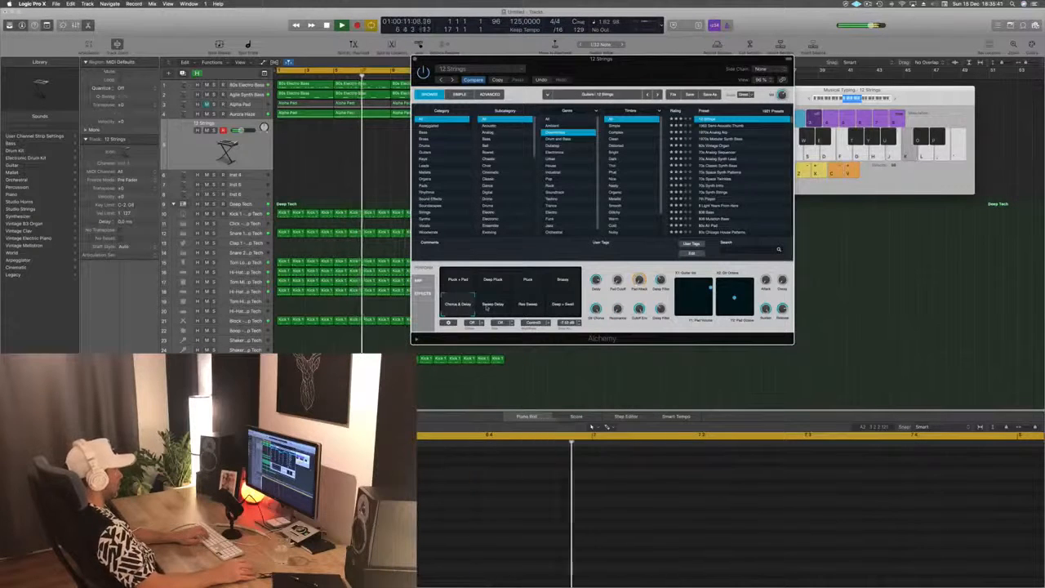
key("l")
Try the Sweep Delay, Pad Sweep and Deep + Swell snapshots of 12 Strings, playing a short phrase on the last.
left_click(490, 305)
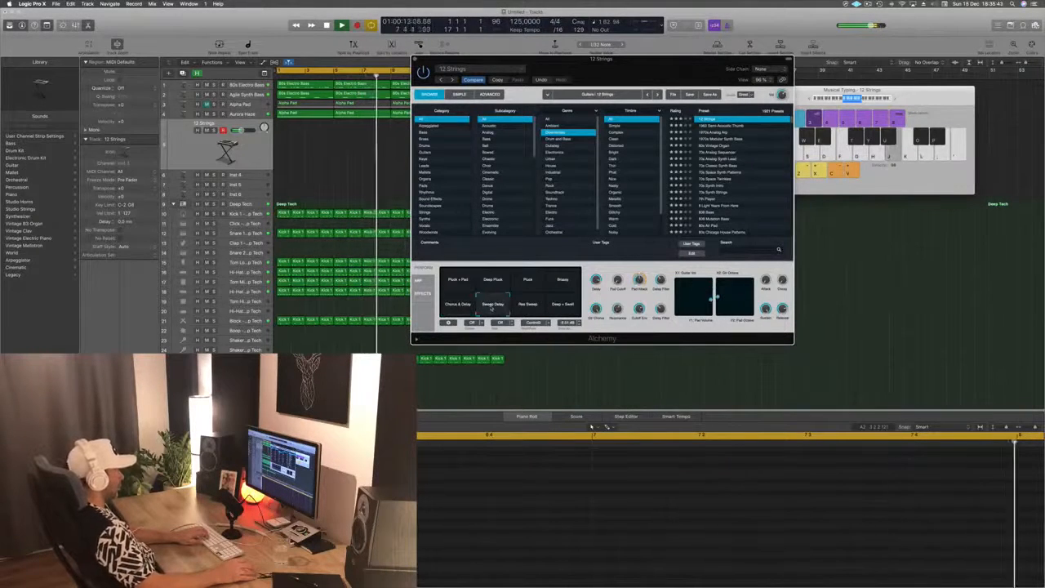
left_click(529, 304)
left_click(564, 304)
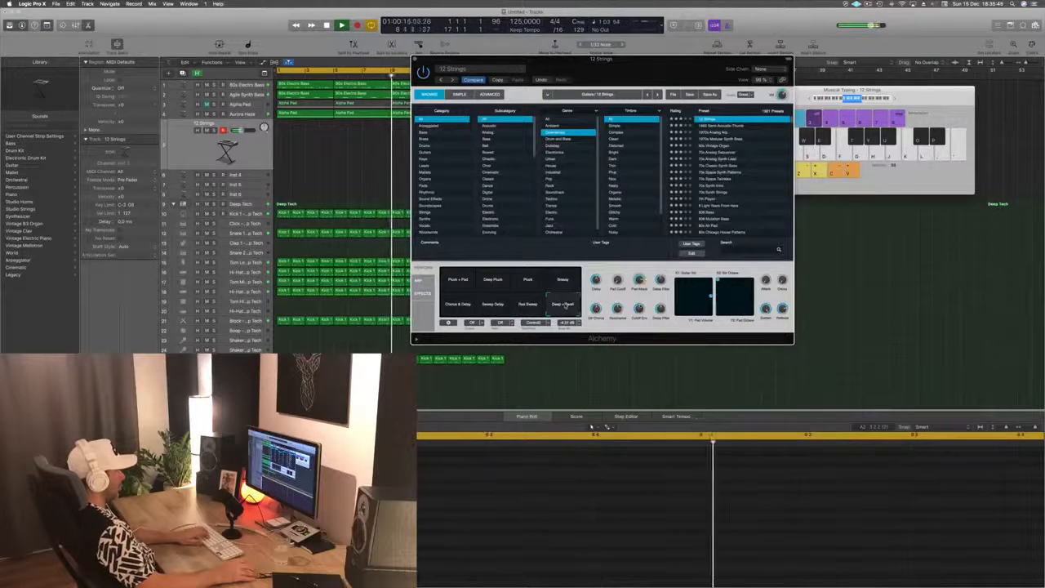
key("f")
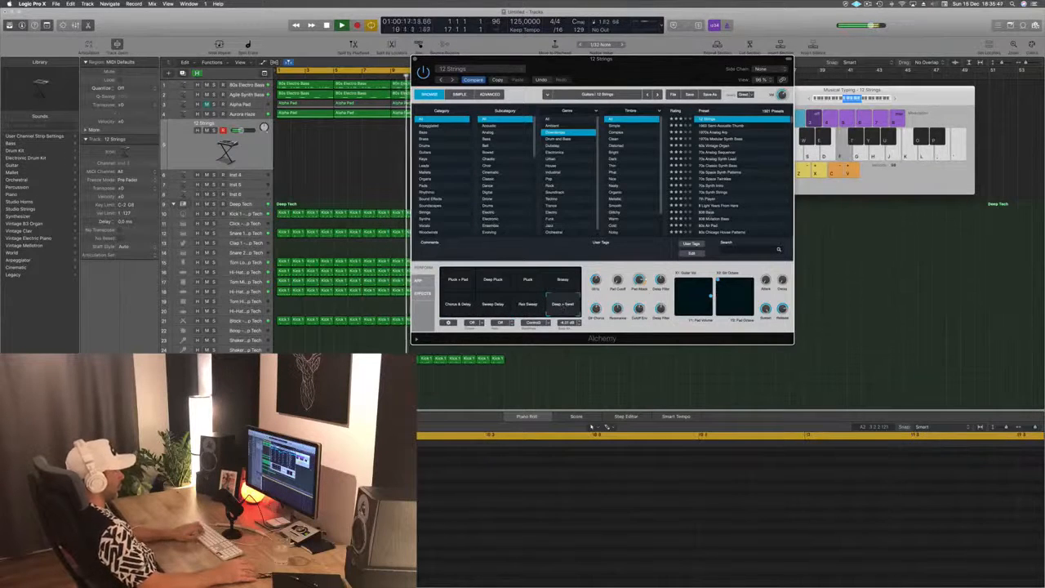
key("g")
key("f")
key("s")
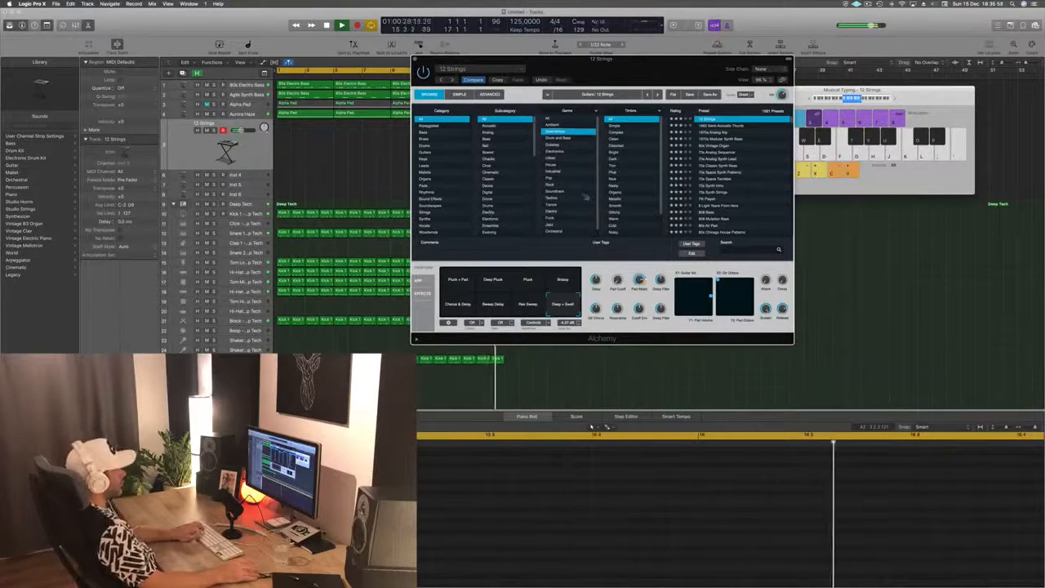
Filter the Alchemy presets by the Techno genre, audition 70s Synth Lead Hero and load 70s Synth Strings.
left_click(572, 198)
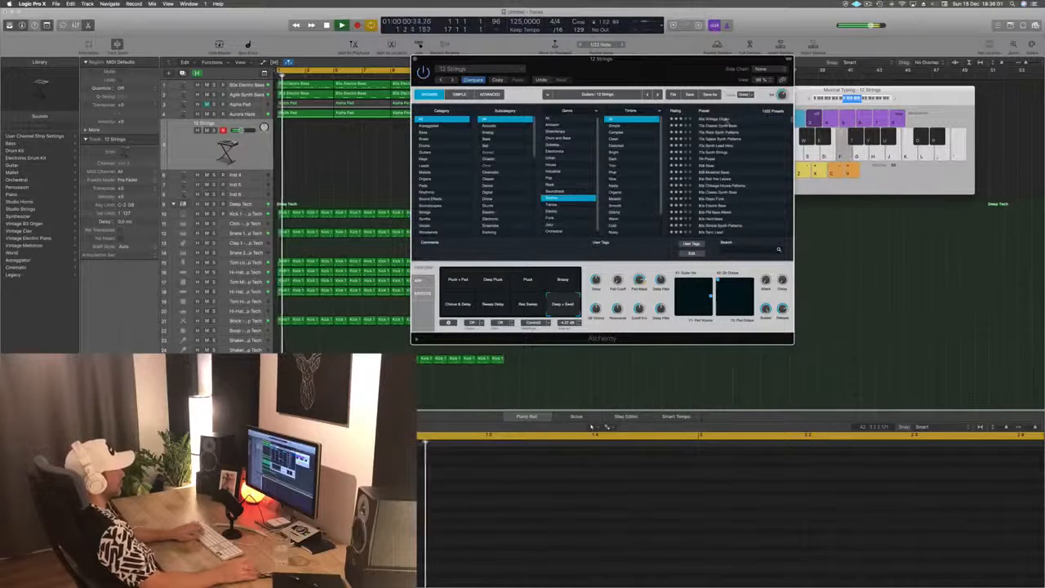
left_click(716, 145)
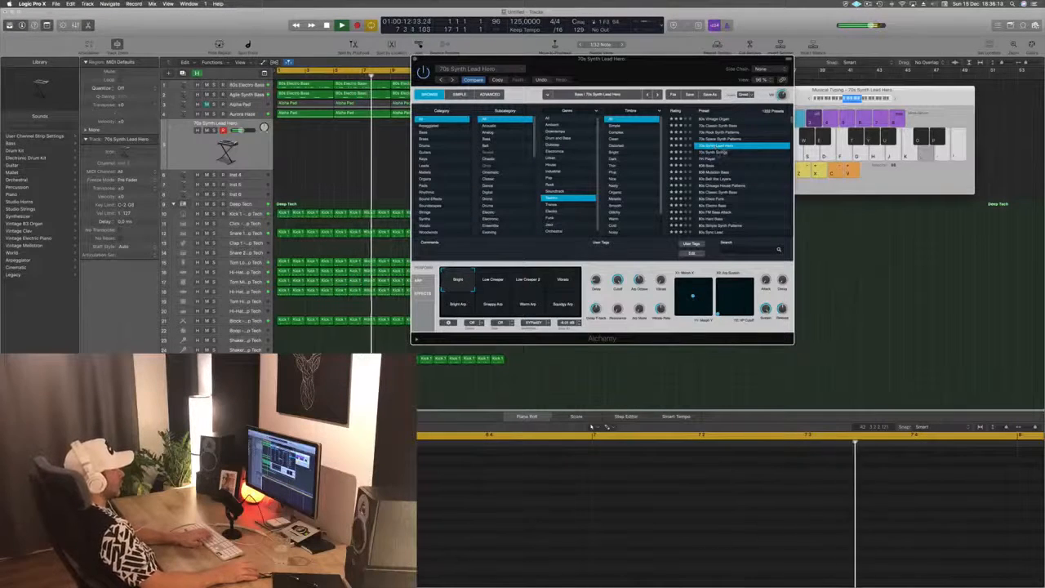
key("Down")
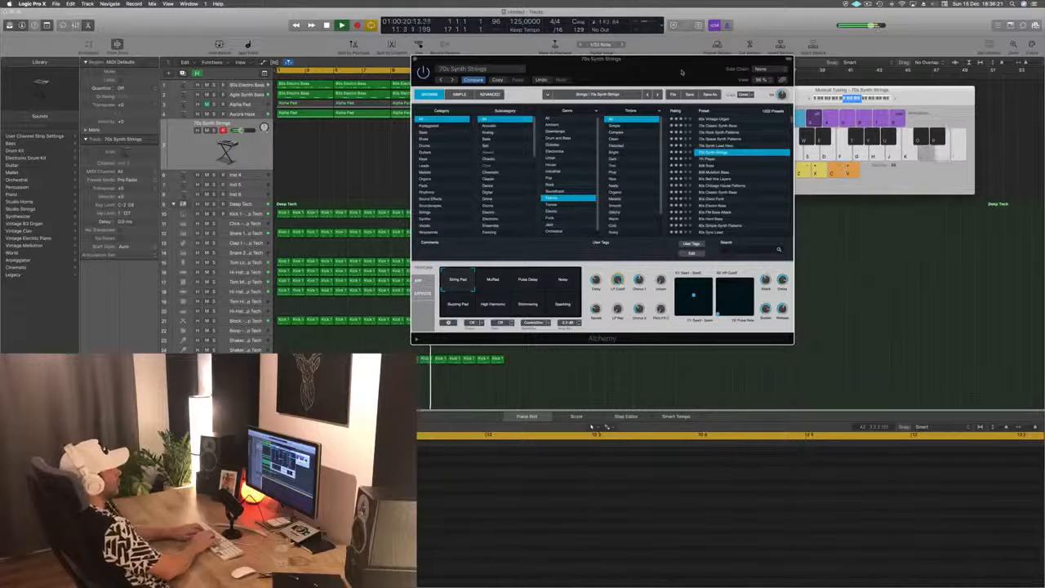
Record a repeating descending three-note phrase with Musical Typing on the 70s Synth Strings track over the looping arrangement.
key("r")
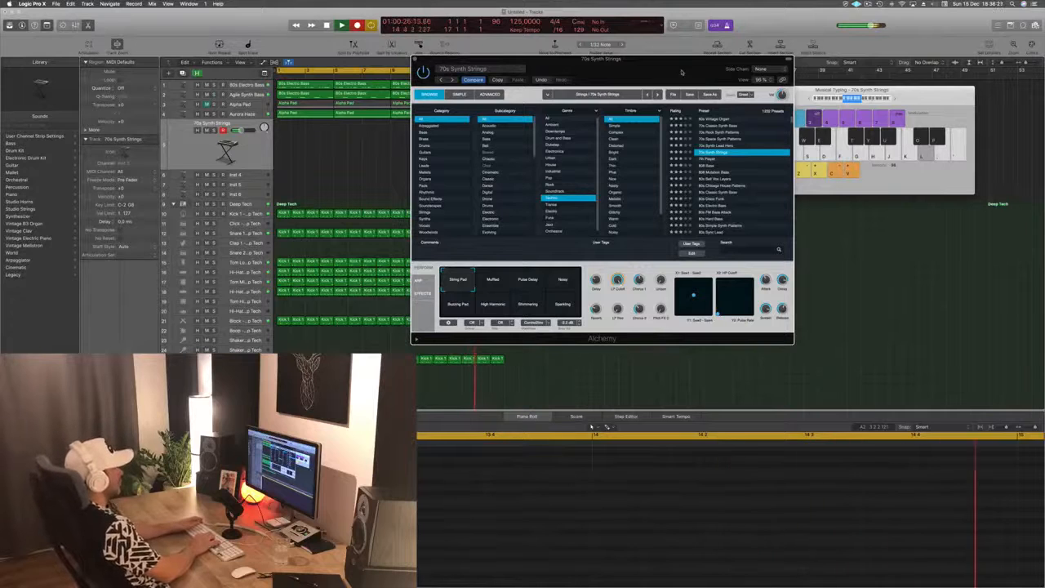
key("apostrophe")
key("semicolon")
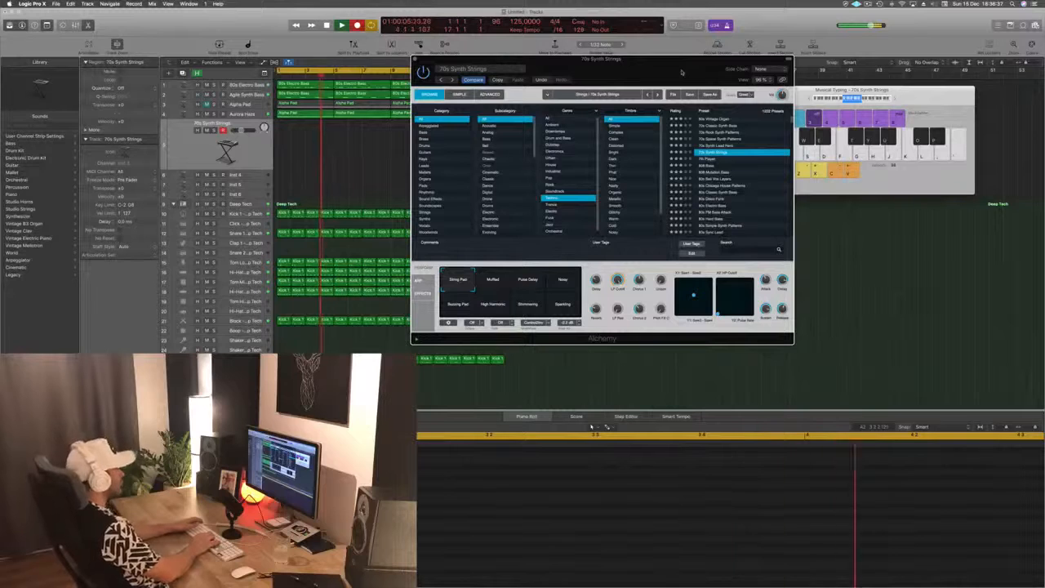
key("apostrophe")
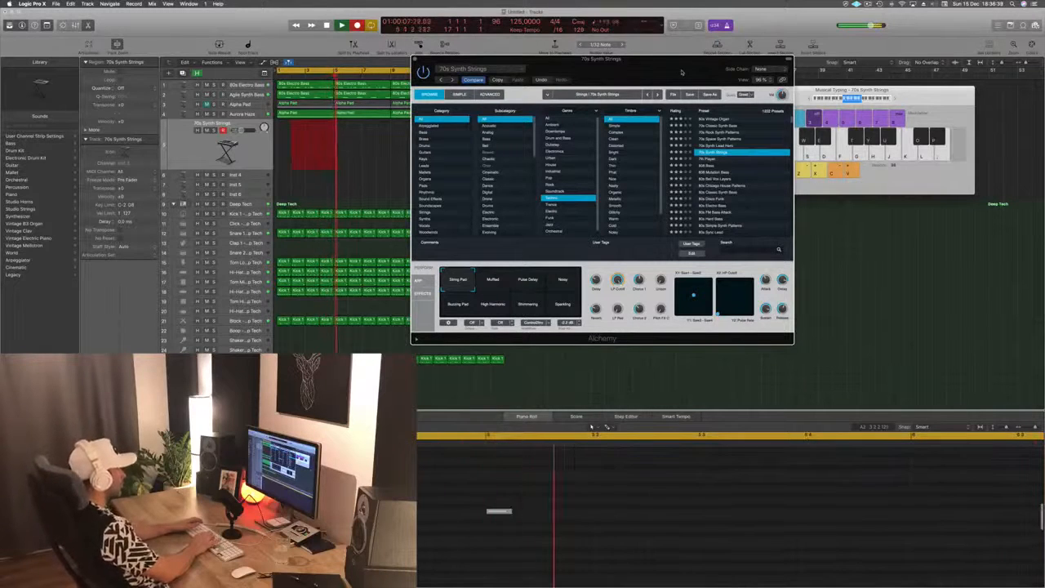
key("semicolon")
key("l")
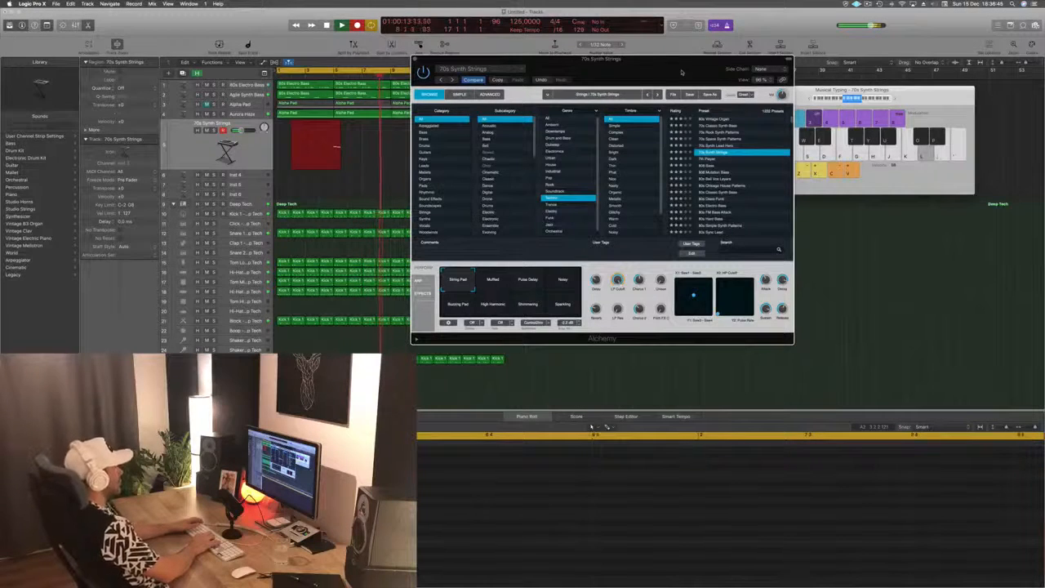
key("apostrophe")
key("semicolon")
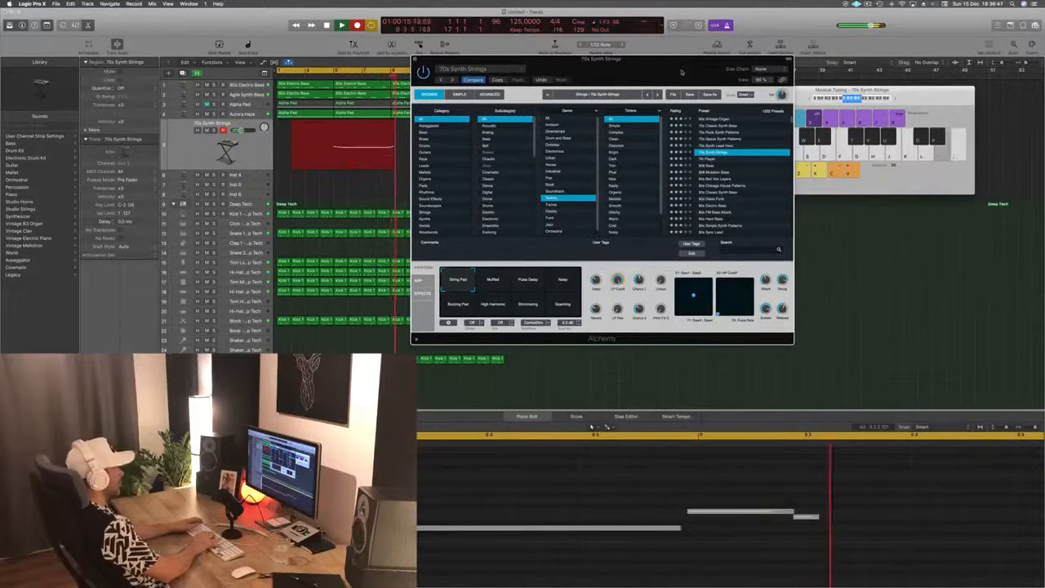
key("l")
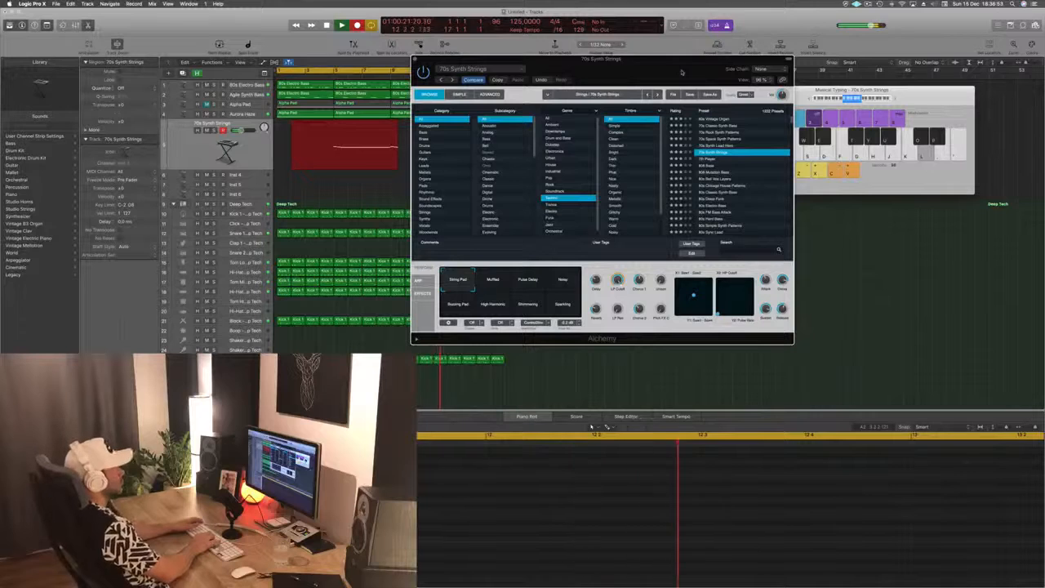
key("apostrophe")
key("semicolon")
key("l")
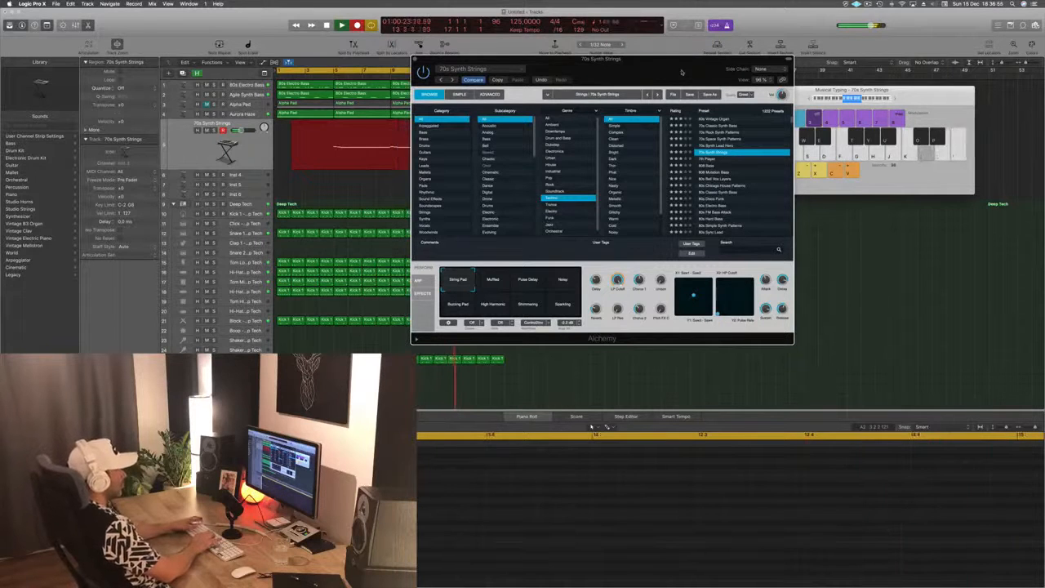
key("apostrophe")
key("semicolon")
key("l")
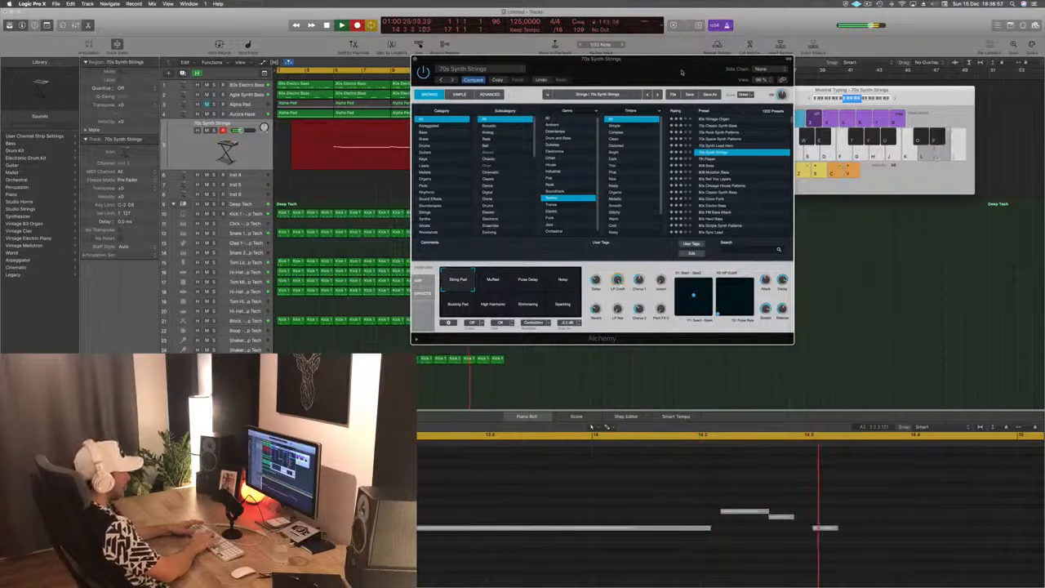
key("space")
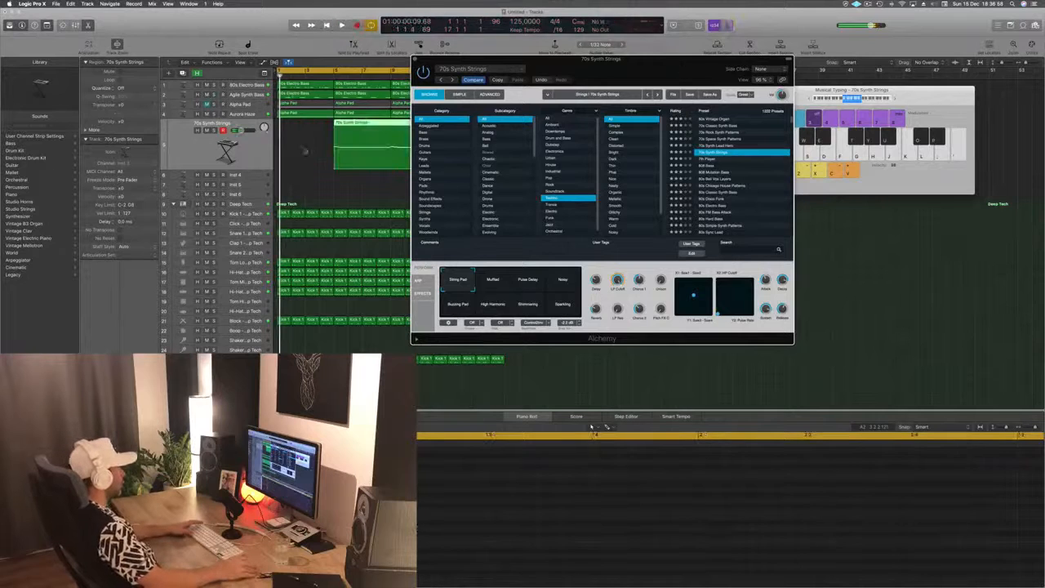
Move the recorded 70s Synth Strings region to start at bar 1 and play it back, viewing its notes in the Piano Roll.
left_click_drag(363, 122, 305, 123)
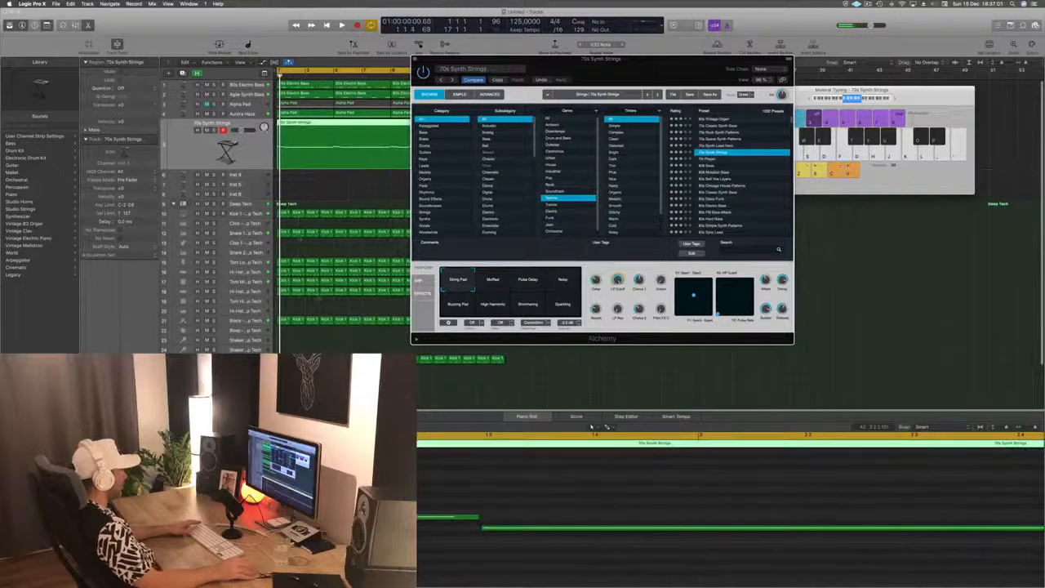
key("space")
key("space")
left_click(343, 507)
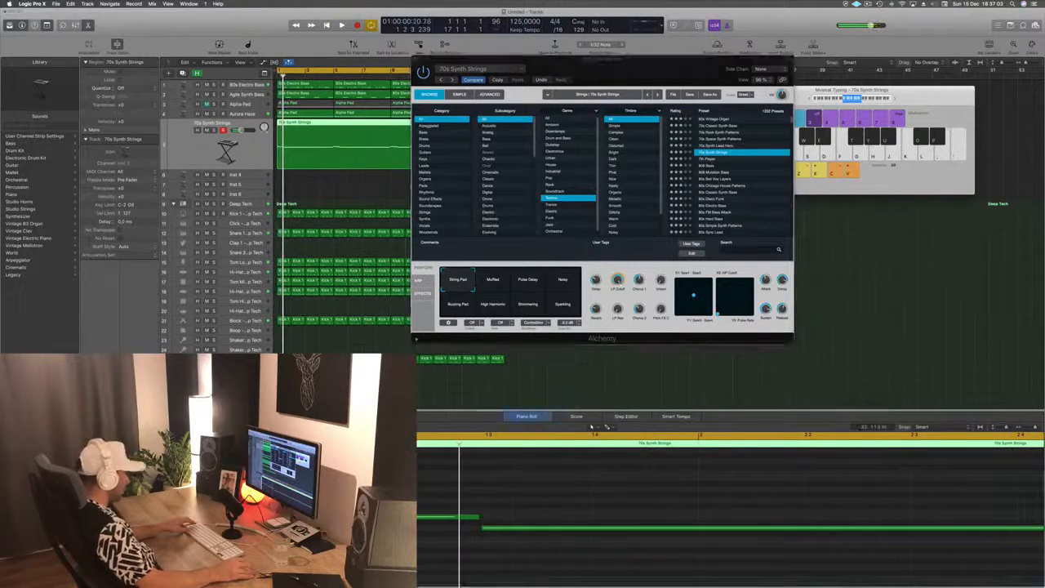
key("space")
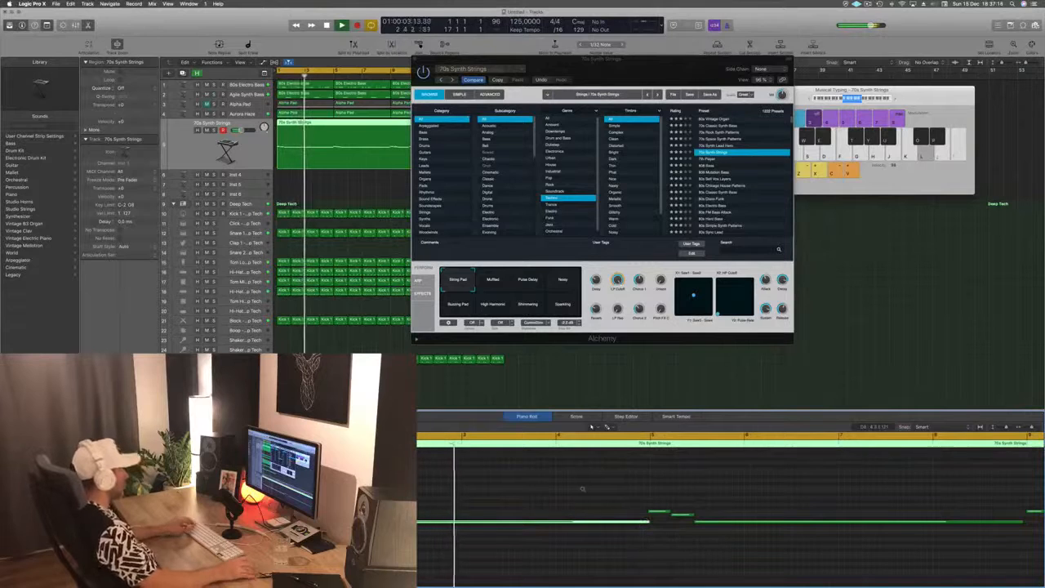
Split the 70s Synth Strings region at bar 5 with its crossing notes split, and copy the first part to bar 5.
double_click(337, 141, "super")
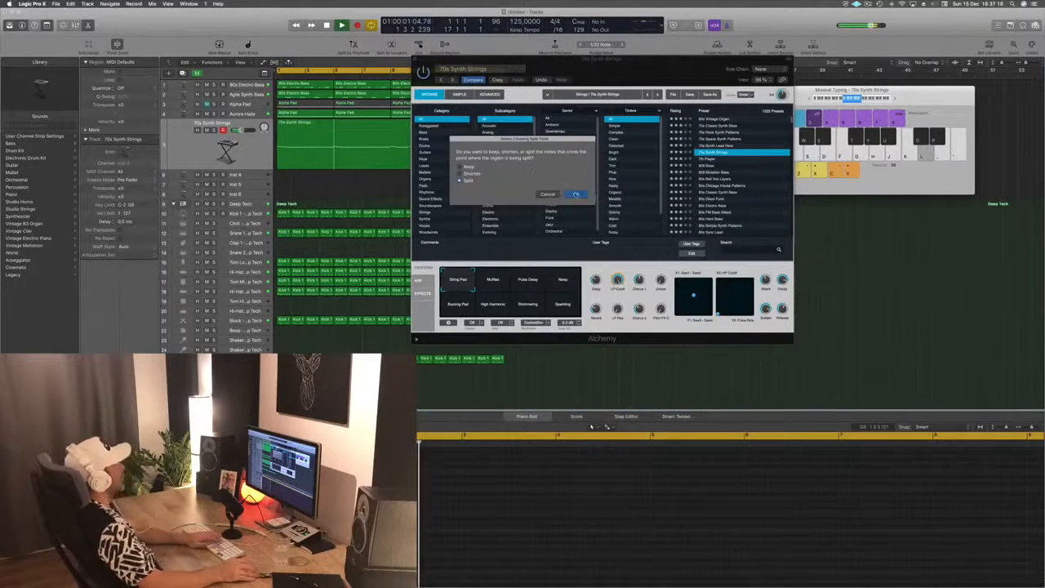
left_click(576, 194)
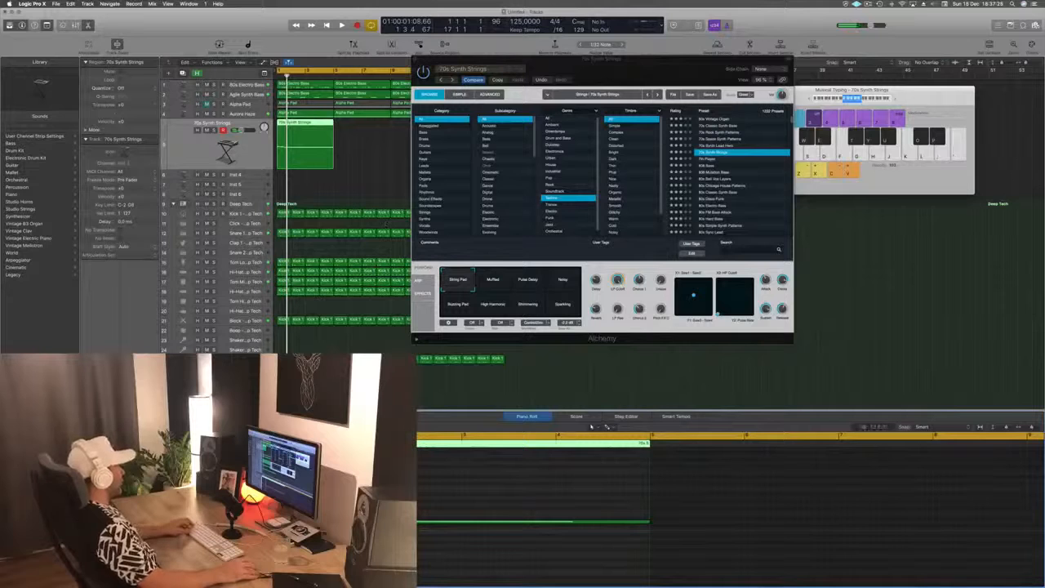
left_click_drag(306, 139, 360, 137)
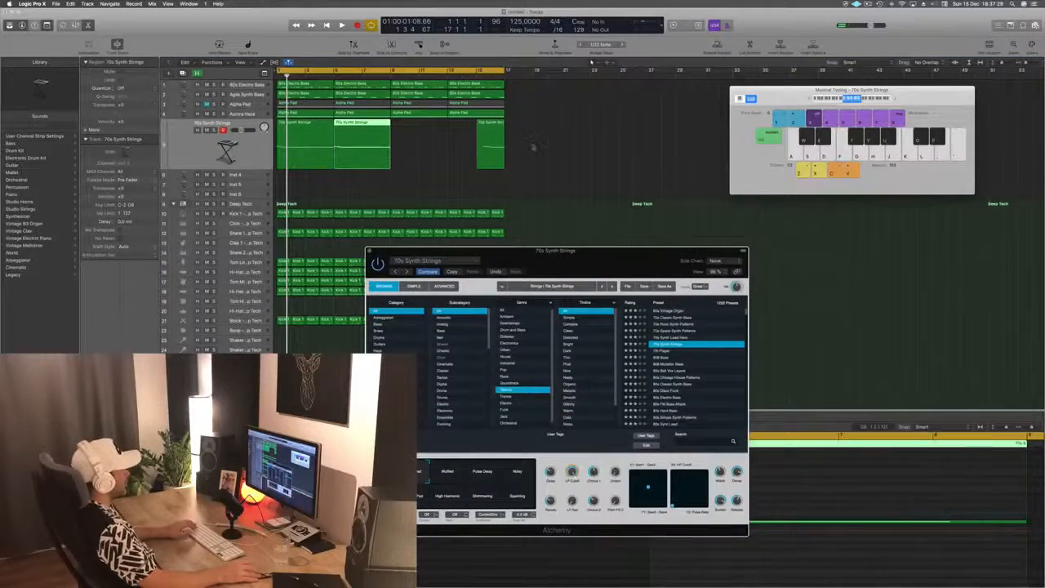
Delete the leftover 70s Synth Strings region near bar 15, copy the four-bar region to bars 9 and 13, and play it back.
left_click(490, 151)
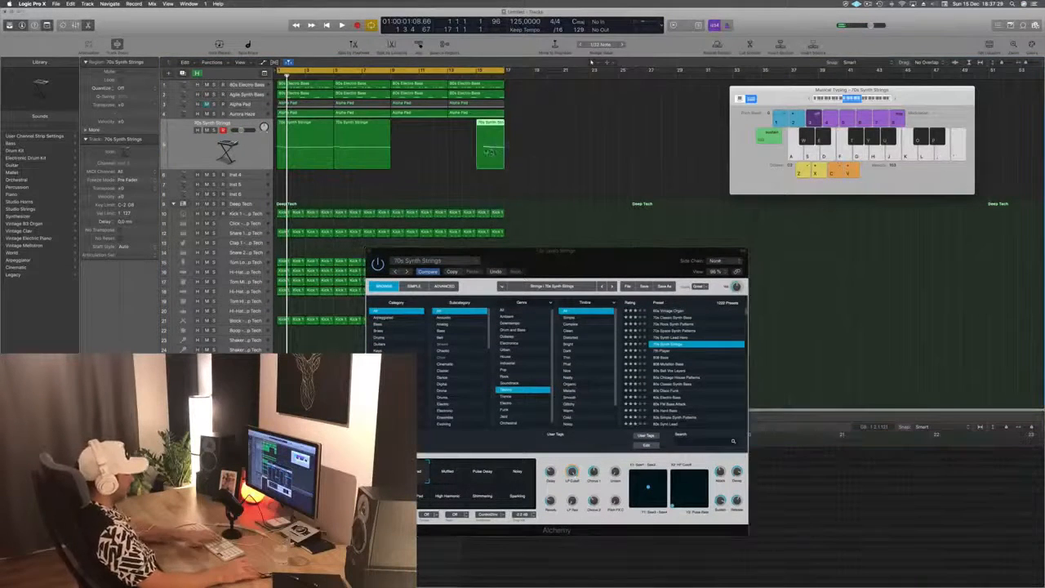
left_click_drag(365, 137, 475, 134)
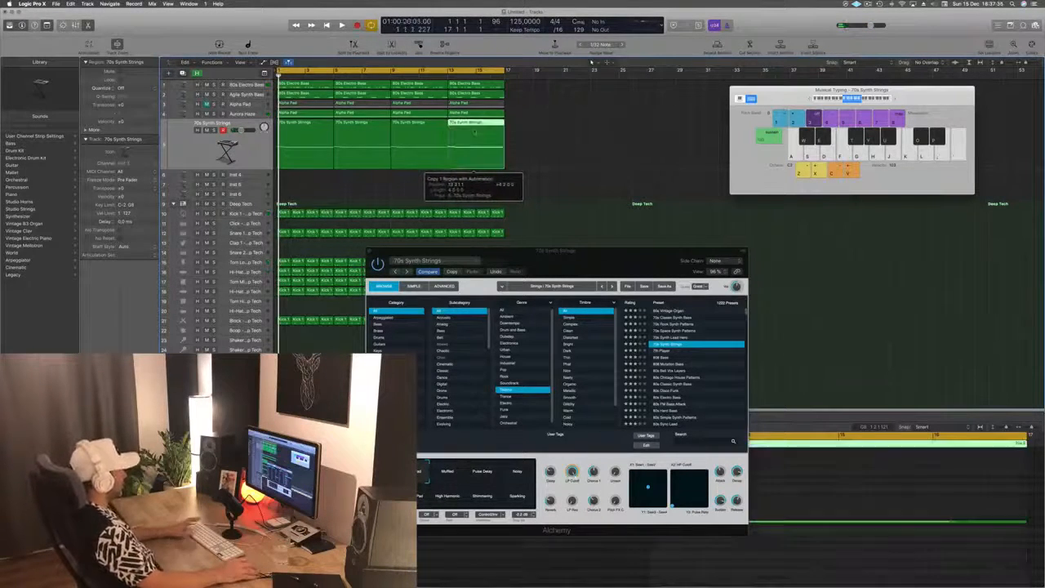
key("space")
Audition the Muffled, Pulse Delay, Noisy, Buzzing Pad, High Harmonic, Shimmering and Sparkling snapshots of 70s Synth Strings, returning to String Pad.
left_click_drag(544, 265, 528, 176)
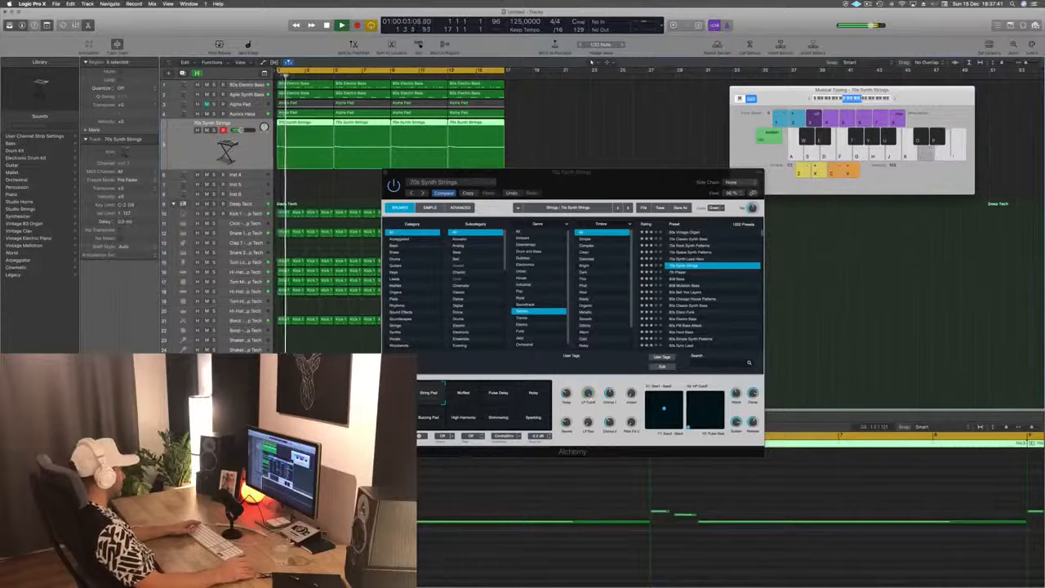
left_click(465, 396)
left_click(500, 396)
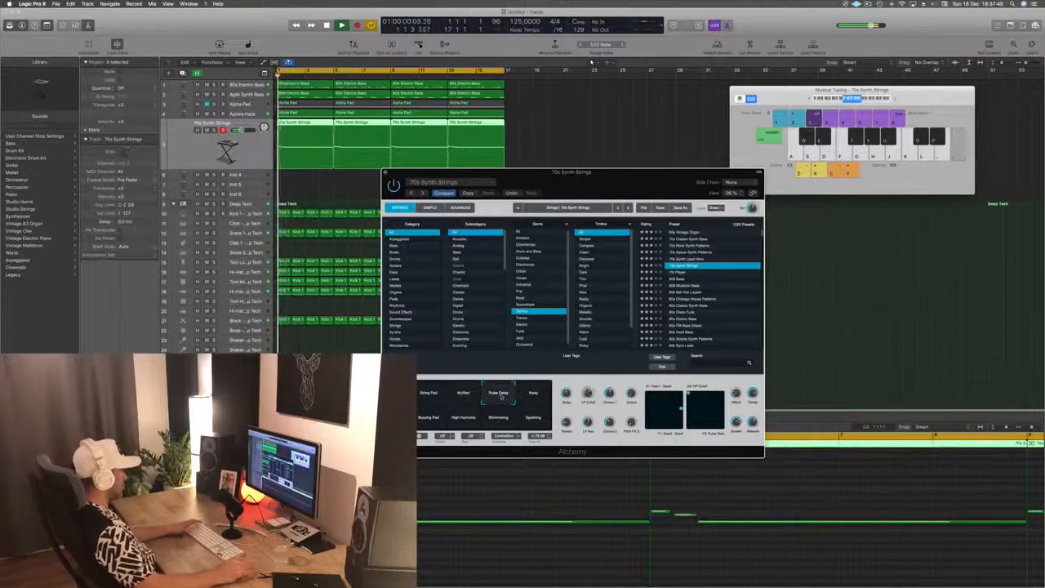
left_click(534, 395)
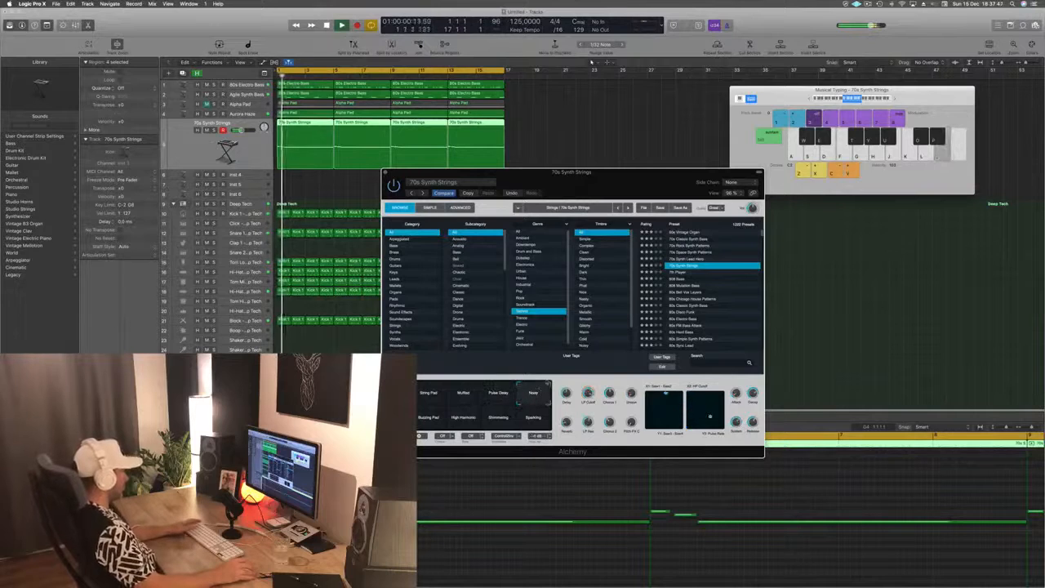
left_click(429, 419)
left_click(463, 421)
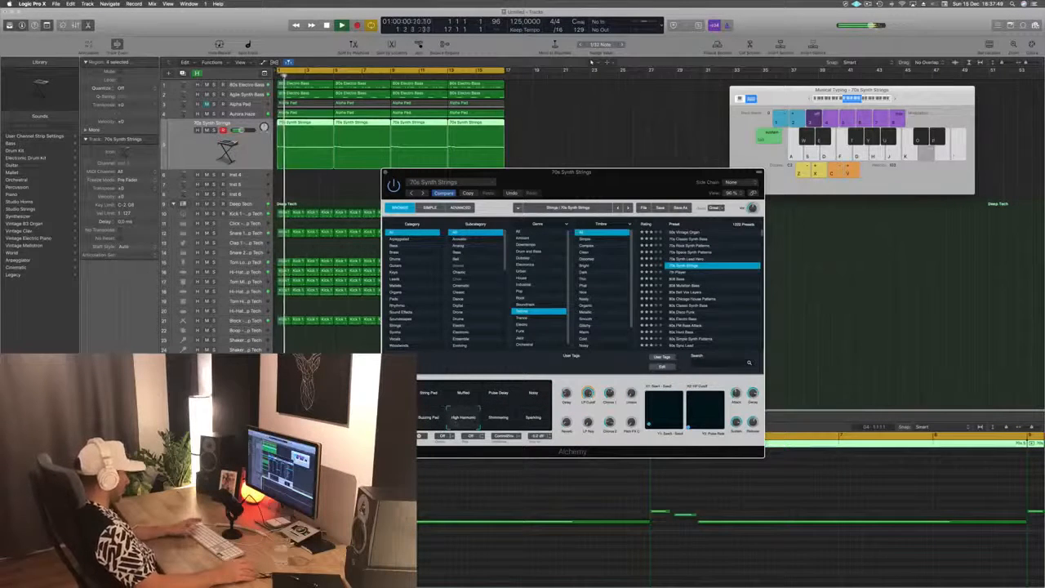
left_click(500, 419)
left_click(533, 419)
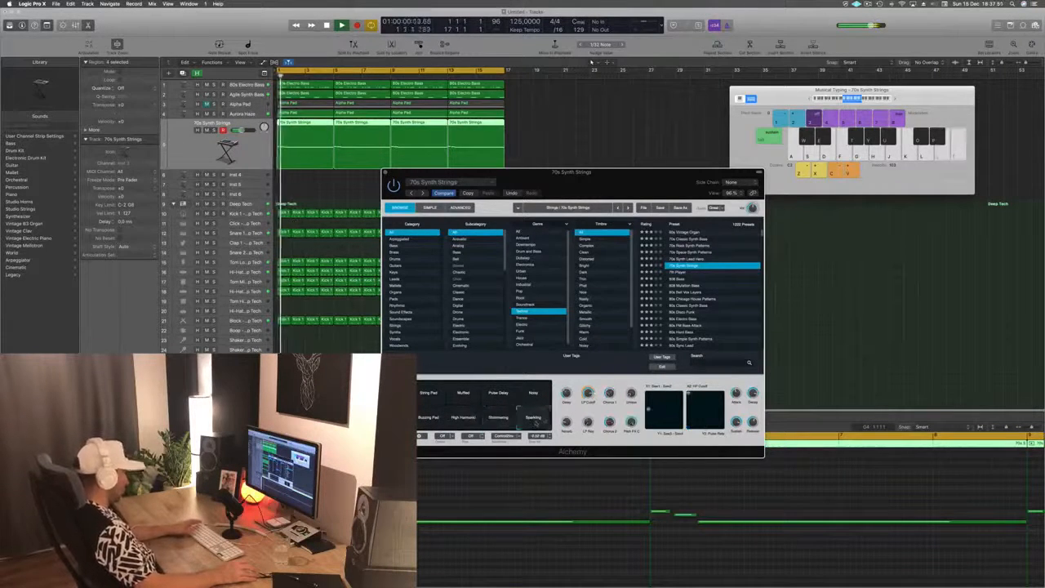
left_click(427, 389)
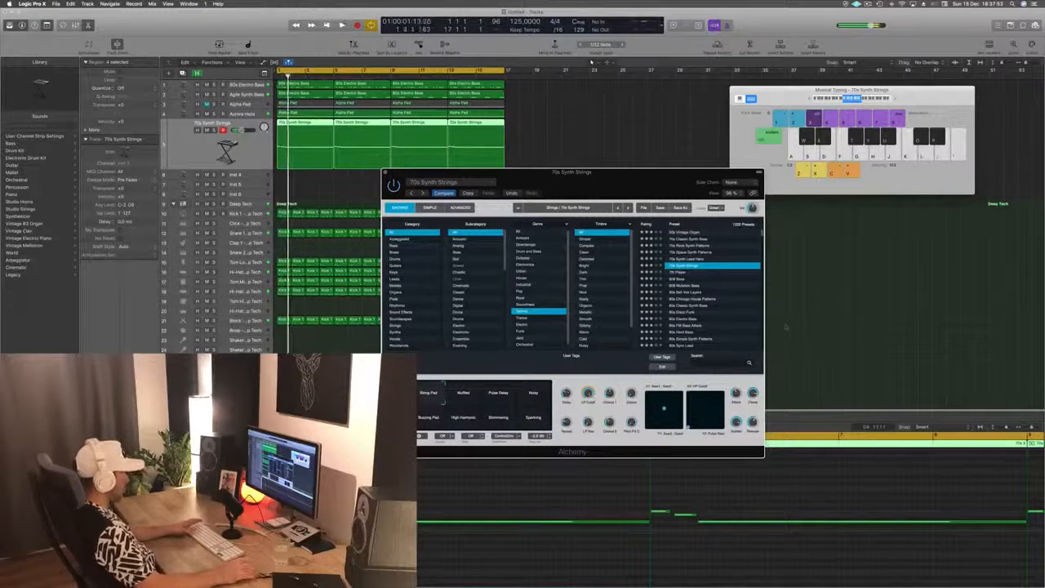
Audition the 7th Player preset, reload 70s Synth Strings and move the Alchemy window clear of the arranged regions.
left_click(682, 274)
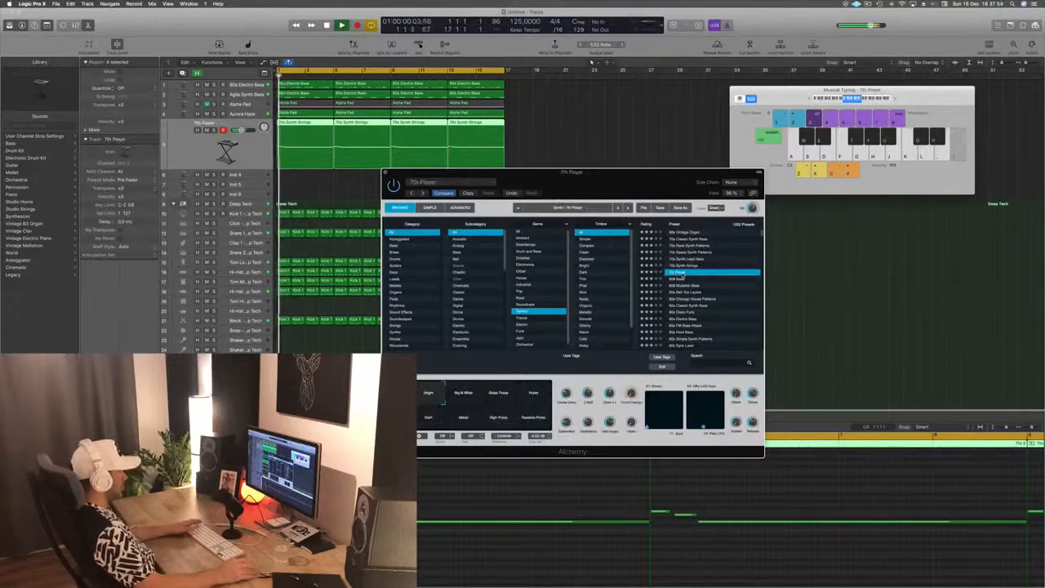
left_click(691, 266)
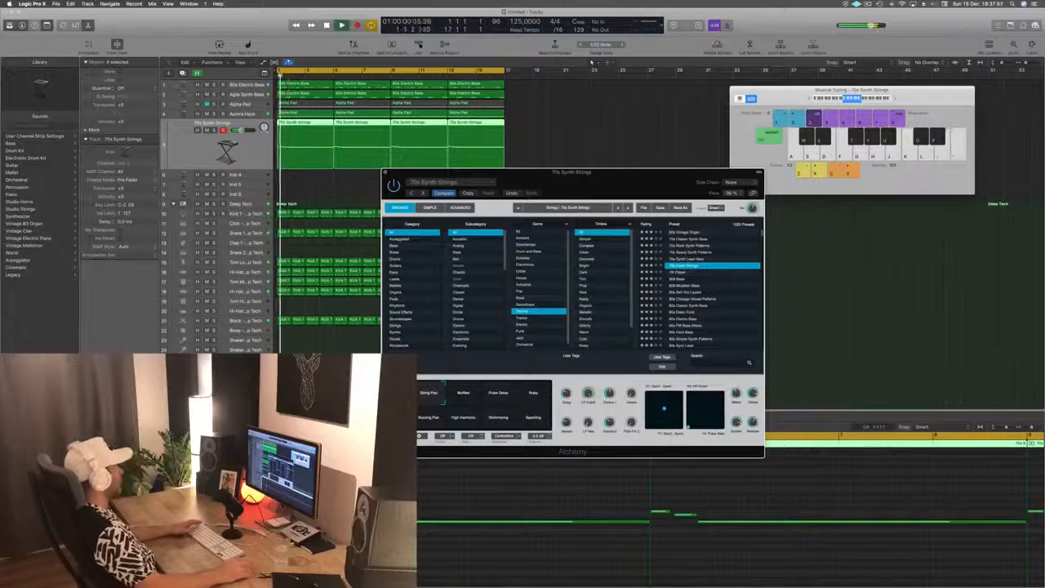
left_click_drag(659, 174, 860, 113)
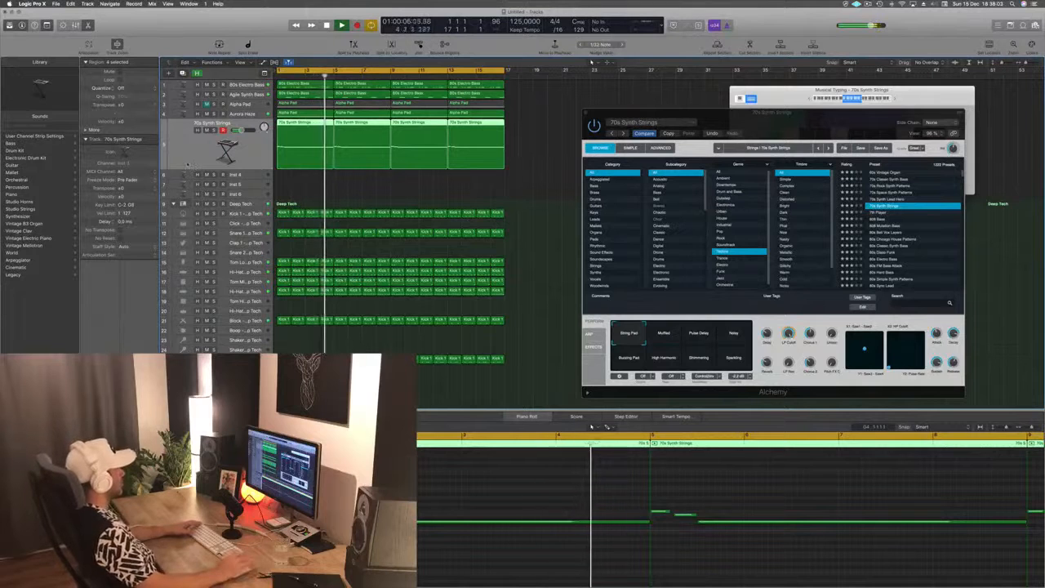
key("Down")
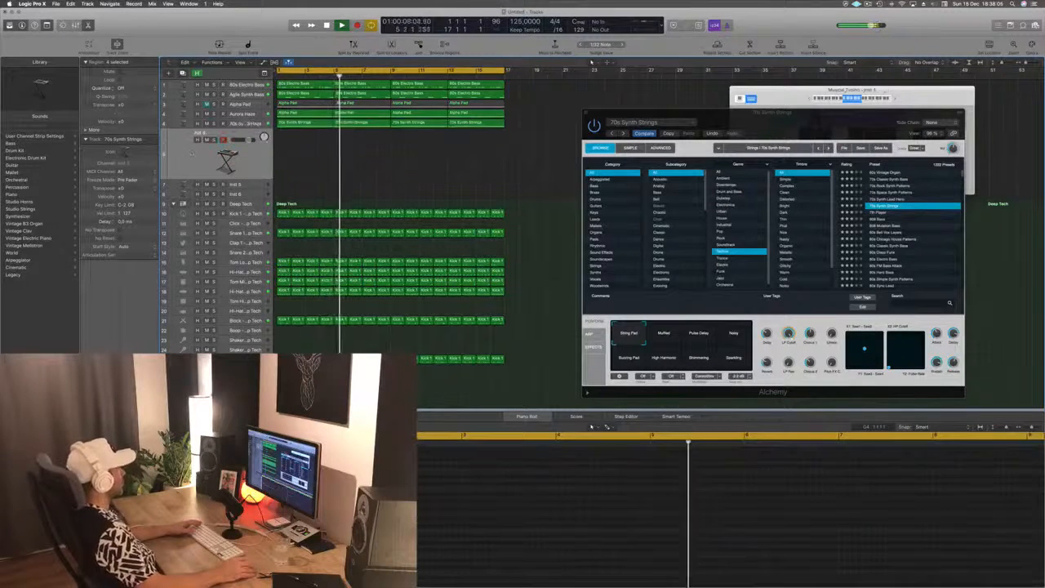
key("Up")
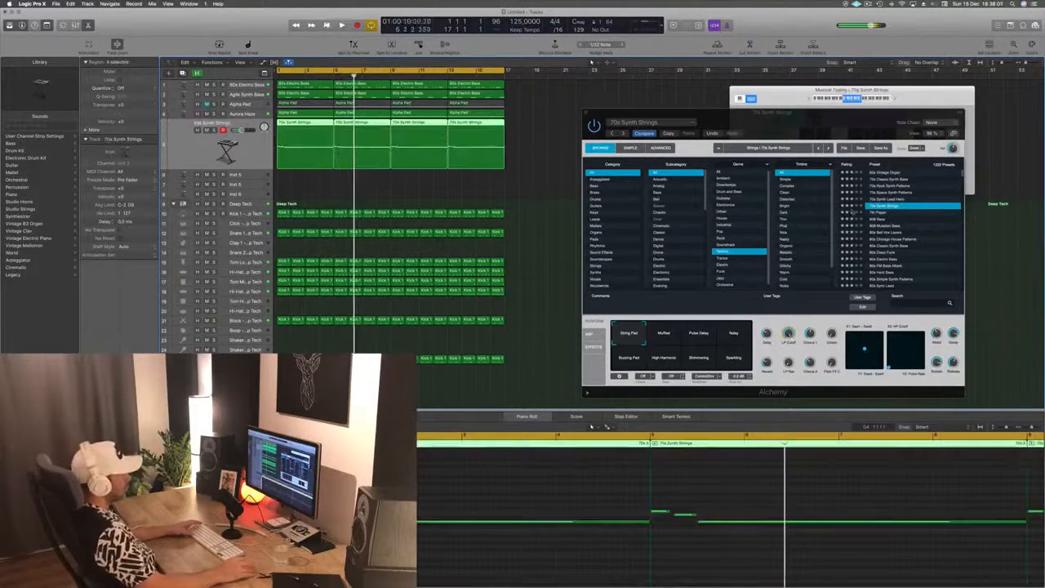
Restart playback from bar 1 and audition the Techno presets 80s Hard Bass, 90s Drama Keys, Abstract Electric Piano and Acid Trance Pattern.
key("Return")
scroll(892, 257, "down", 2)
scroll(893, 256, "down", 1)
left_click(895, 243)
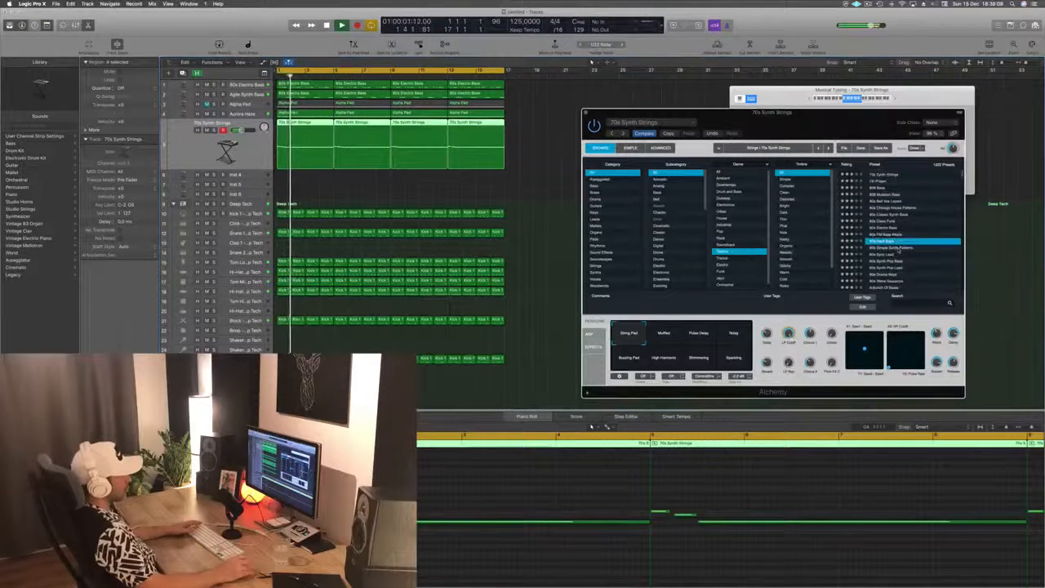
scroll(903, 247, "down", 3)
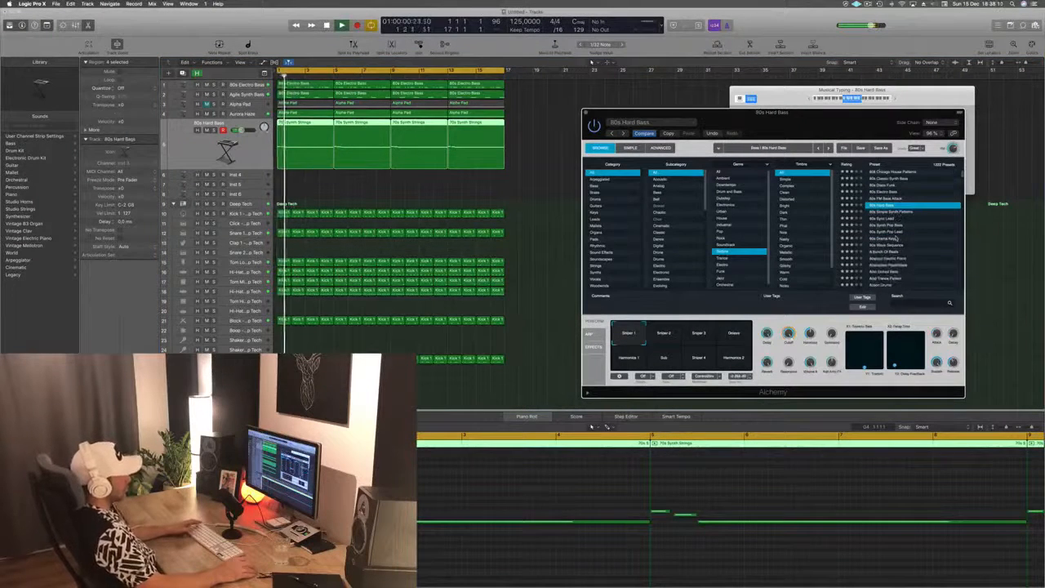
left_click(897, 239)
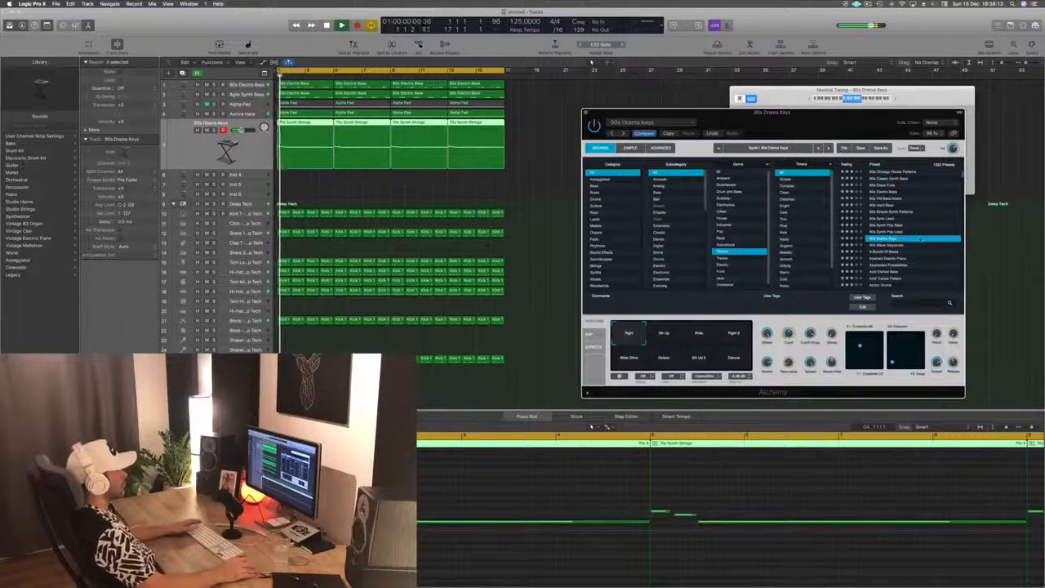
scroll(916, 232, "down", 3)
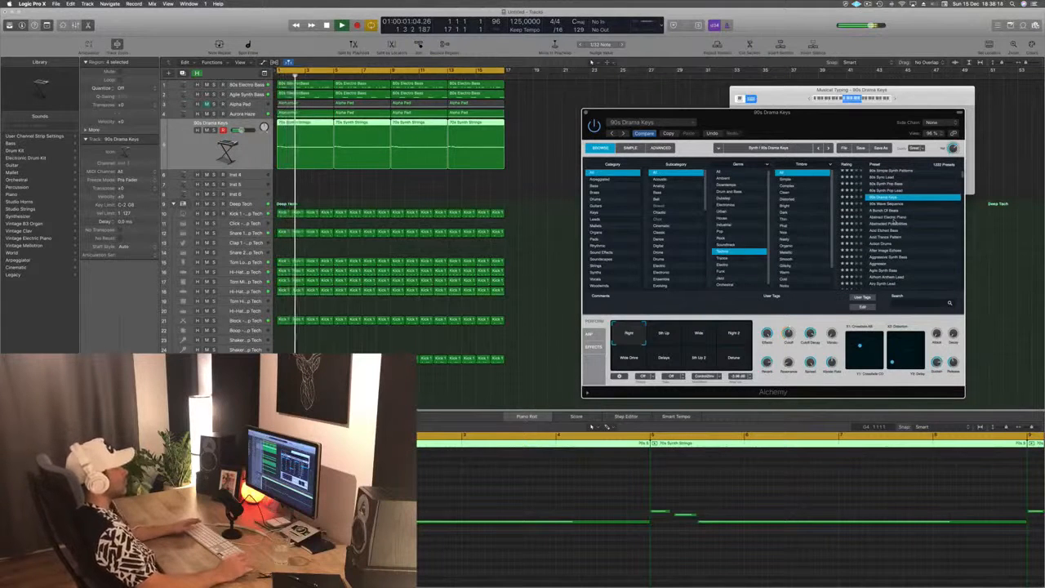
left_click(896, 218)
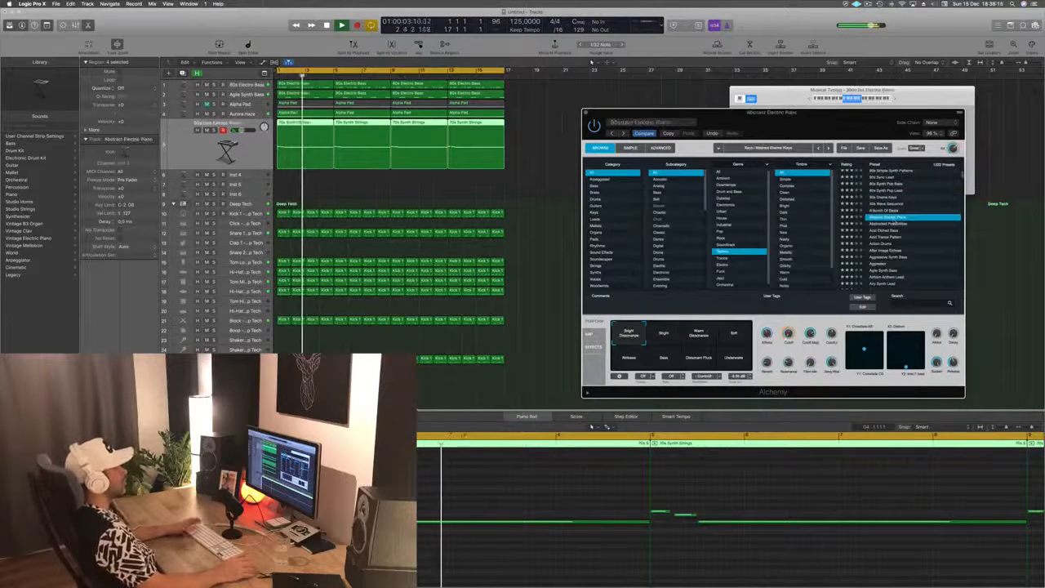
scroll(896, 217, "down", 3)
left_click(889, 198)
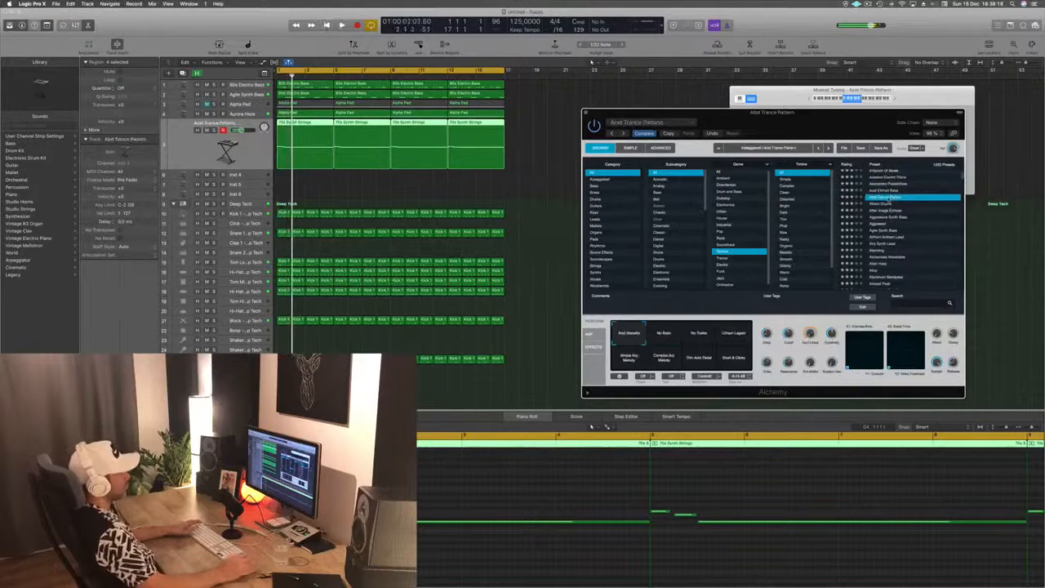
Audition the Techno presets Aggressor, Alloy and Analog Bounce against the looping arrangement.
key("space")
scroll(899, 208, "down", 2)
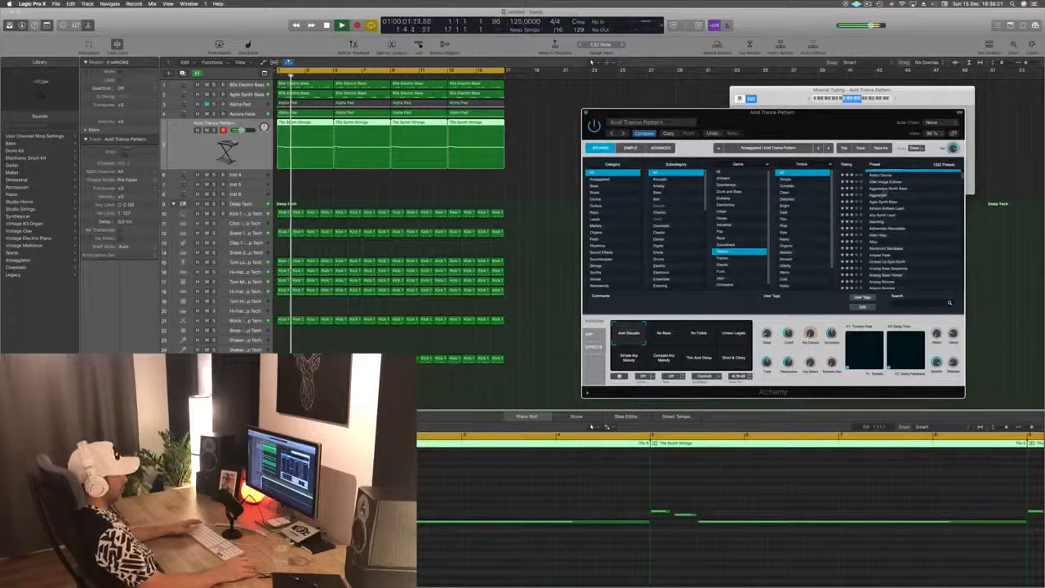
left_click(879, 195)
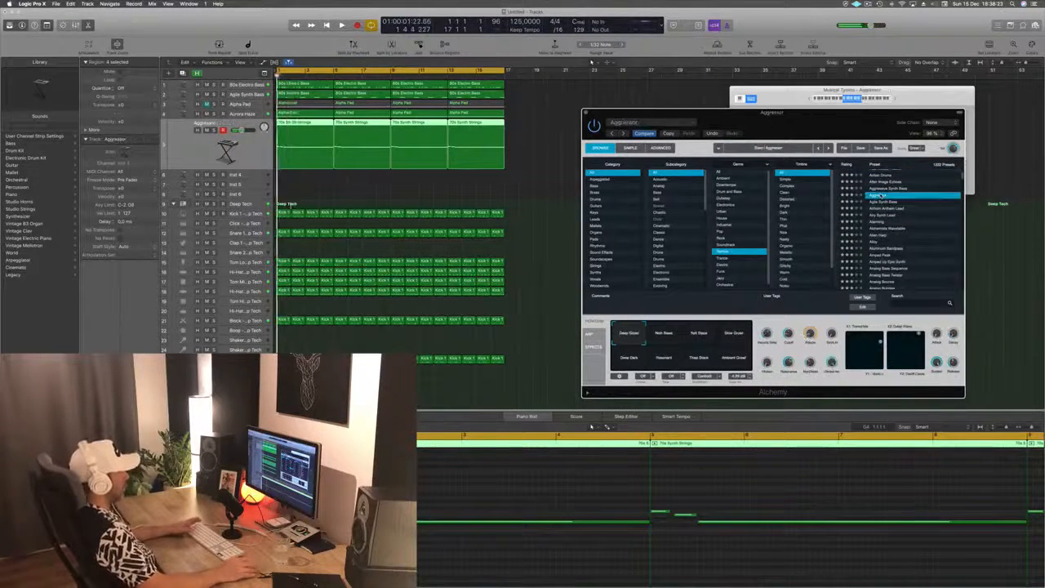
scroll(899, 219, "down", 2)
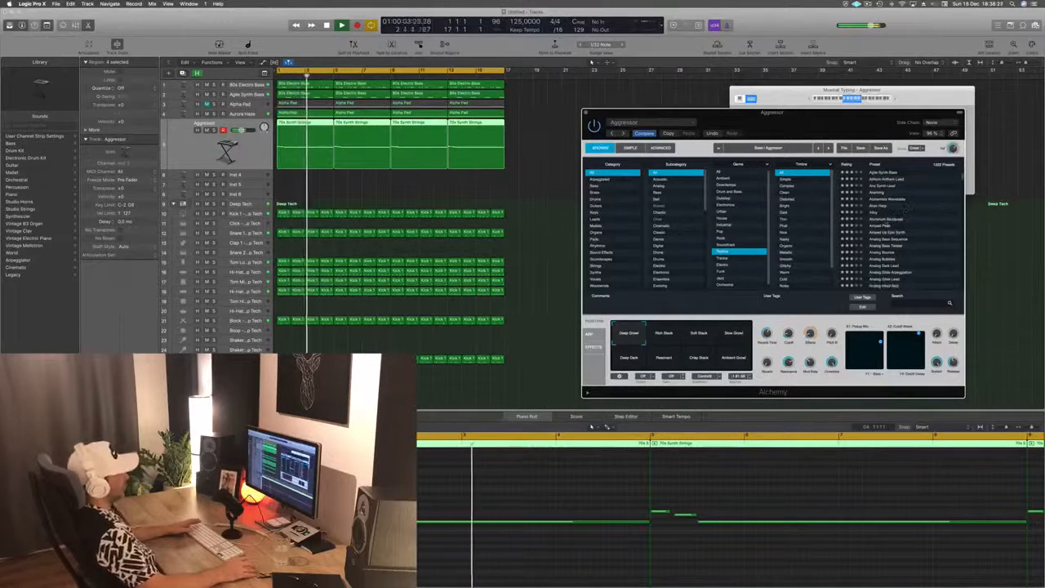
key("space")
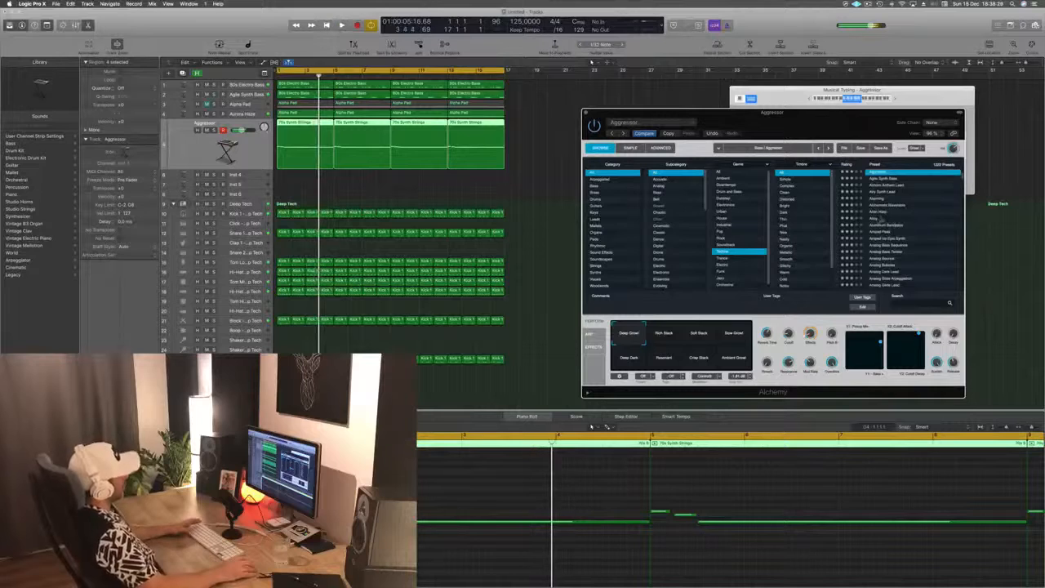
left_click(874, 218)
key("space")
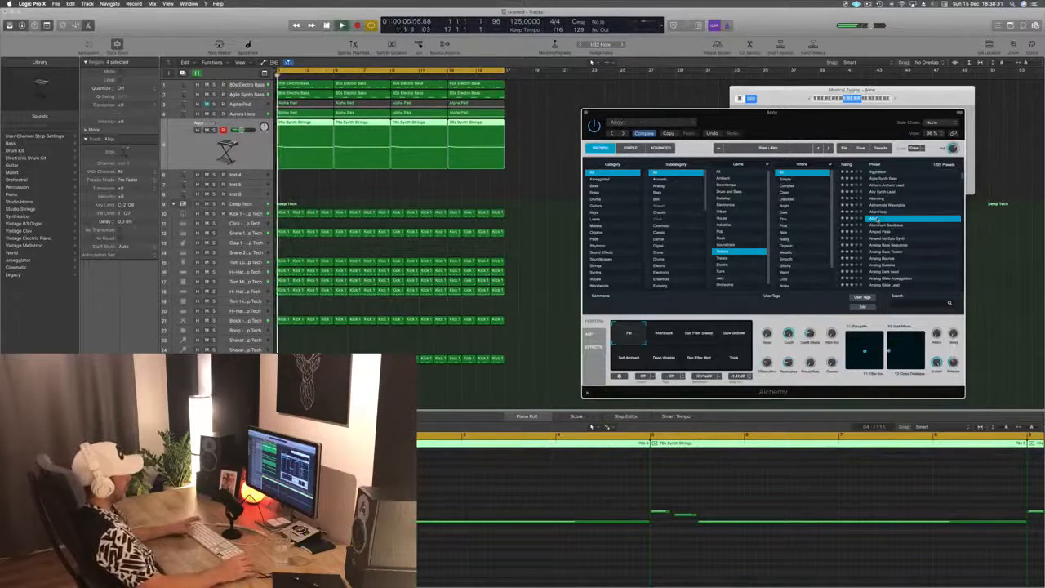
scroll(920, 235, "down", 3)
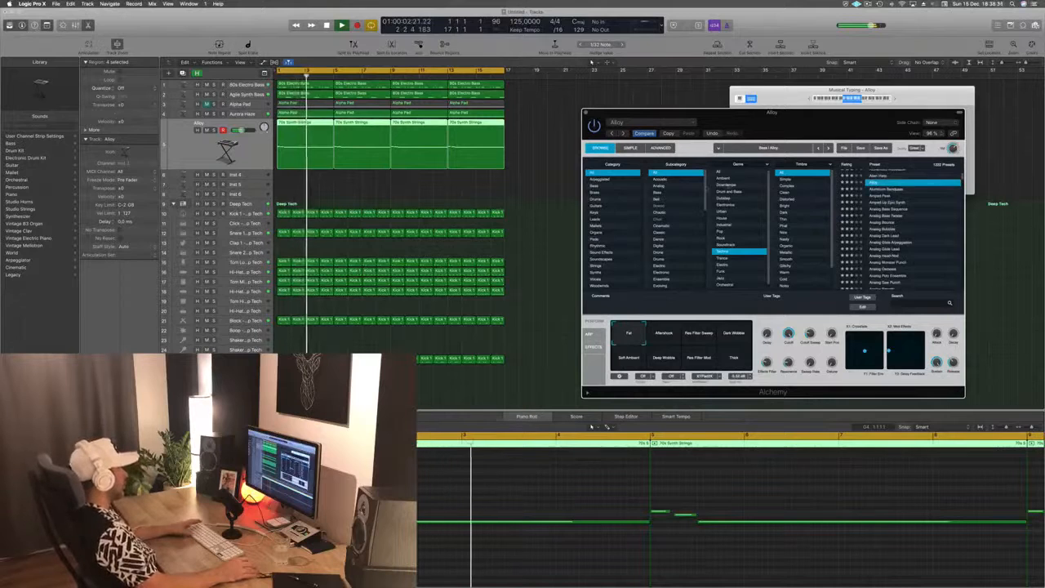
left_click(890, 223)
Filter the Alchemy presets to the Brass category in all genres and audition 80s Pop Synth Brass, Brassy and Funky and Brassy Pad Swell.
left_click(596, 194)
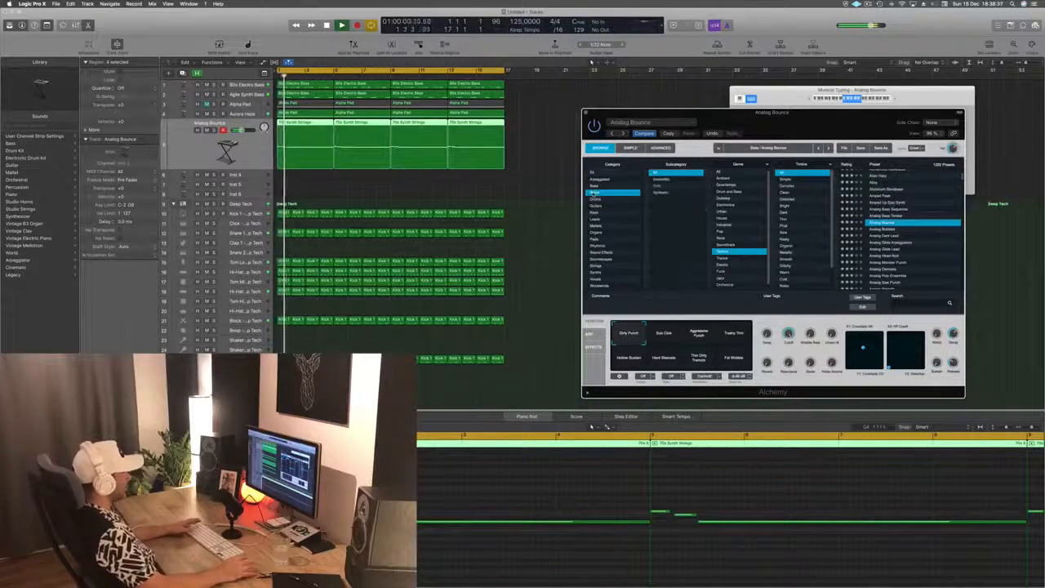
left_click(719, 173)
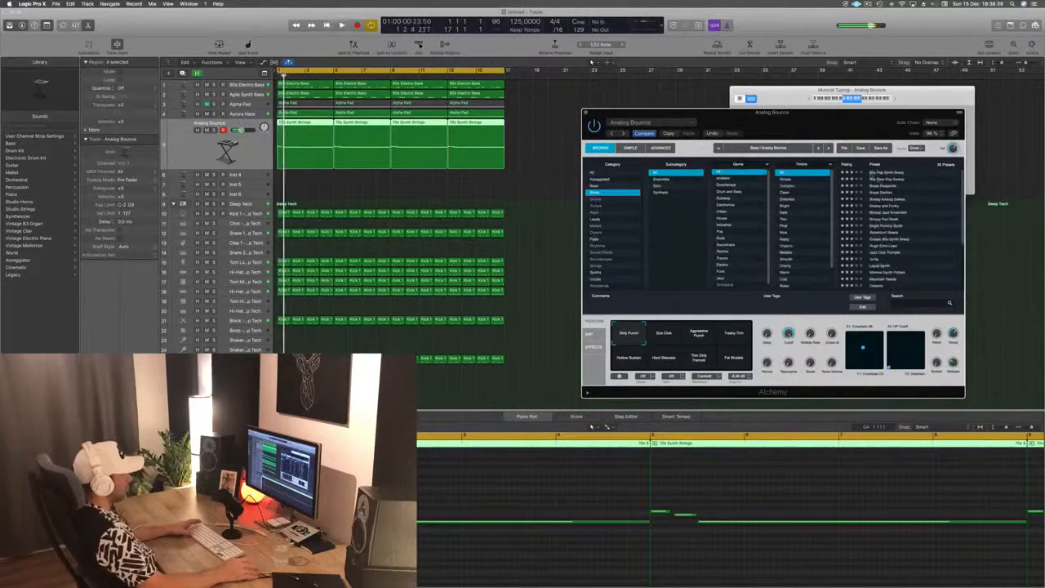
left_click(895, 174)
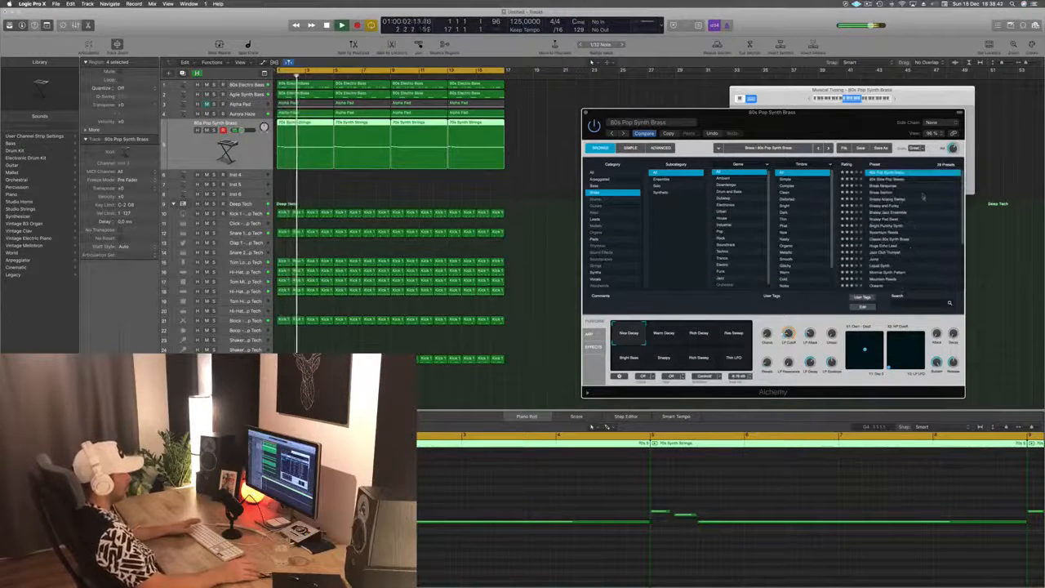
left_click(890, 199)
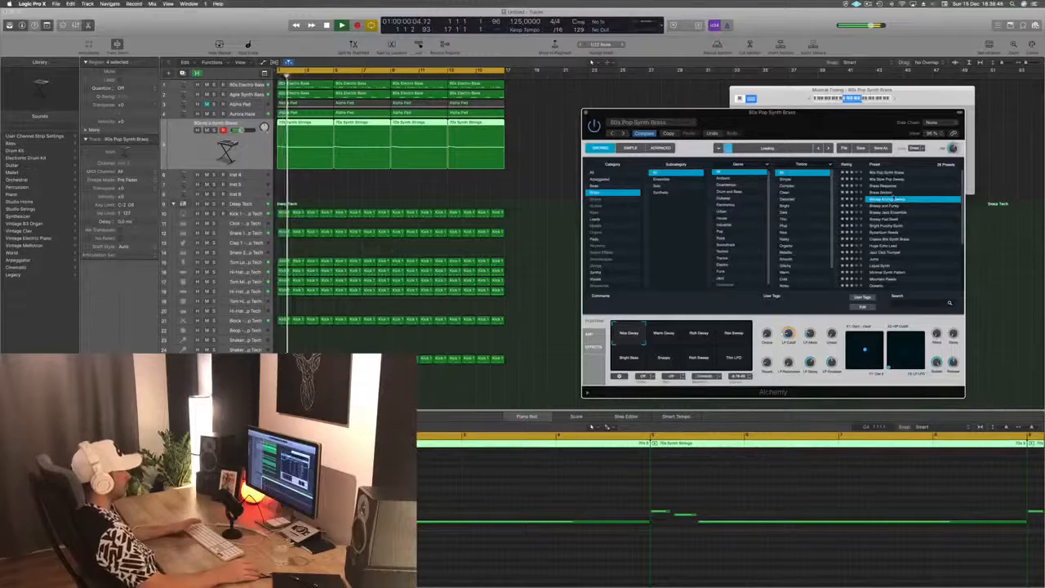
left_click(895, 206)
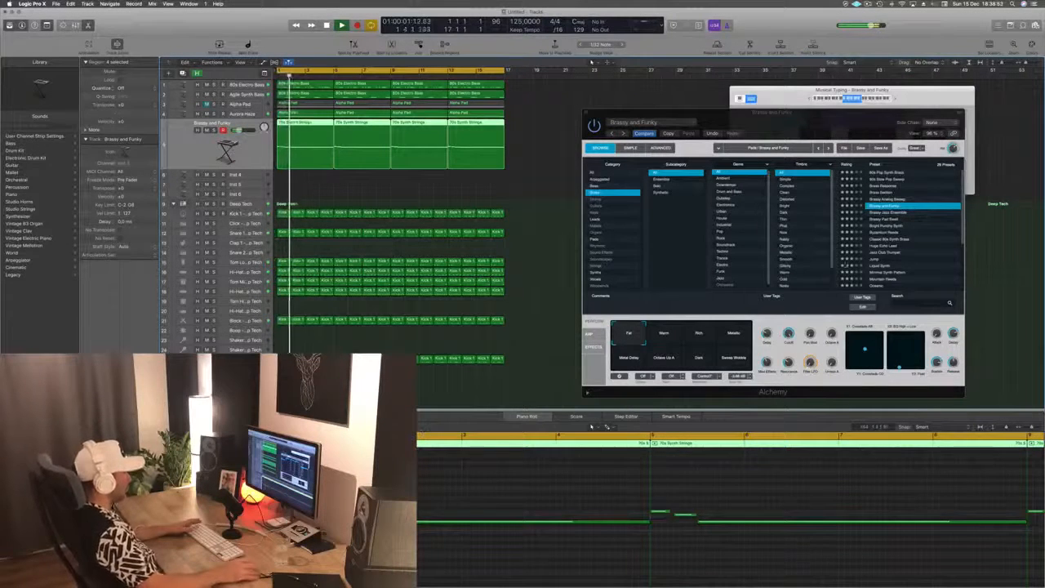
left_click(872, 219)
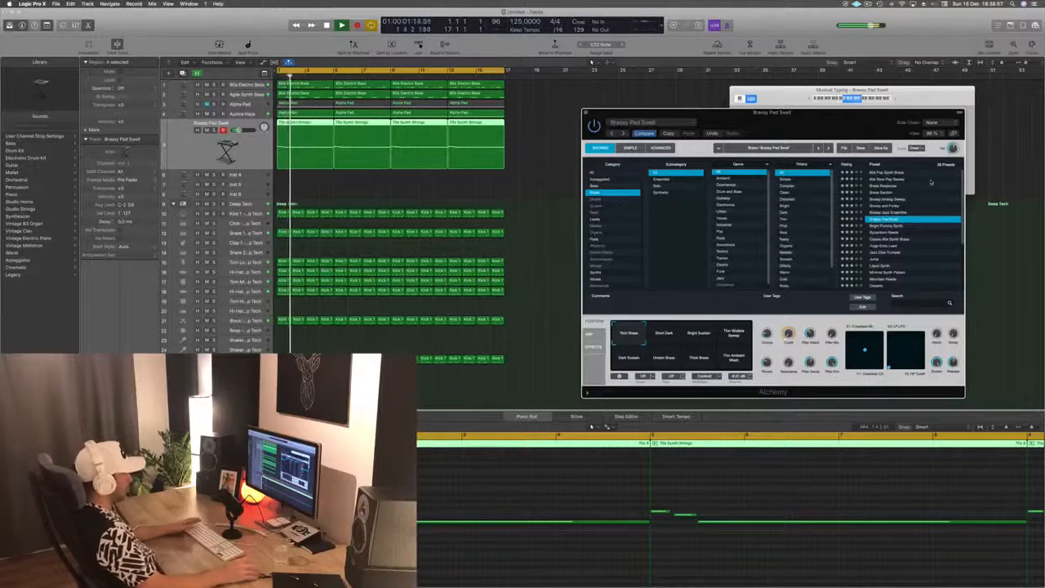
Audition the Brass presets Bright Punchy Synth, Byzantium Reeds, Classic 80s Synth Brass and Huge Echo Lead in turn.
key("Down")
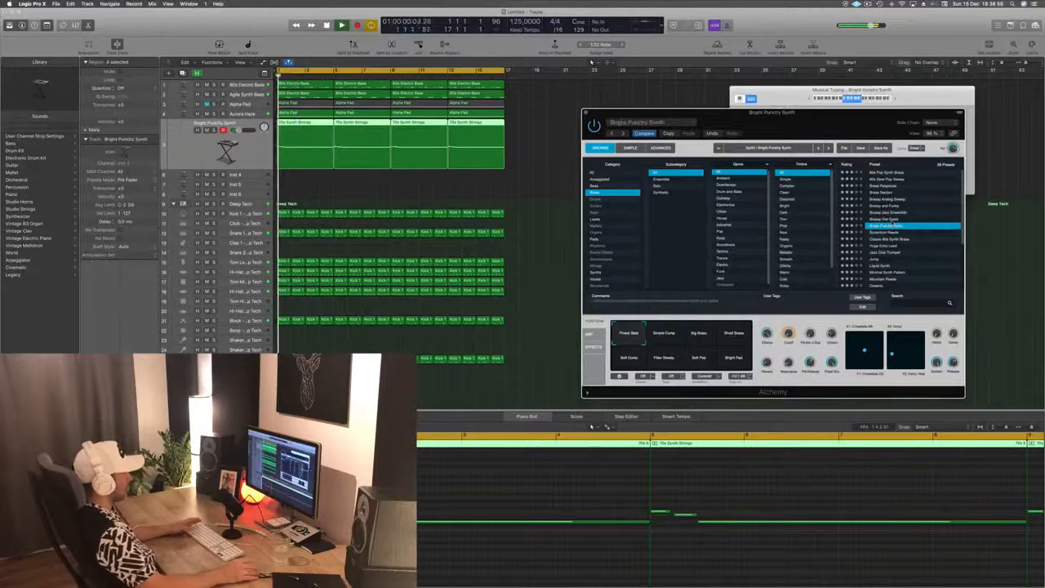
key("Down")
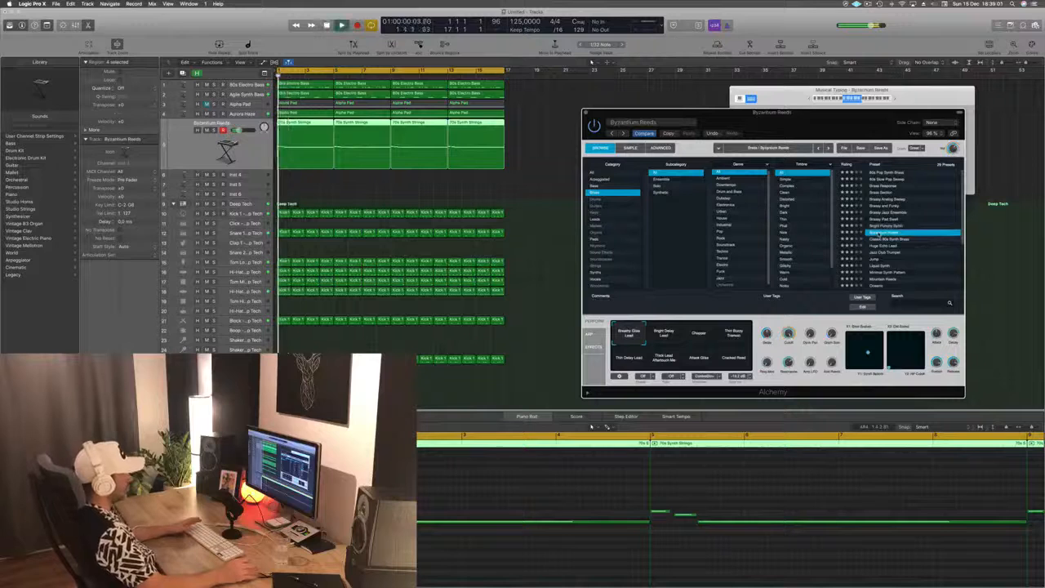
key("Down")
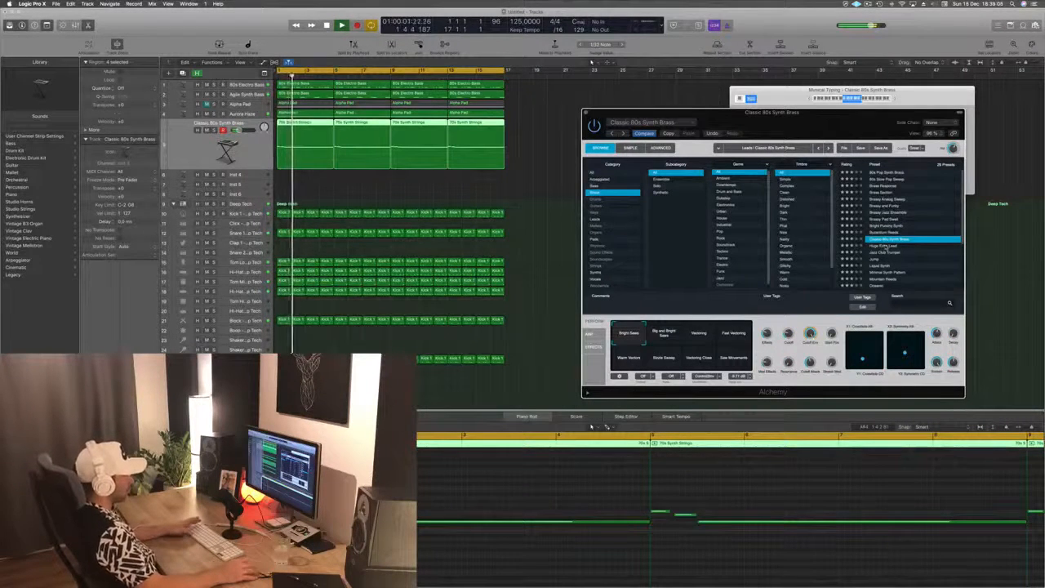
key("Down")
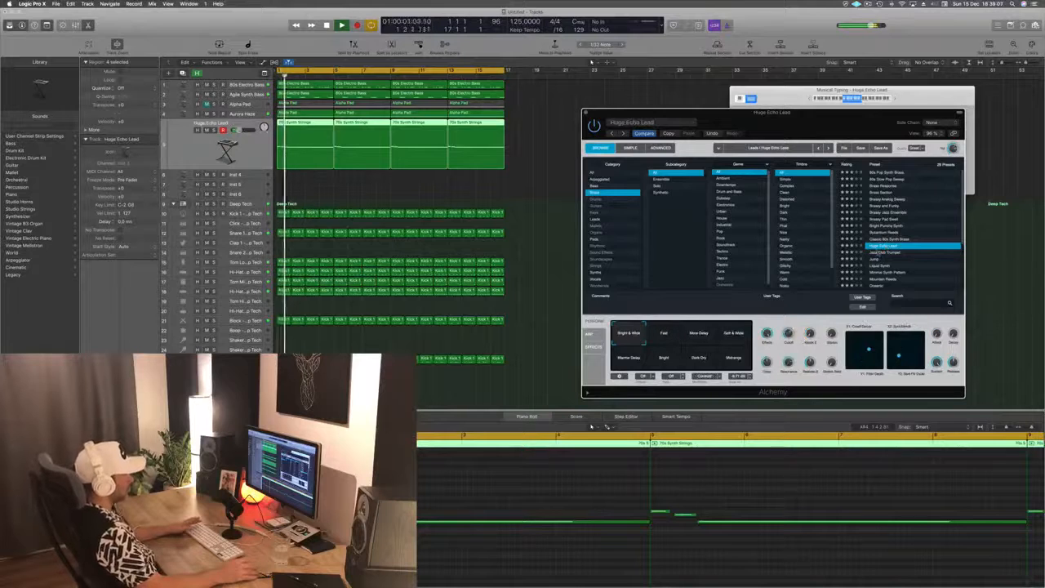
Audition the Brass presets Jazz Club Trumpet, Liquid Synth, Minimal Synth Pattern and Oceanic against the looping arrangement.
key("Down")
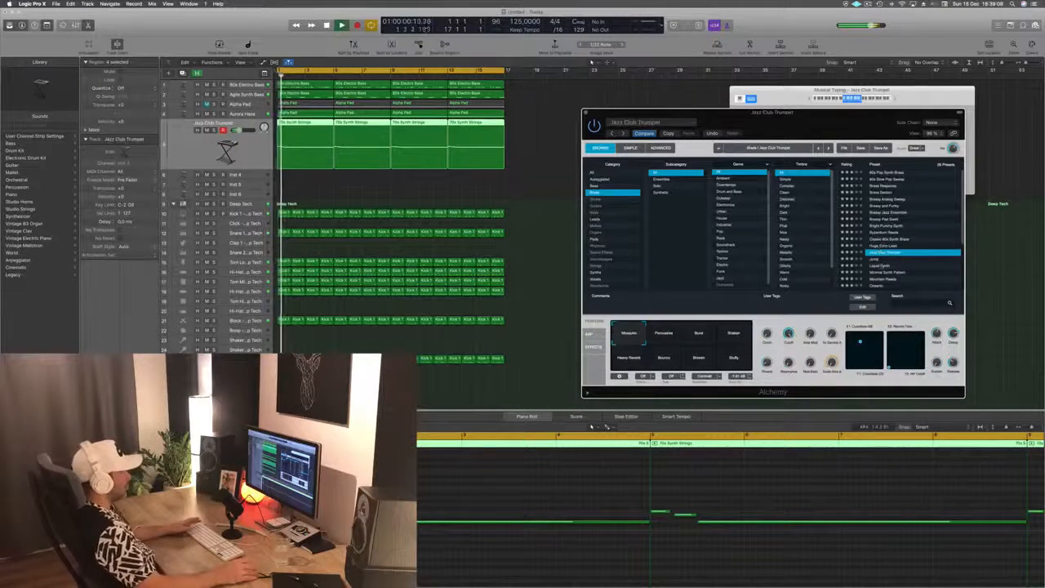
key("Down")
key("Down")
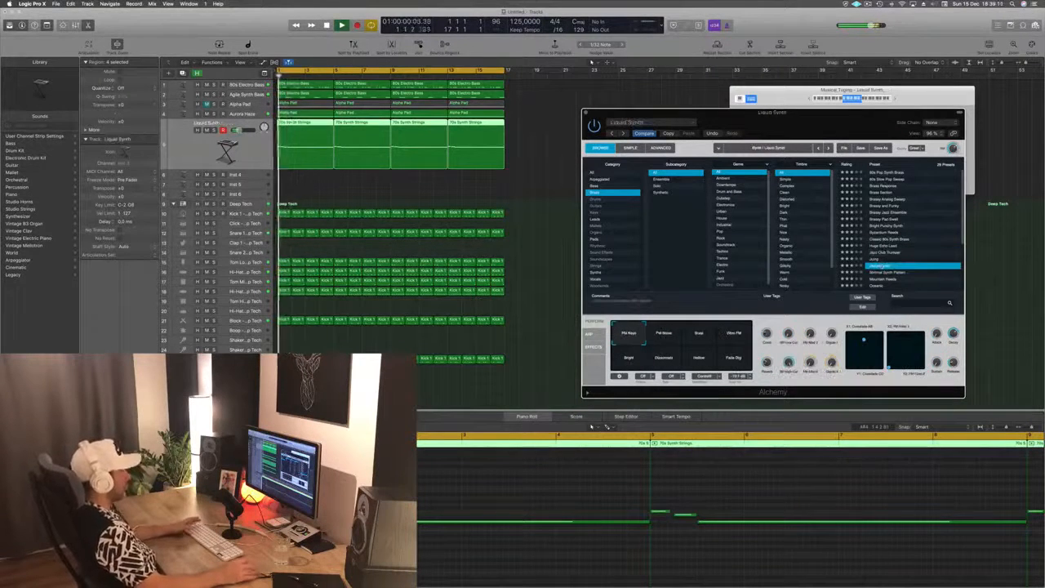
key("Down")
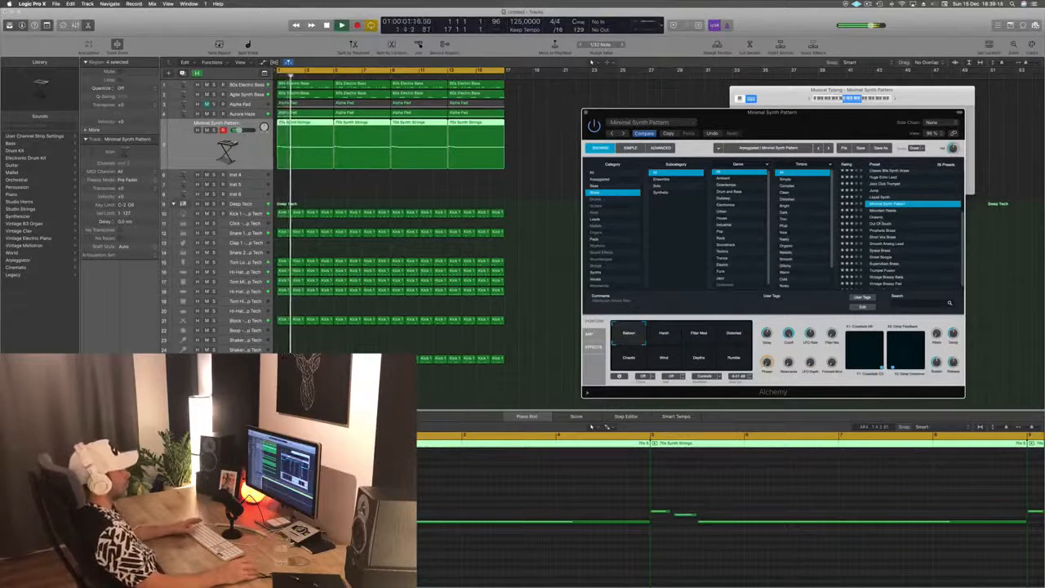
key("Down")
key("Down")
scroll(908, 235, "down", 1)
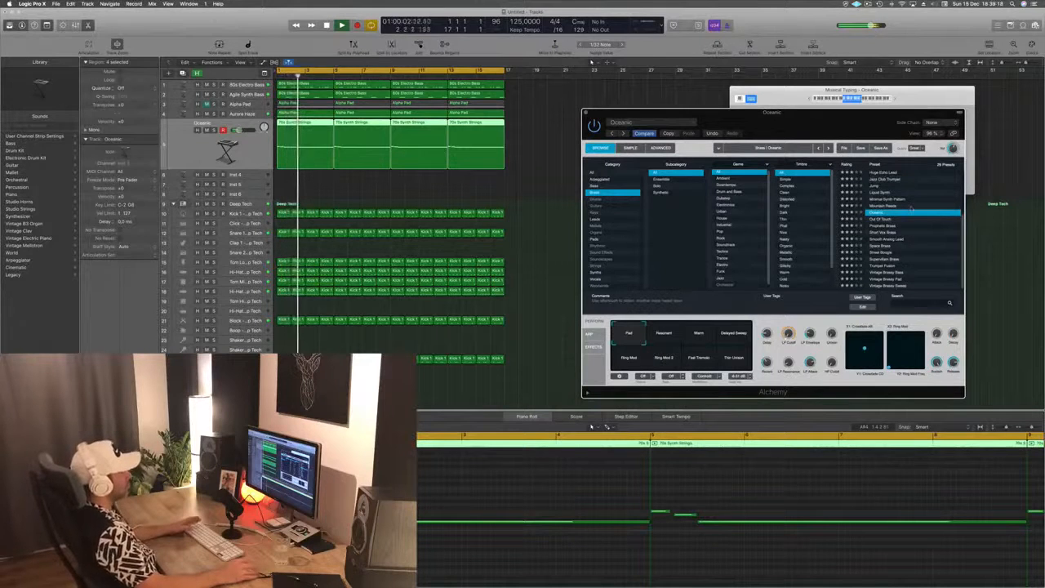
Audition the Brass presets from Out Of Touch to Space Brass, including Prophetic Brass and Smooth Analog Lead.
key("Down")
key("Down")
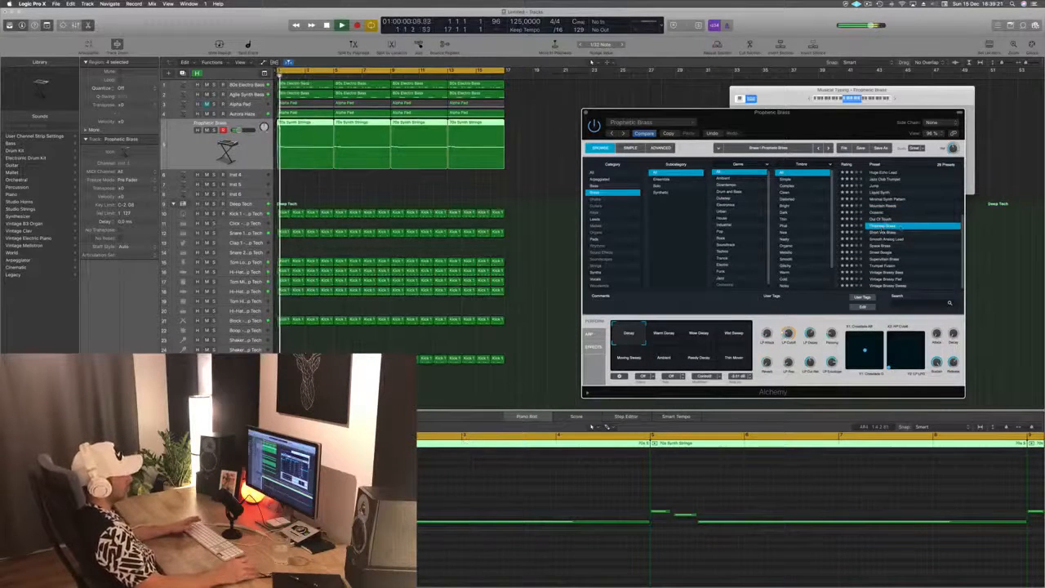
key("Down")
key("Down")
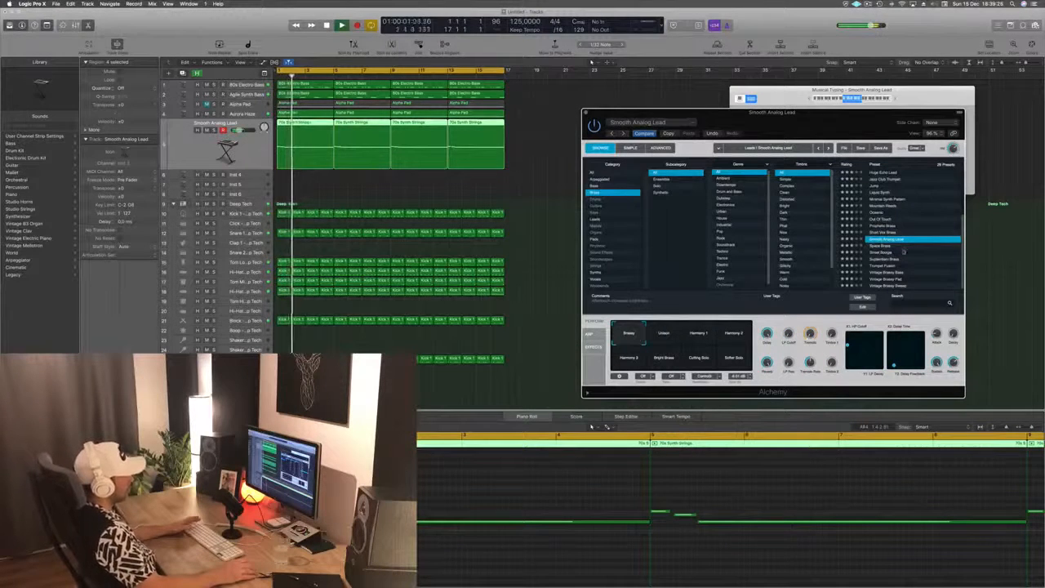
key("Down")
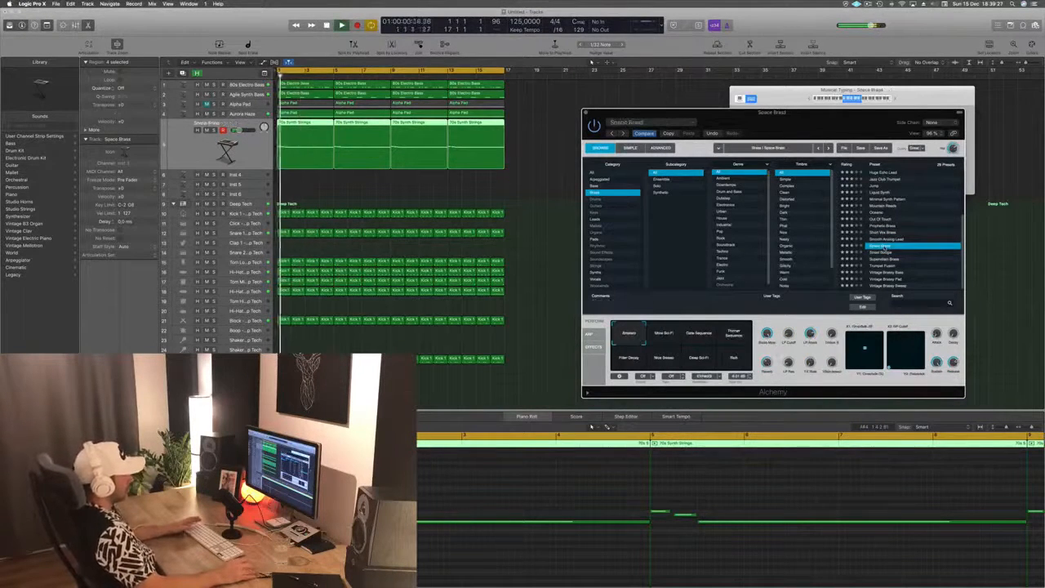
Load the Street Boogie preset from the Brass category and restart playback from bar 1 to hear it.
scroll(920, 255, "up", 4)
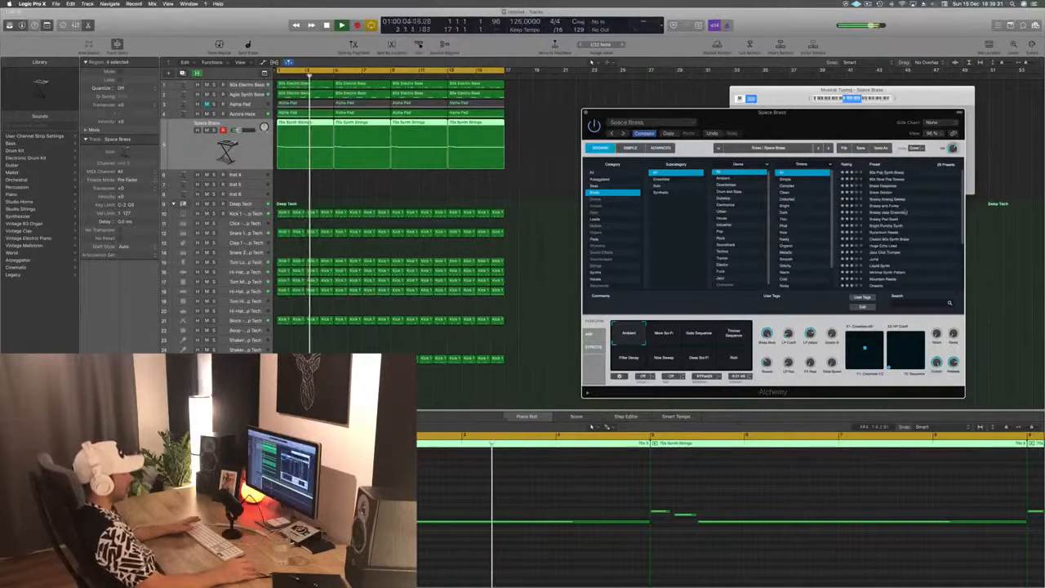
scroll(911, 212, "down", 4)
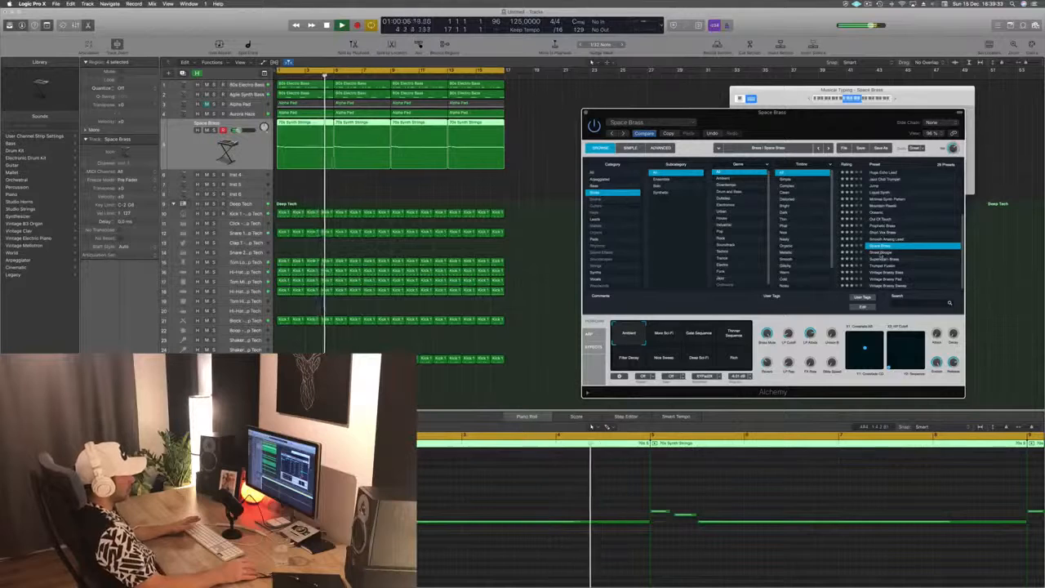
left_click(882, 254)
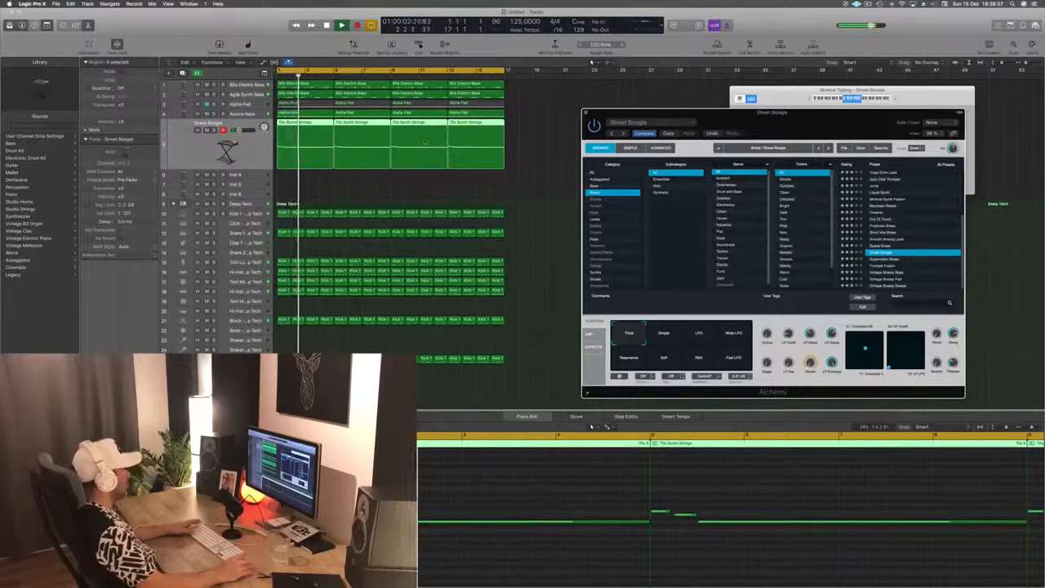
key("space")
key("space")
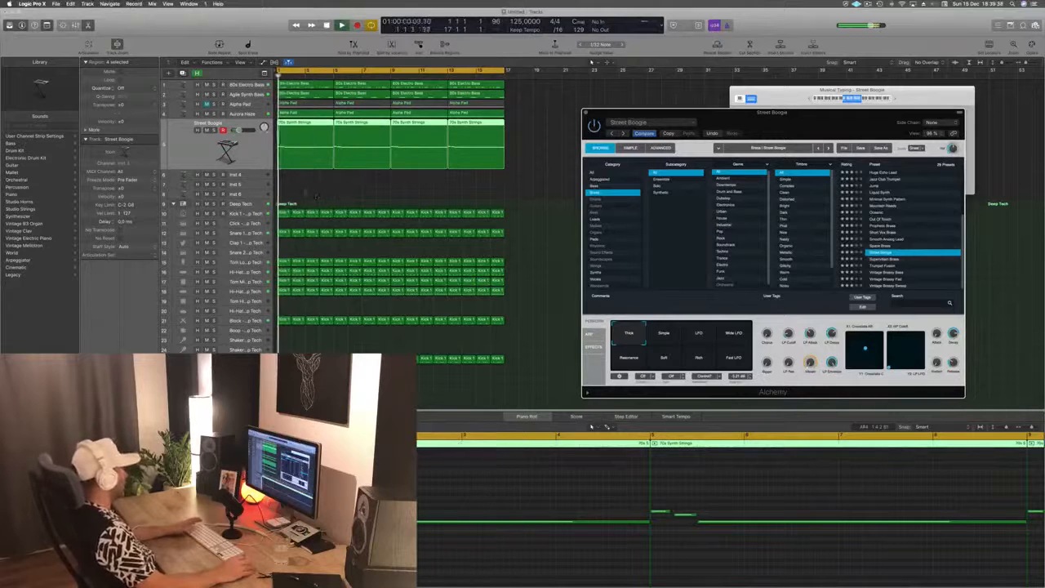
key("space")
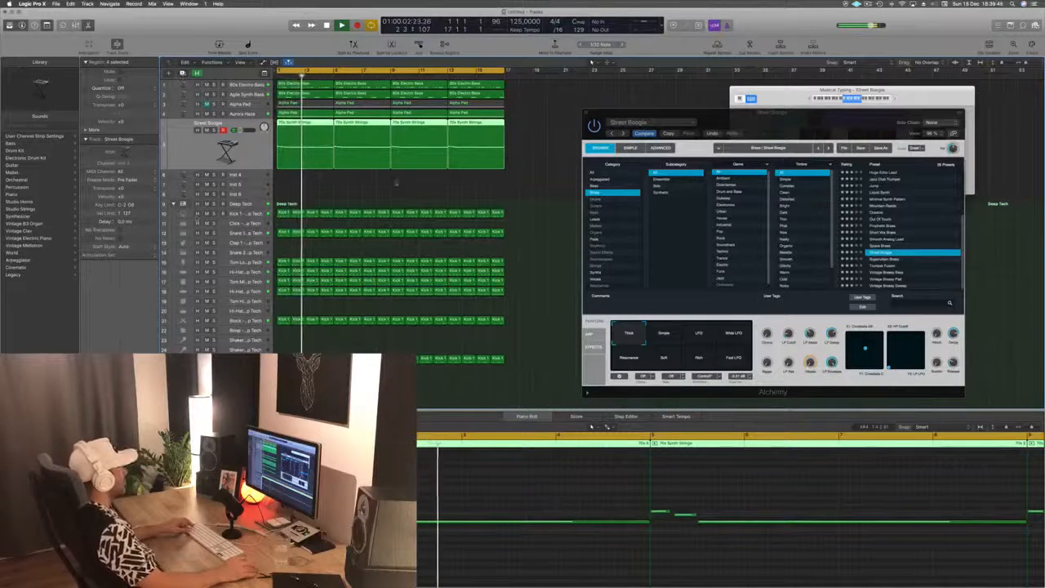
Copy the Street Boogie regions to a duplicate track and cut them down to the first two bars, splitting notes at the cut.
key("super+d")
left_click_drag(299, 123, 303, 153)
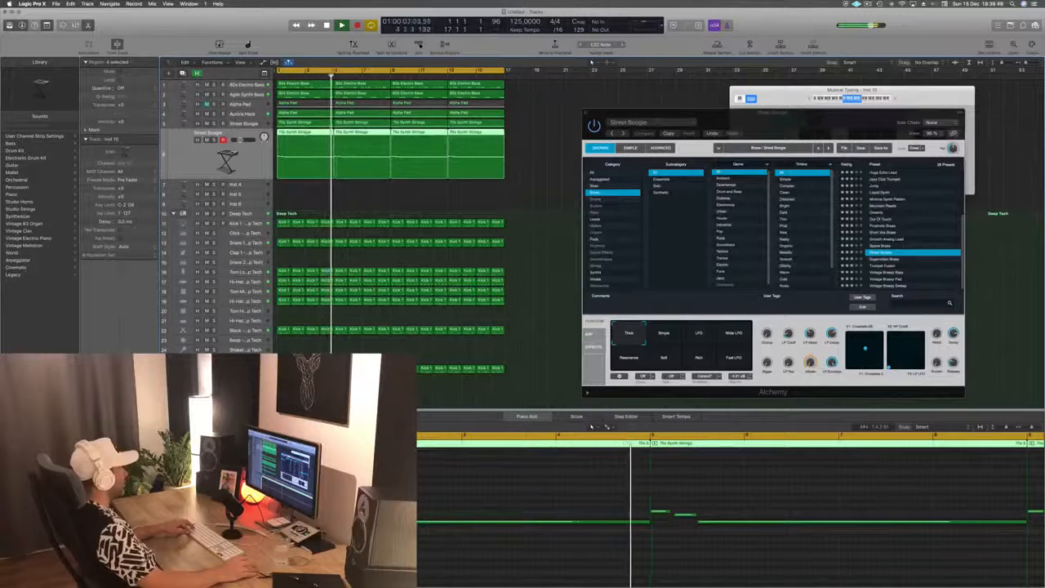
double_click(304, 158)
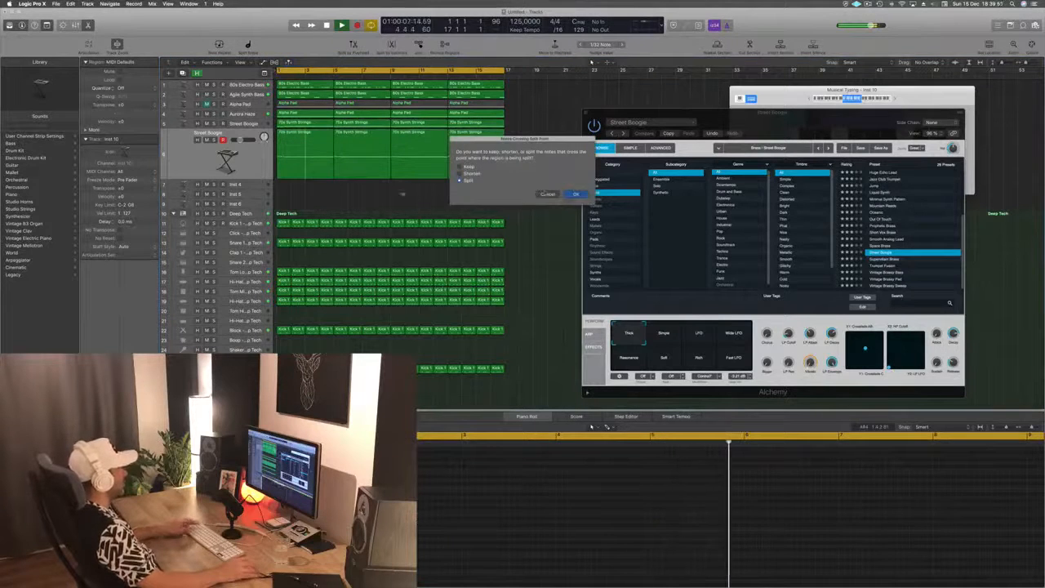
key("Return")
left_click_drag(328, 196, 564, 169)
key("Delete")
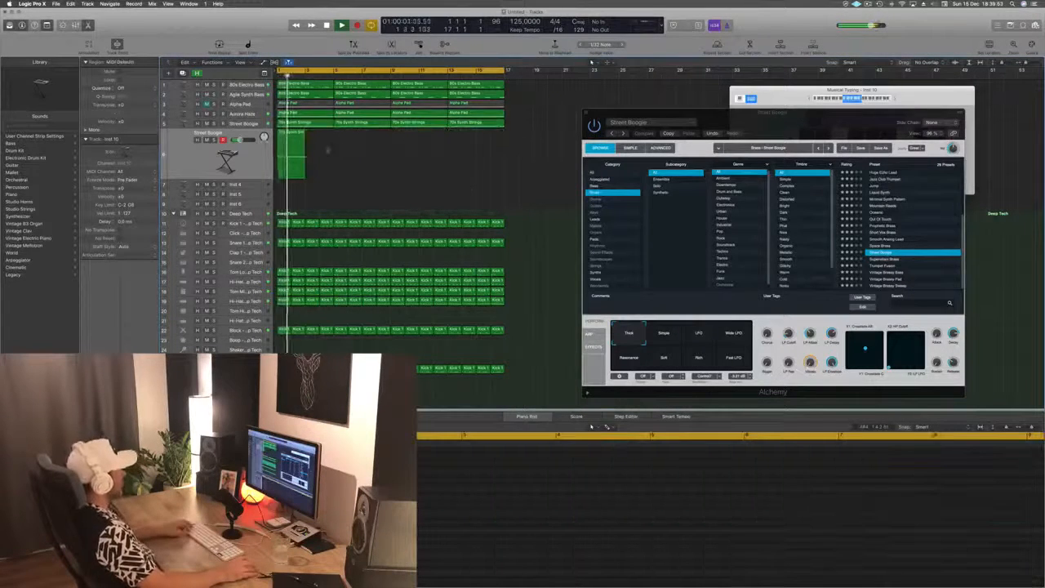
Move the two-bar region to bar 3, rearrange its three note pitches into a rising line, and play it back.
left_click_drag(300, 146, 321, 140)
left_click(480, 513)
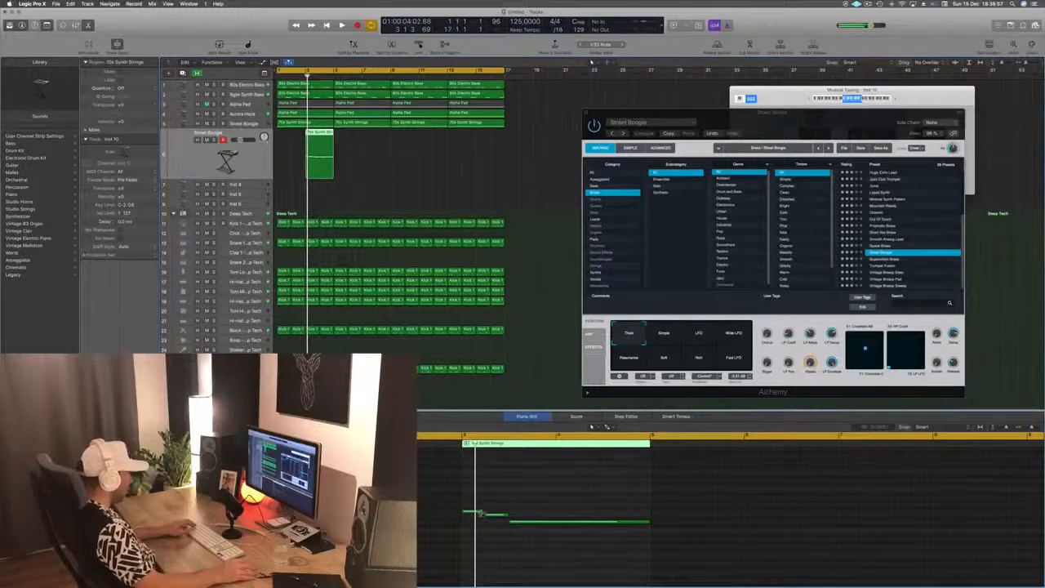
left_click_drag(479, 514, 530, 508)
key("space")
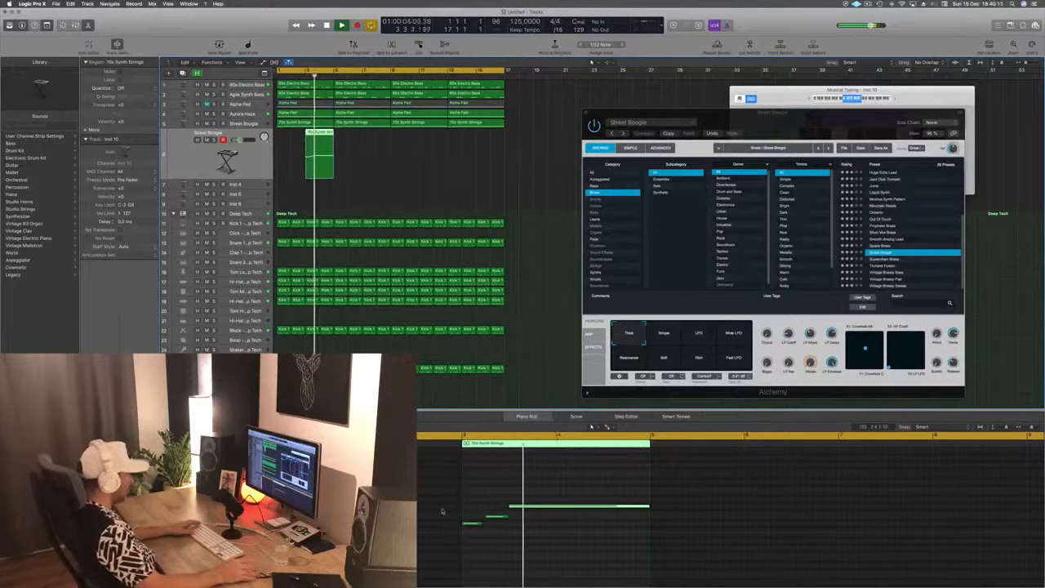
key("space")
key("space")
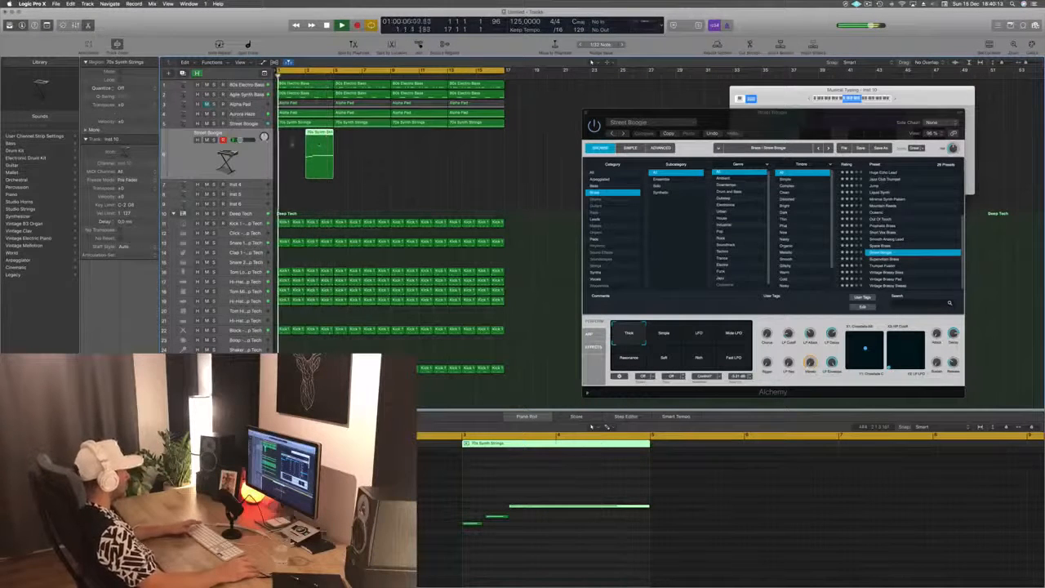
Try the 80s Pop Synth Brass and 80s Slow Pop Sweep presets on the original track and revert it to Street Boogie.
scroll(905, 189, "up", 4)
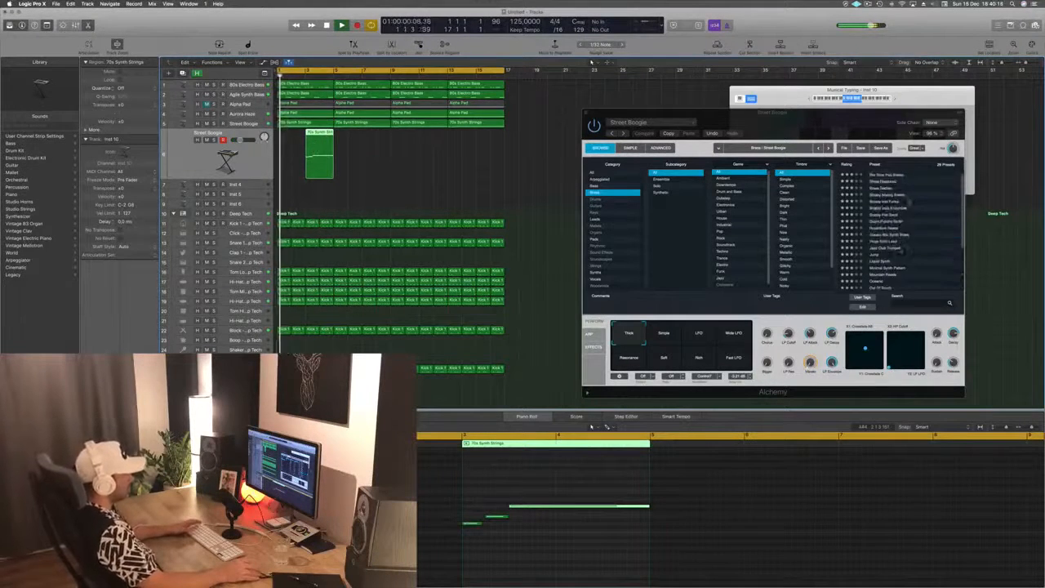
scroll(904, 192, "up", 1)
left_click(898, 174)
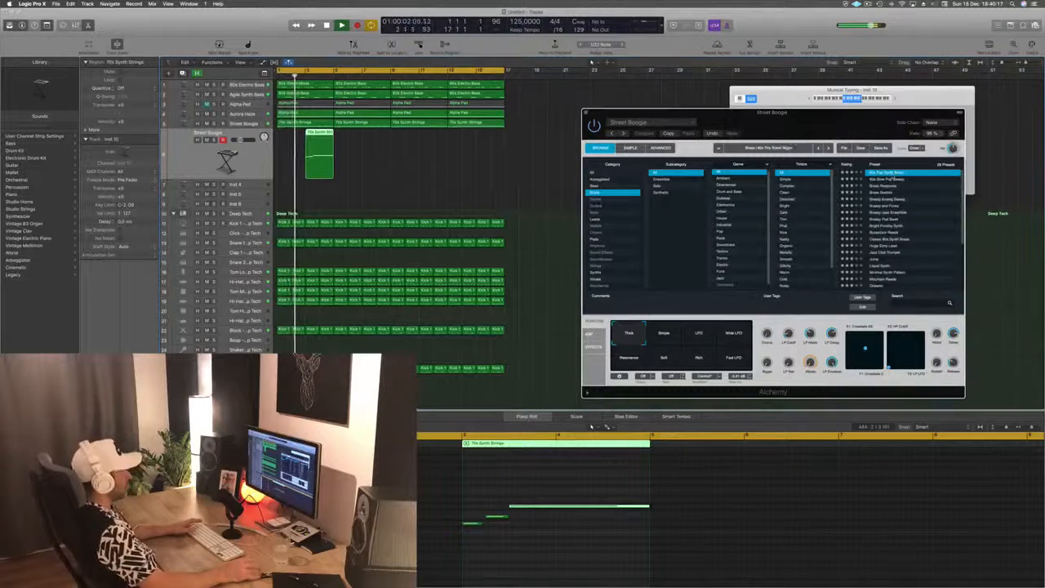
left_click_drag(813, 115, 567, 131)
left_click(665, 192)
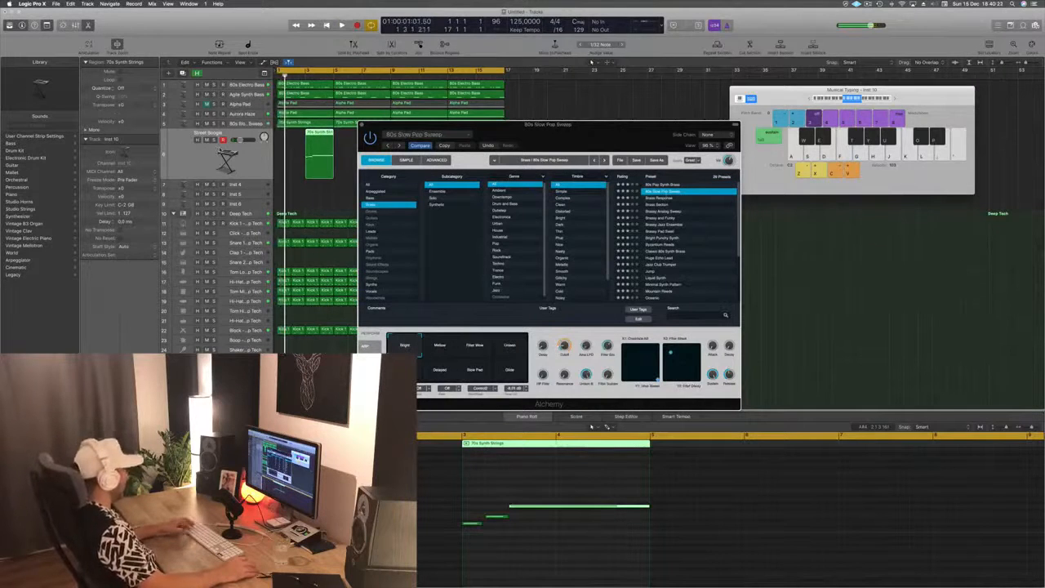
left_click(420, 146)
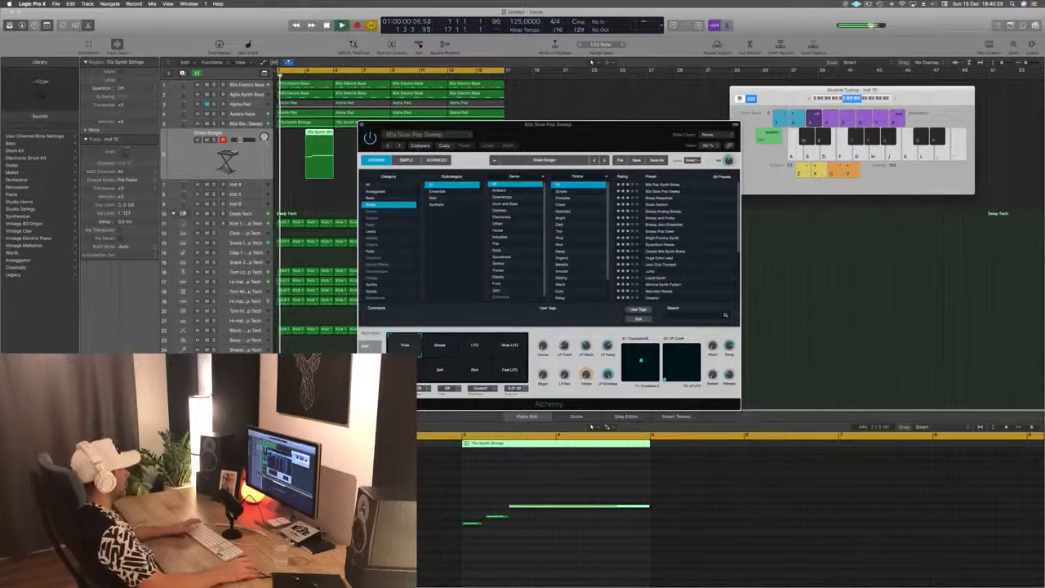
Open the duplicate track's Alchemy instrument and close the Alchemy window belonging to the original track.
left_click(204, 165)
key("space")
key("space")
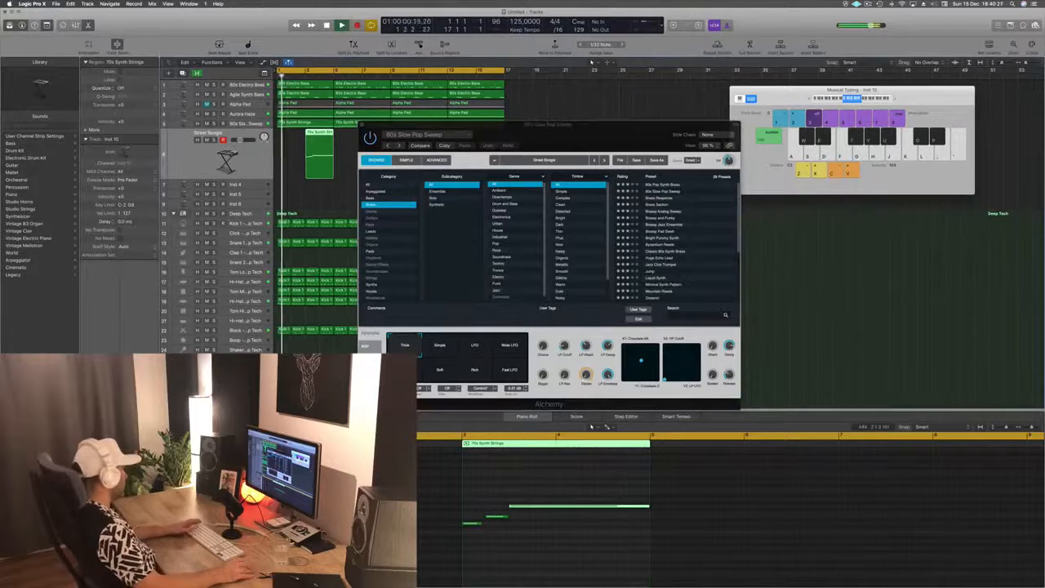
double_click(225, 161)
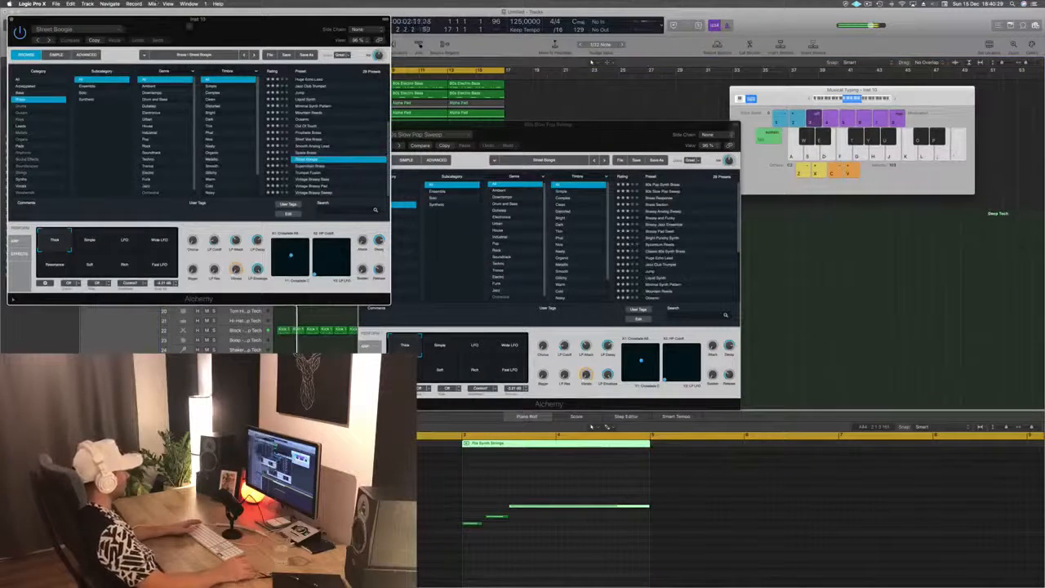
left_click_drag(201, 20, 806, 126)
left_click_drag(486, 126, 423, 185)
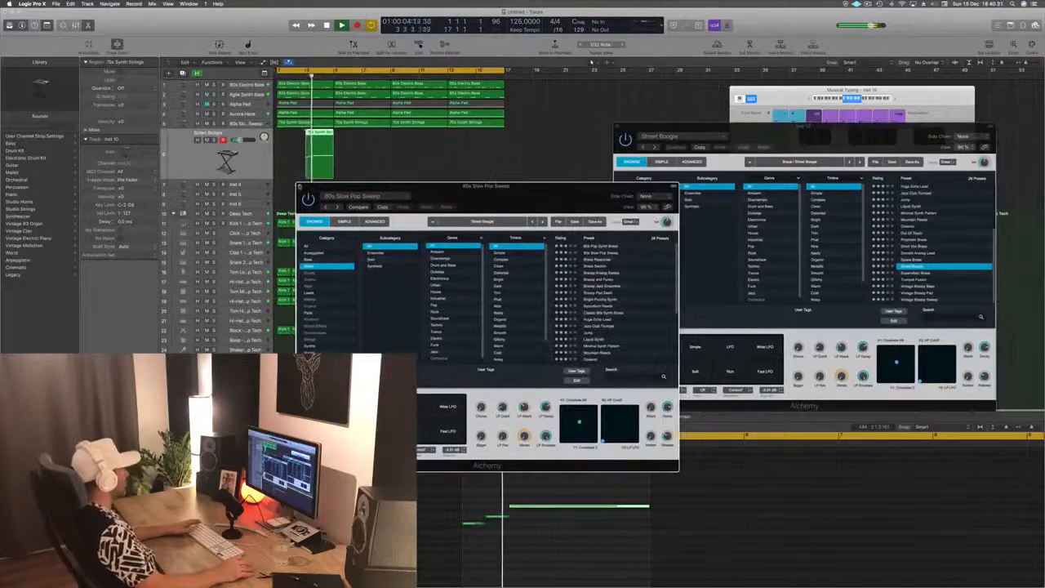
left_click(300, 187)
left_click_drag(796, 128, 705, 130)
Load 80s Pop Synth Brass on the duplicate track and copy its bar 3 region to bars 7, 11 and 15.
scroll(850, 203, "up", 5)
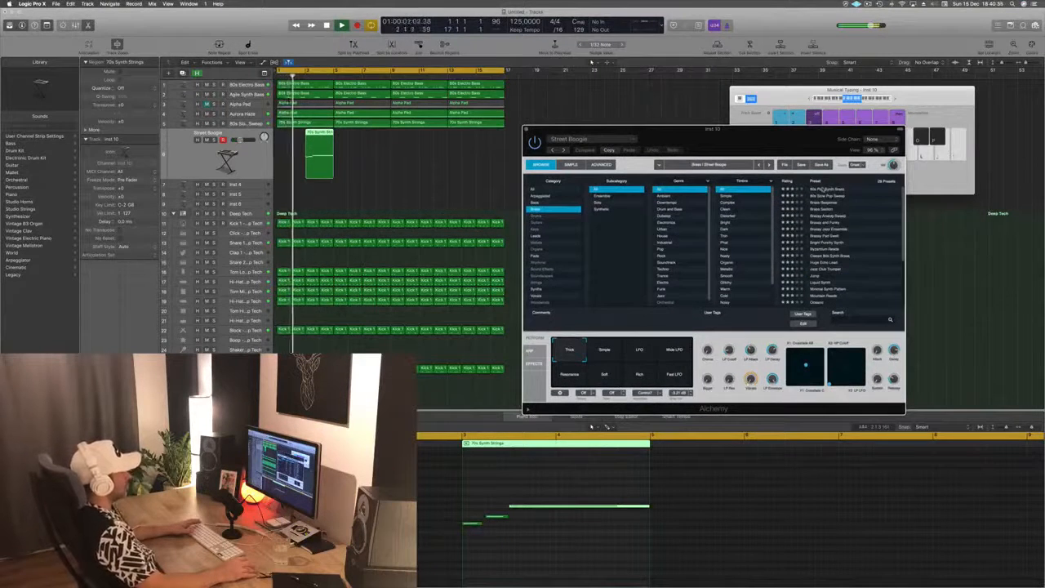
left_click(821, 190)
left_click_drag(317, 143, 377, 155)
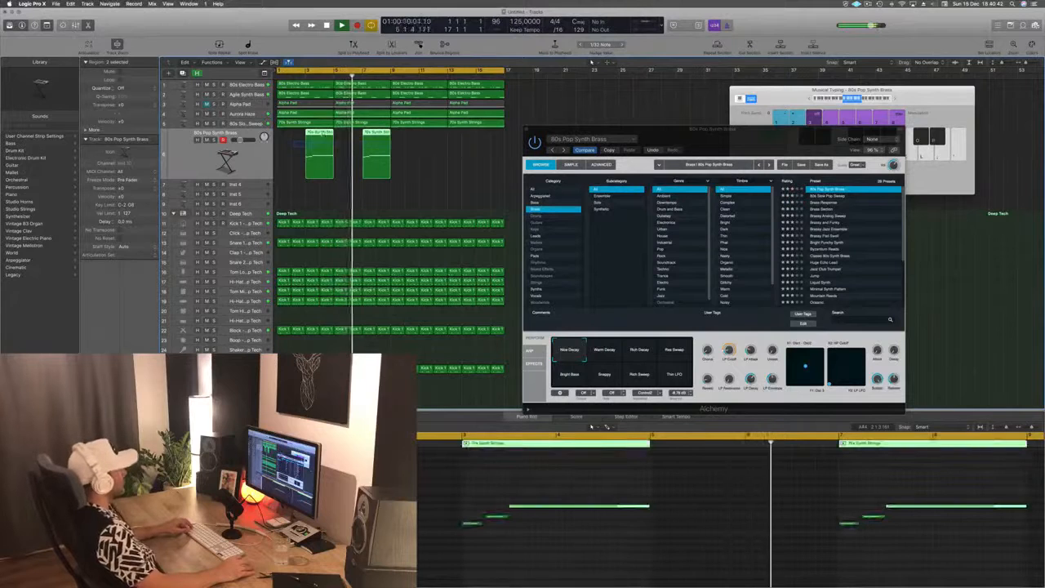
left_click_drag(313, 144, 434, 145)
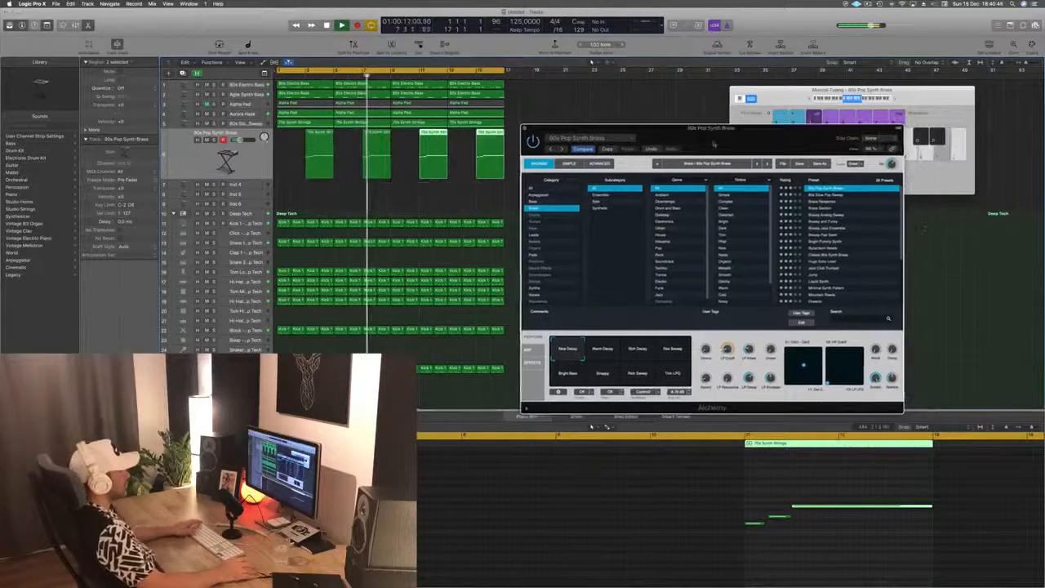
Audition Brass Response, Brass Section, Brassy and Funky, Brassy Jazz Ensemble and Brassy Pad Swell on the duplicate track.
left_click(823, 202)
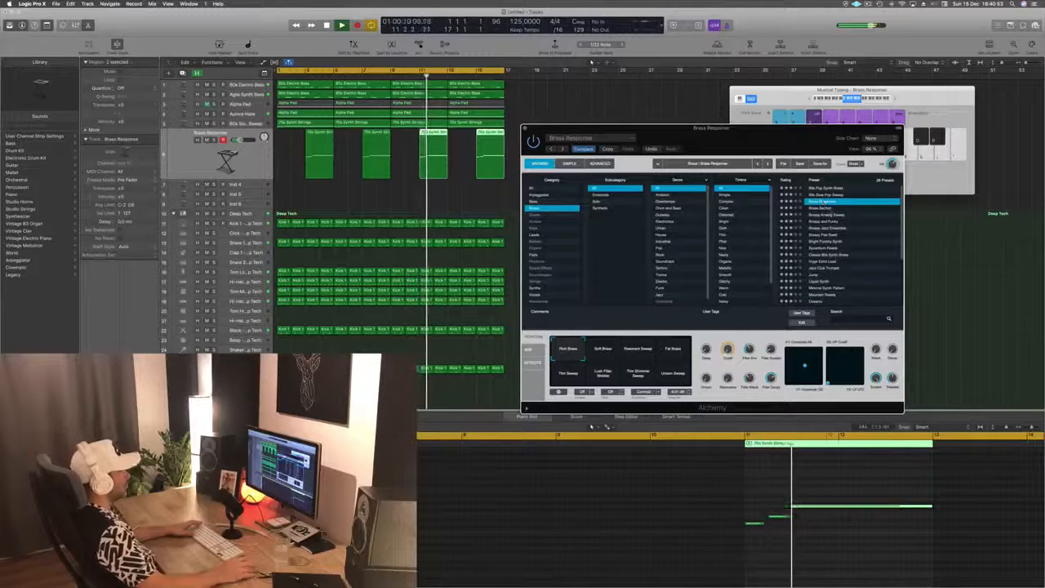
left_click(826, 209)
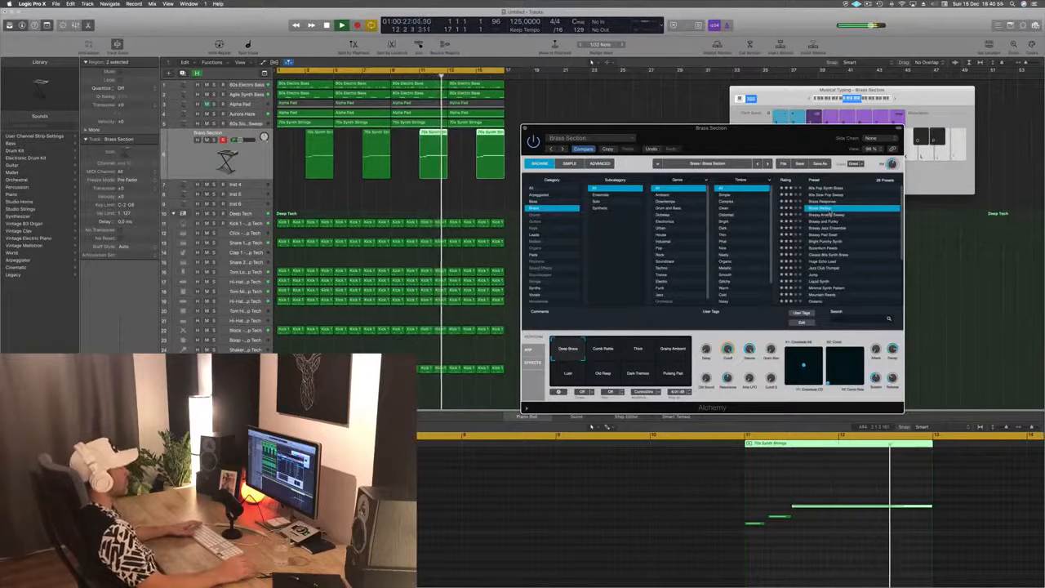
left_click(828, 222)
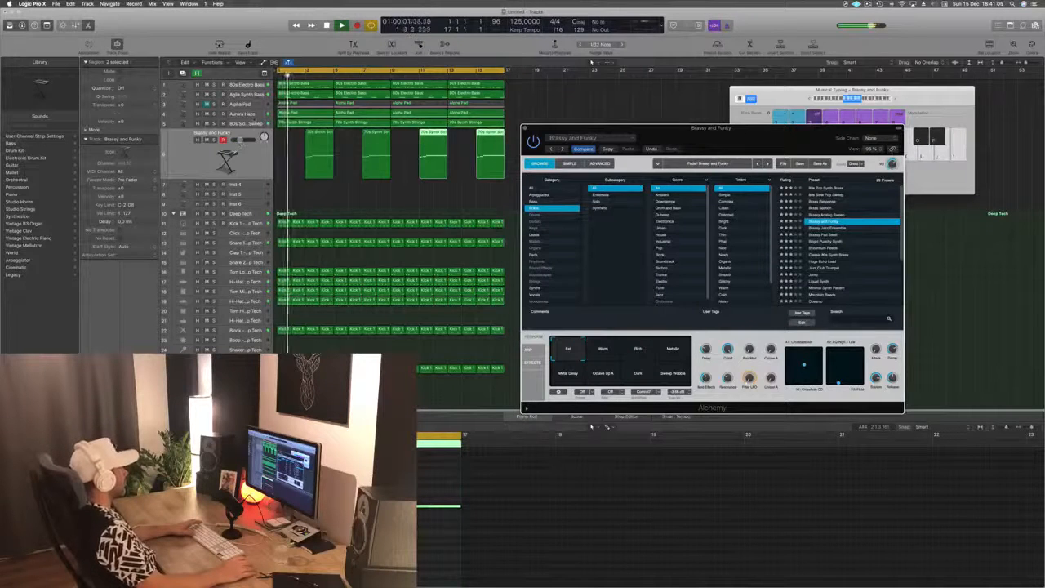
key("Up")
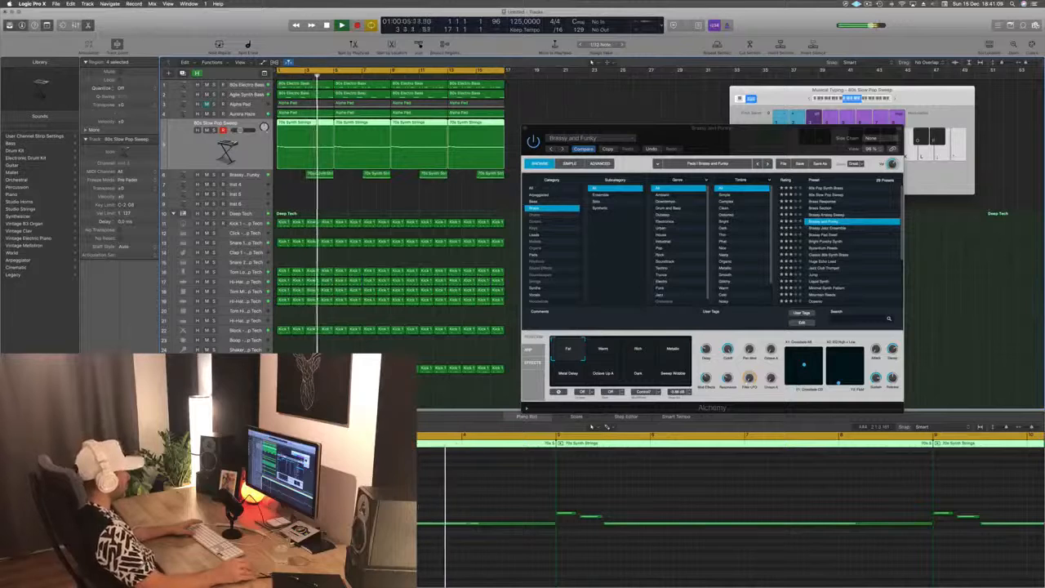
key("Down")
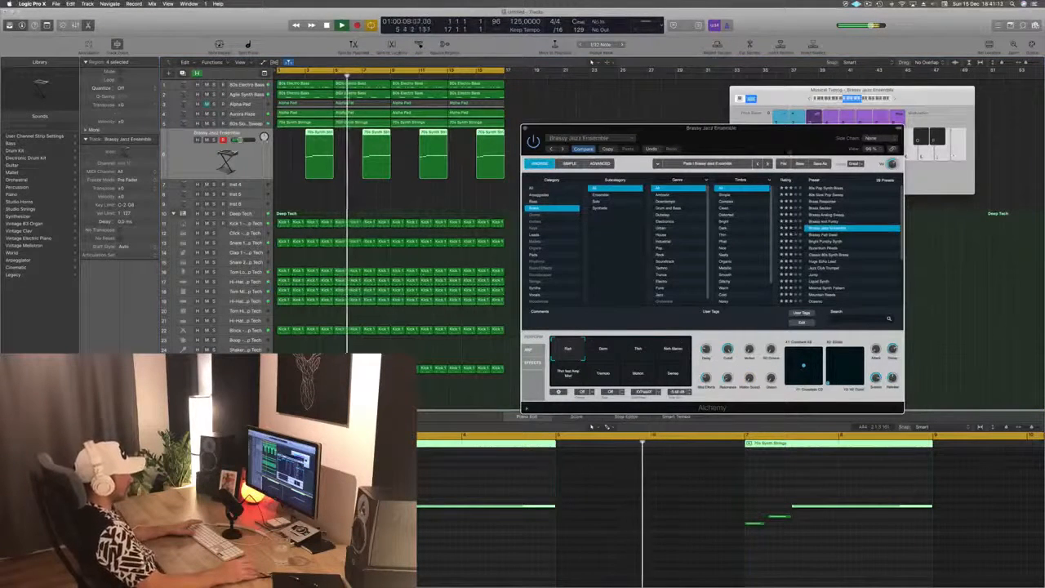
key("Down")
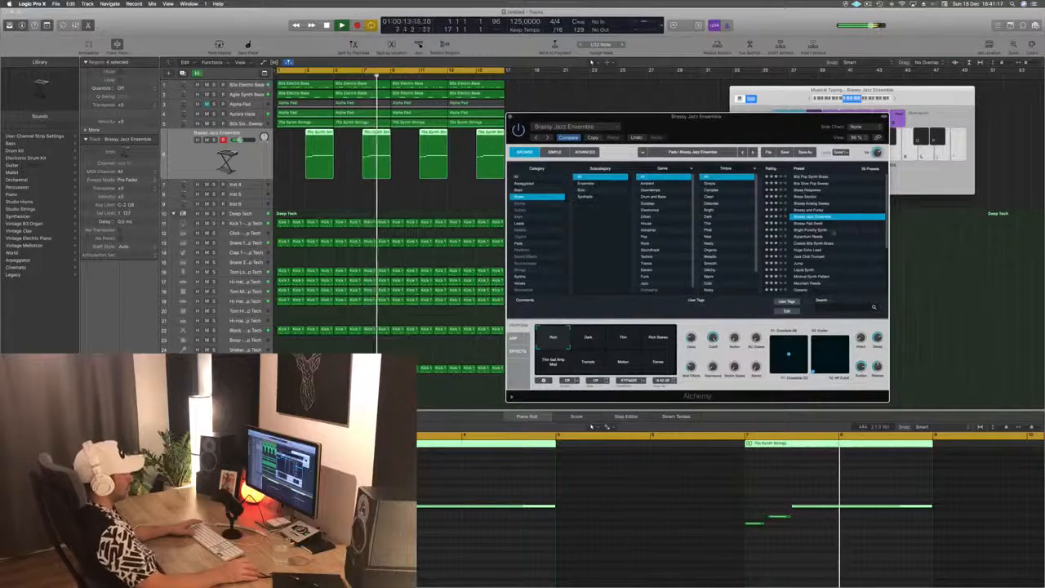
key("Down")
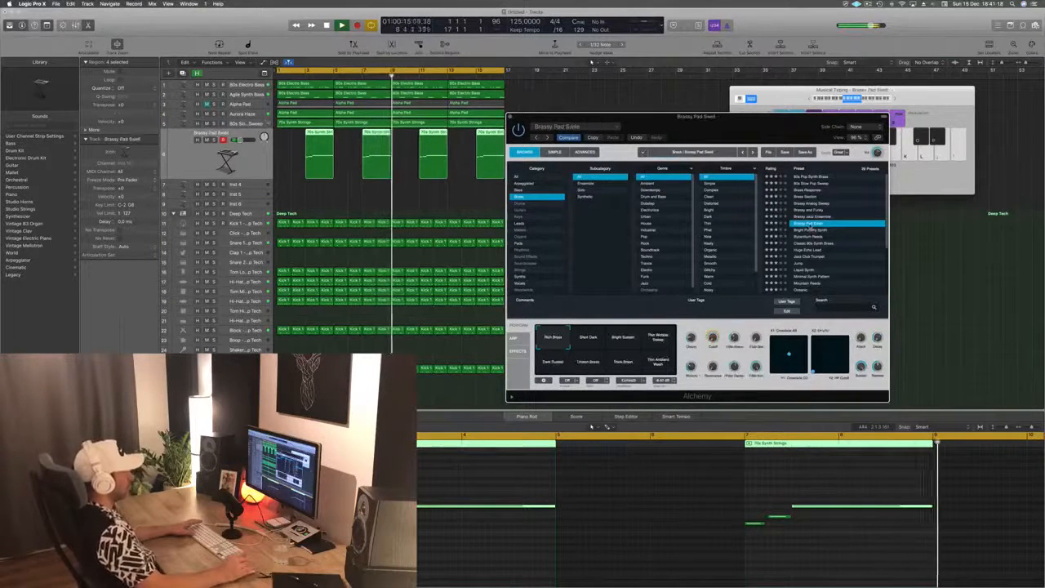
Audition Bright Punchy Synth on the duplicate track, load Classic 80s Synth Brass on it and close its Alchemy window.
left_click(834, 232)
scroll(840, 245, "down", 1)
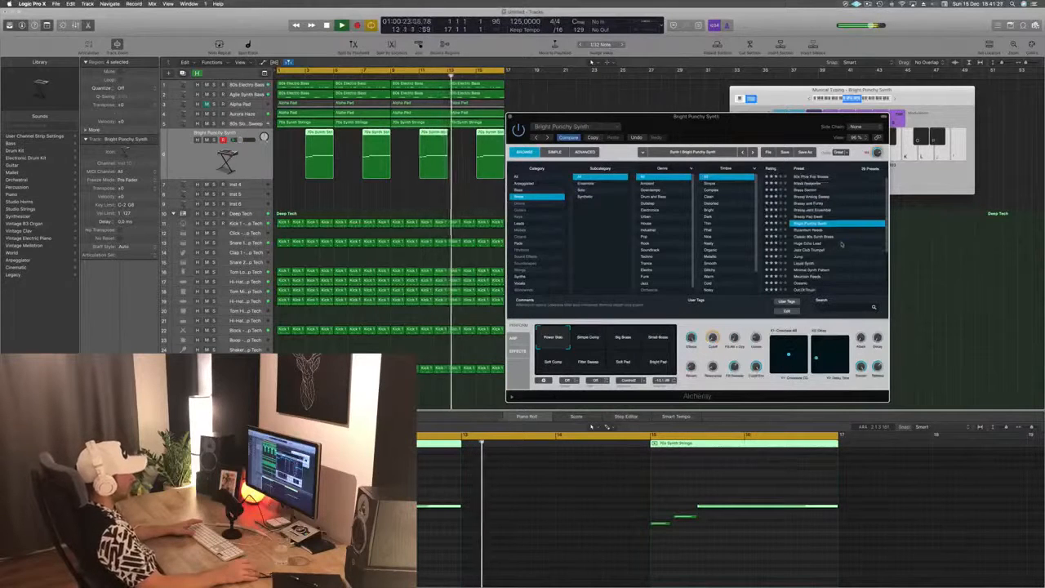
left_click(839, 238)
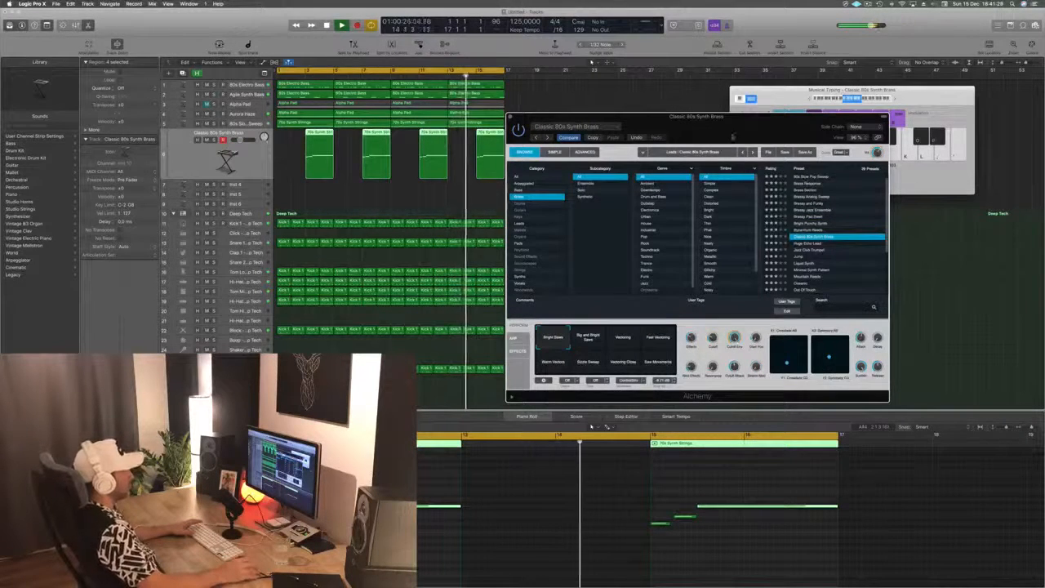
left_click_drag(763, 123, 739, 102)
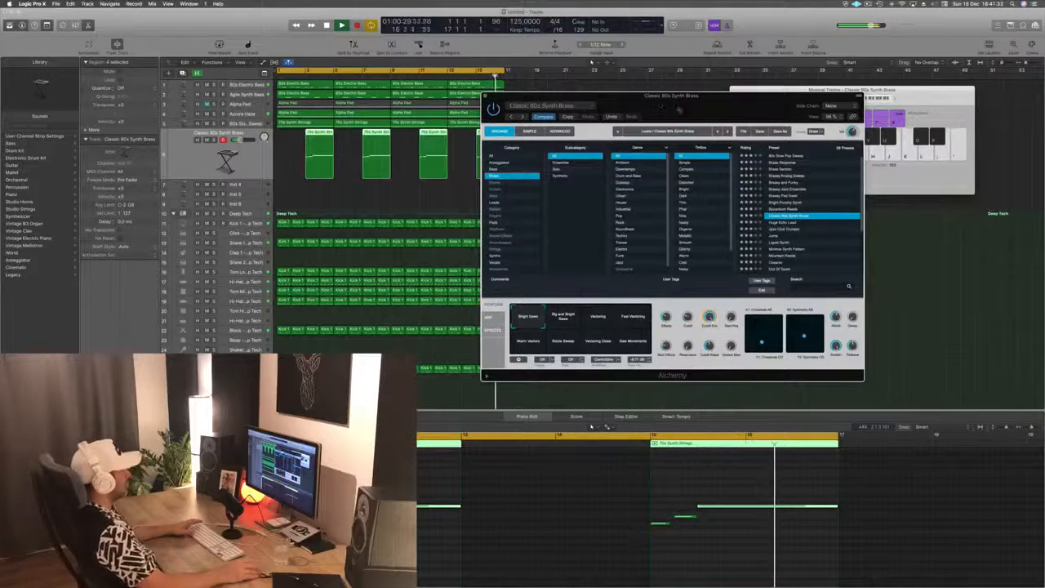
left_click_drag(660, 106, 601, 112)
left_click(428, 102)
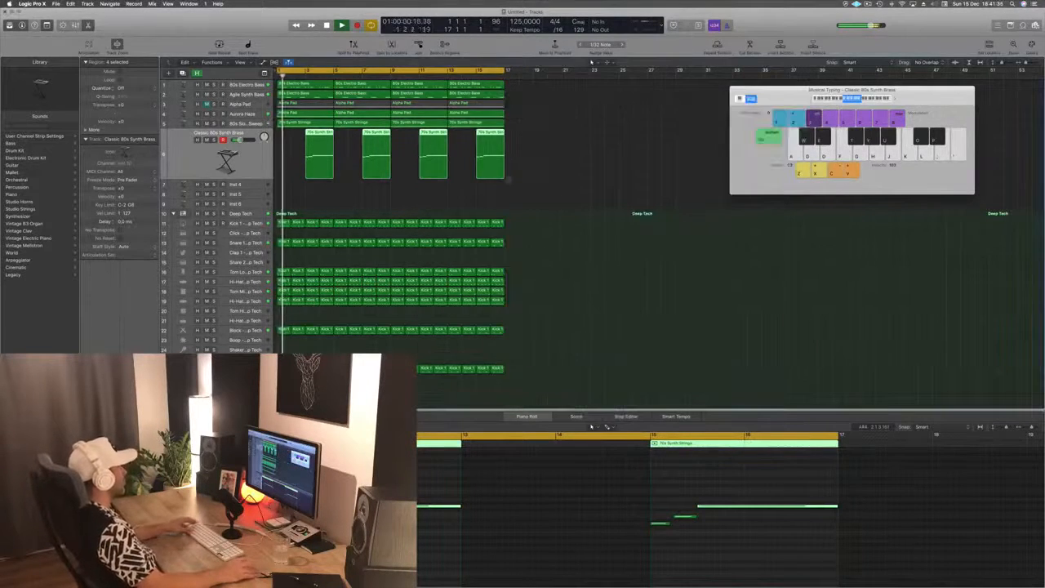
Mute the Classic 80s Synth Brass track and make Inst 4 the active track.
left_click(316, 203)
left_click(247, 185)
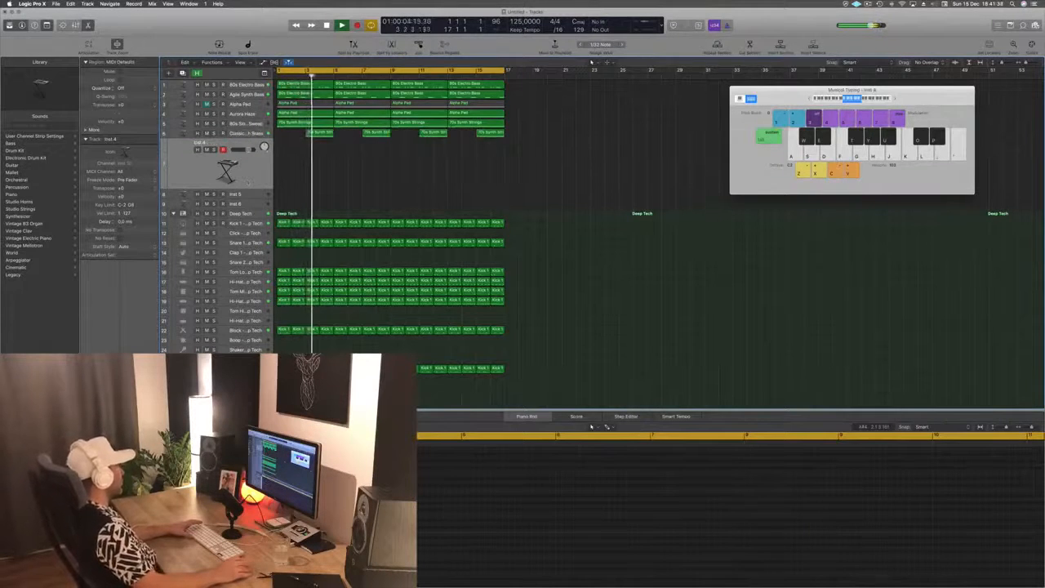
left_click(233, 134)
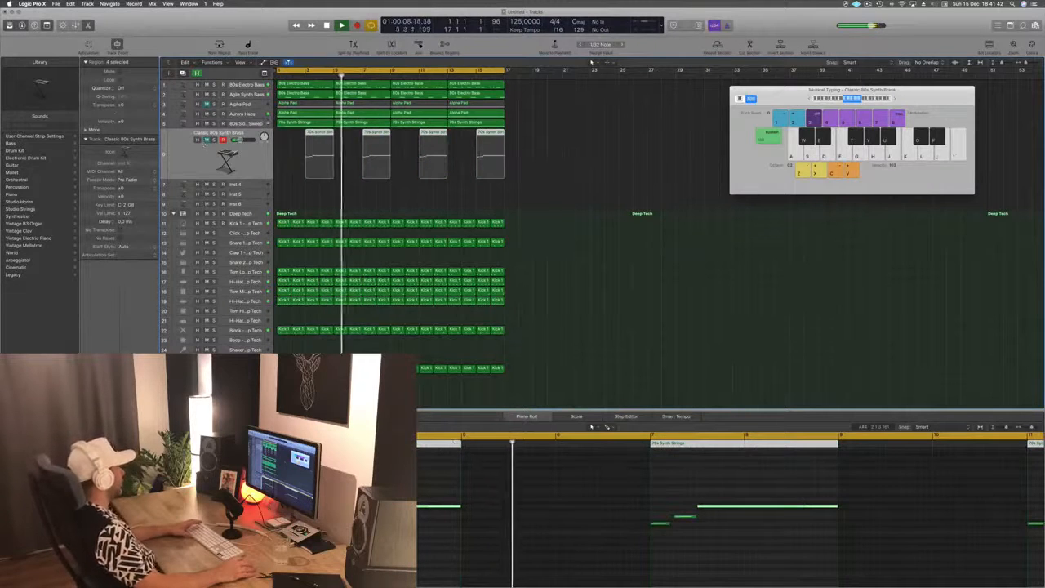
left_click(248, 184)
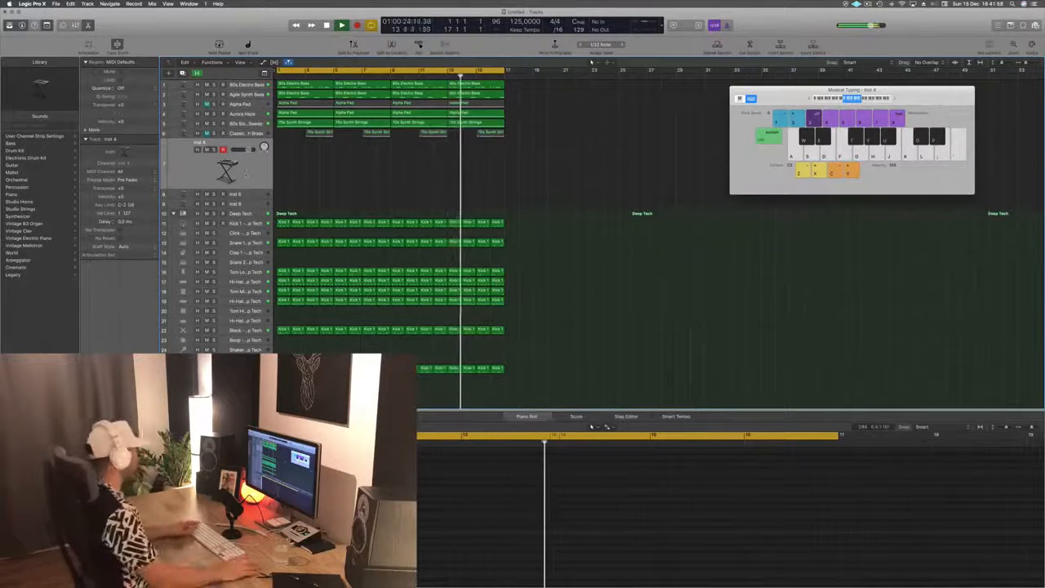
Copy the first 80s Electro Bass region to bar 1 of the Inst 4 track and stop playback.
left_click(292, 86)
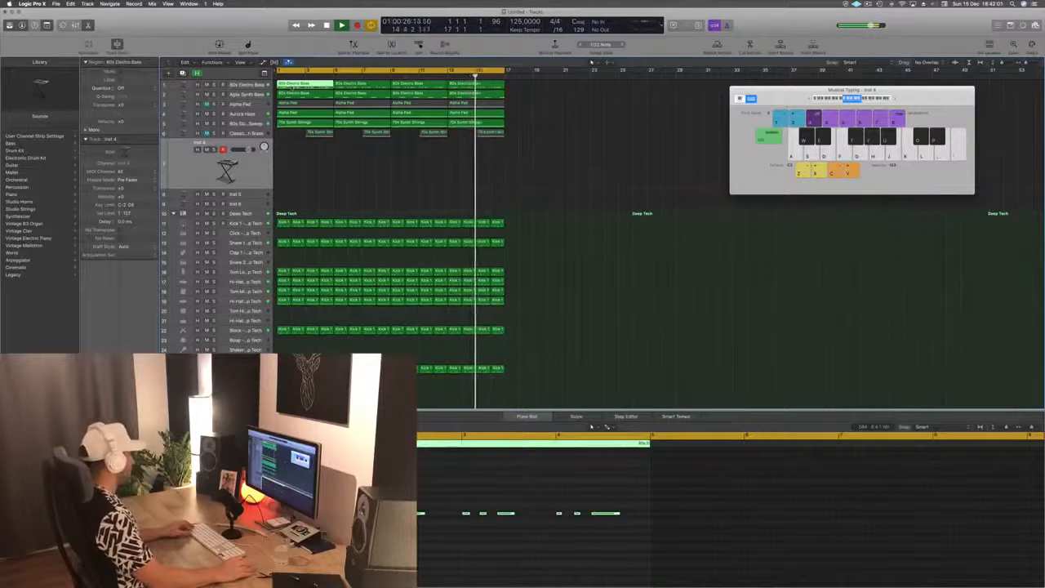
left_click_drag(292, 87, 293, 175)
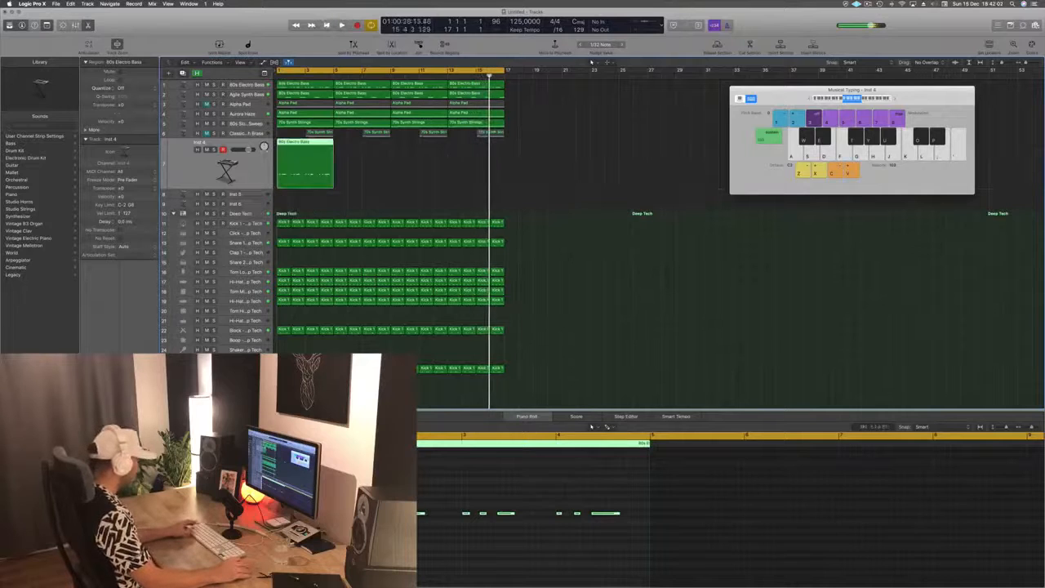
key("Return")
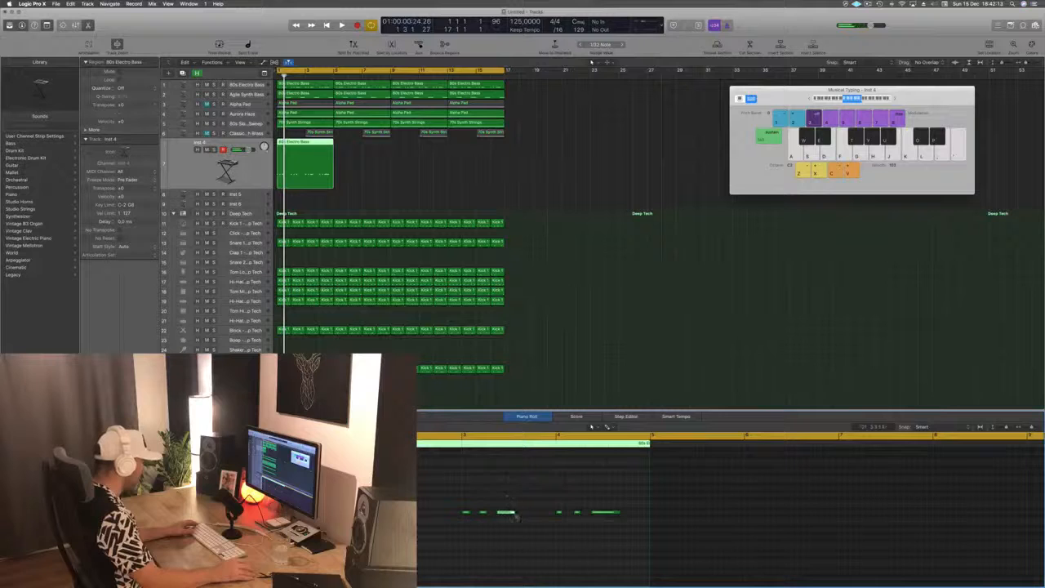
Shorten the long notes in bars 3 and 4 of the copied region and layer a higher copy above the raised pattern.
left_click_drag(516, 514, 503, 515)
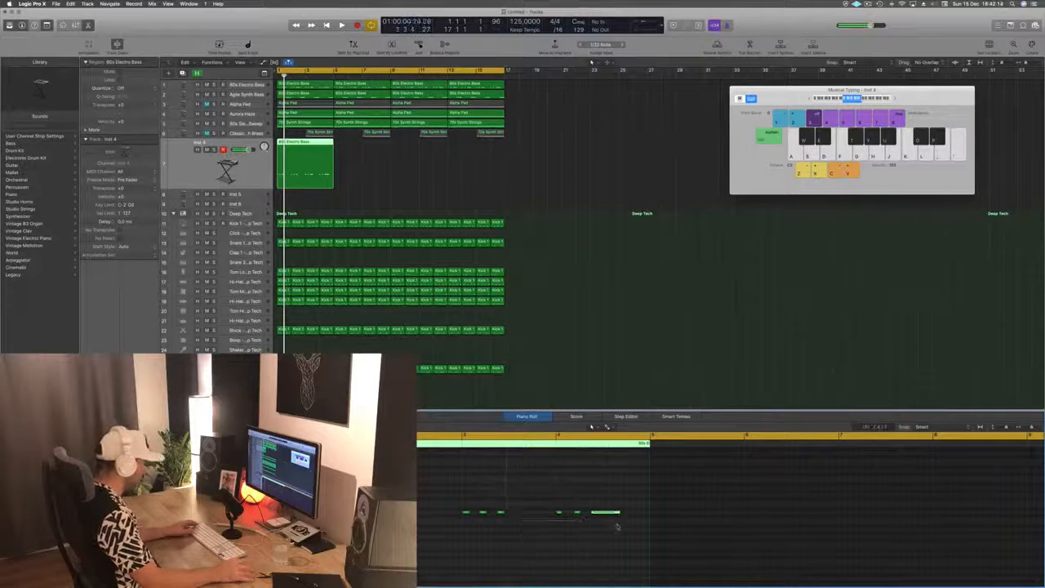
left_click_drag(621, 512, 596, 516)
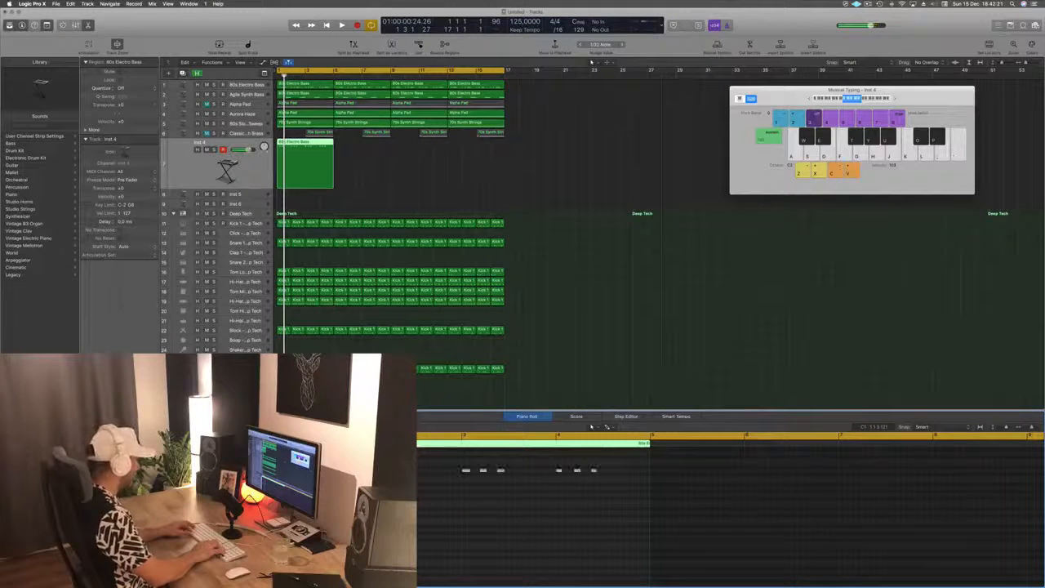
scroll(591, 427, "up", 3)
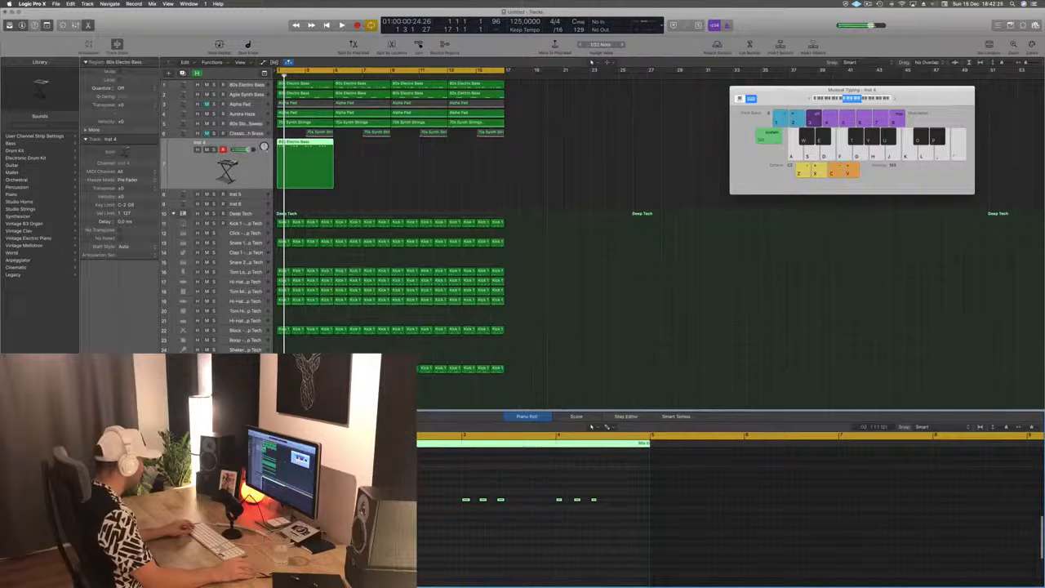
left_click_drag(324, 499, 324, 491)
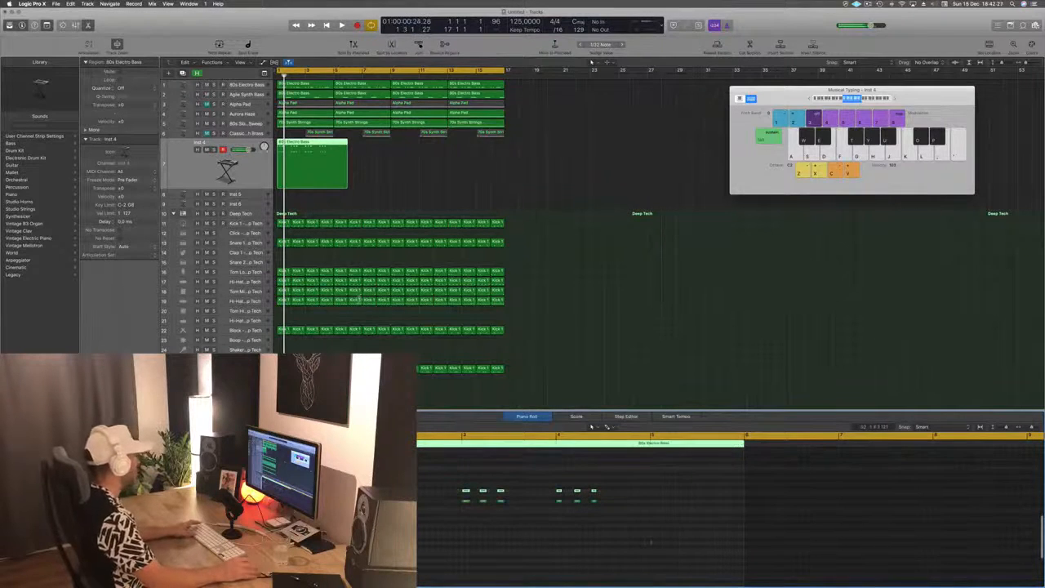
Play back the layered pattern on Inst 4 and move its upper row of notes to a higher pitch.
key("space")
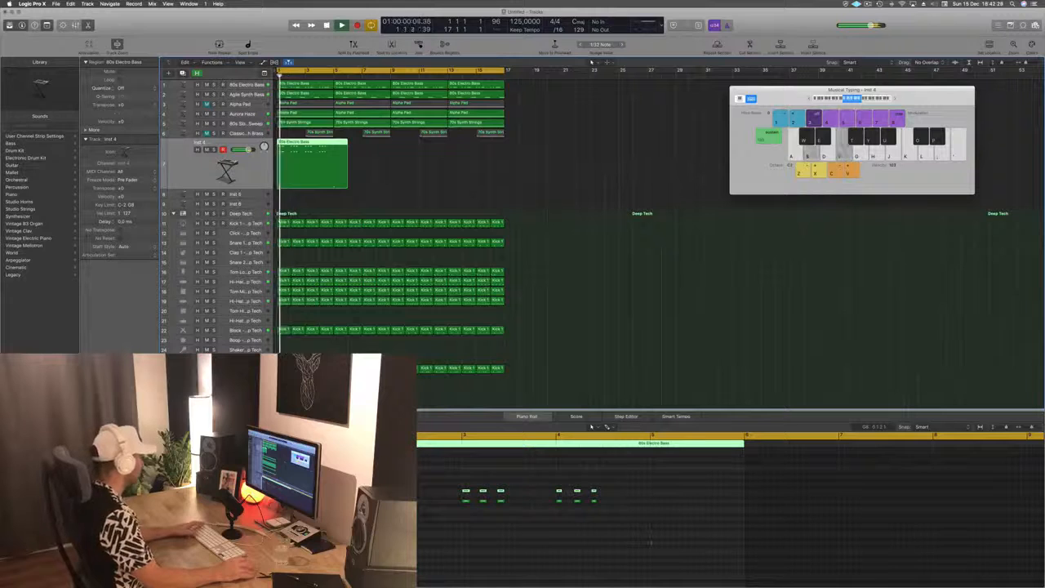
key("space")
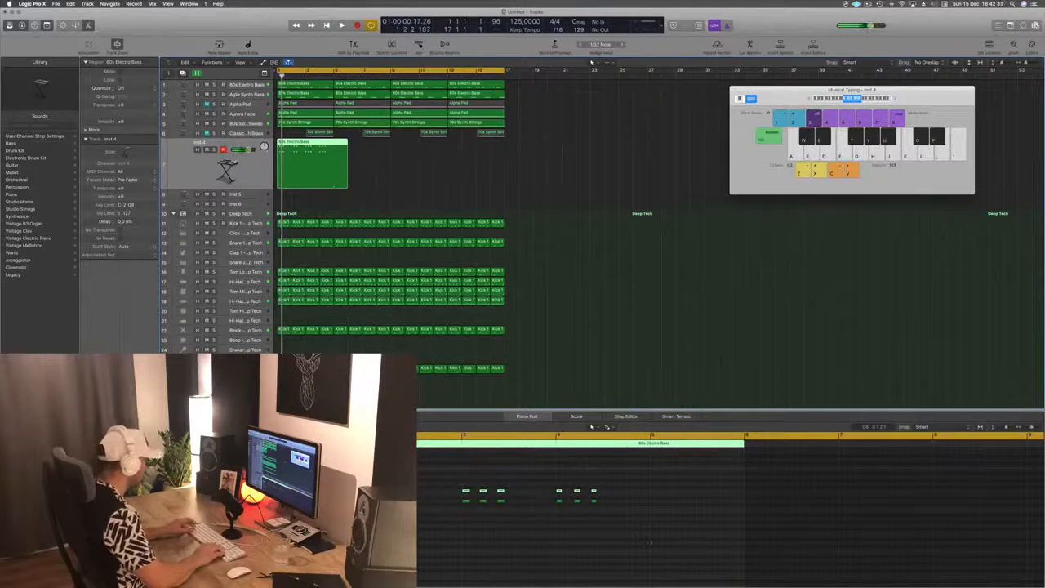
key("space")
key("space")
left_click(621, 485)
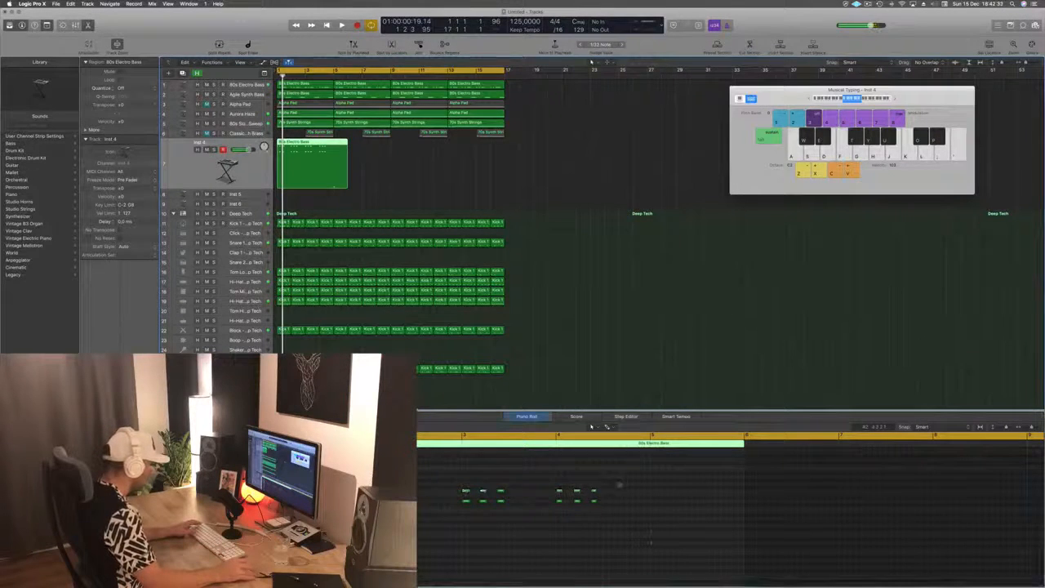
left_click_drag(628, 476, 273, 496)
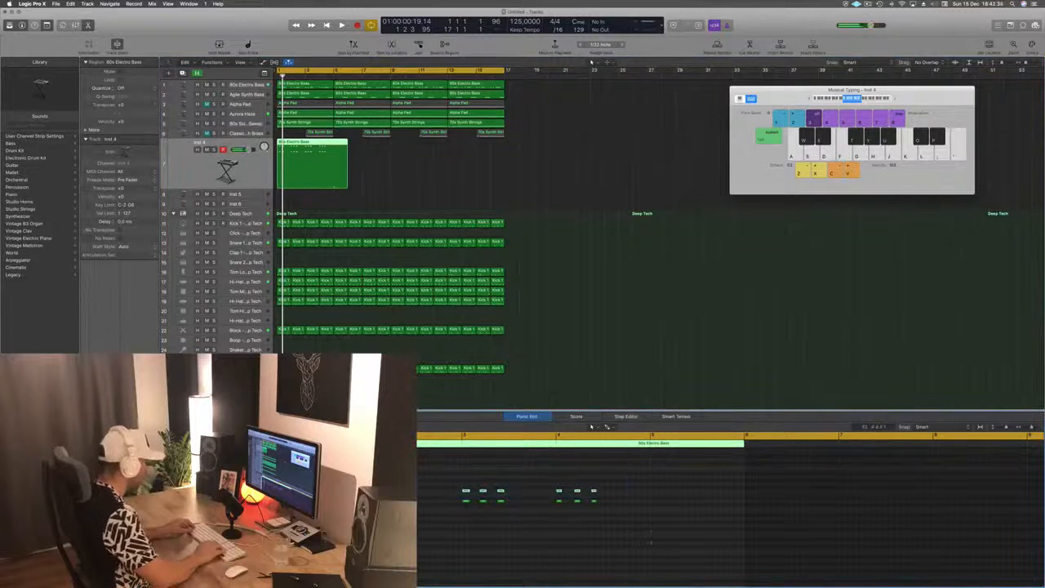
key("space")
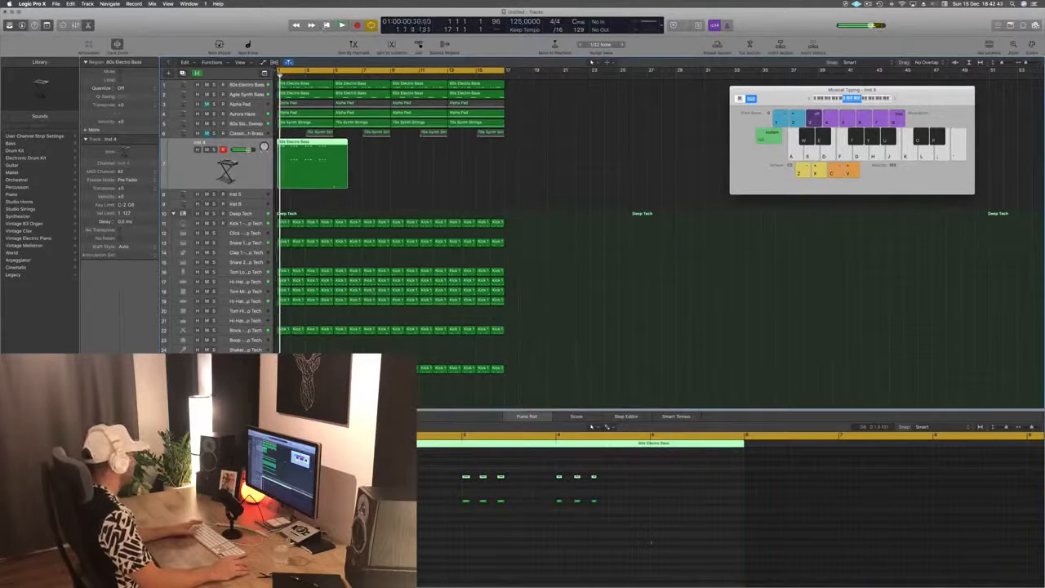
Show the Alchemy instrument of Inst 4 and switch its default sound to the Minimal Arp variation.
key("v")
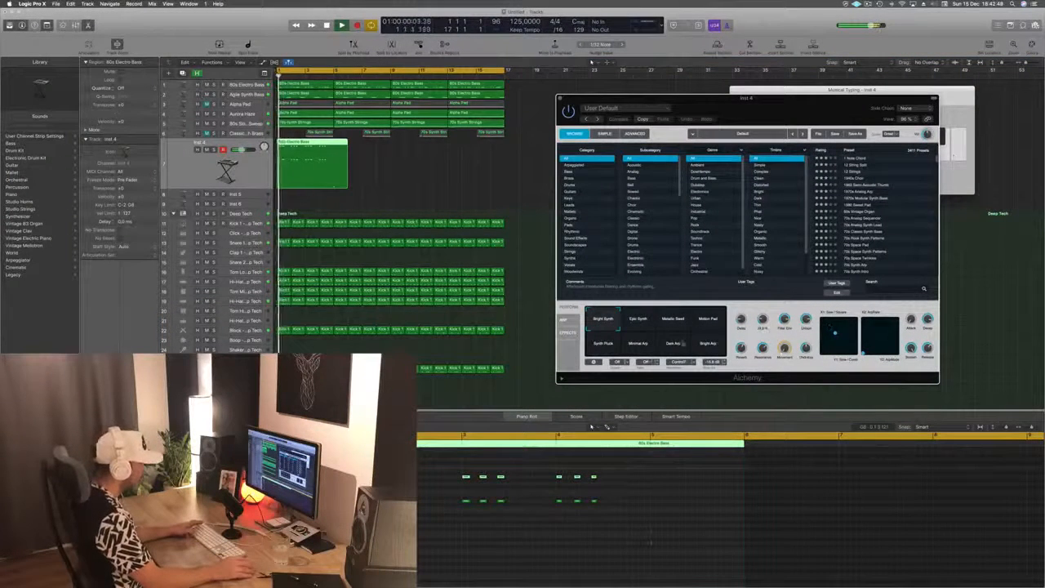
left_click(601, 348)
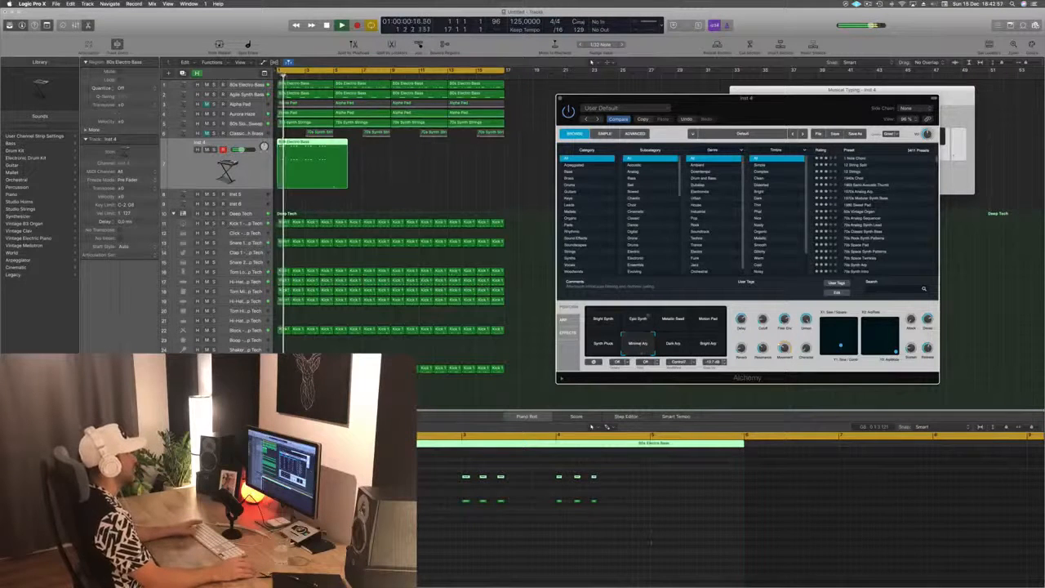
left_click_drag(845, 117, 732, 111)
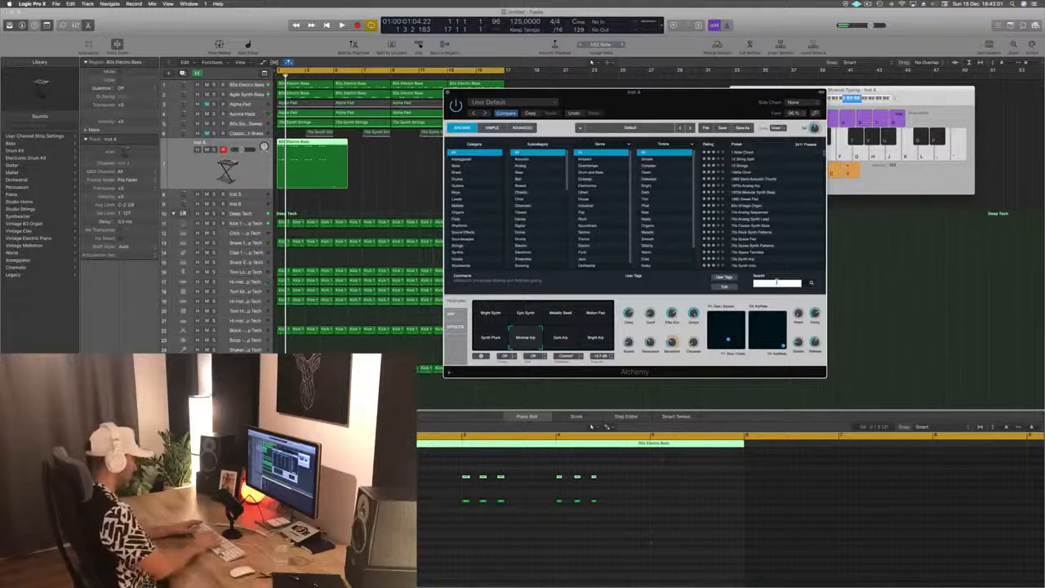
Search the Alchemy presets for plucked sounds and audition Breezy Glass Bells and Breaking Bass on the pattern.
type("plucke")
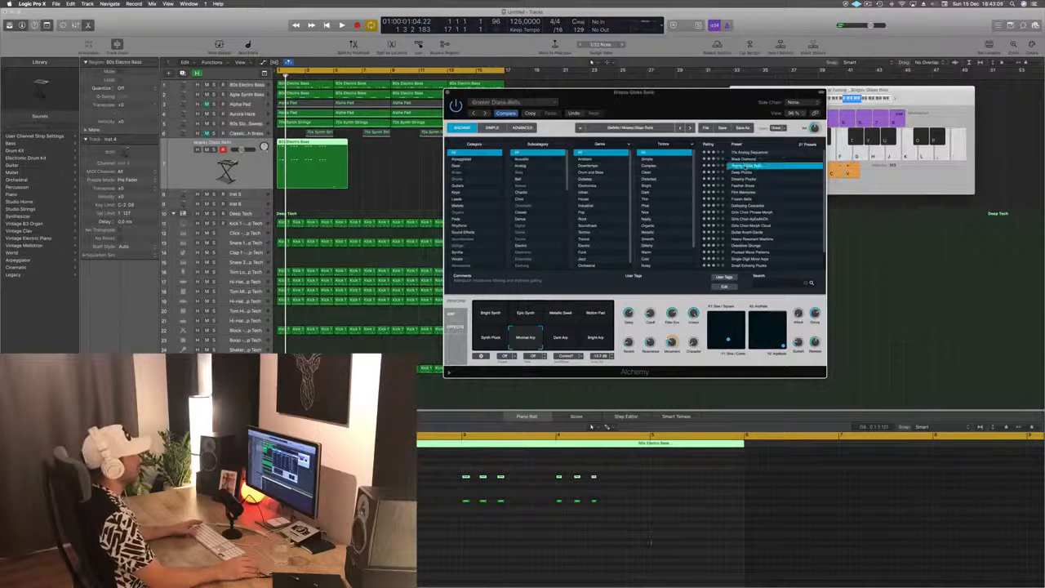
key("space")
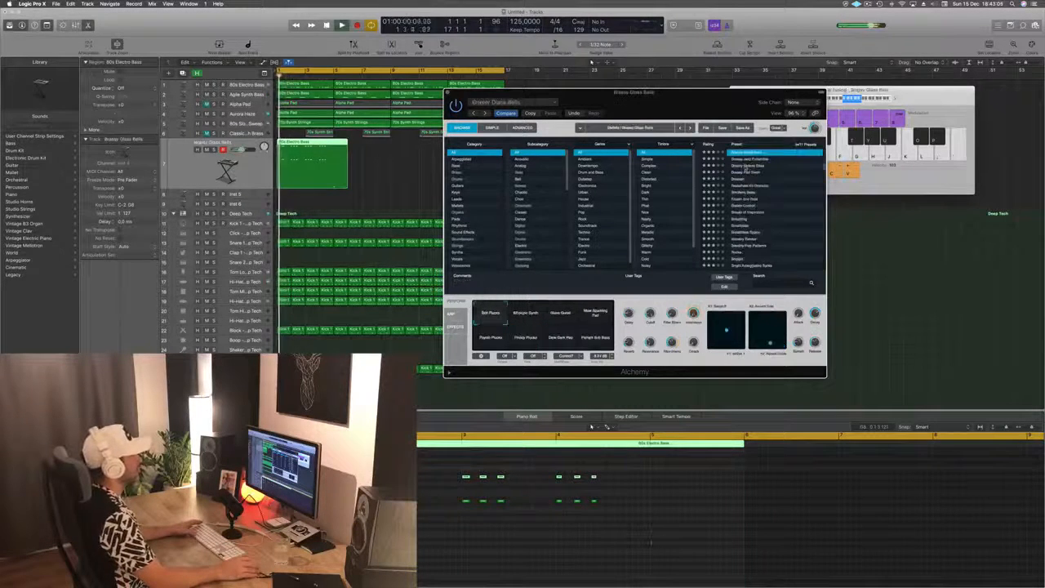
left_click(748, 191)
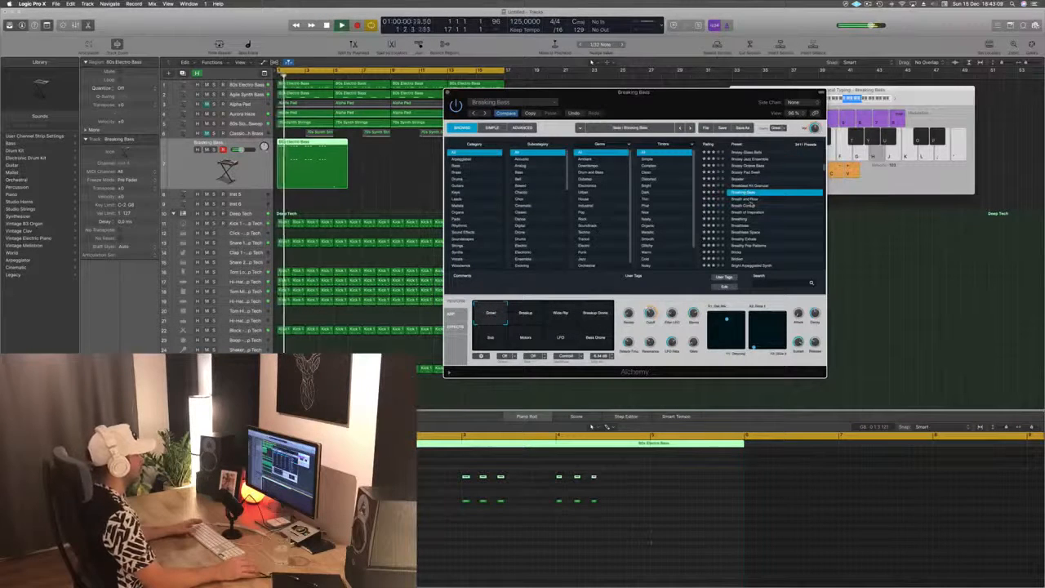
key("space")
key("space")
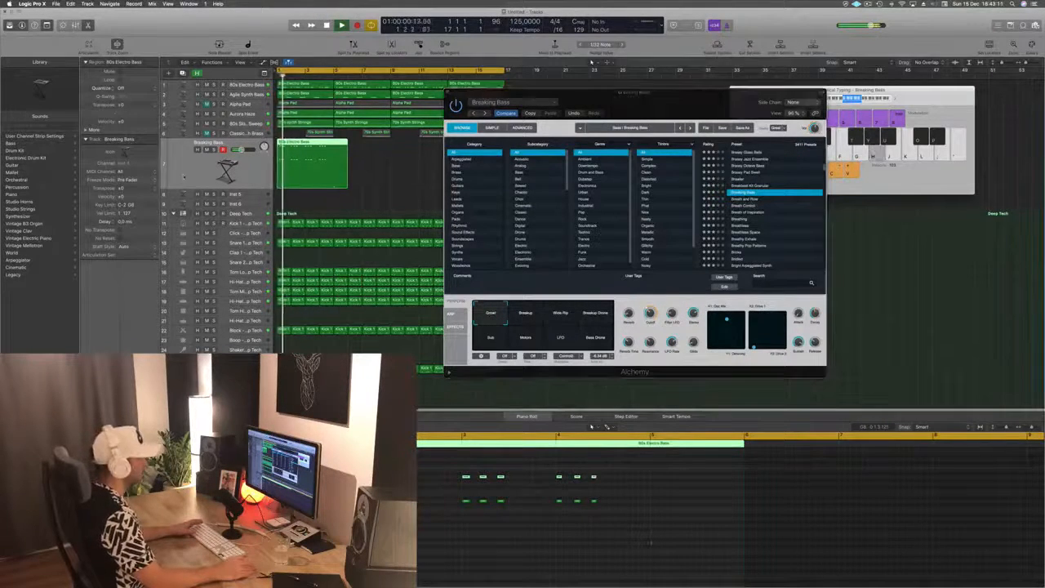
Search the presets for "pluck", load 80s Simple Synth Patterns and play the pattern with it.
left_click(766, 284)
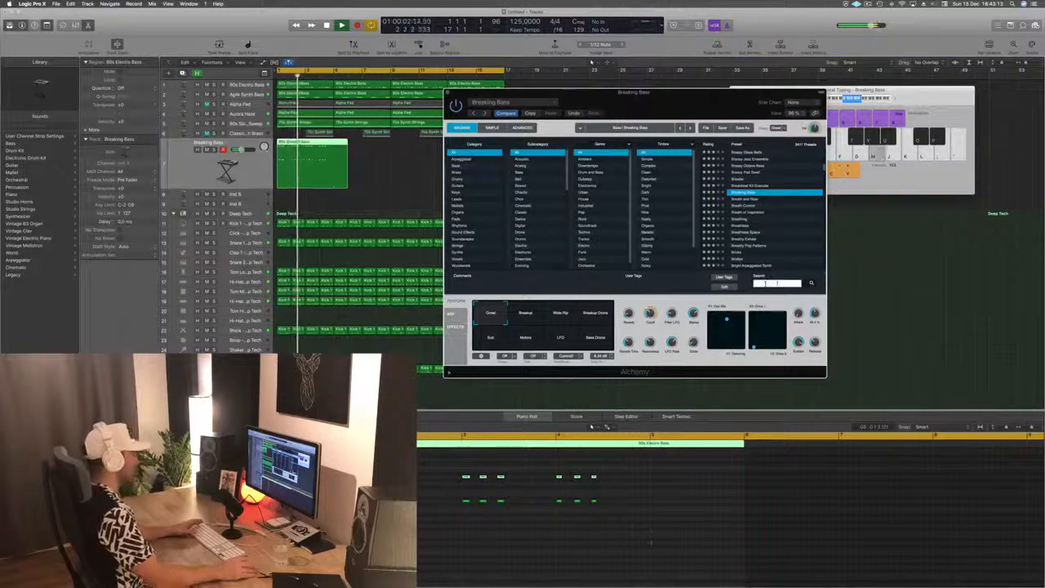
type("plu")
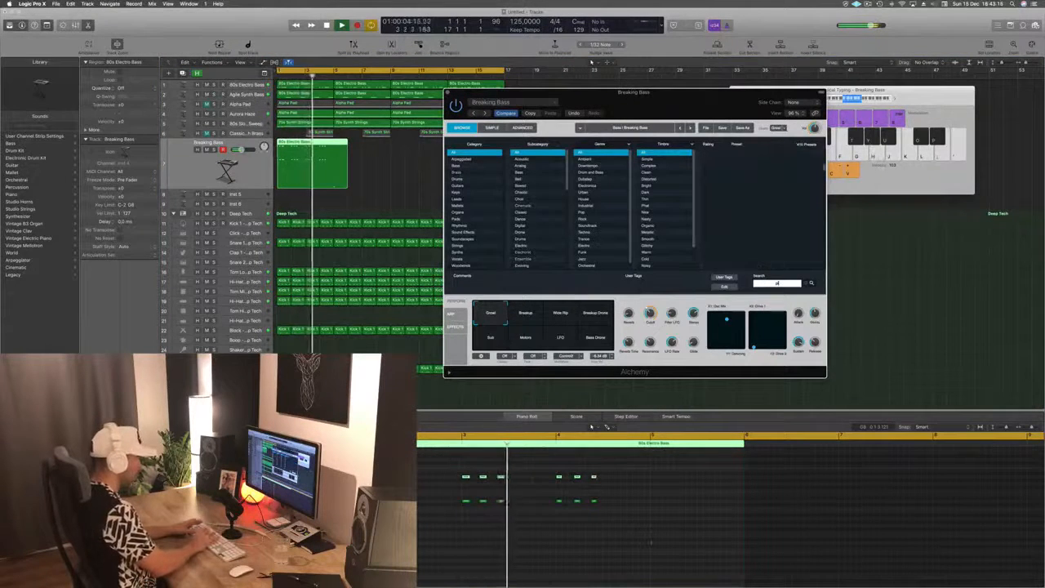
type("ck")
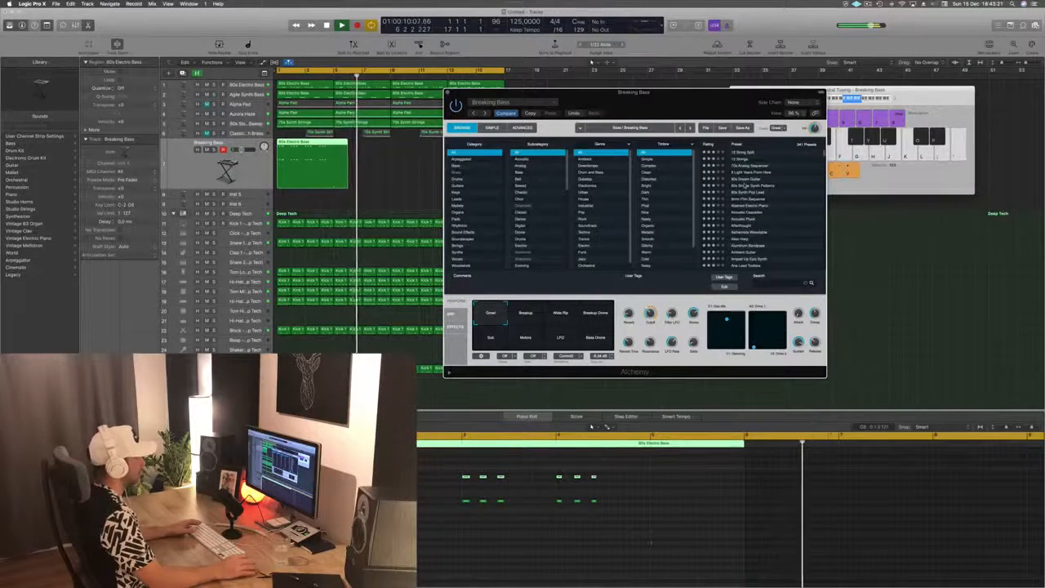
left_click(747, 185)
key("space")
key("space")
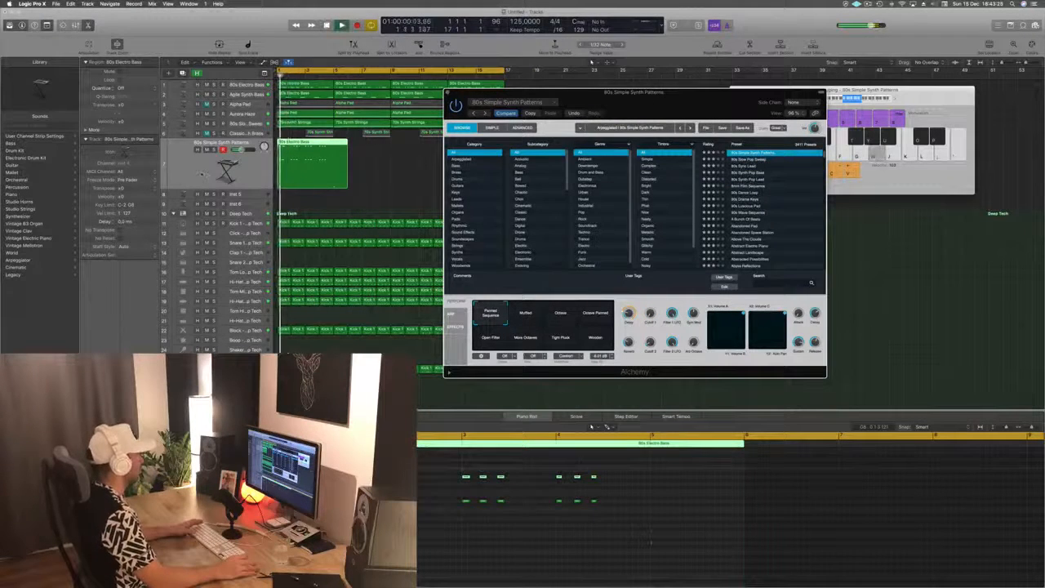
left_click(200, 165)
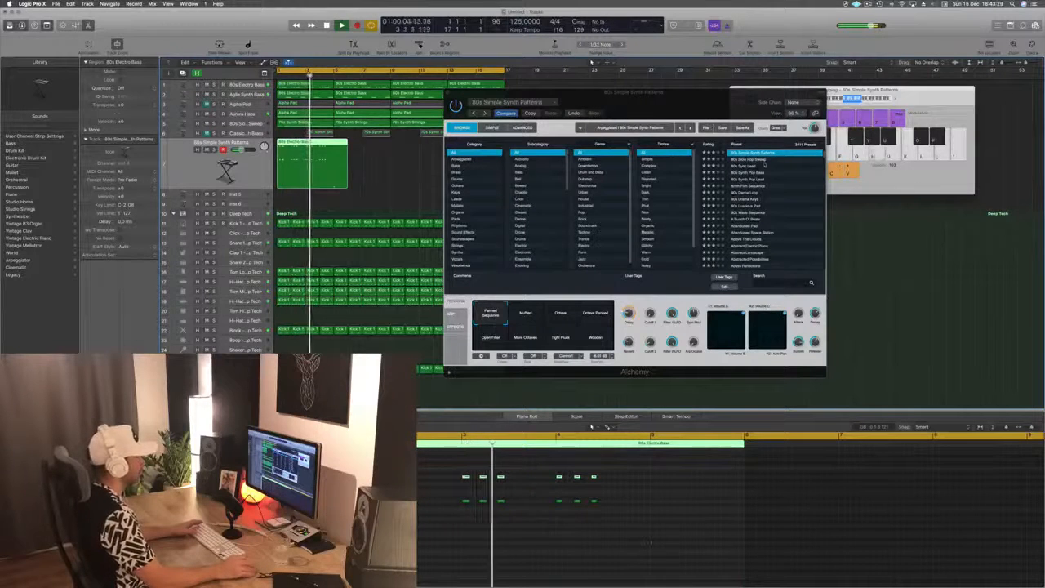
Filter the Alchemy preset list by "pluck" again and clear the search text.
left_click(766, 284)
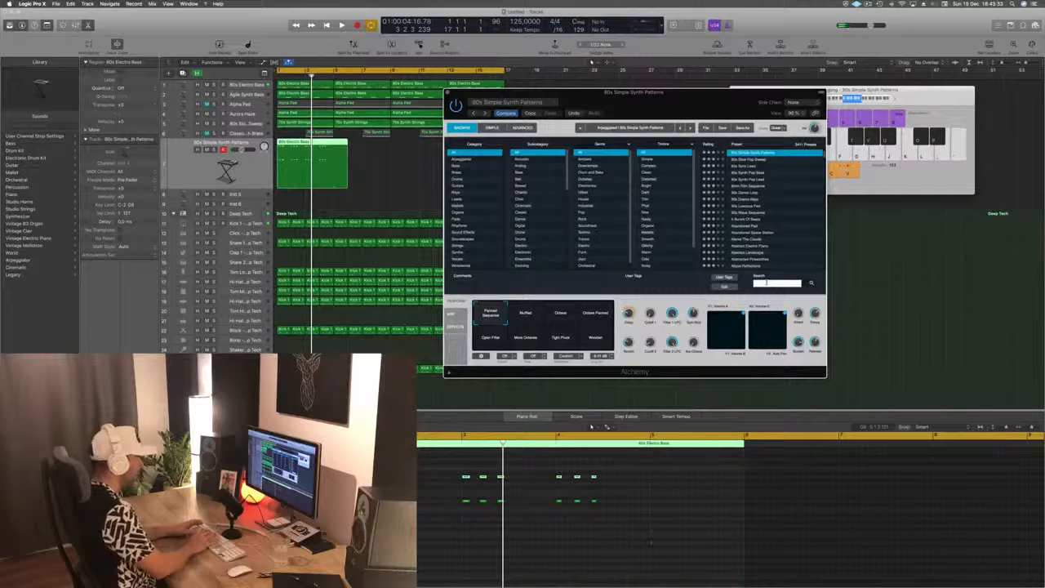
type("plu")
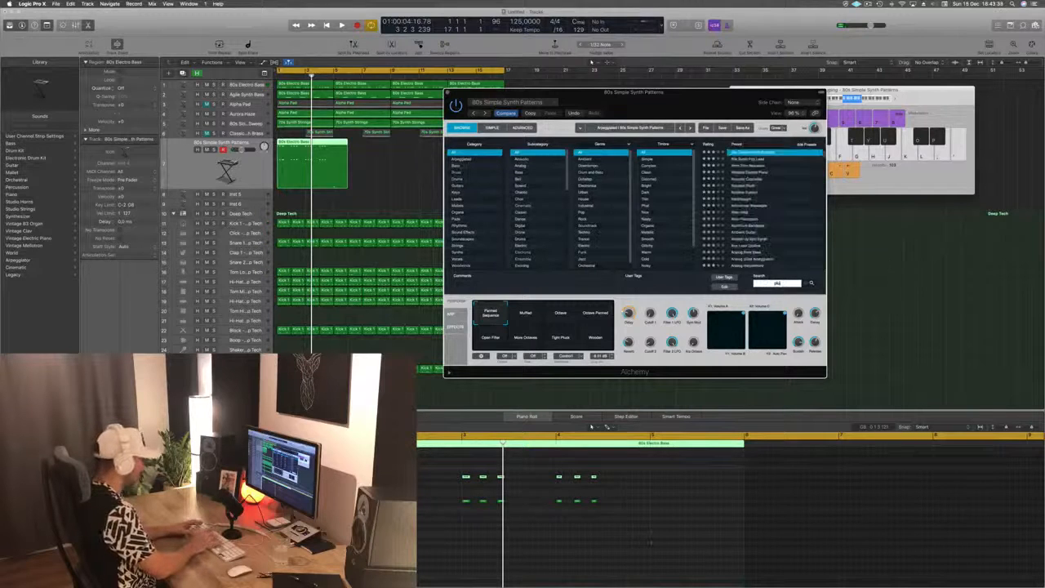
type("ck")
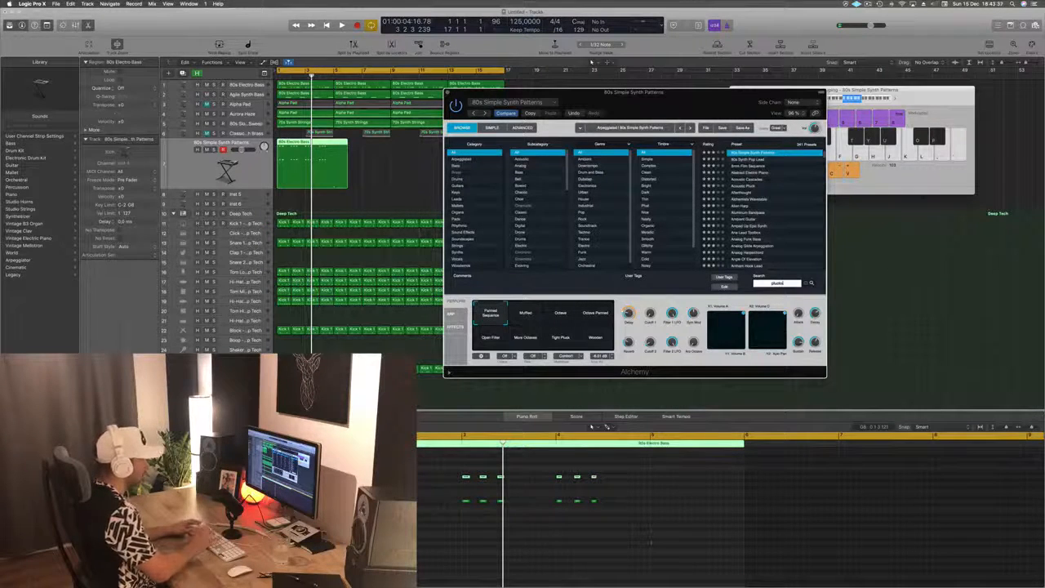
key("Return")
key("BackSpace")
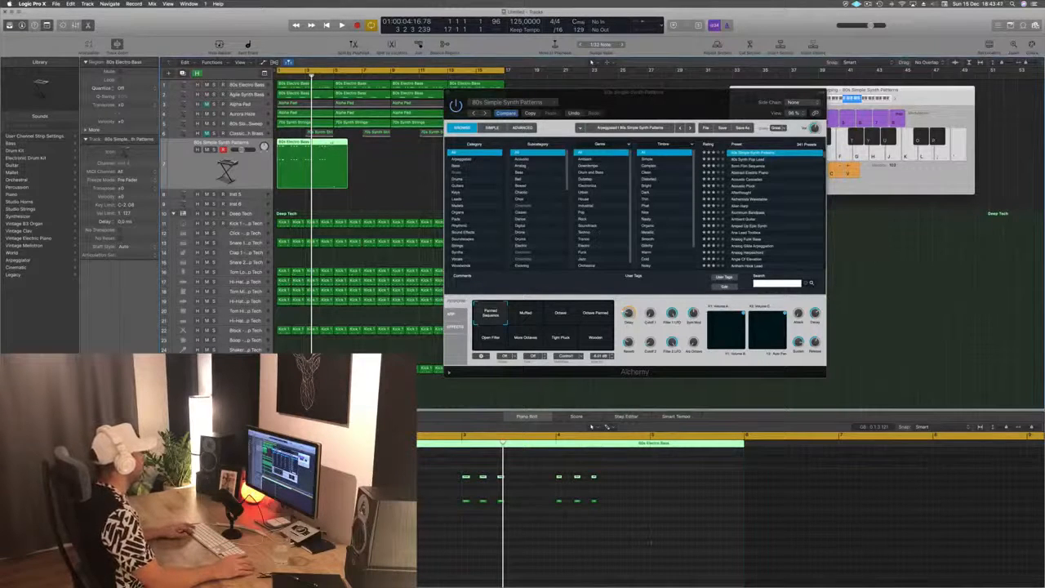
Remove the part of the pluck pattern region beyond bar 5 and copy the four-bar region to fill all 16 bars.
double_click(334, 143, "super")
key("Delete")
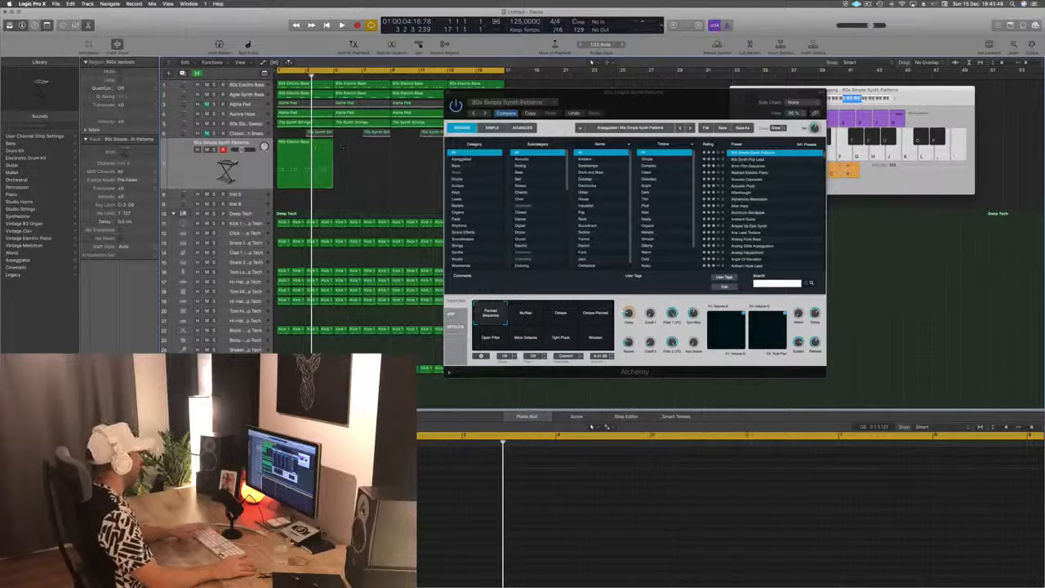
left_click_drag(292, 144, 351, 152)
left_click_drag(533, 92, 795, 118)
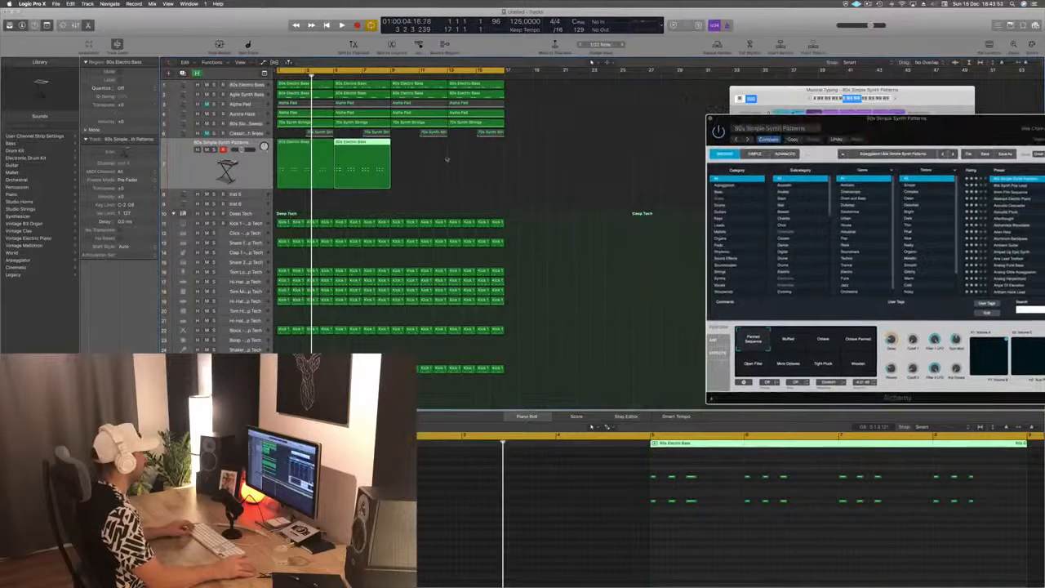
mouse_move(445, 175)
left_mouse_down()
mouse_move(311, 158)
mouse_move(428, 163)
left_mouse_up()
Start playback, search the Alchemy presets for "pluck" and load Acoustic Cascades on the pattern.
left_click_drag(883, 125, 407, 82)
key("space")
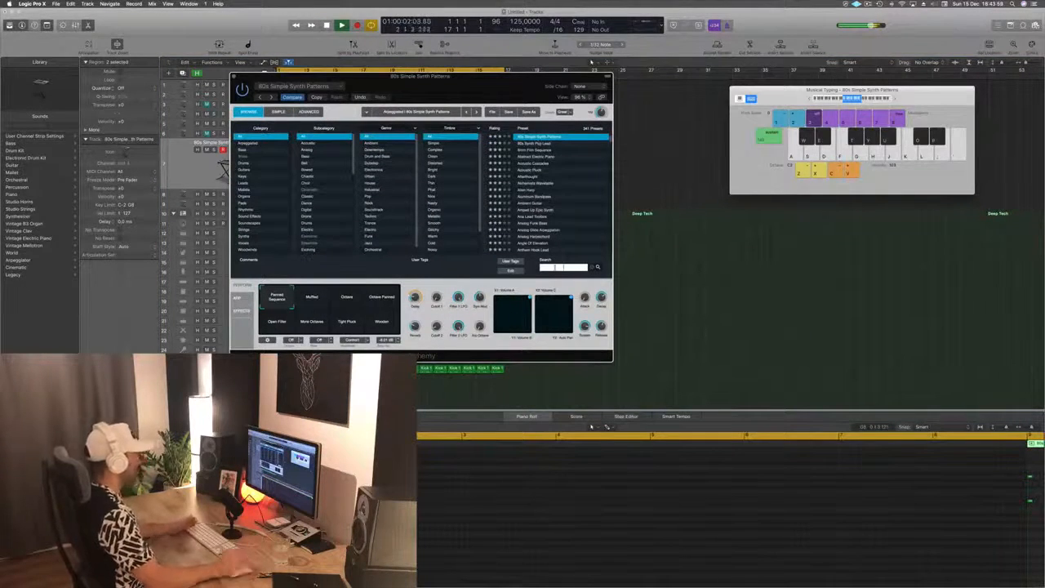
type("pluck")
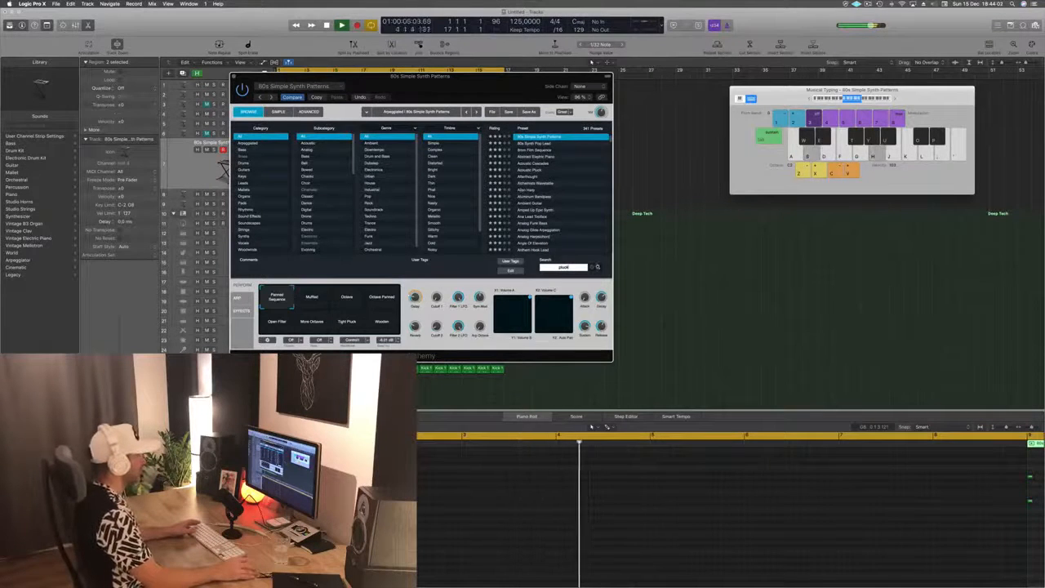
left_click(597, 267)
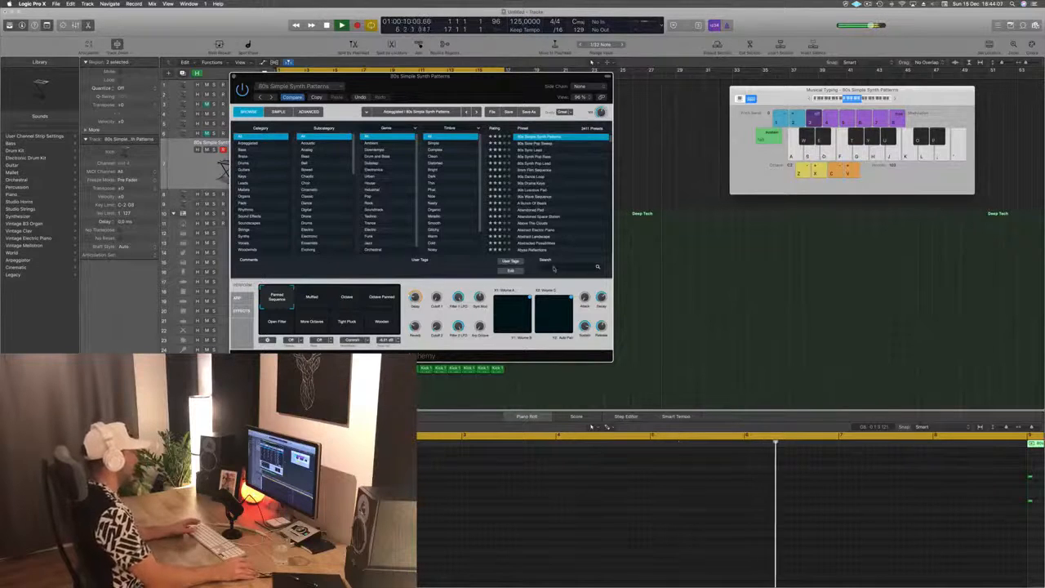
left_click(555, 268)
type("pulse")
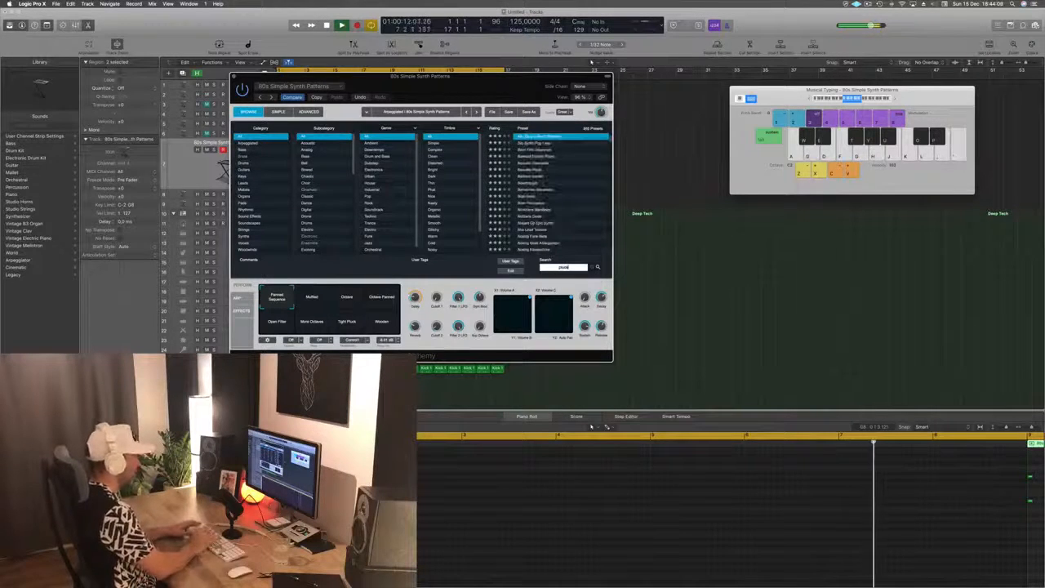
left_click(531, 169)
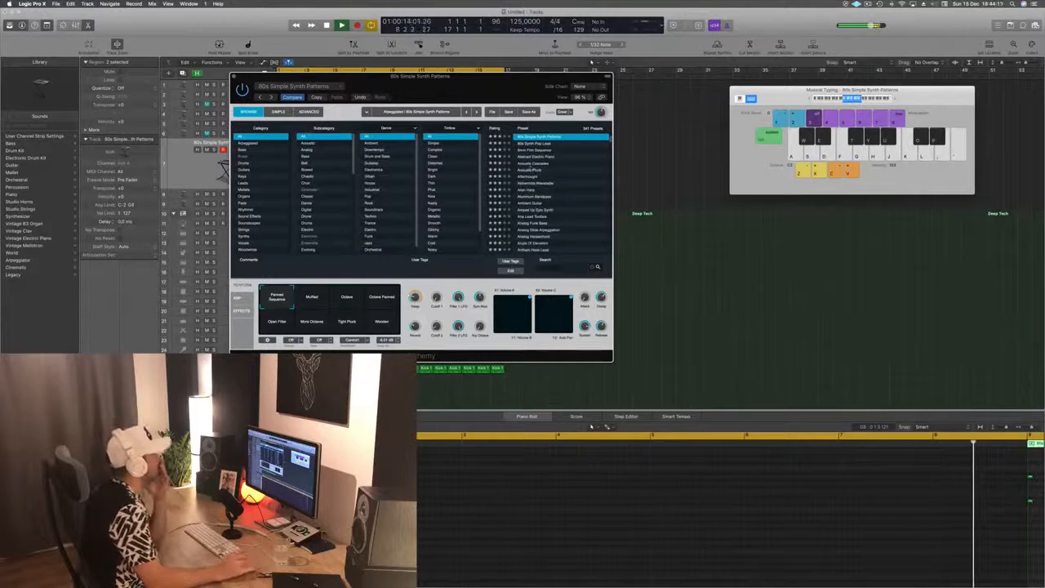
left_click(532, 167)
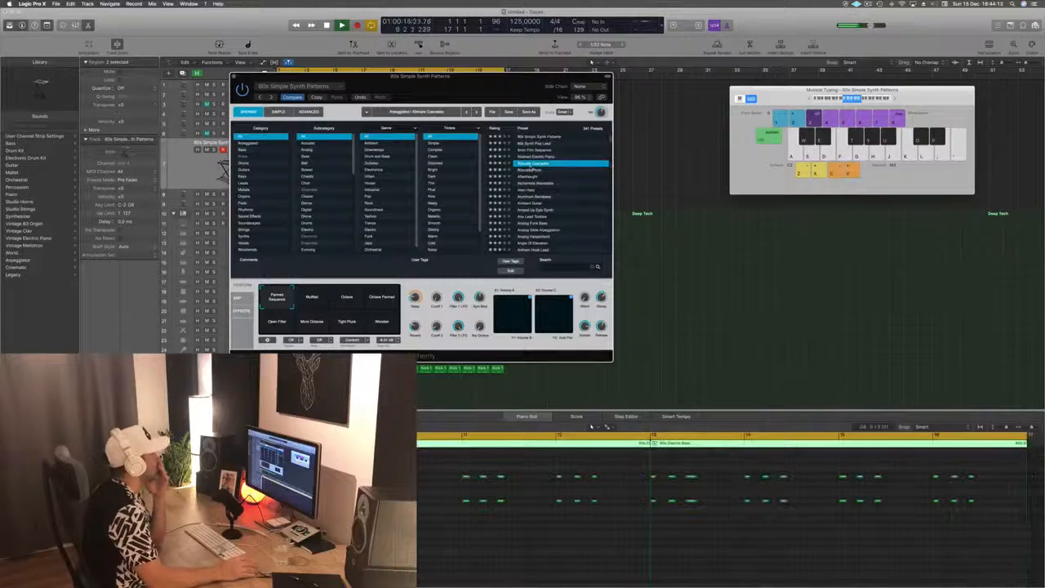
Examine the tags assigned to the Acoustic Cascades preset and return to the preset list.
left_click_drag(421, 76, 665, 105)
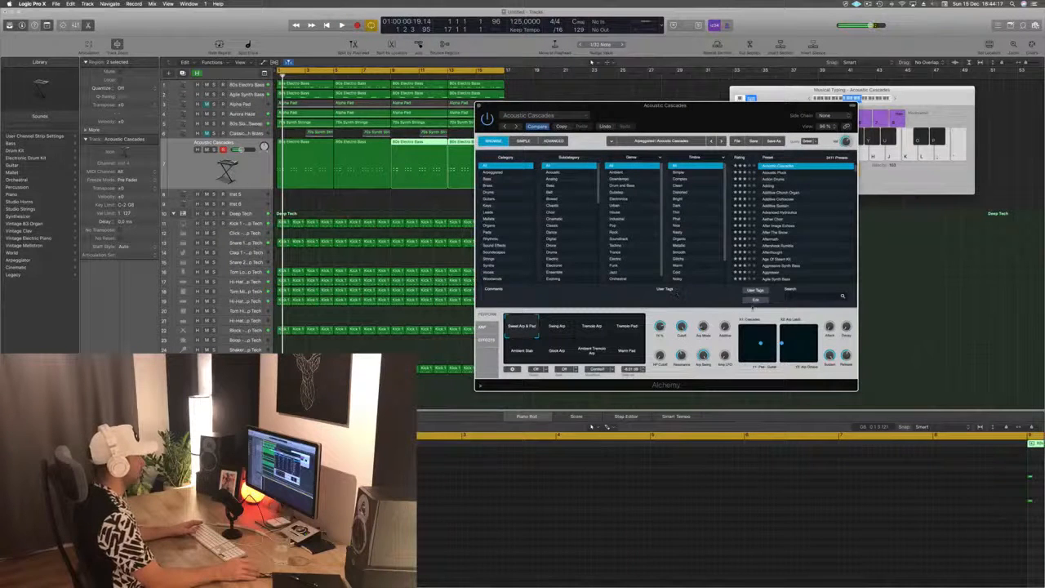
left_click(756, 299)
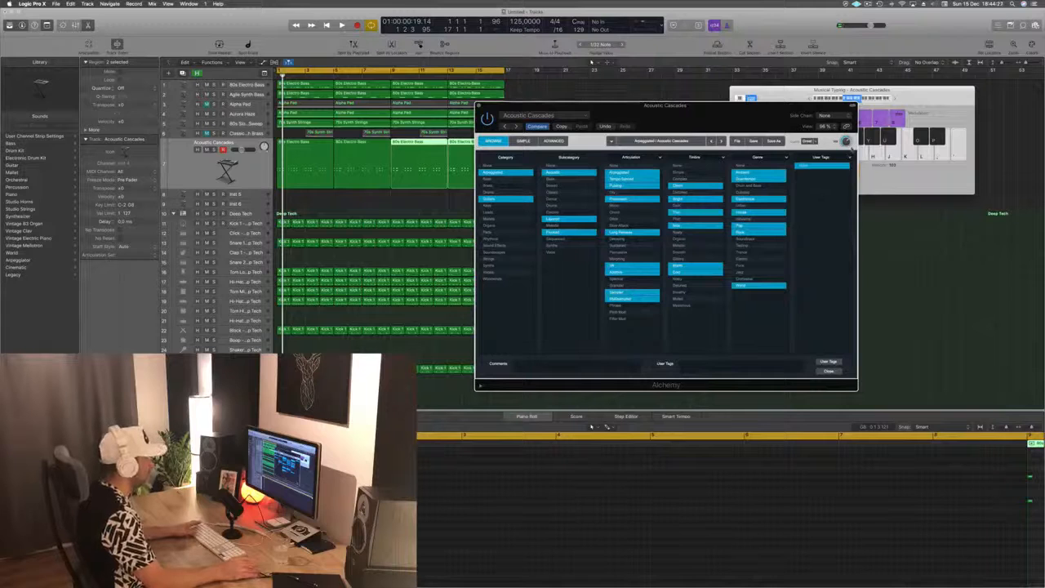
left_click(829, 371)
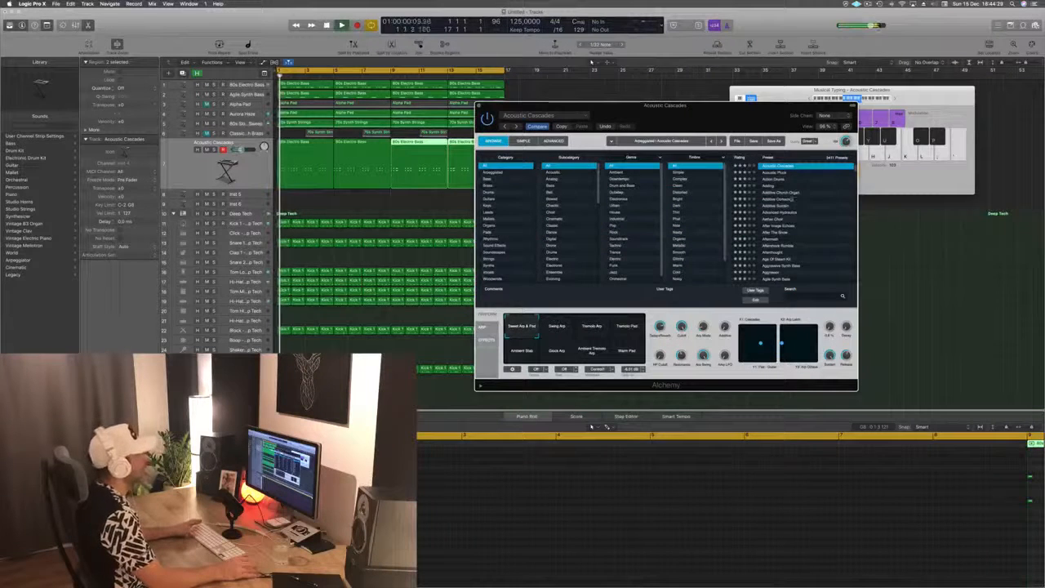
Audition the Alchemy presets from Adding through After Image Echoes on the pattern.
left_click(776, 187)
key("space")
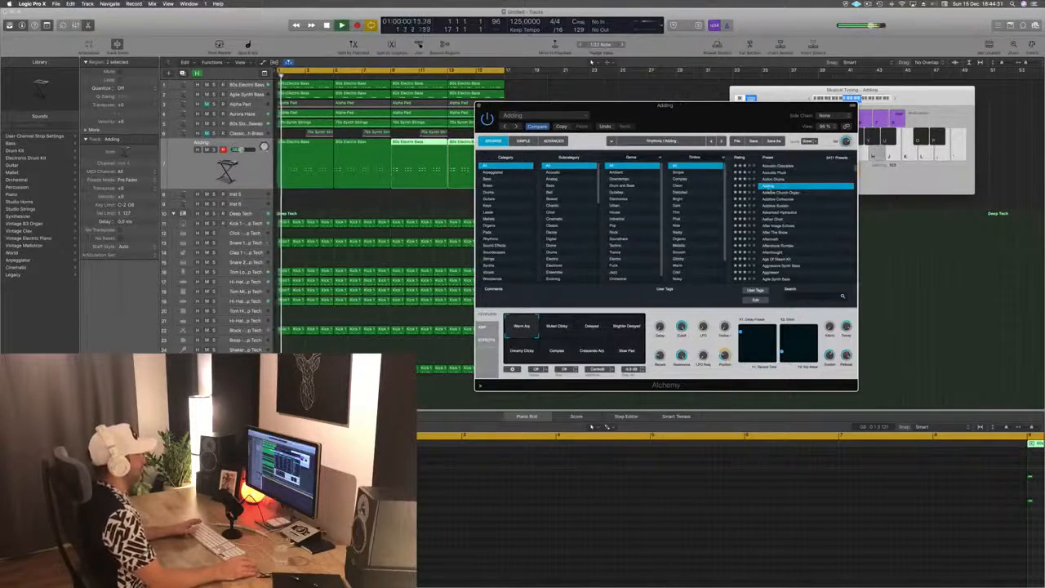
left_click_drag(731, 117, 665, 91)
left_click(723, 173)
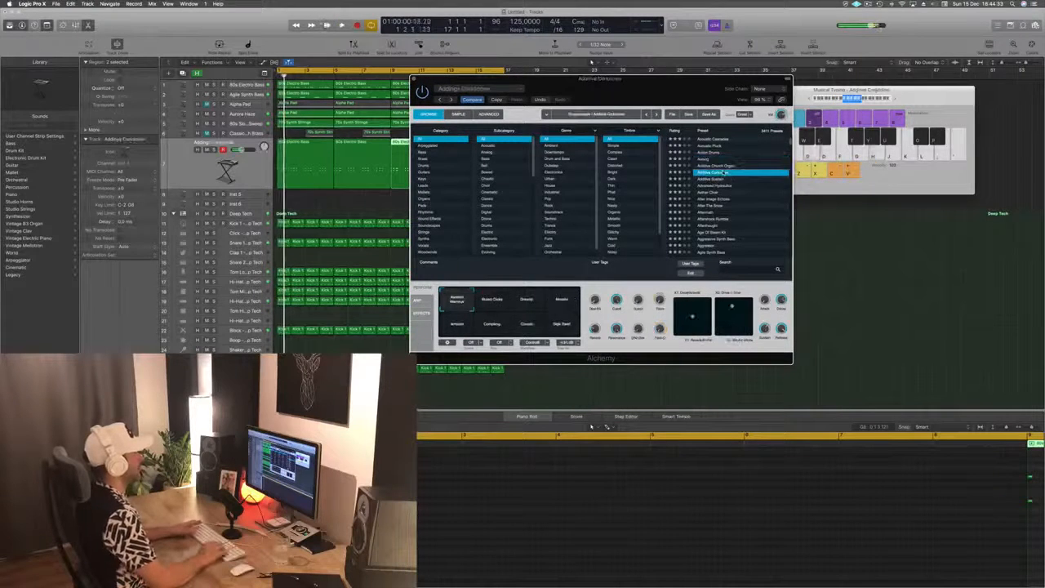
key("Down")
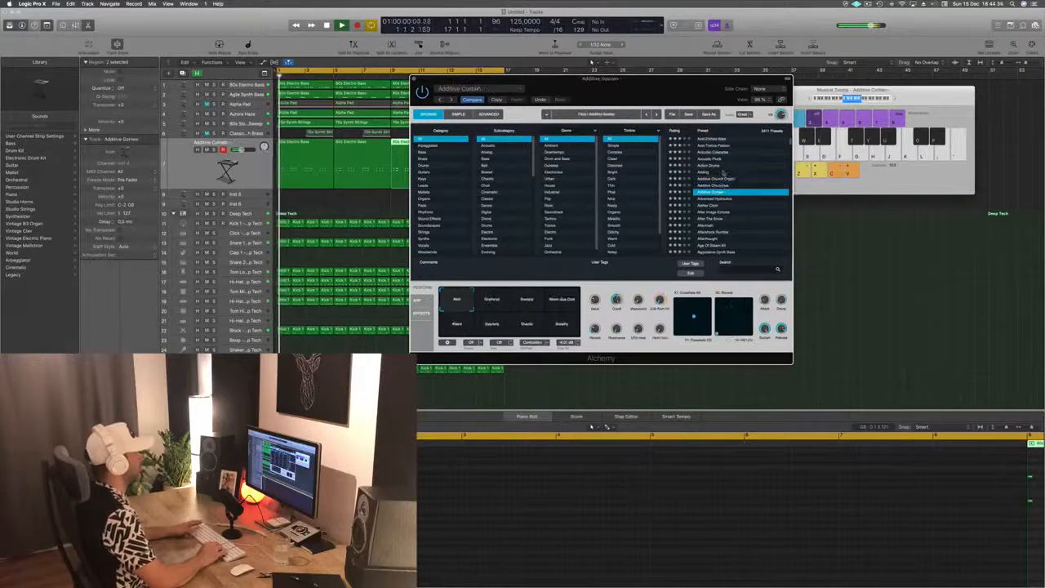
key("Down")
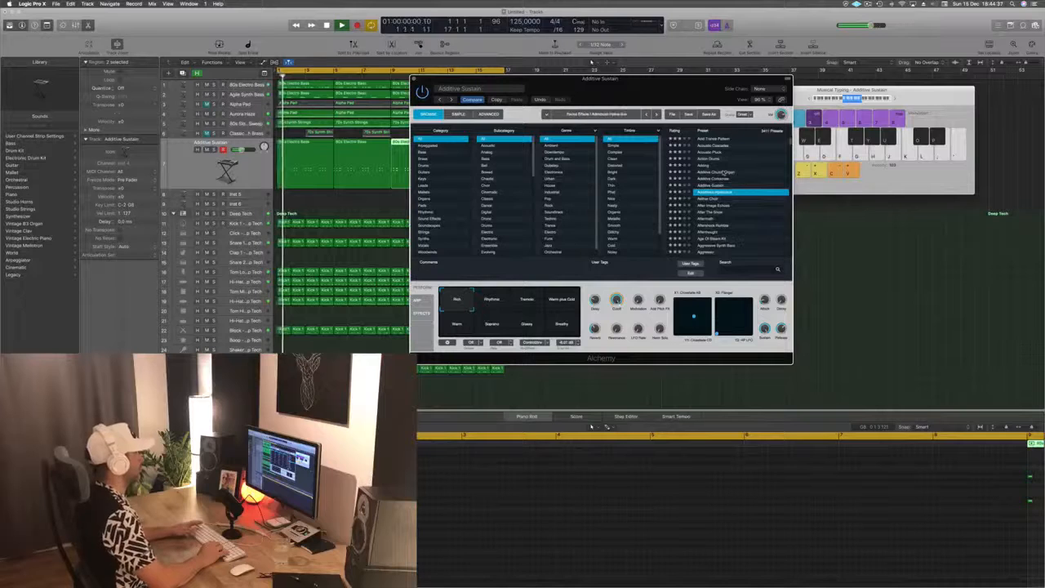
key("Down")
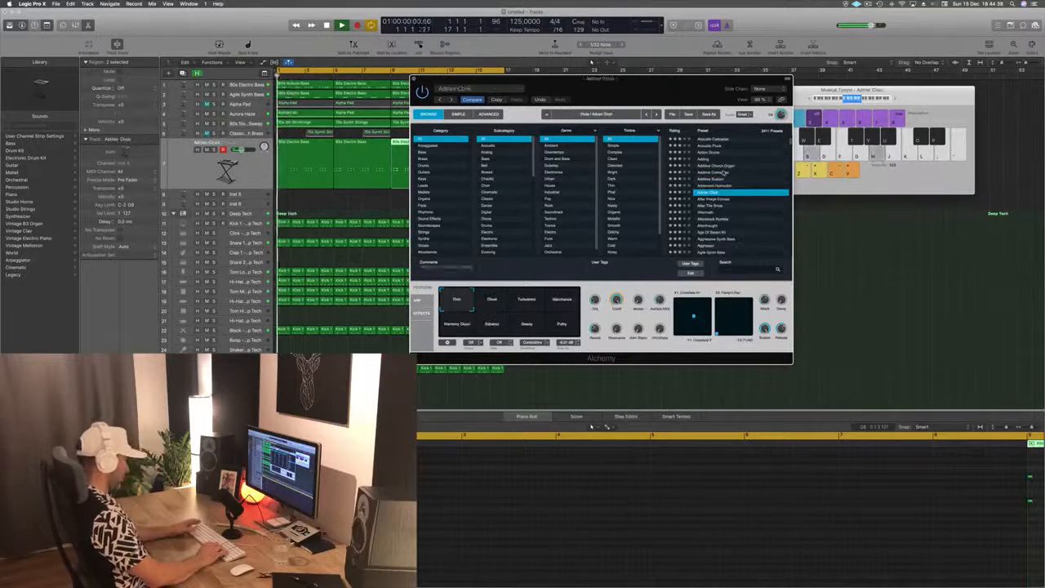
key("Down")
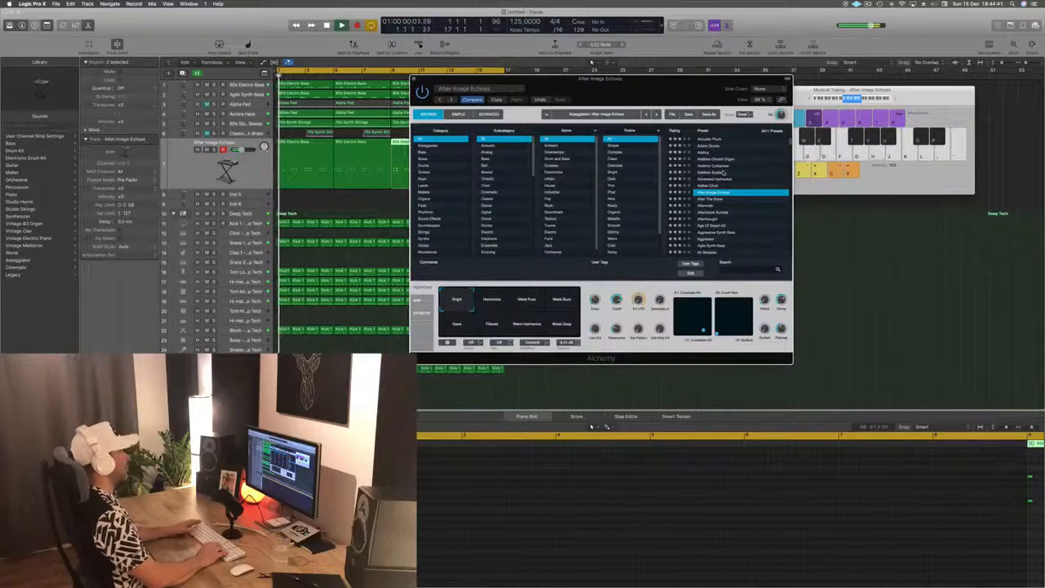
key("space")
Replace Alchemy with Sculpture on the pattern track and step through its presets during playback to Lean on.
left_click(181, 168)
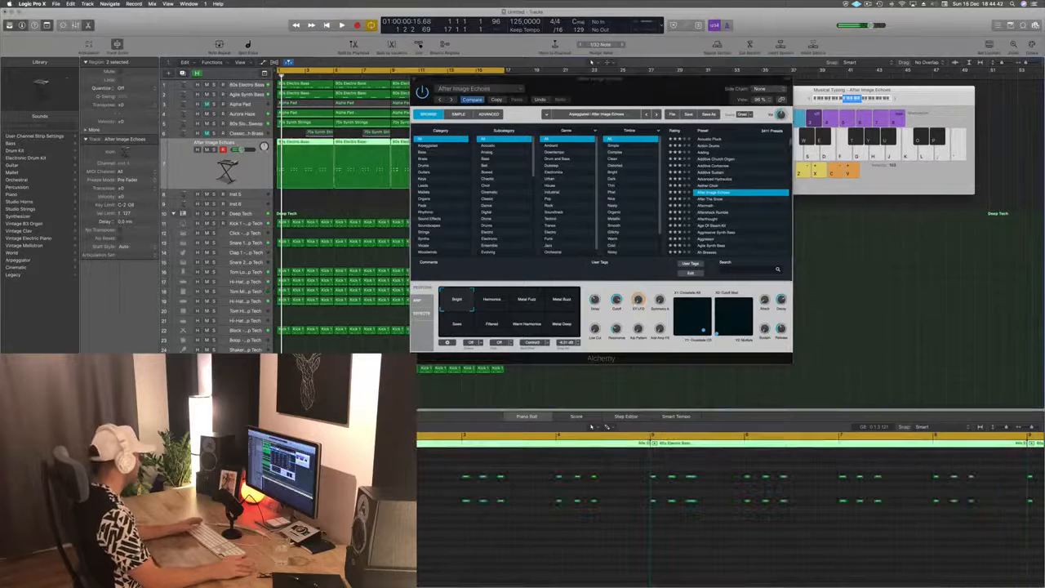
key("v")
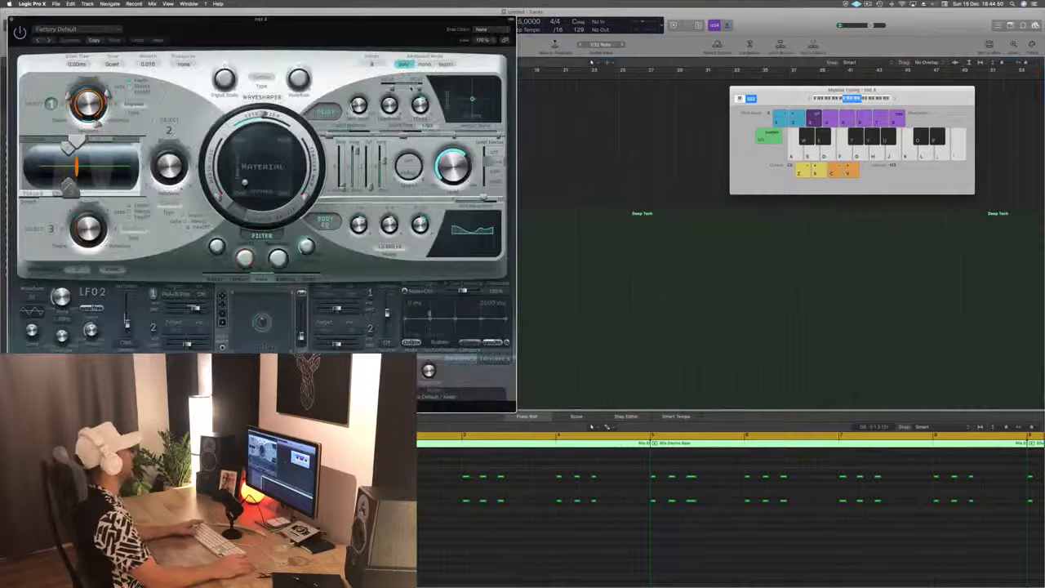
key("space")
left_click_drag(307, 28, 796, 69)
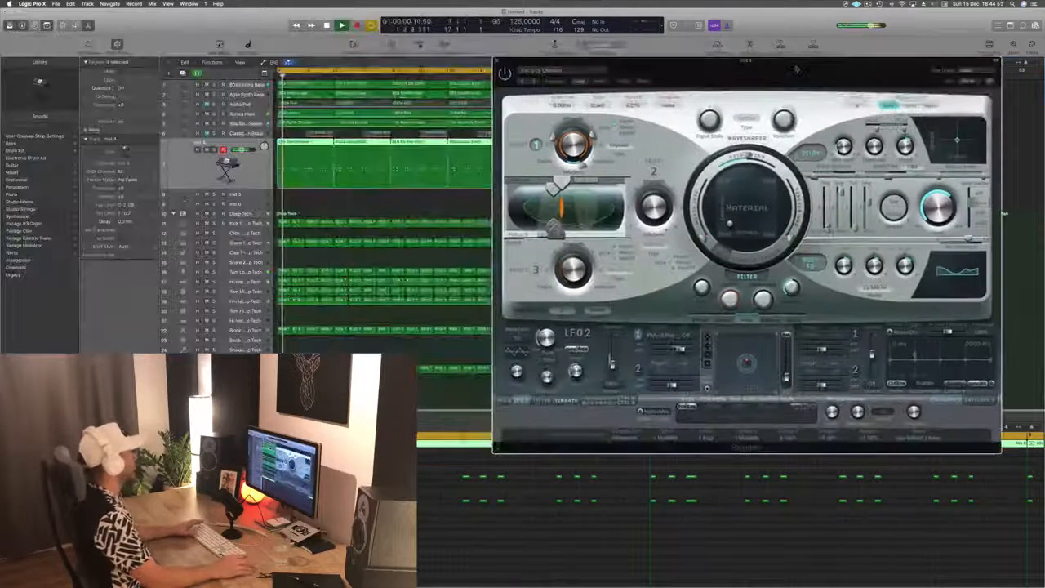
key("space")
left_click(534, 82)
key("space")
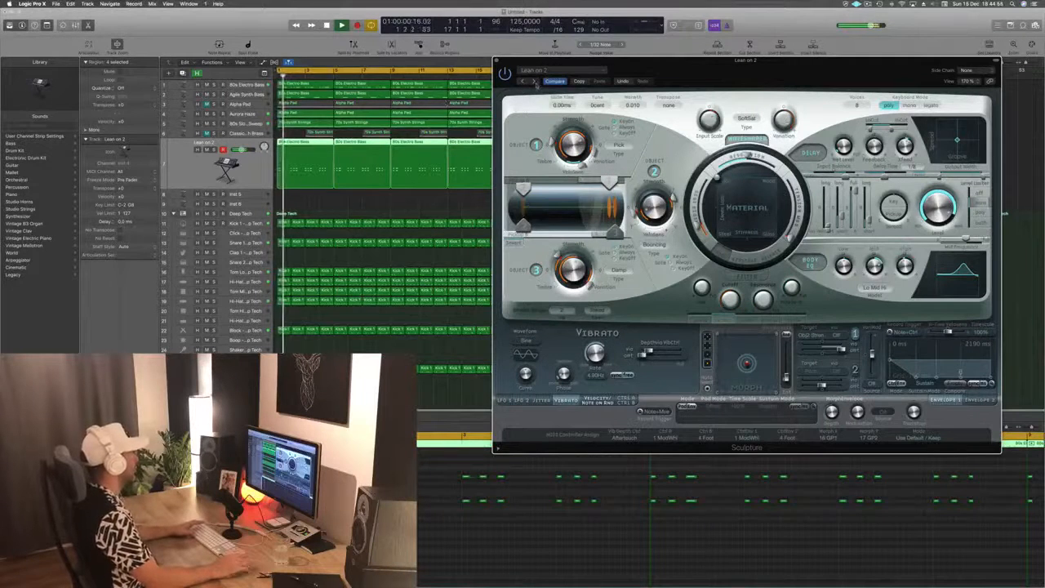
left_click(535, 82)
key("space")
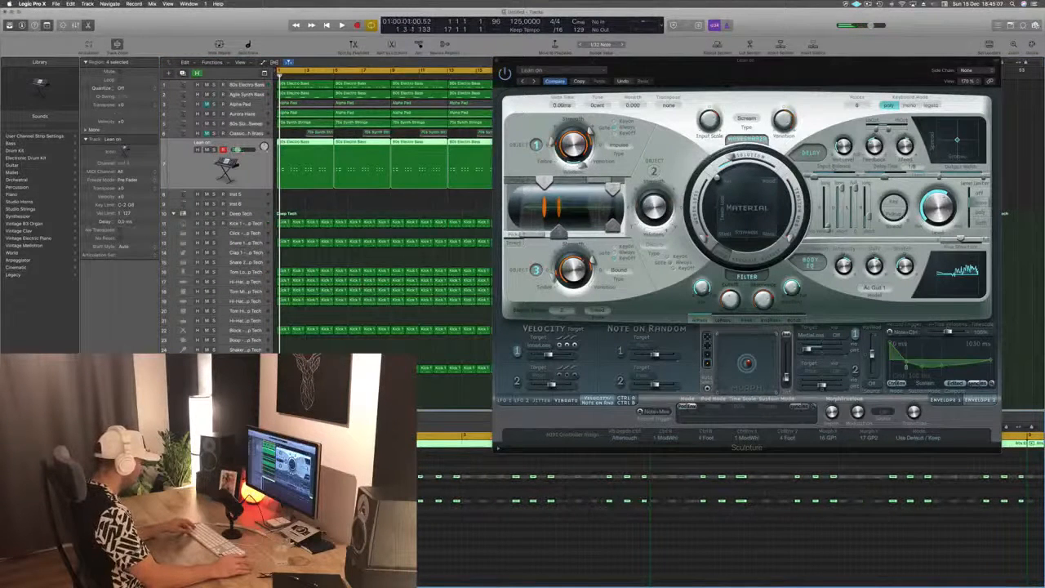
Close the Sculpture window and play the arrangement from the start with all 16 bars and the tracks in view.
key("space")
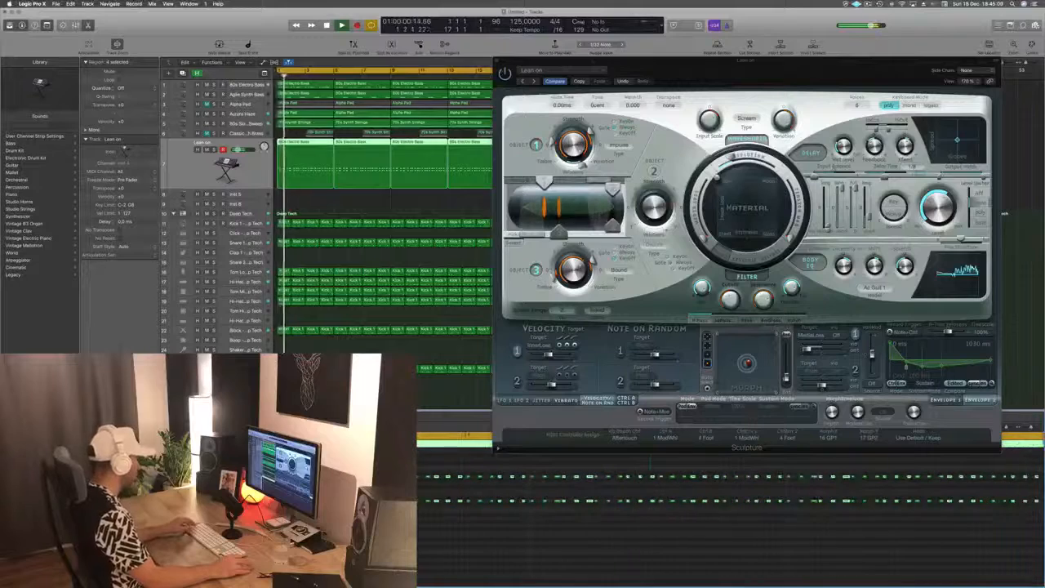
key("super+Left")
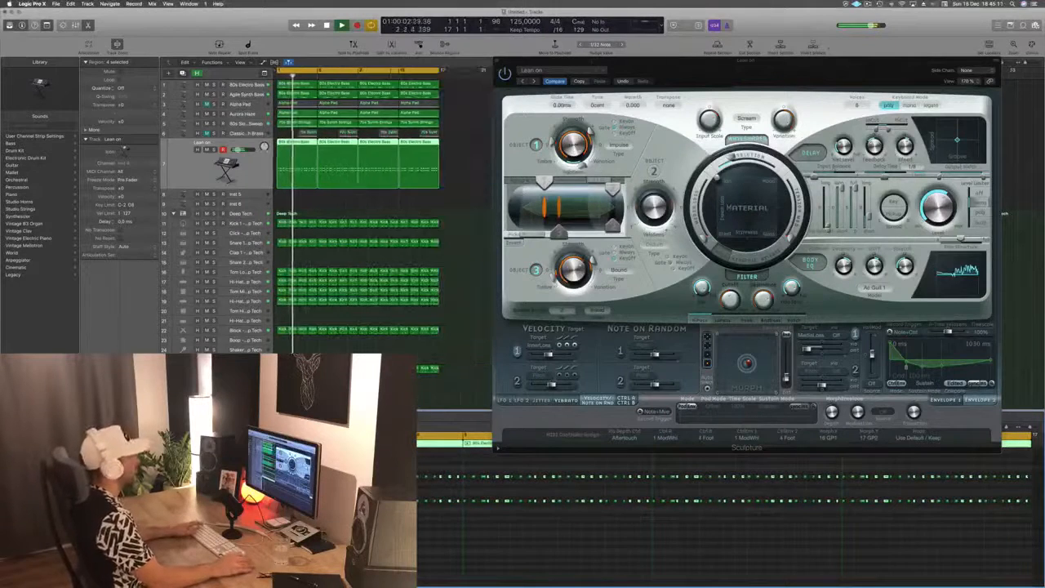
left_click_drag(564, 62, 467, 77)
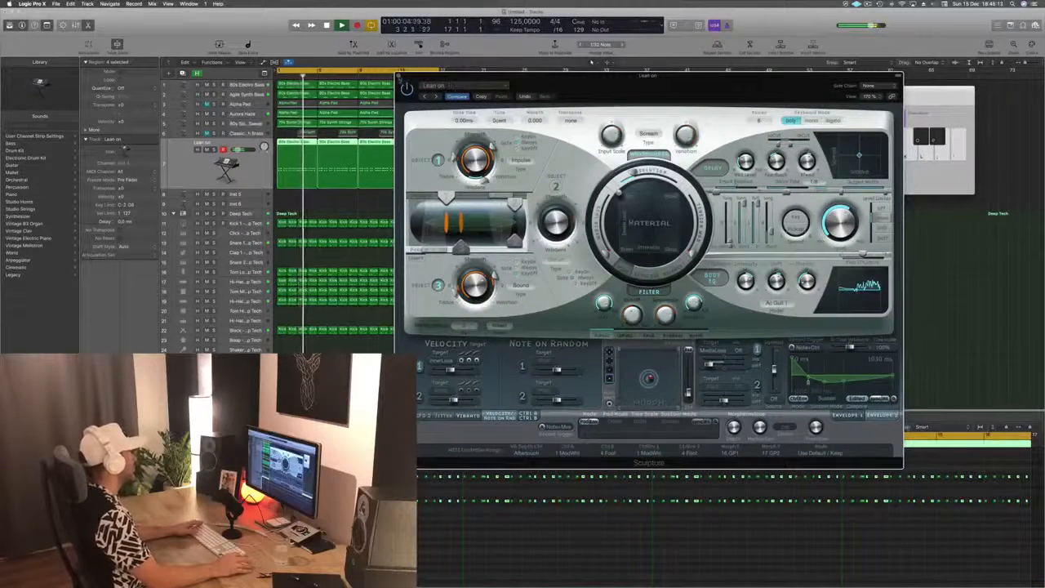
key("super+w")
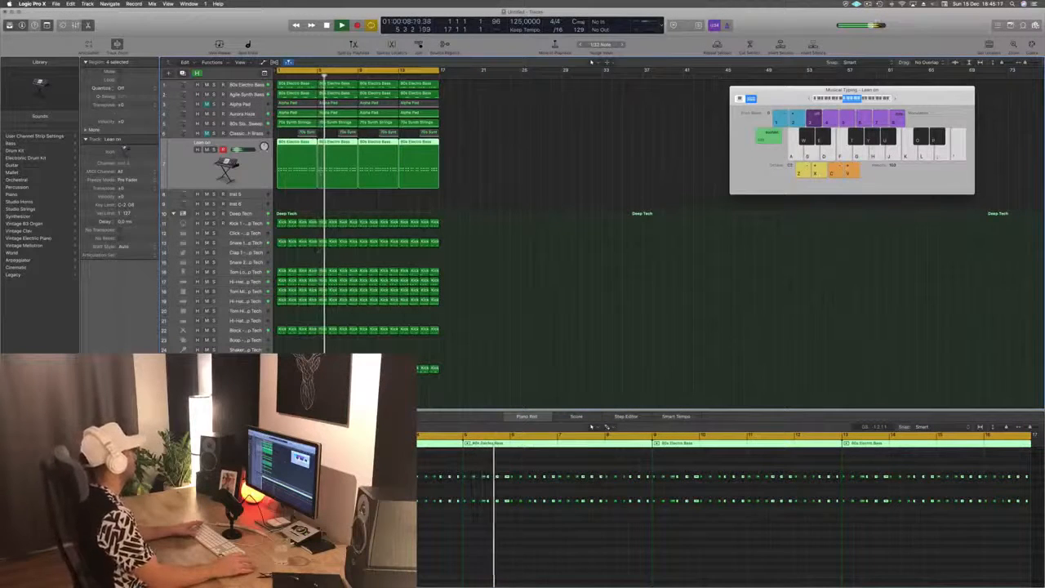
key("Return")
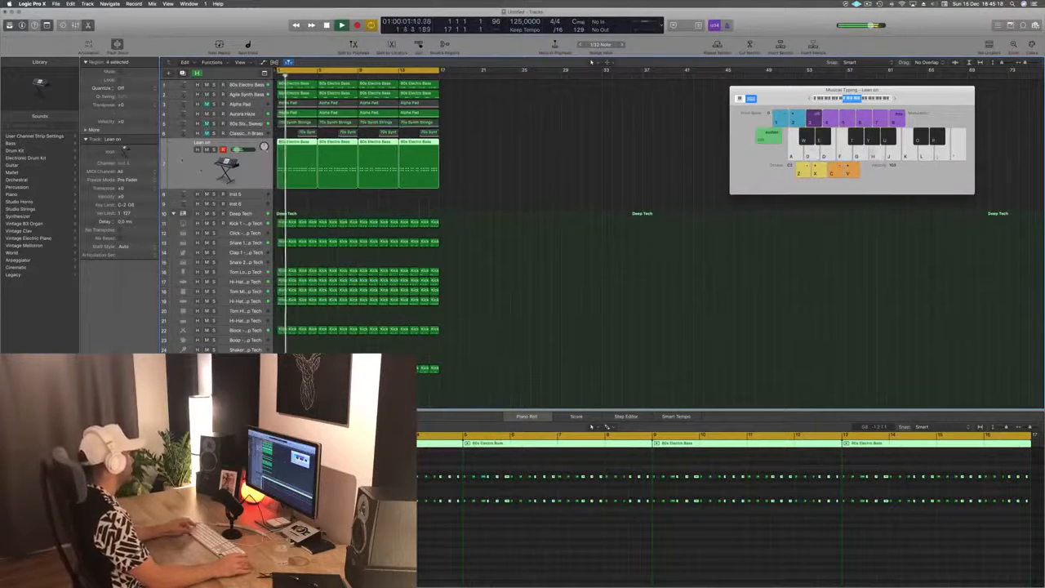
key("super+Right")
key("super+Up")
key("super+Up")
key("super+Up")
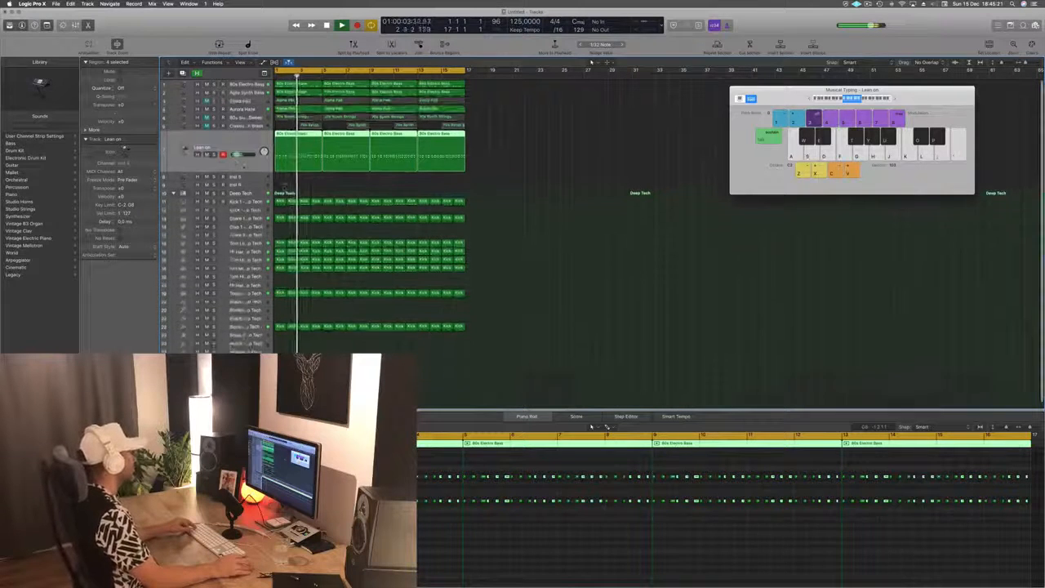
key("super+Right")
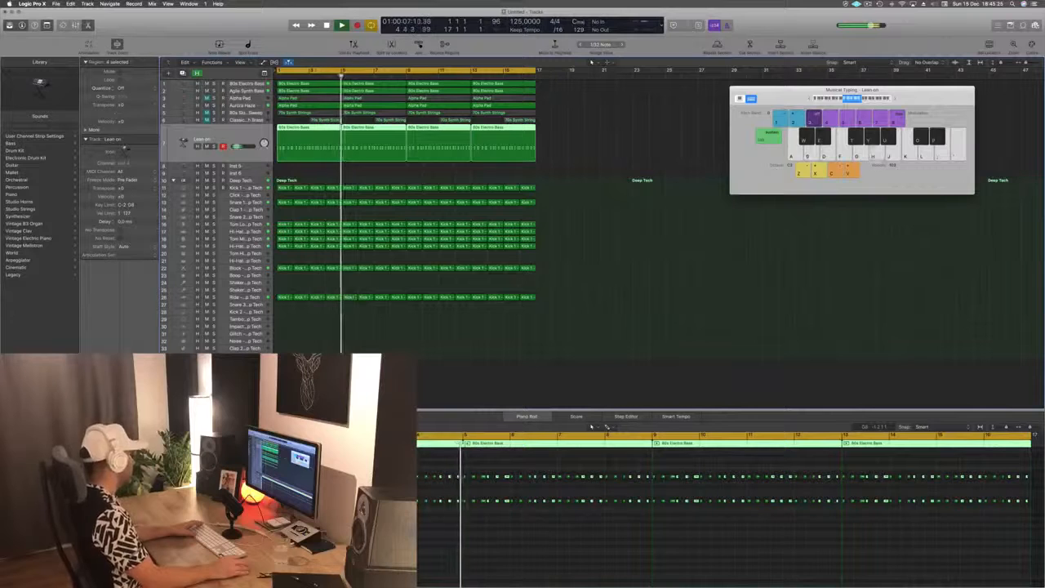
left_click(665, 159)
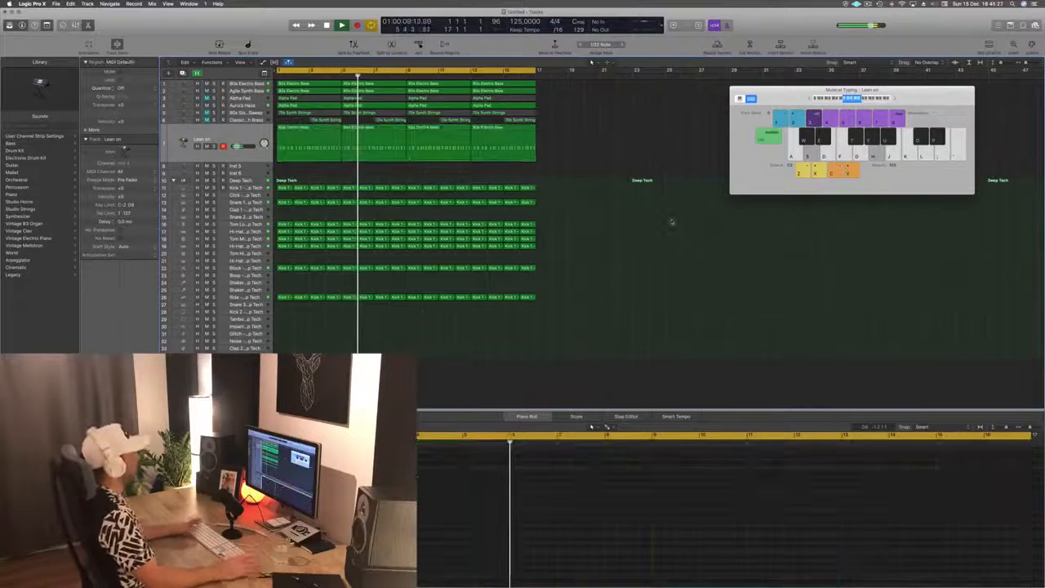
scroll(576, 245, "up", 1)
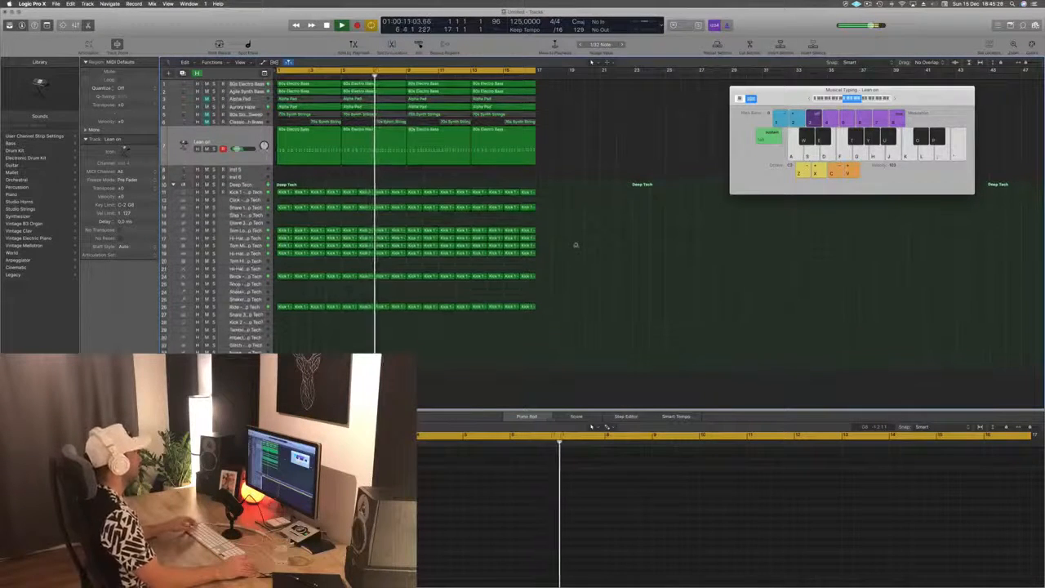
key("Return")
Unmute the 80s Slow Pop Sweep track, transpose all its notes down an octave and play from the start.
left_click(234, 114)
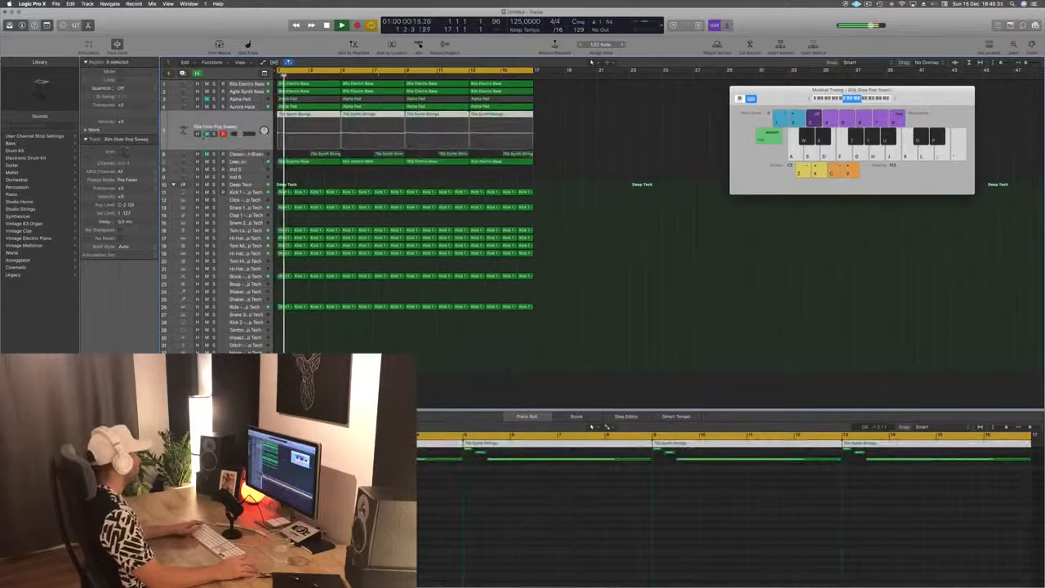
left_click(208, 134)
left_click(307, 506)
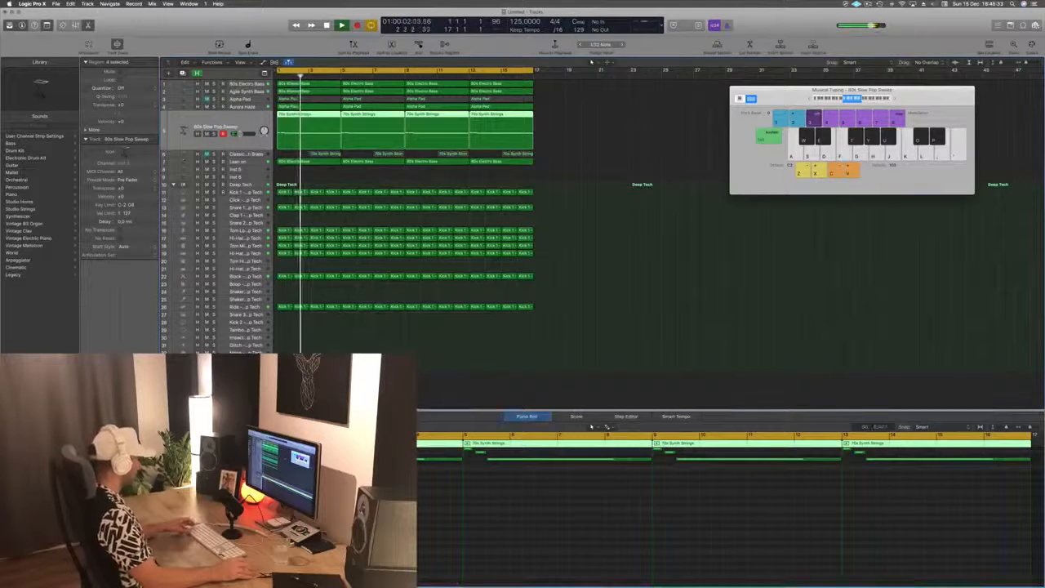
key("super+a")
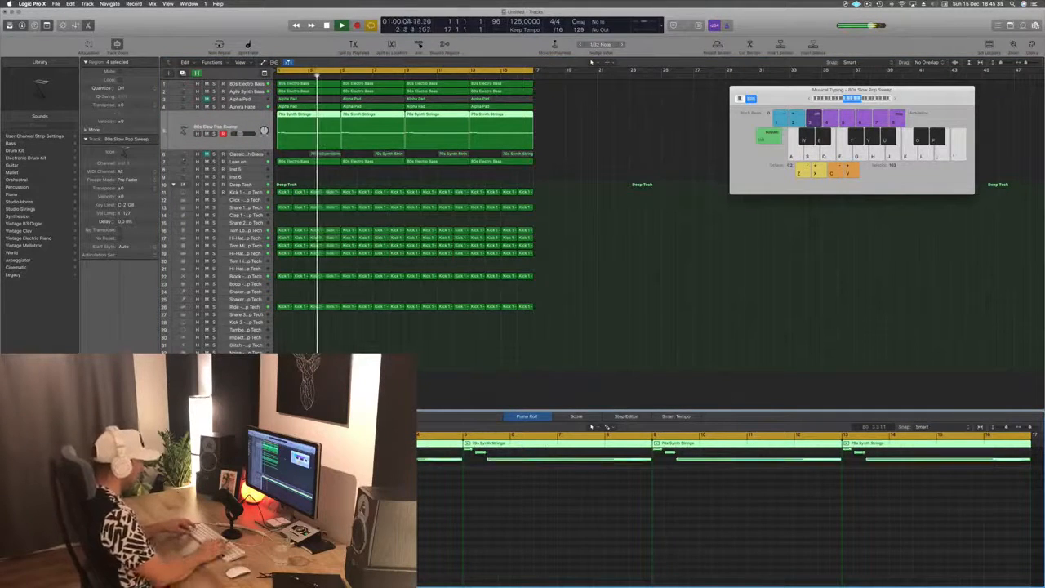
key("alt+shift+Down")
key("Return")
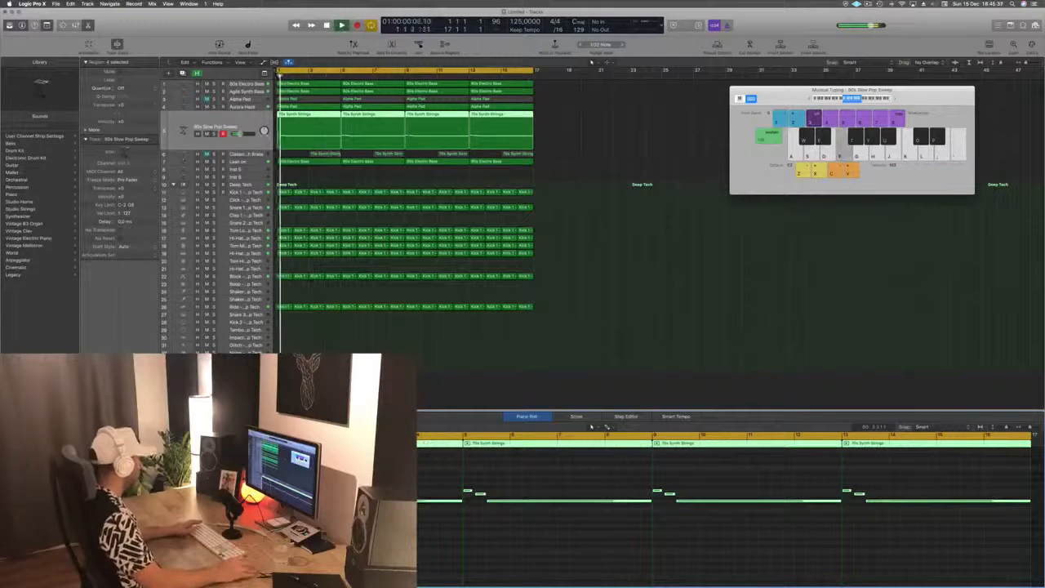
Duplicate the 80s Slow Pop Sweep track with its instrument and copy its four regions onto the new track.
key("Return")
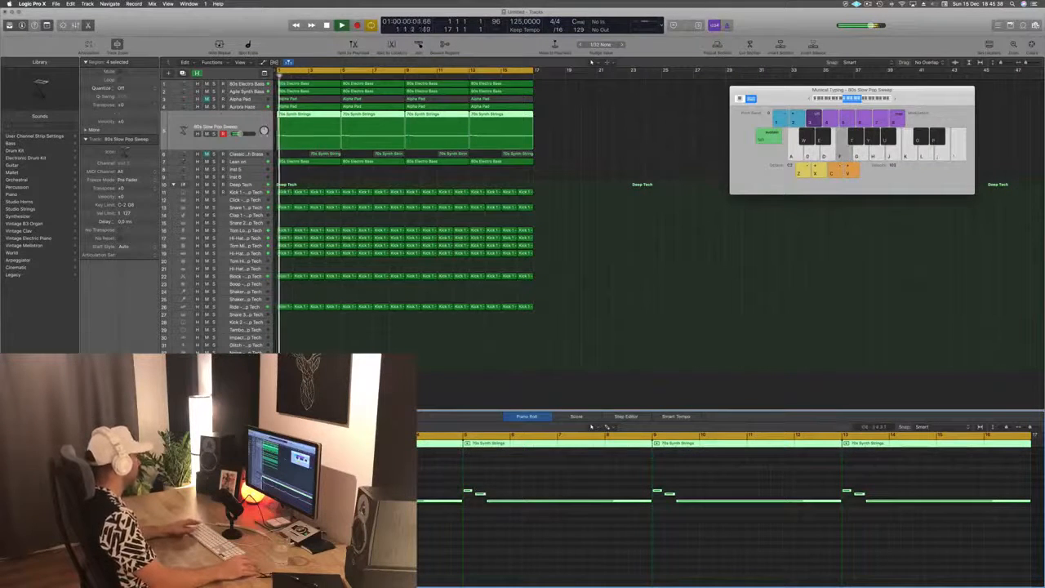
key("super+d")
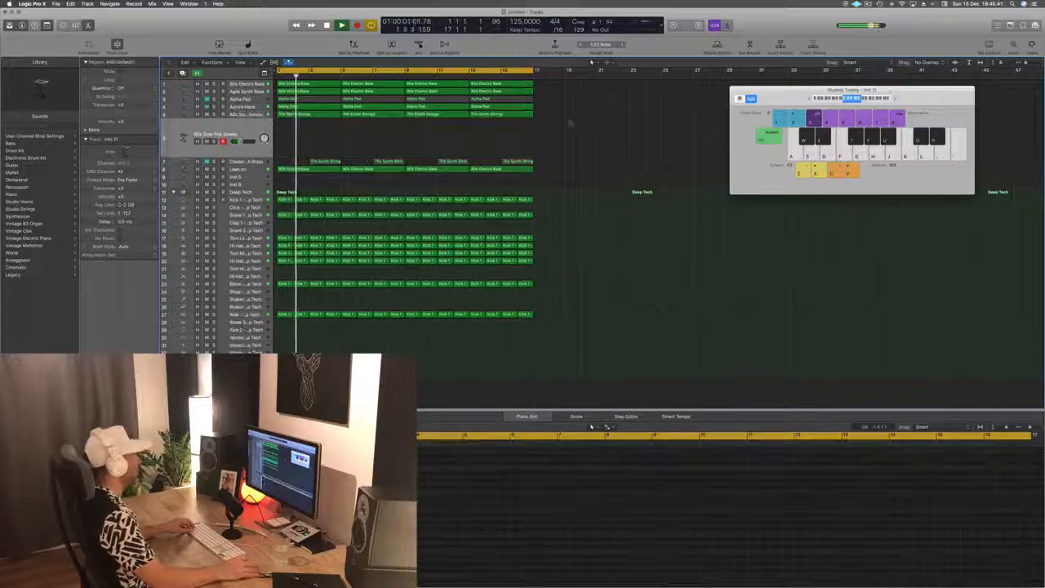
left_click_drag(562, 118, 290, 129)
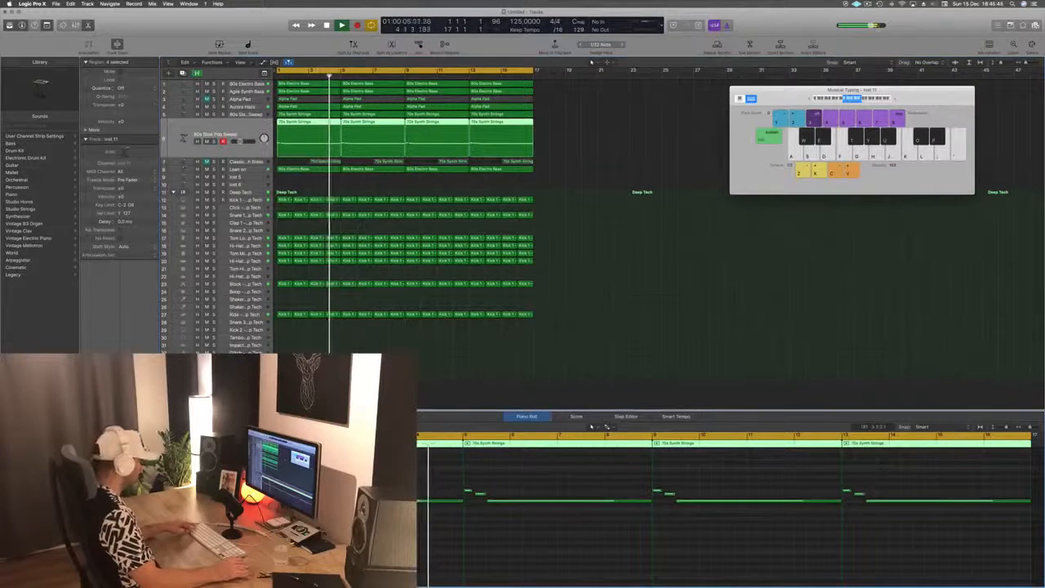
Transpose all notes of the duplicated sweep regions up an octave and play the arrangement from the start.
key("super+a")
key("alt+shift+Up")
key("space")
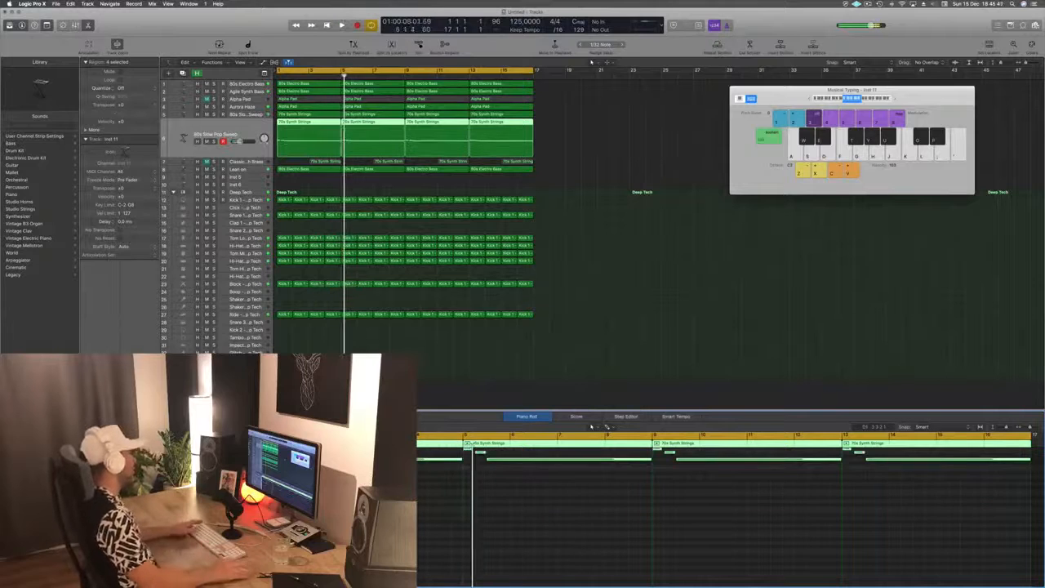
key("Return")
key("space")
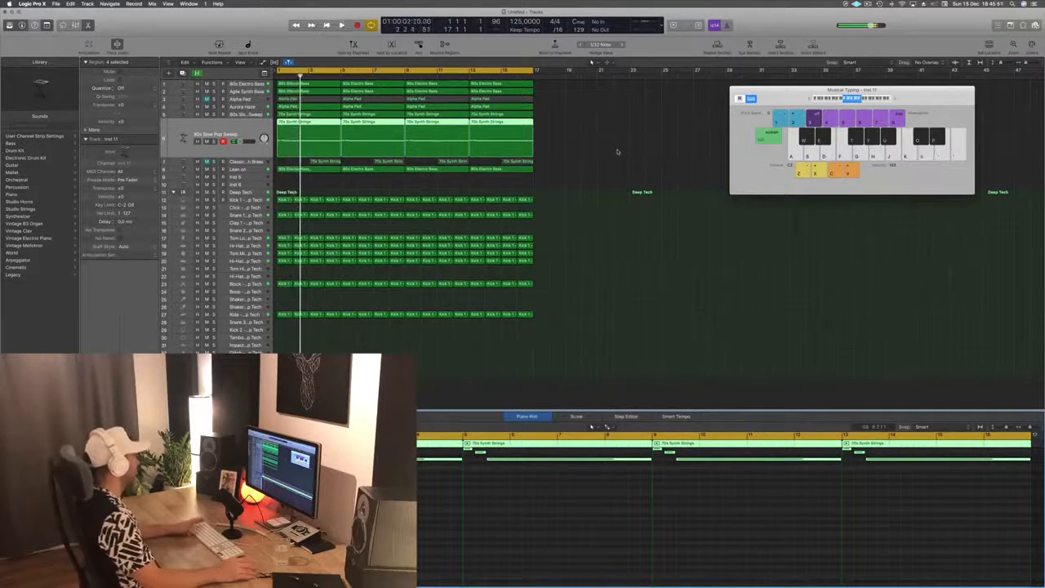
key("Return")
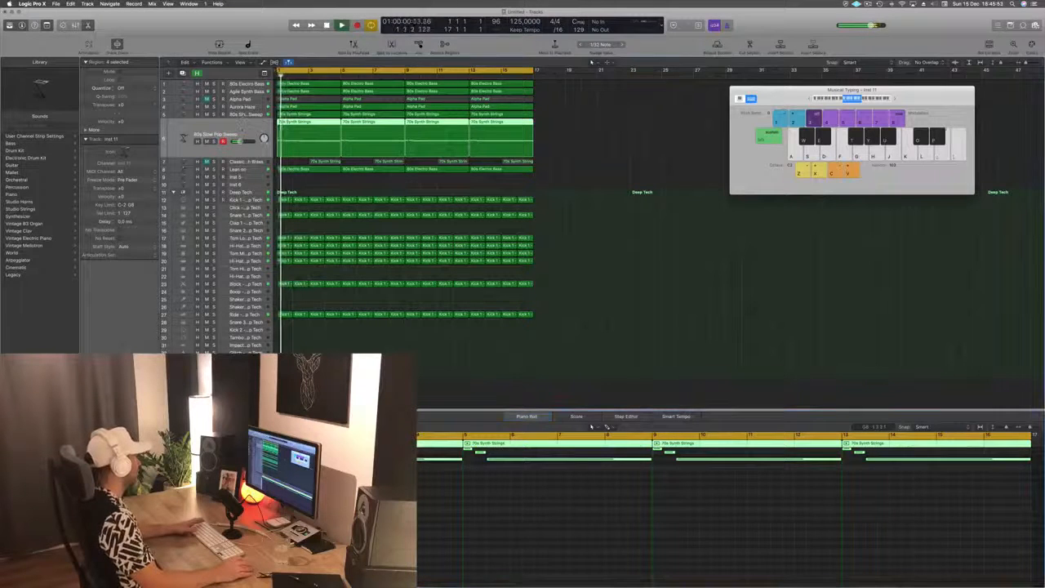
Lower the original 80s Slow Pop Sweep track's volume slightly and play from the start to check its balance against the duplicate.
left_click(220, 113)
key("Return")
left_click(221, 119)
key("Return")
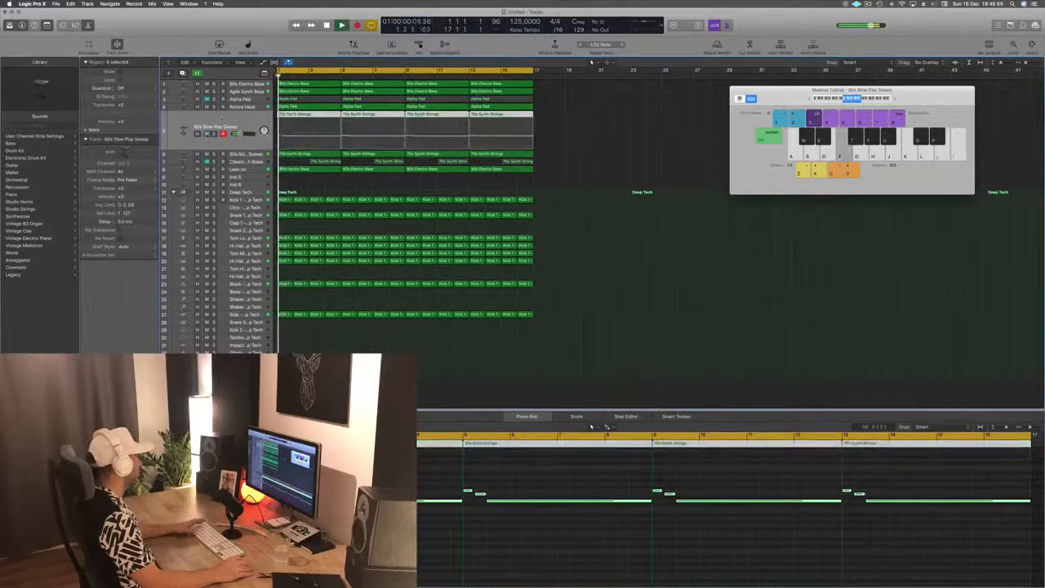
left_click(223, 120)
left_click_drag(239, 134, 237, 133)
key("Return")
left_click(574, 153)
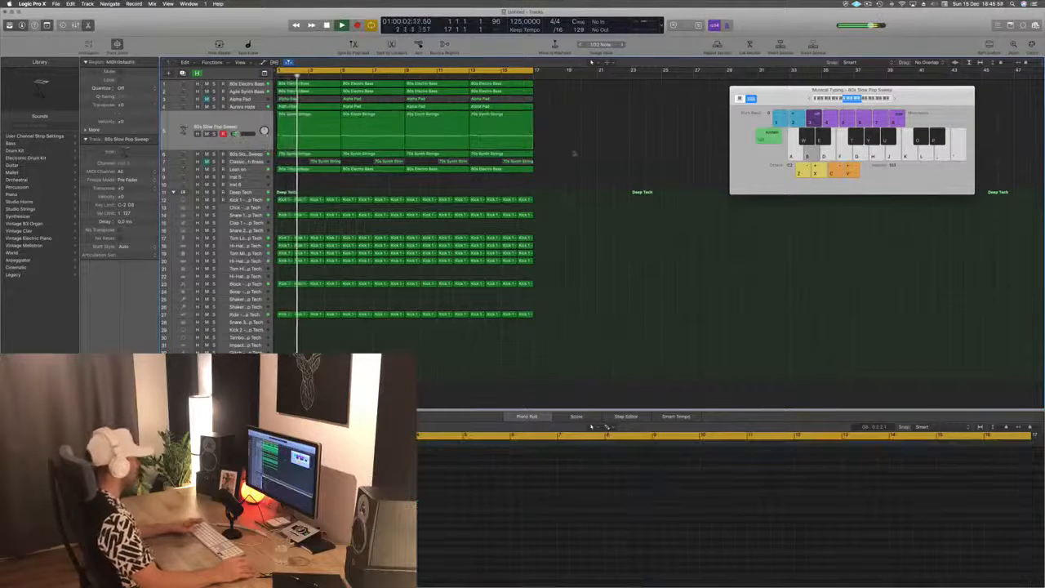
Save the project as a package named Episode 42 Guys in the Electronic Music Jam Sessions folder.
key("super+s")
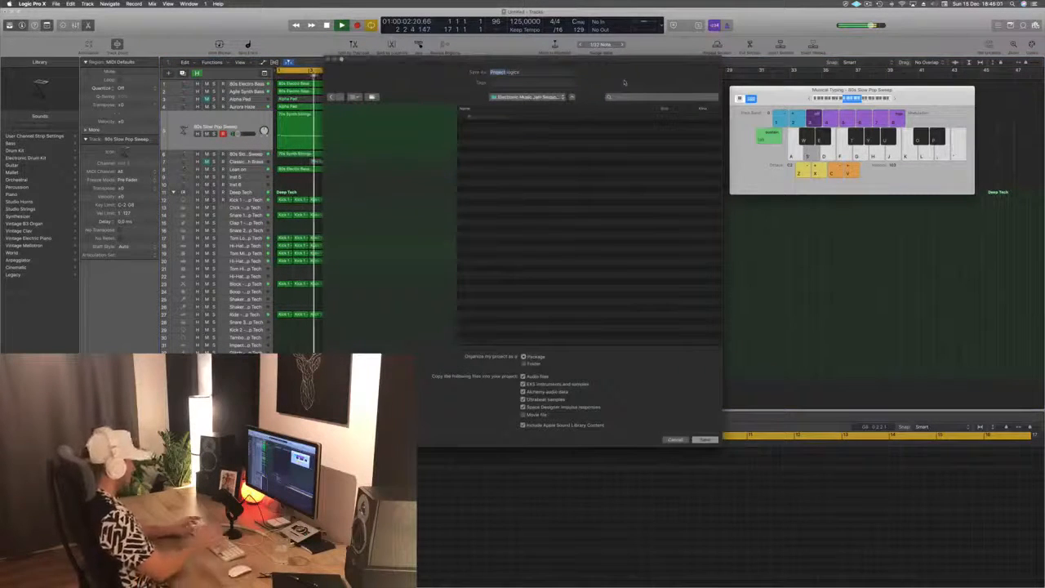
type("Episode 42 Guys")
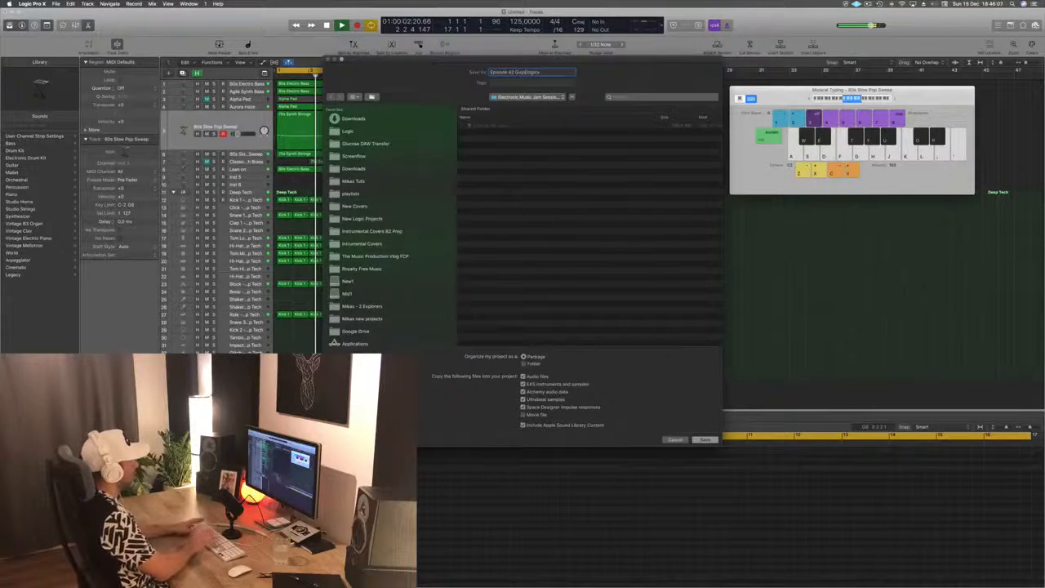
key("Return")
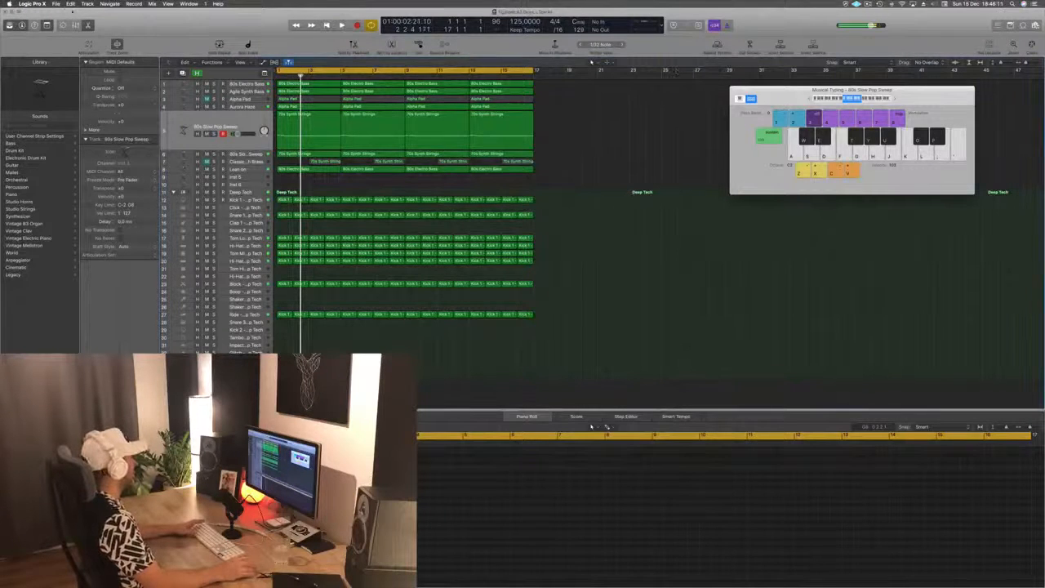
Save the project again under the same name in the Logic folder.
left_click(55, 4)
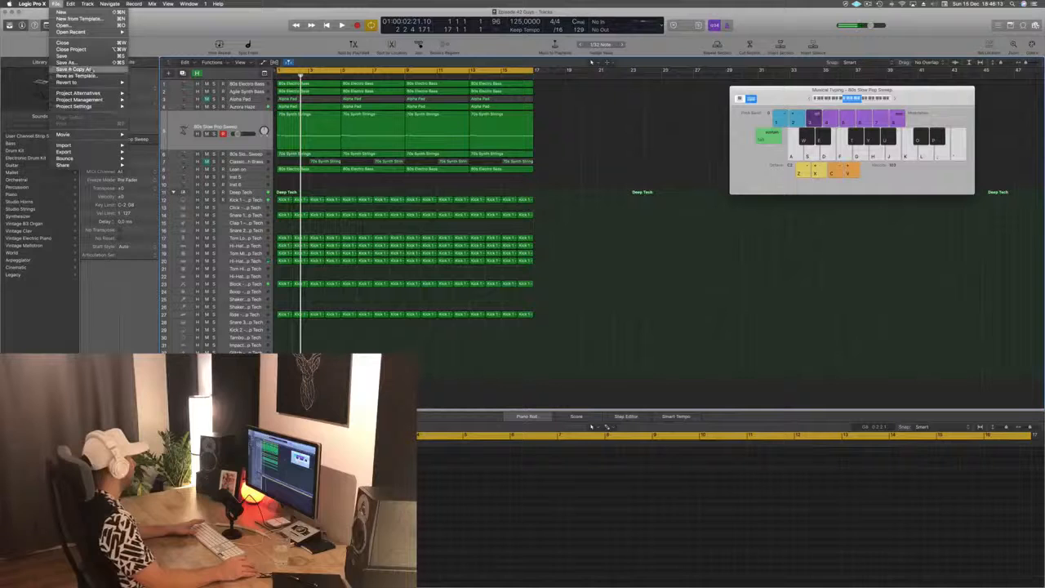
left_click(73, 62)
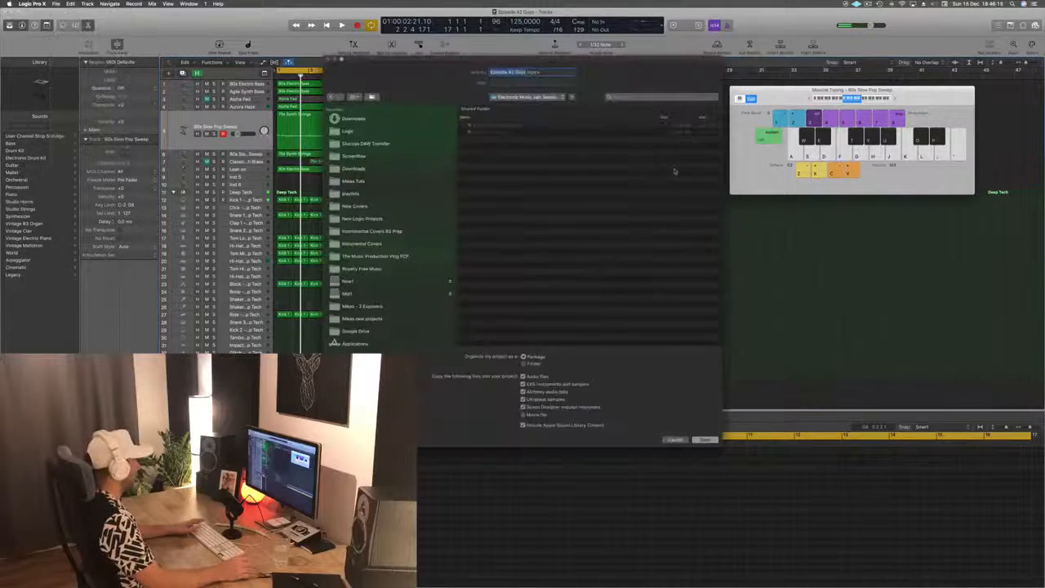
left_click(363, 219)
left_click(353, 132)
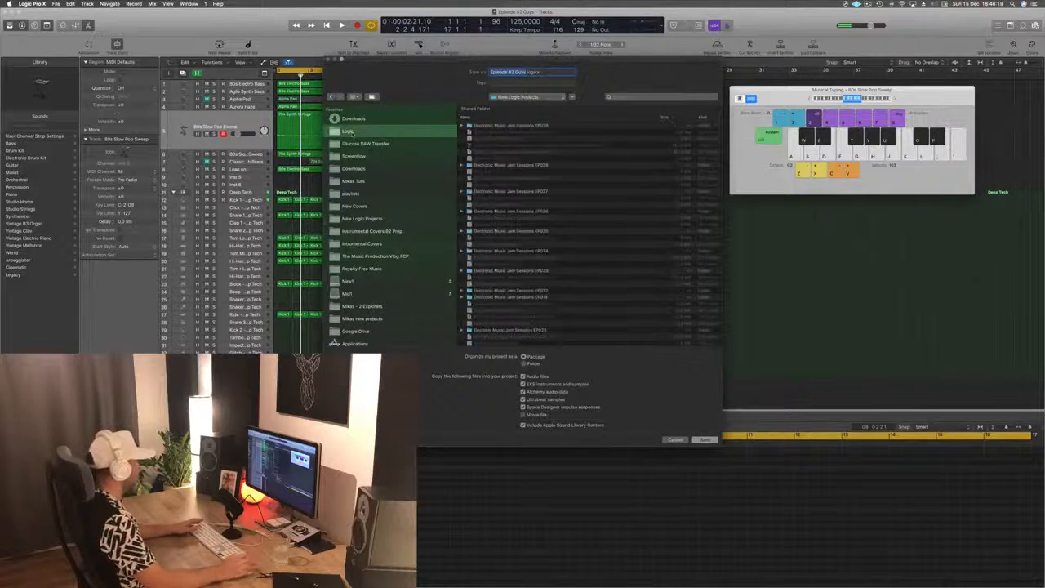
left_click(704, 440)
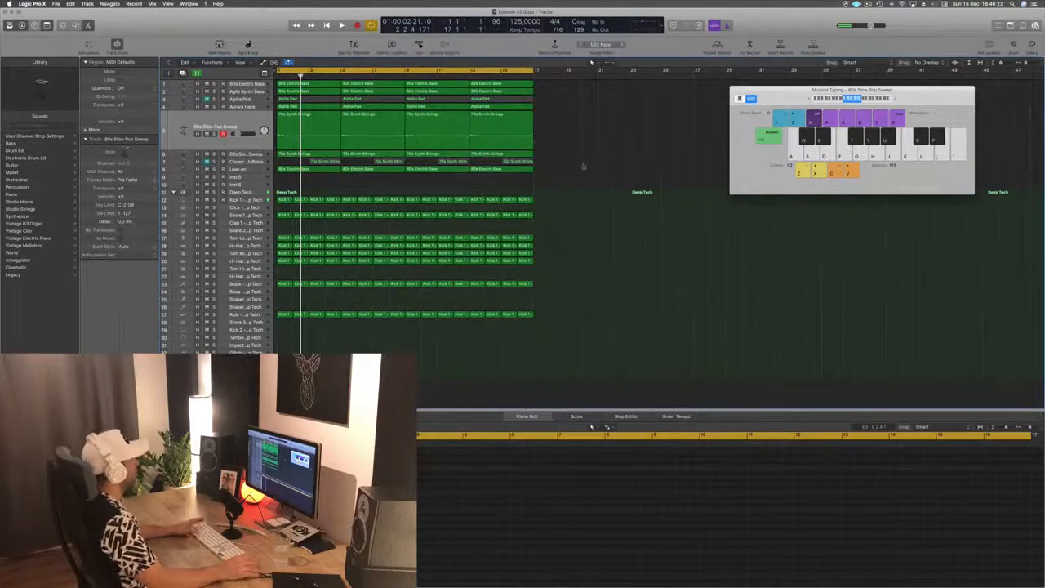
Play the complete arrangement from the start.
key("Return")
key("space")
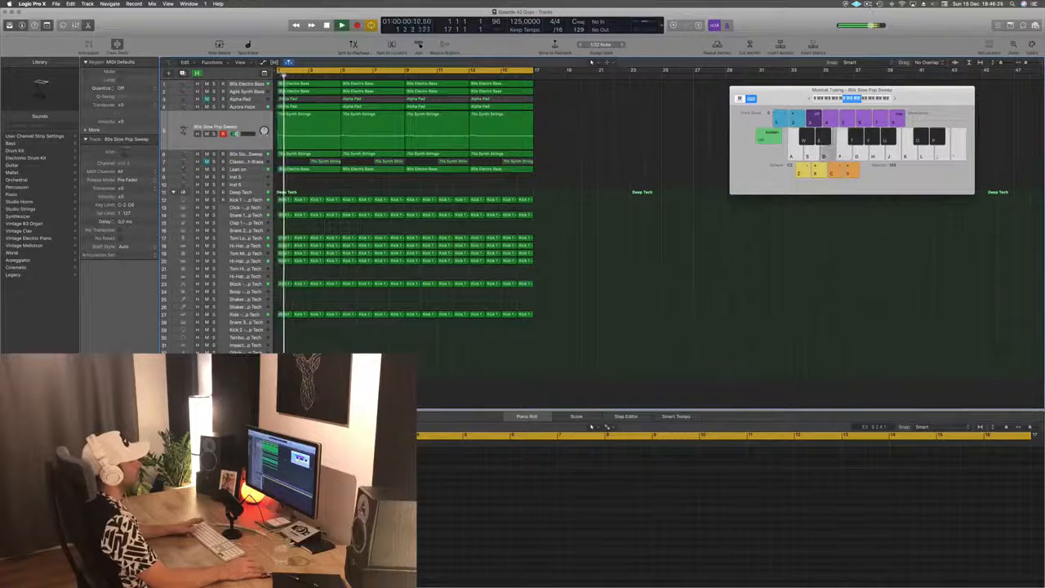
left_click(869, 5)
left_click(776, 23)
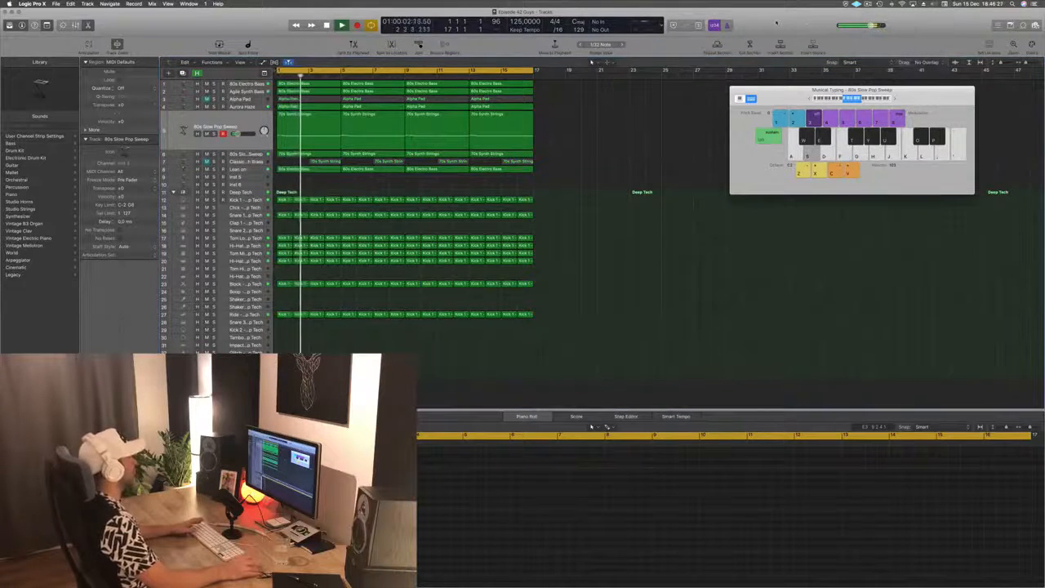